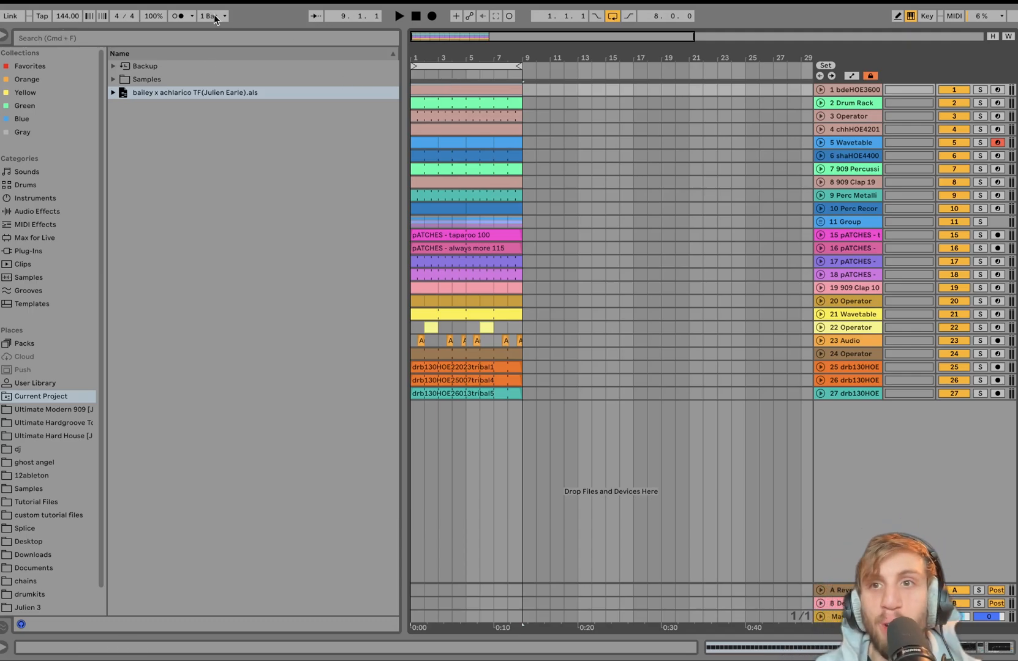
Step: Solo and play the kick track, and display its sample waveform in the instrument
click(980, 90)
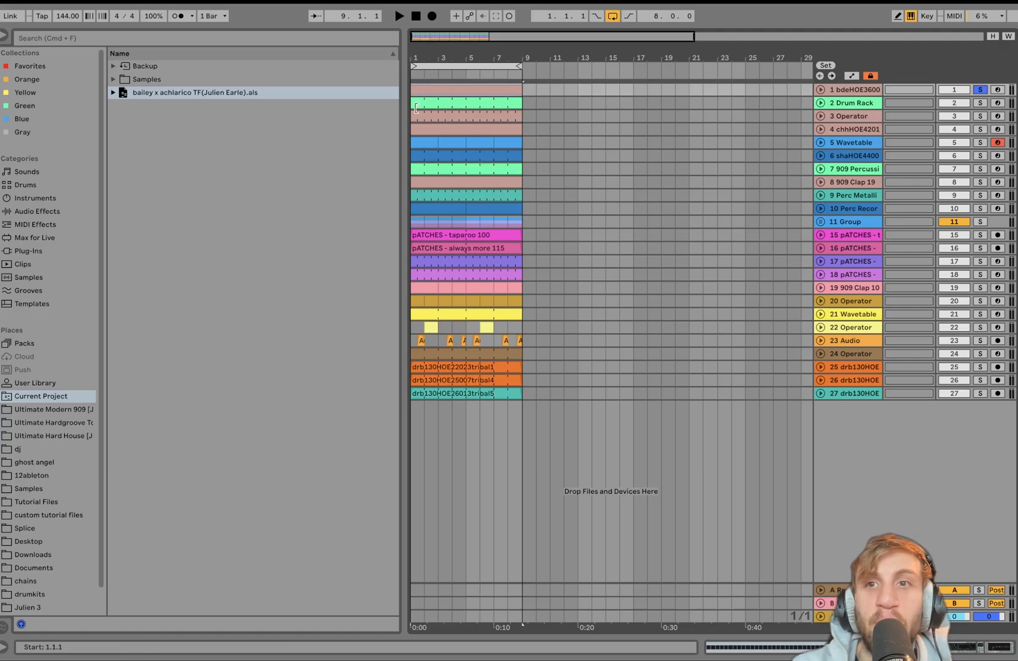
key(space)
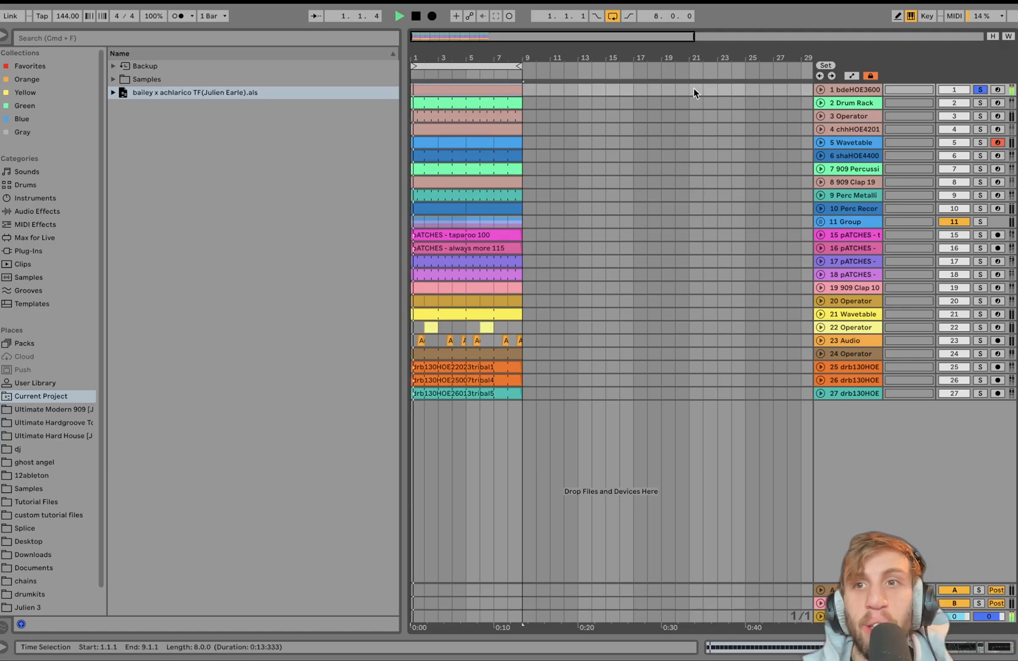
double_click(830, 90)
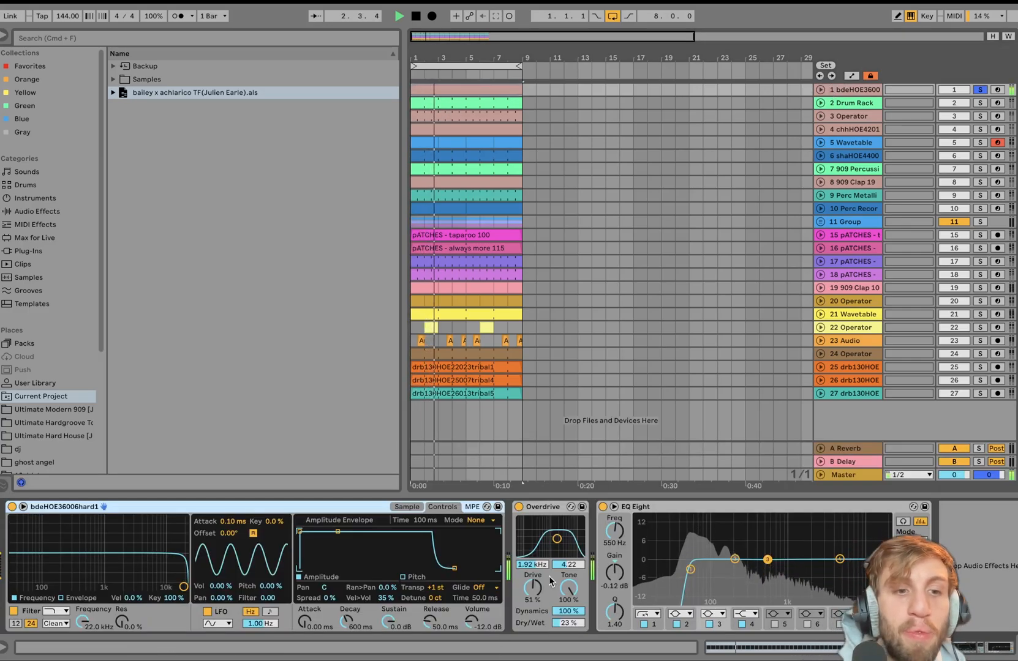
click(406, 507)
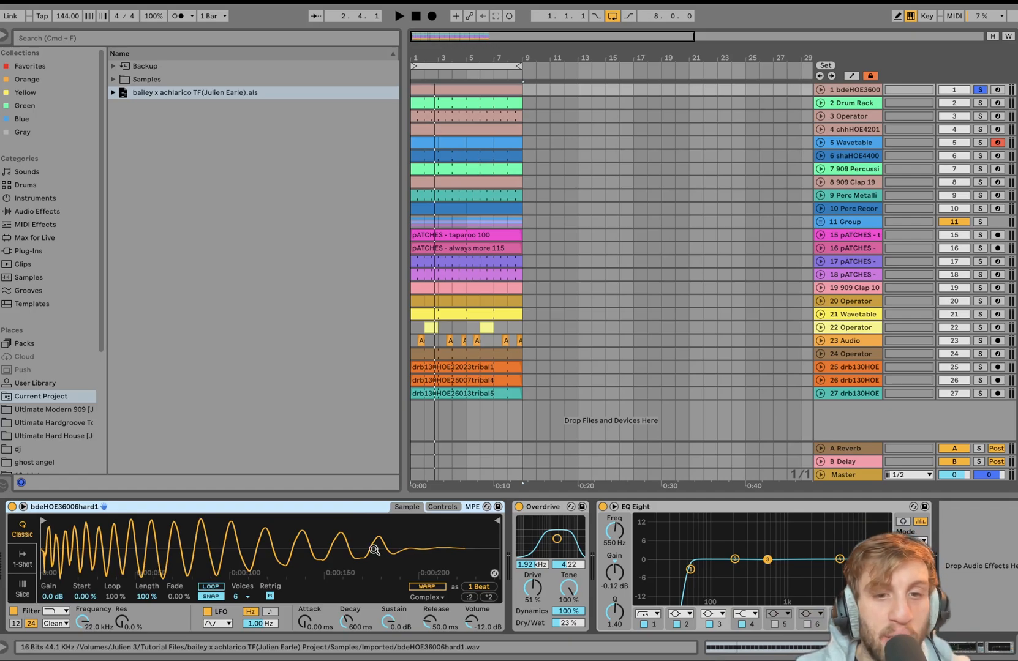
Step: Compare the kick with its Overdrive bypassed and re-enabled during playback
click(518, 507)
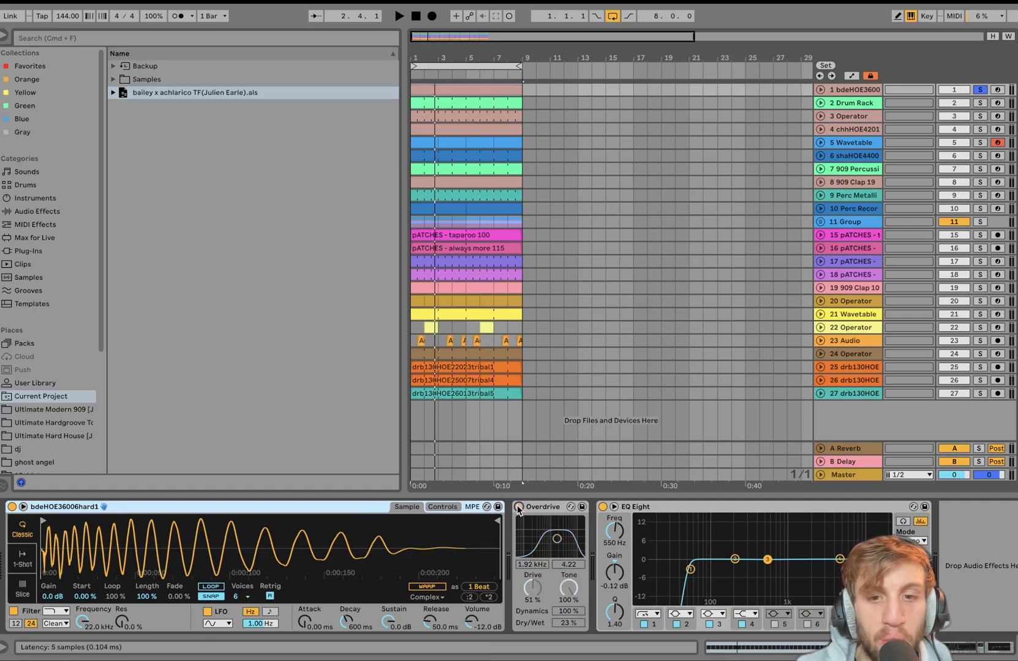
key(space)
click(519, 508)
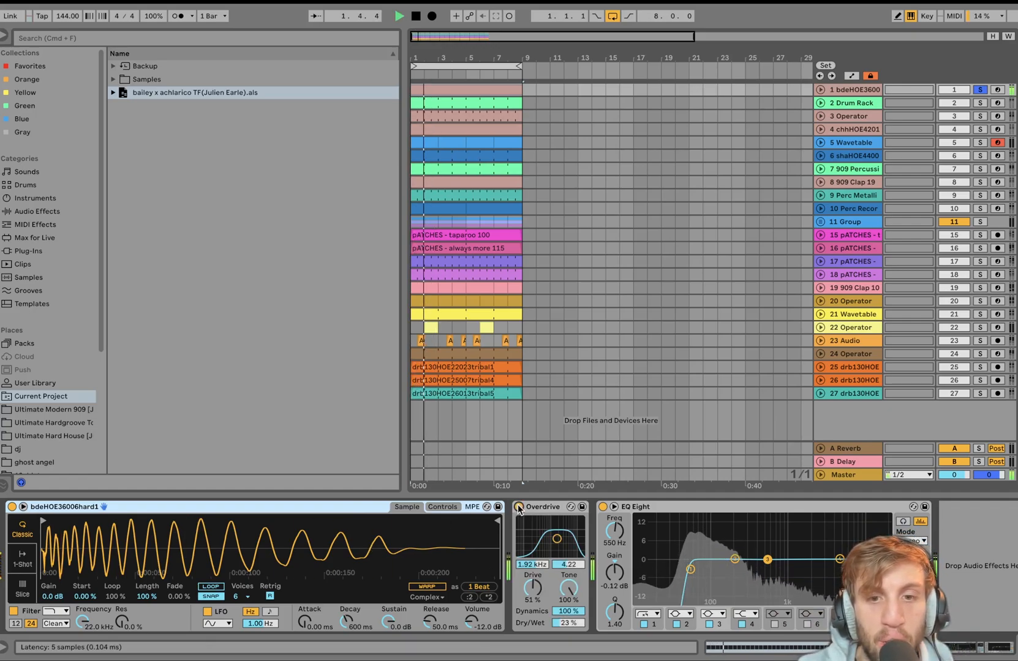
key(space)
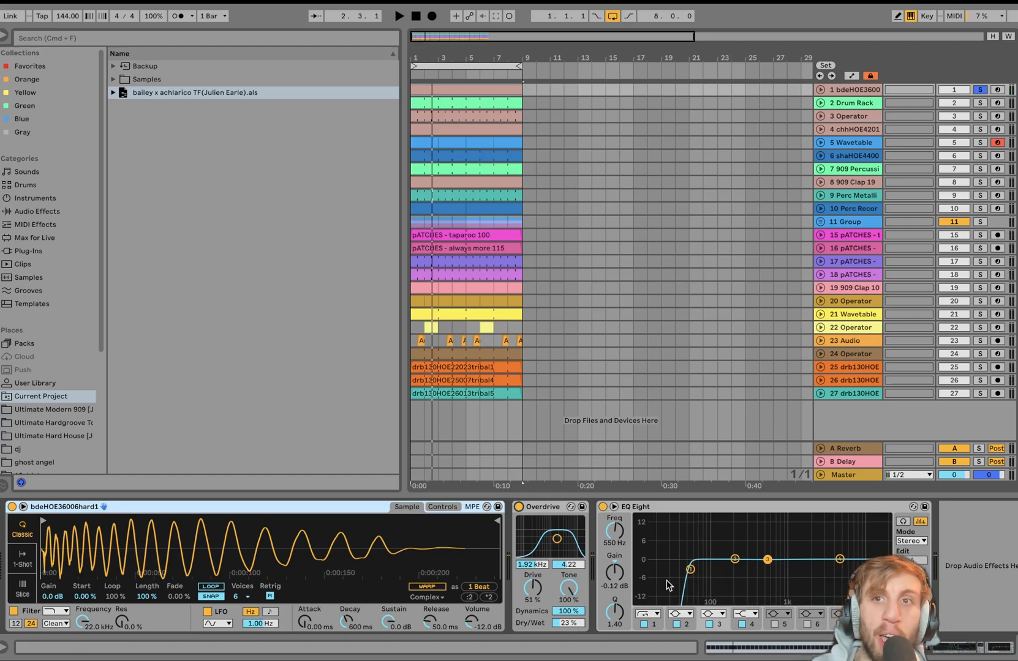
Step: Play the Drum Rack, Operator and kick tracks soloed together
key(space)
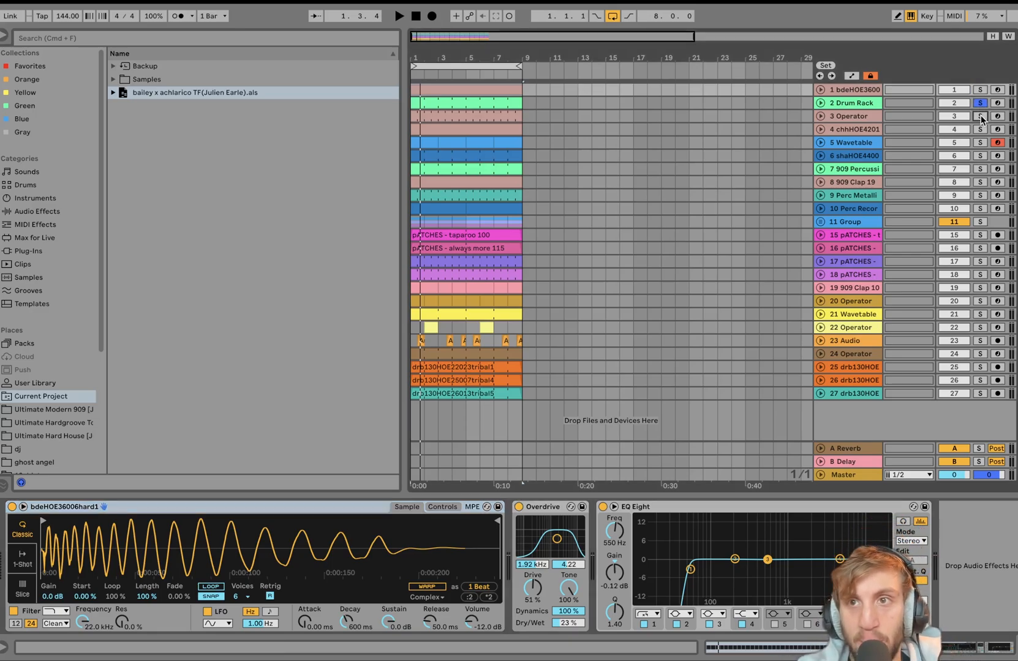
key(space)
super+click(981, 116)
super+click(980, 89)
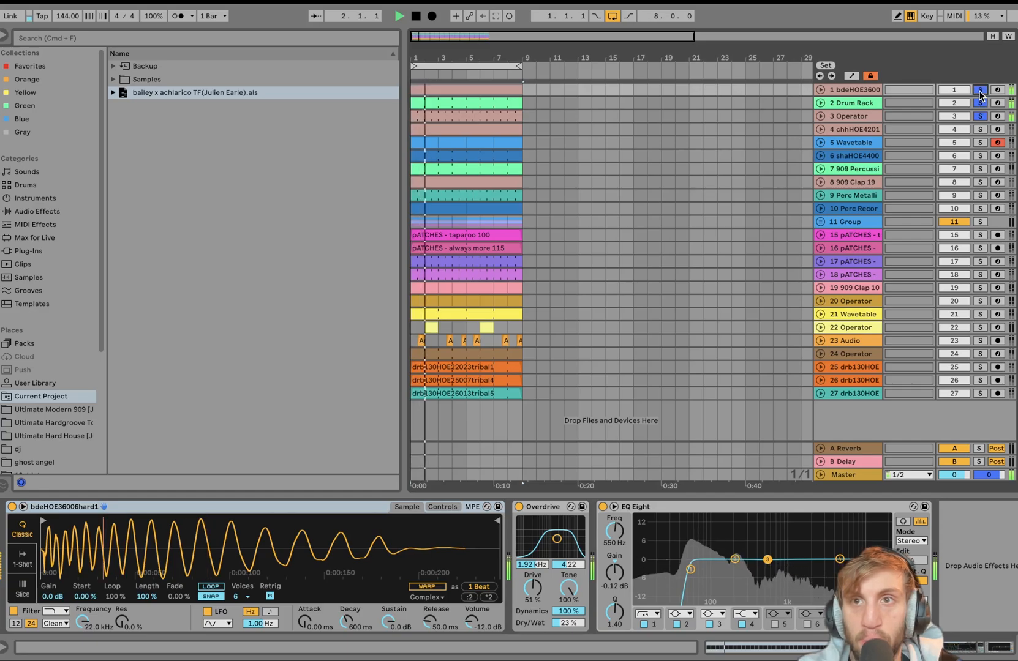
Step: Show the Drum Rack track's device chain and audition that track on its own
click(857, 103)
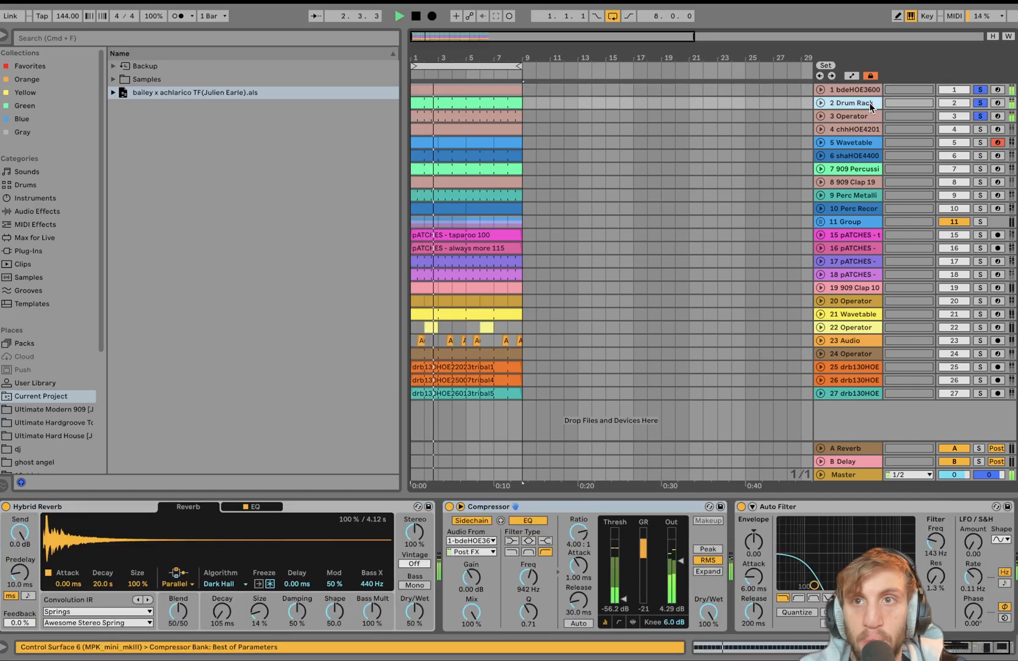
key(space)
click(981, 103)
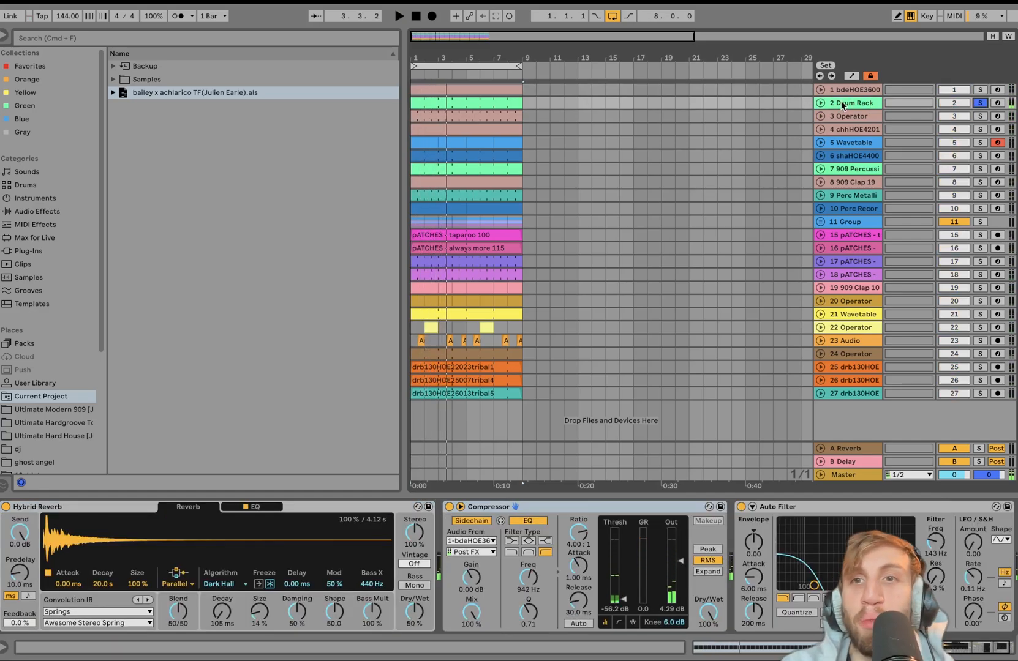
key(space)
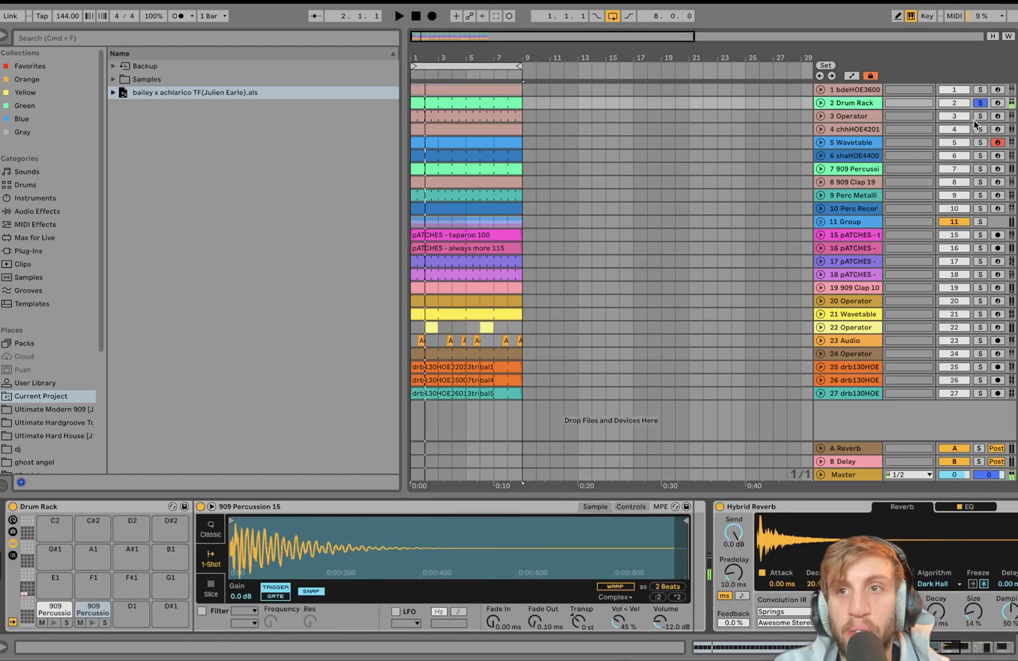
Step: Solo tracks 2 Drum Rack and 3 Operator together, unfold both to show their notes, and inspect their device chains
click(980, 116)
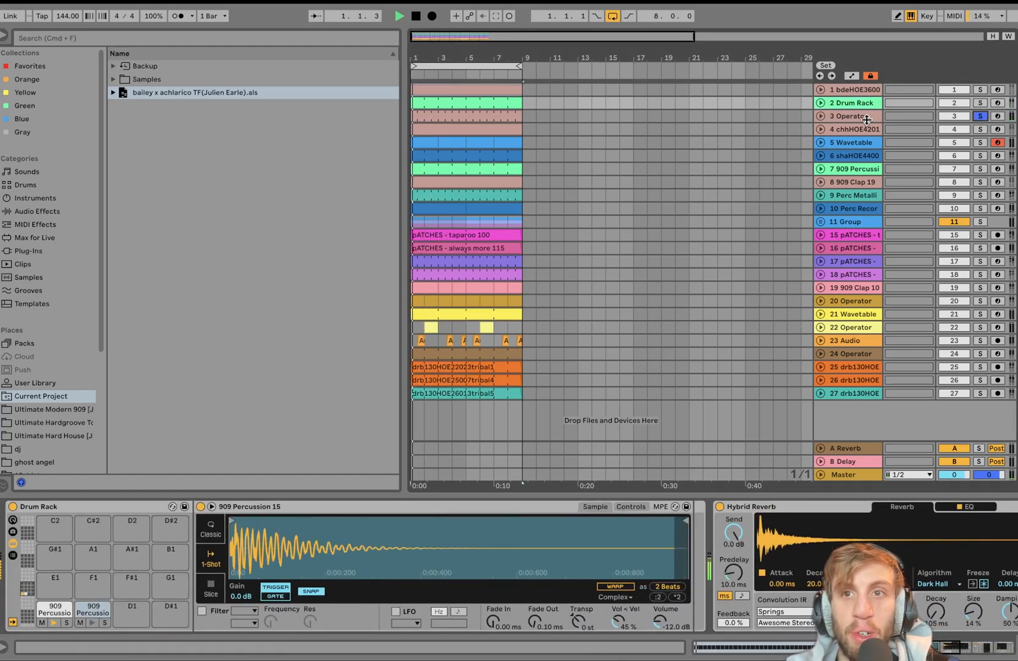
super+click(981, 103)
click(819, 115)
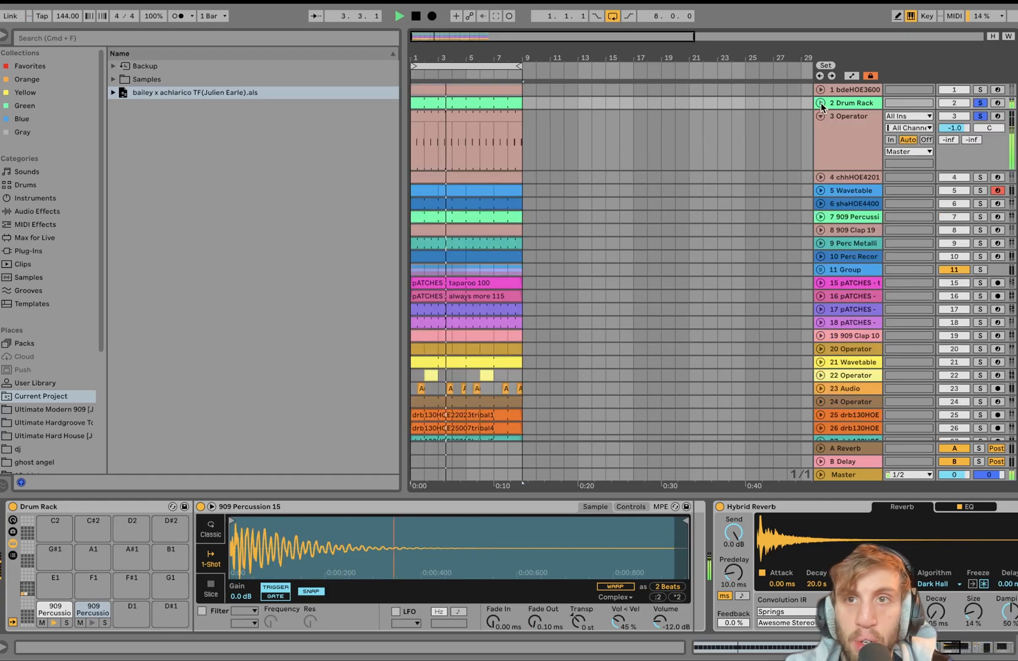
click(820, 103)
click(828, 190)
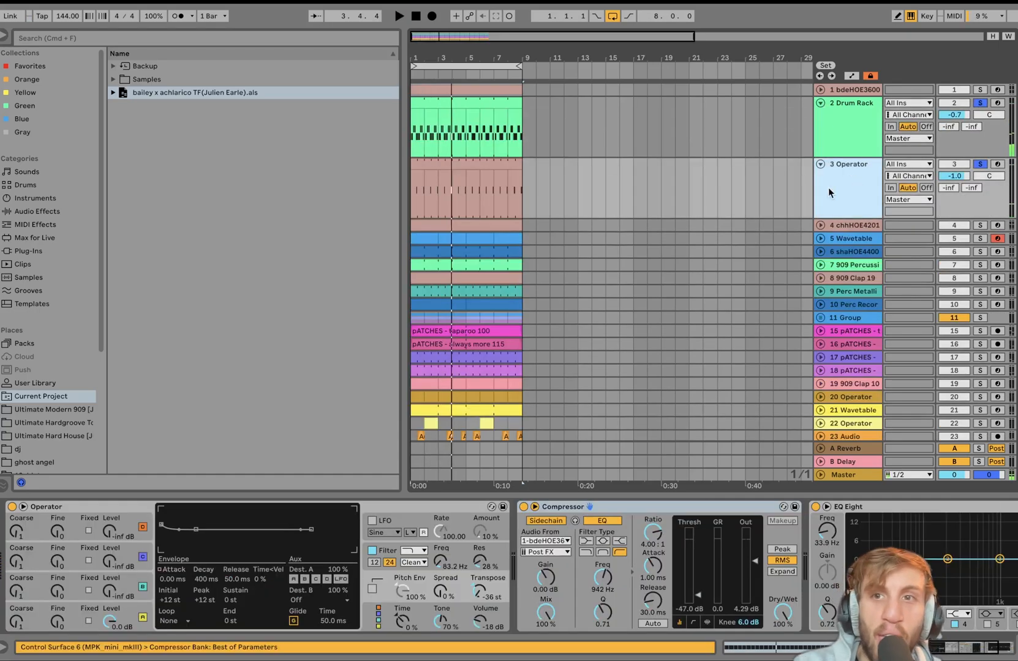
click(845, 109)
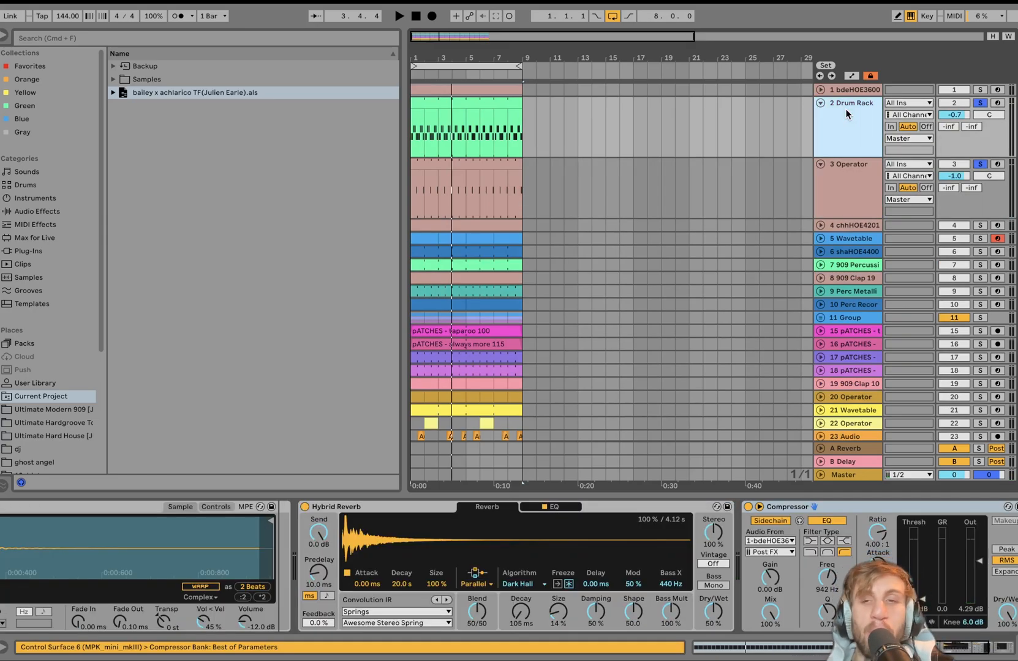
Step: Solo only the Drum Rack track and play it dry with Hybrid Reverb, Compressor and Auto Filter bypassed
click(980, 103)
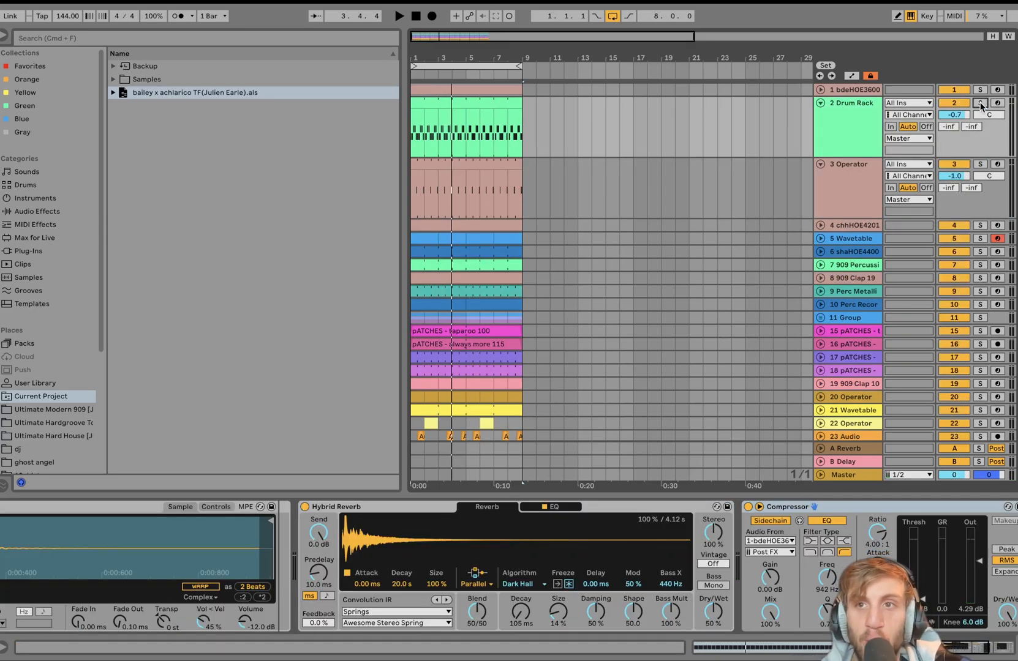
click(981, 103)
scroll(306, 509, right, 6)
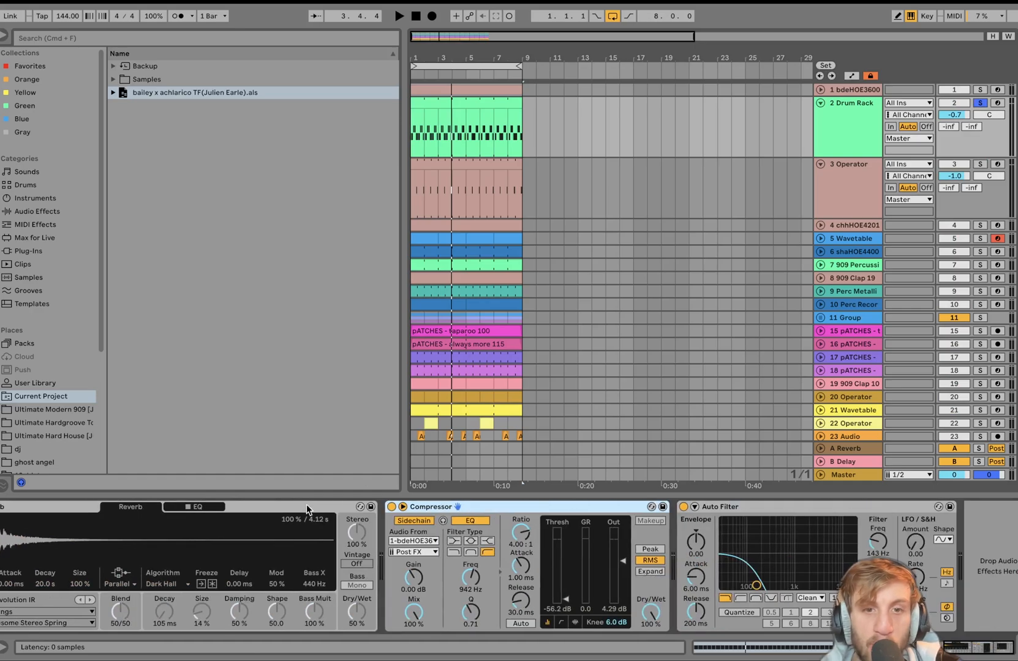
click(391, 507)
click(683, 506)
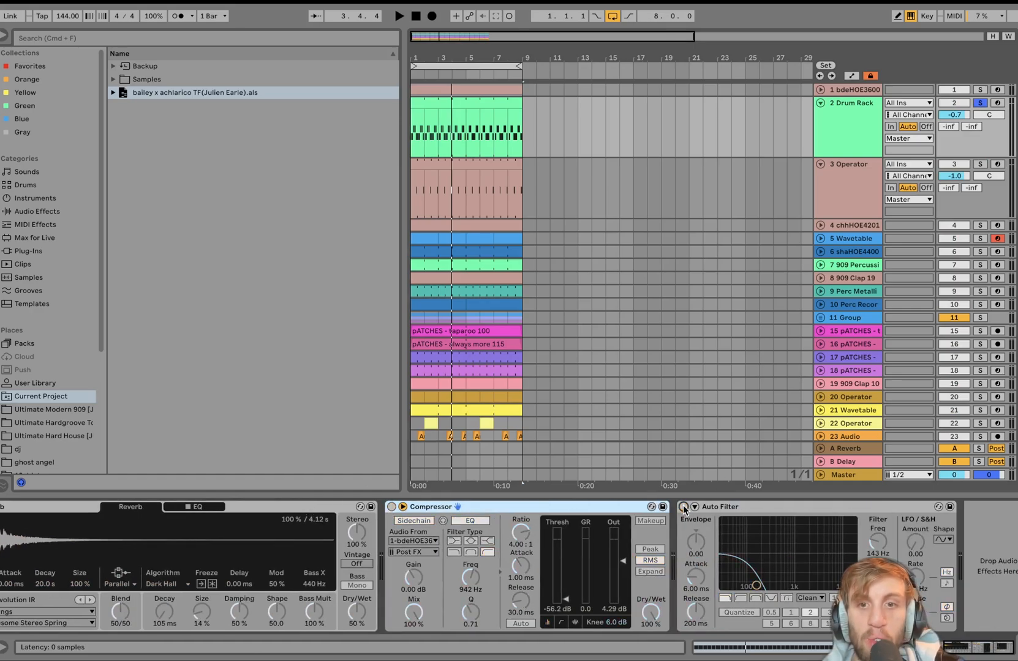
key(space)
Step: Turn the Drum Rack's Hybrid Reverb back on and listen to its effect on the percussion
scroll(683, 508, left, 6)
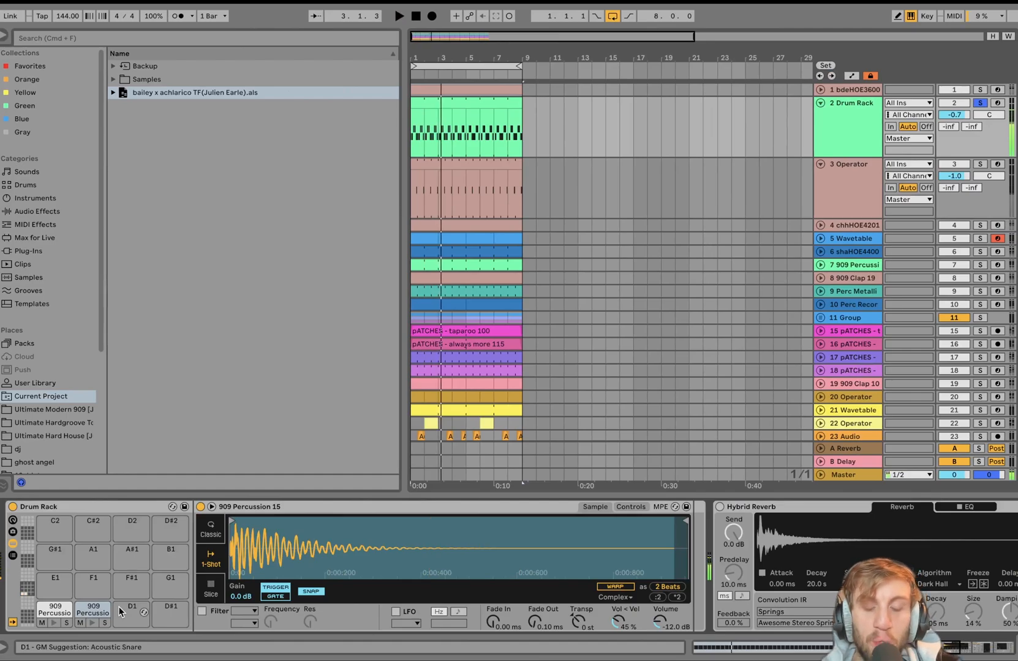
double_click(765, 506)
double_click(595, 548)
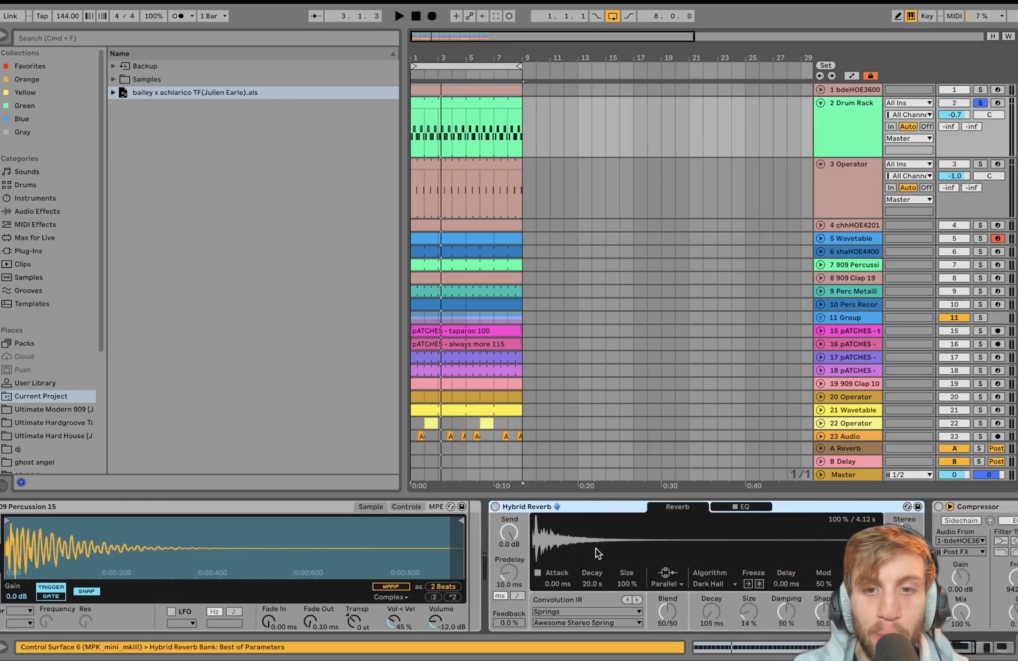
click(483, 507)
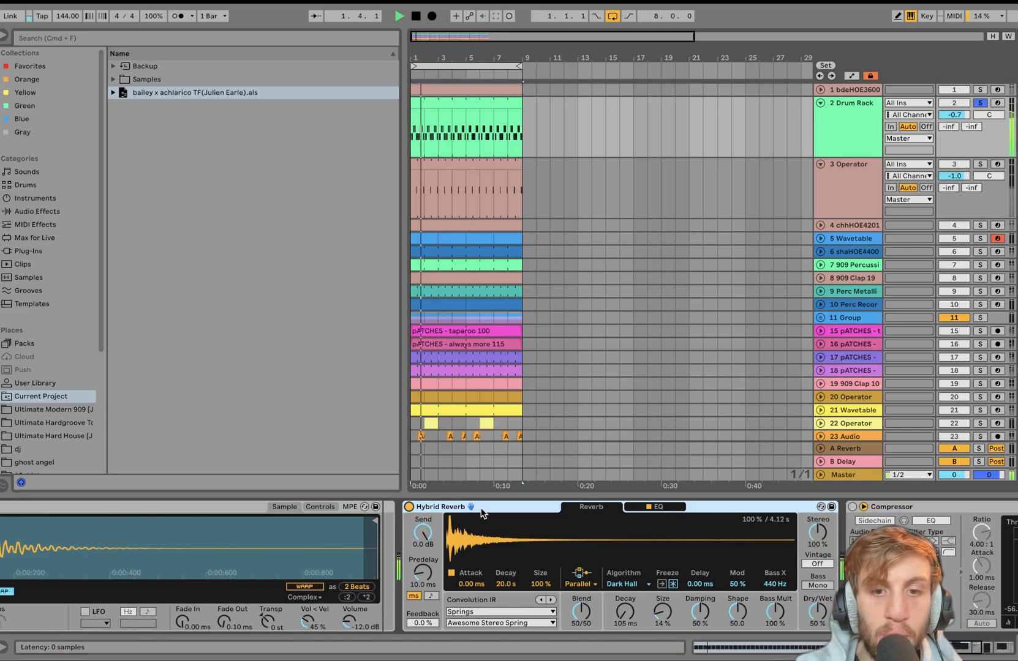
Step: Re-enable the Compressor and Auto Filter on the Drum Rack track and play the fully processed percussion
scroll(623, 621, right, 5)
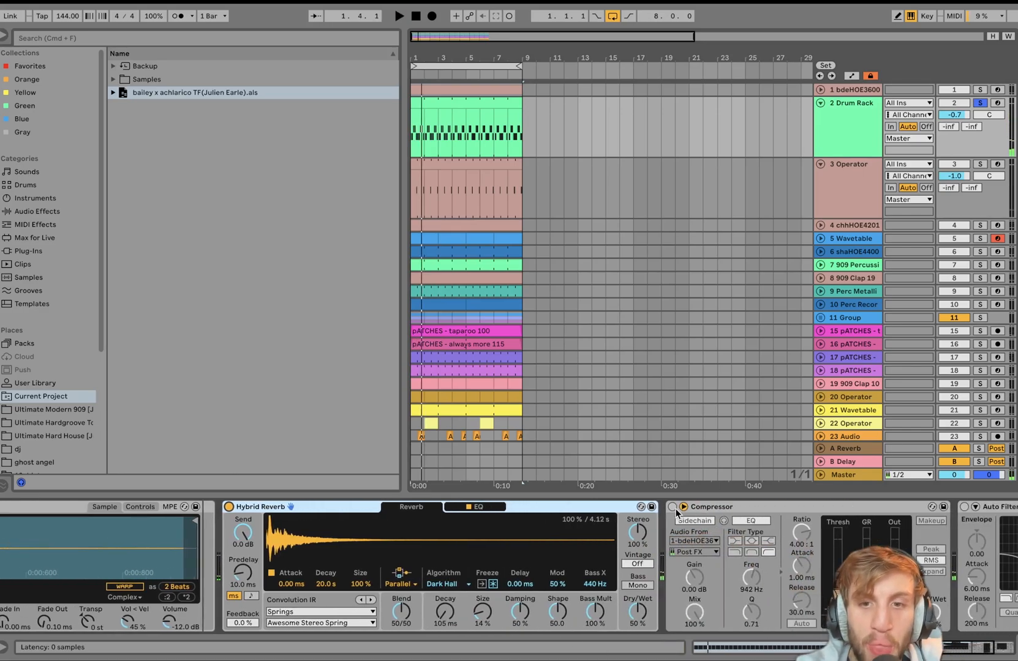
click(670, 507)
scroll(664, 511, right, 8)
click(682, 507)
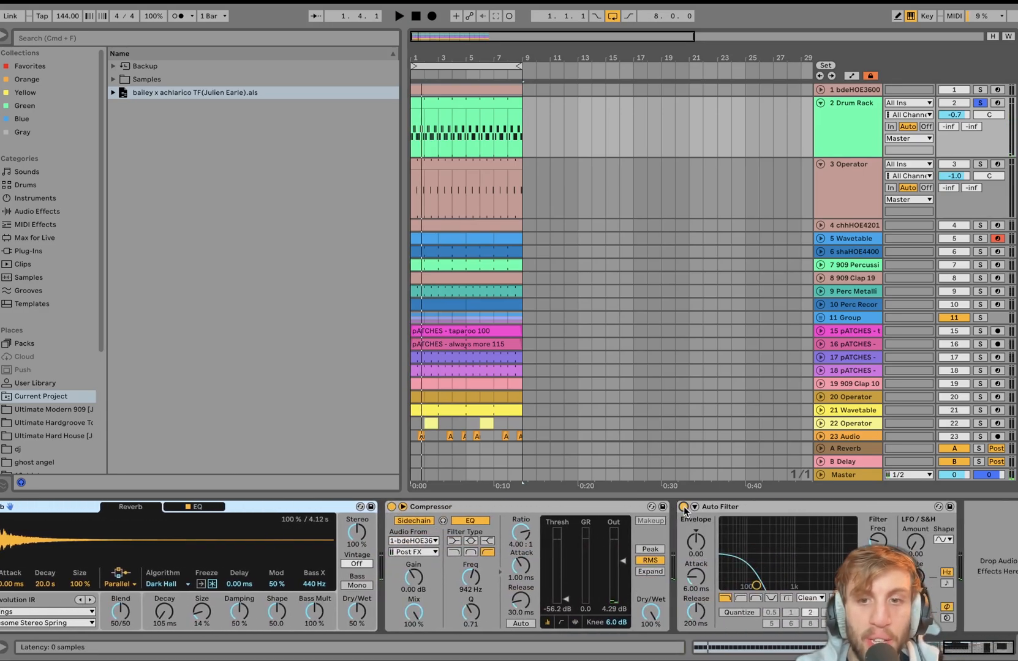
key(space)
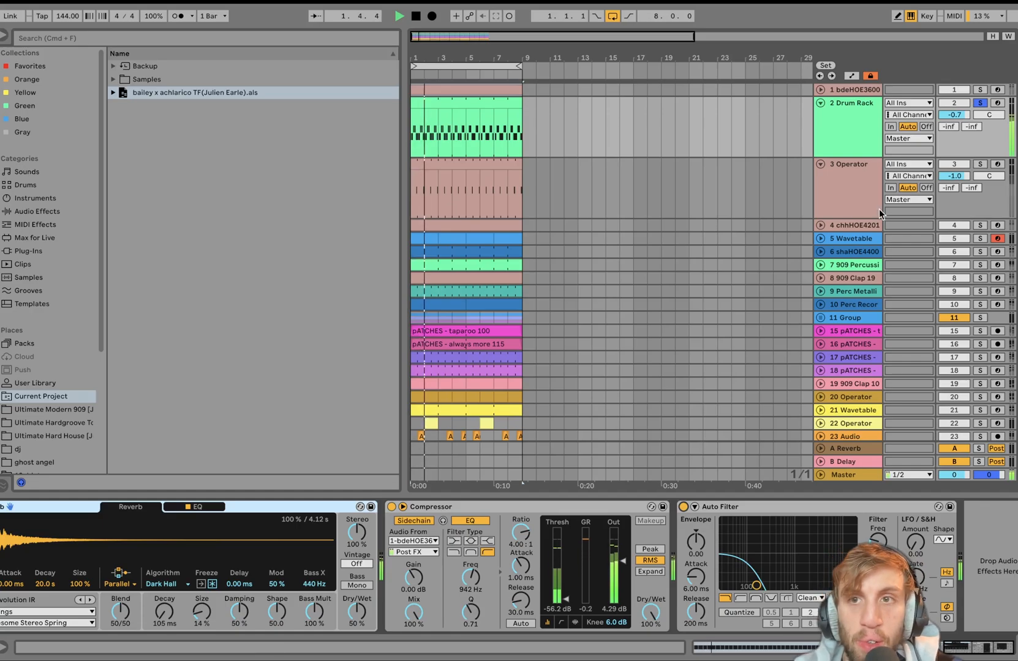
key(space)
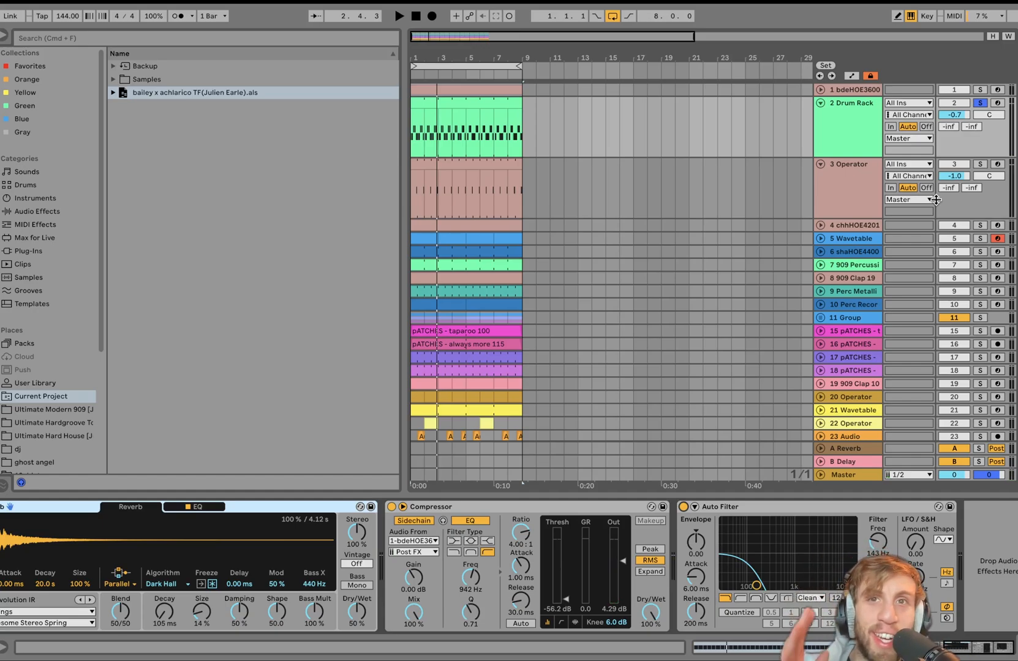
Step: Audition track 3 Operator on its own and display the settings of its oscillator A
click(979, 164)
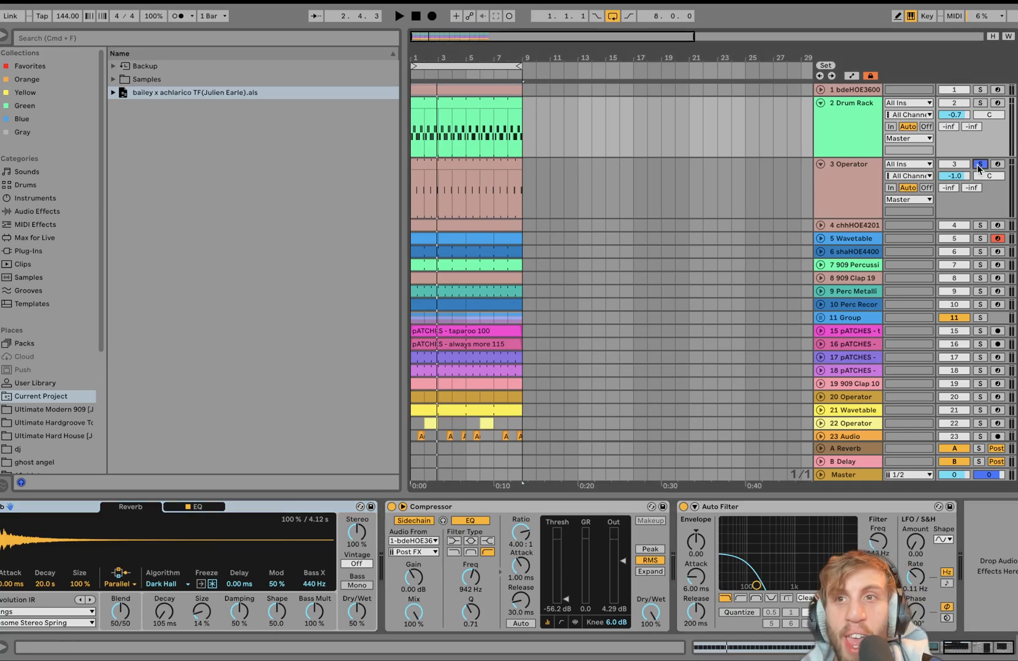
click(846, 185)
key(space)
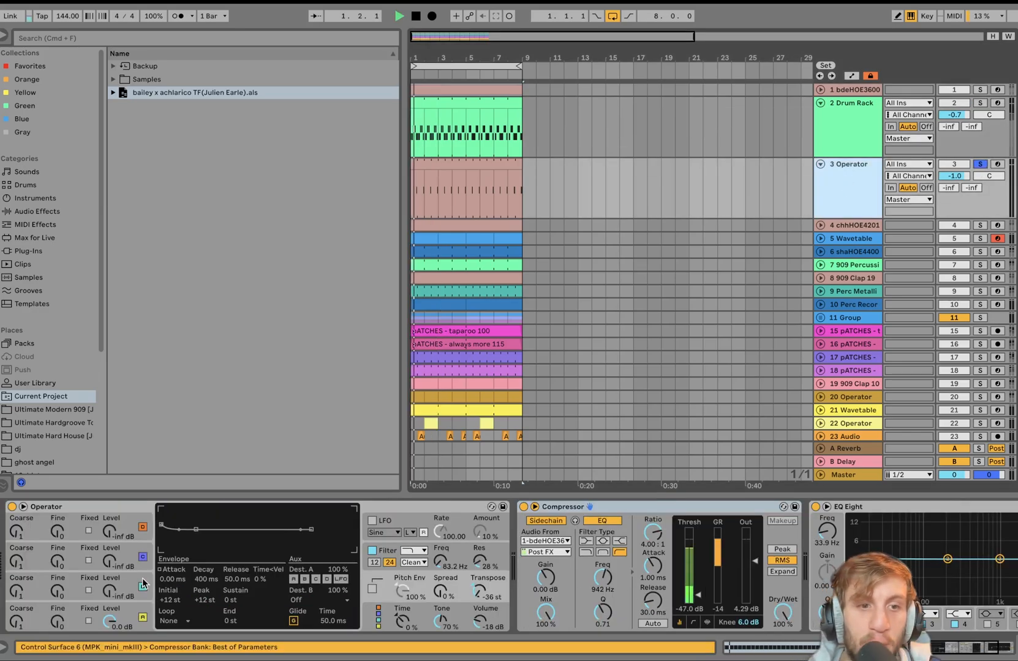
click(126, 616)
key(space)
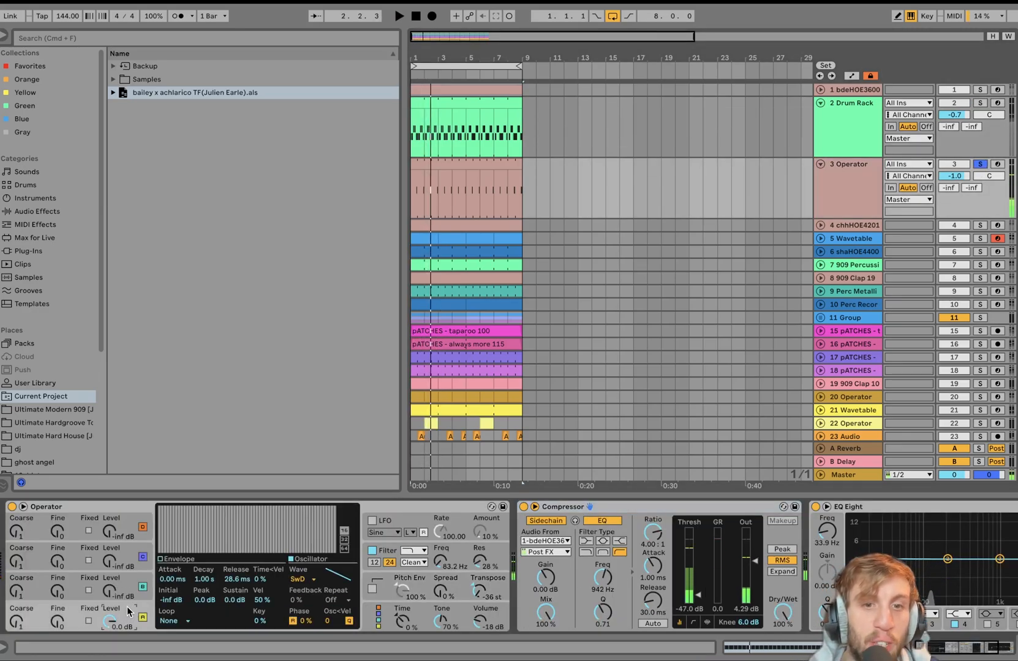
Step: Compare the Operator sound with its filter off and on, and view the Compressor and EQ Eight that follow
click(371, 551)
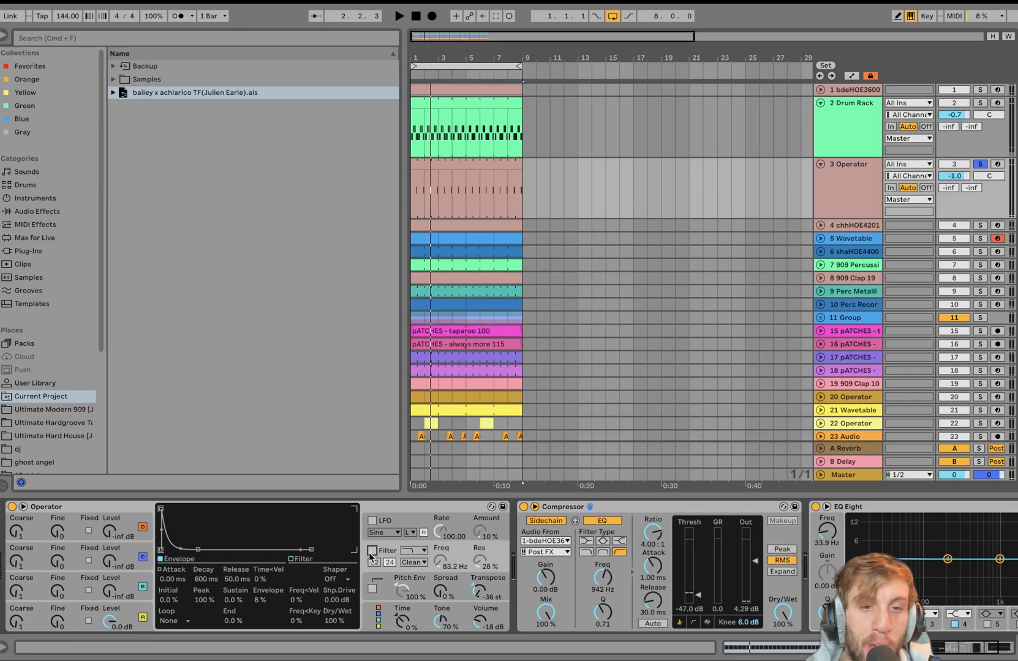
key(space)
click(371, 552)
scroll(406, 558, right, 2)
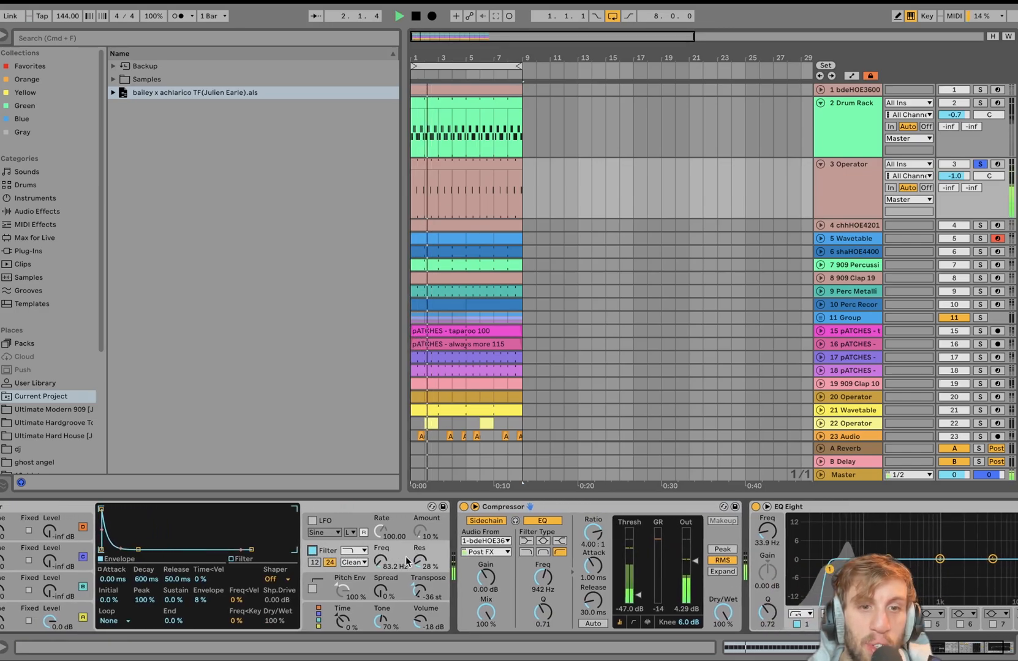
key(space)
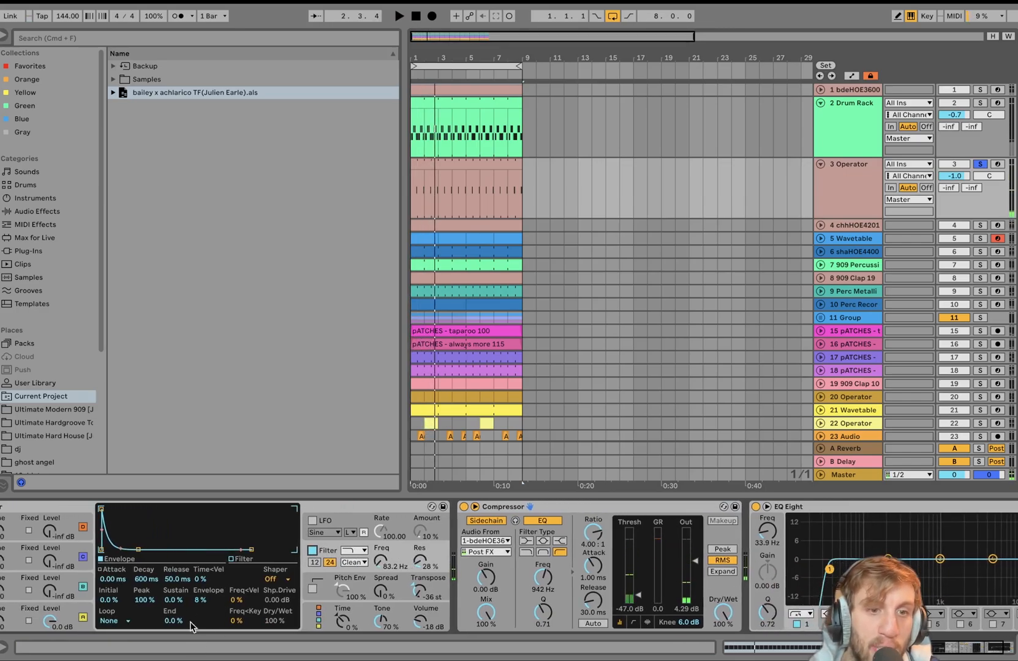
scroll(404, 608, right, 4)
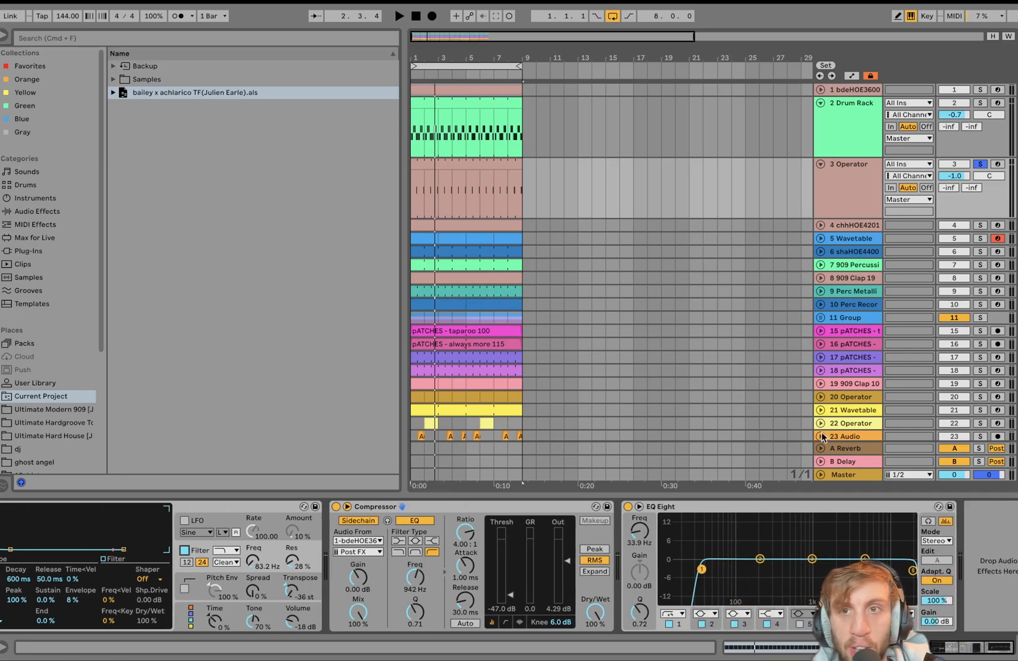
Step: Show the devices of the closed hi-hat track 4 and play that track soloed
click(867, 227)
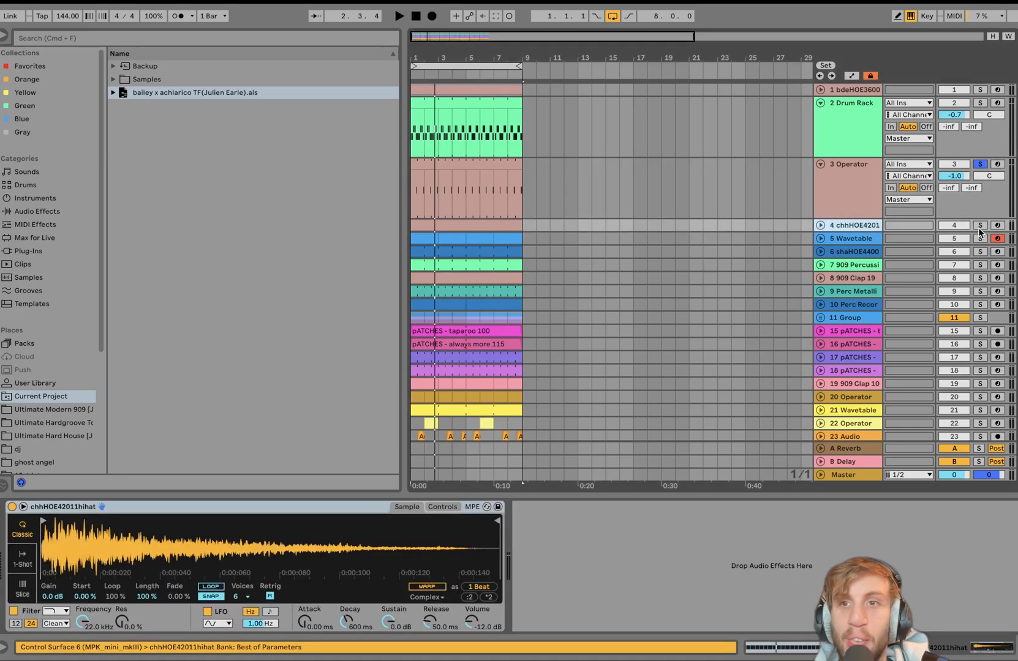
click(980, 226)
key(space)
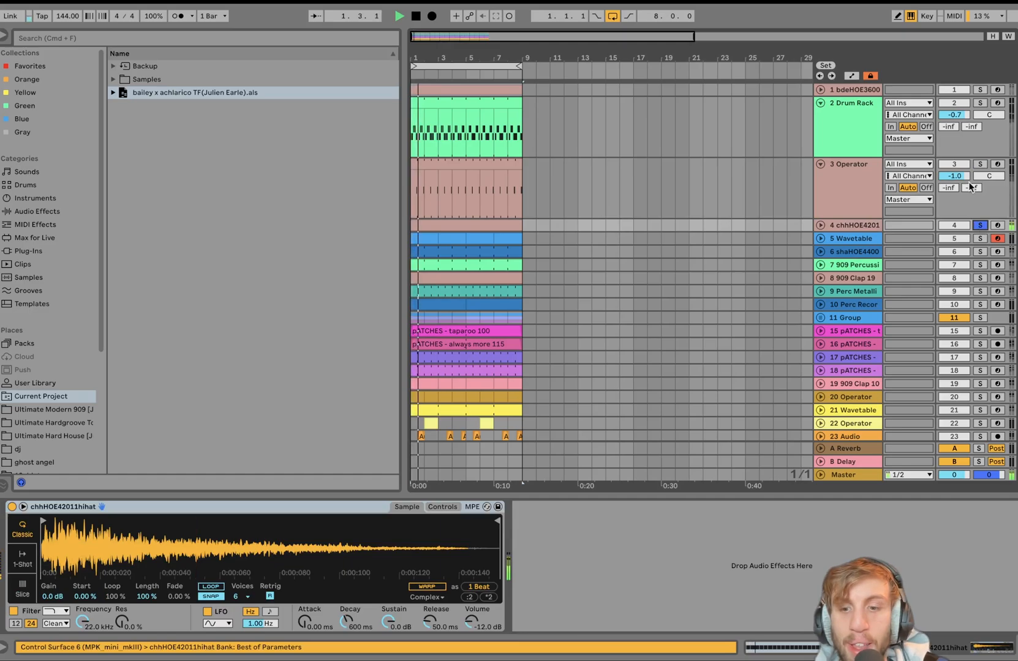
Step: Add tracks 3, 2 and 1 to the soloed closed hi-hat and play the four tracks together
key(space)
super+click(979, 164)
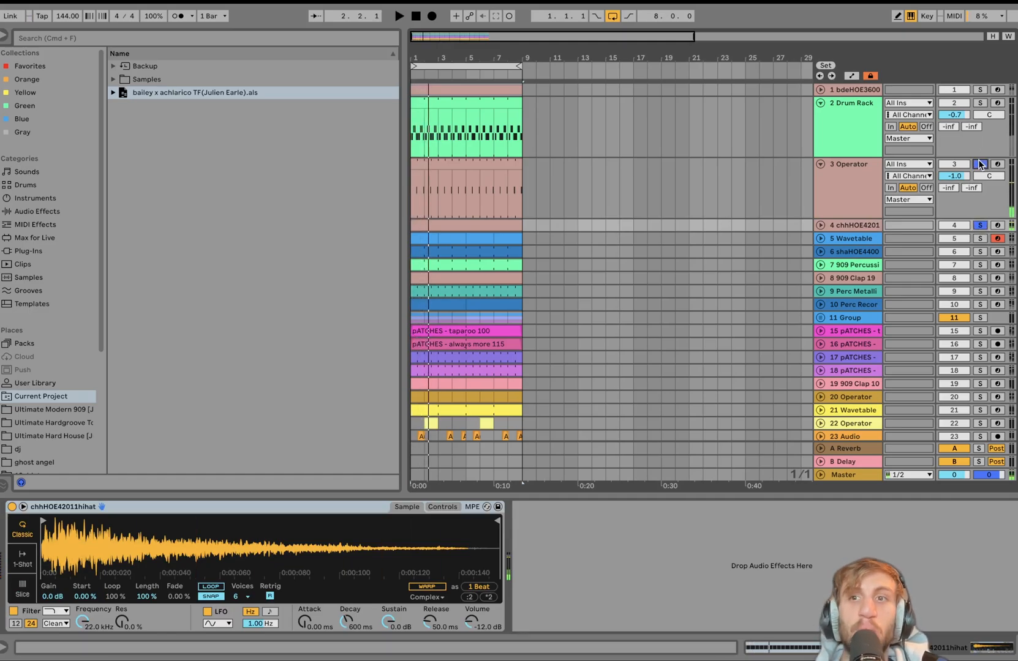
super+click(980, 103)
super+click(980, 90)
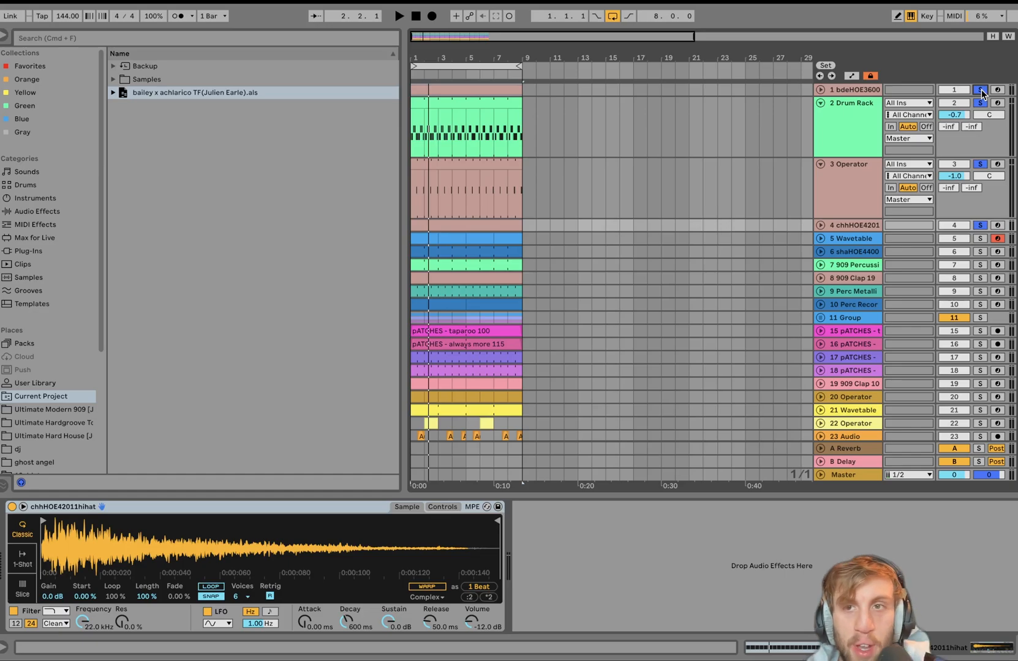
key(space)
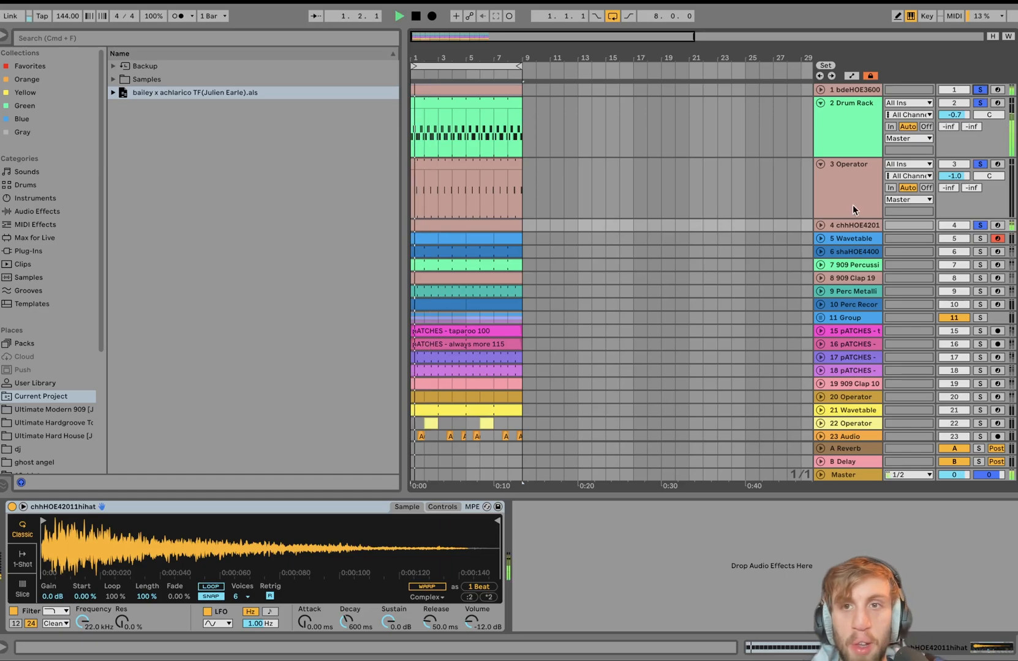
Step: Unfold hi-hat track 4, solo it exclusively and play its pattern alone
click(817, 224)
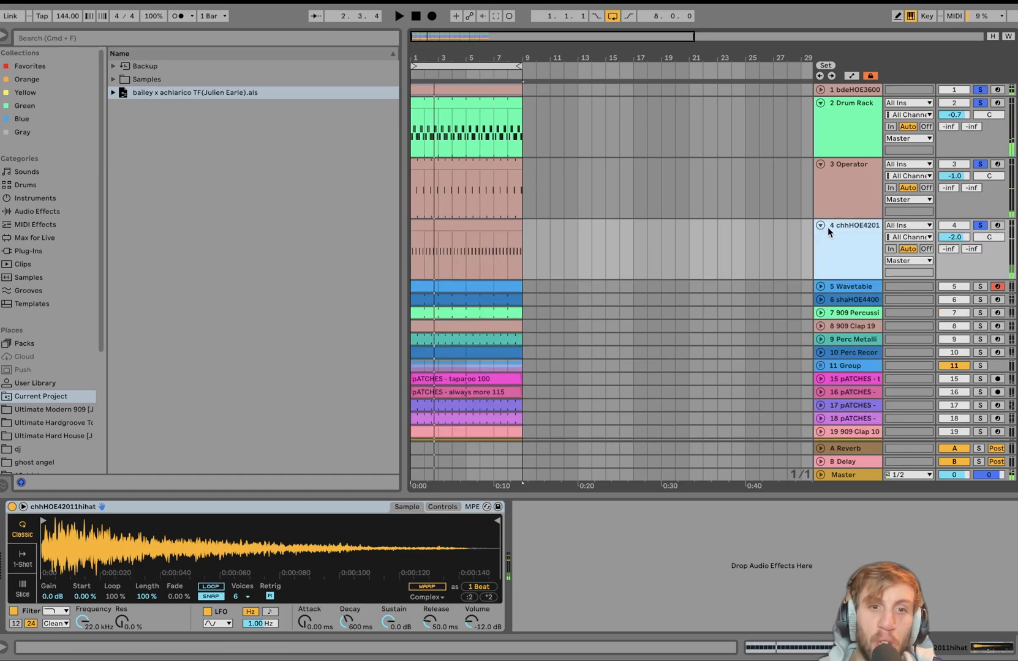
click(981, 226)
click(981, 226)
key(space)
key(space)
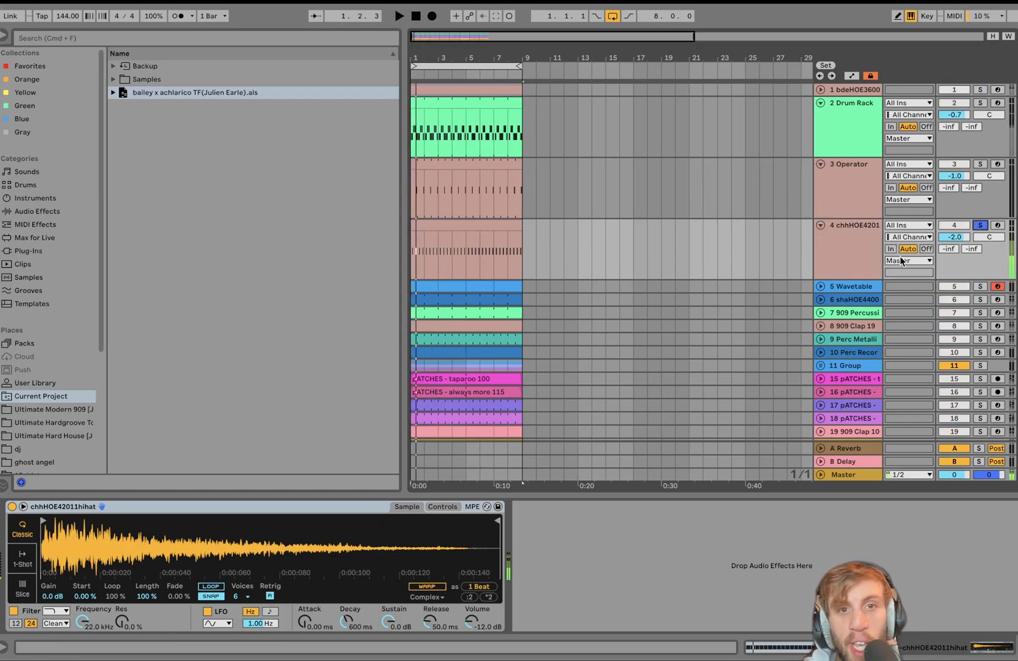
Step: Unfold track 5 Wavetable, show its devices and play it soloed from bar 2
click(821, 286)
click(844, 288)
click(979, 288)
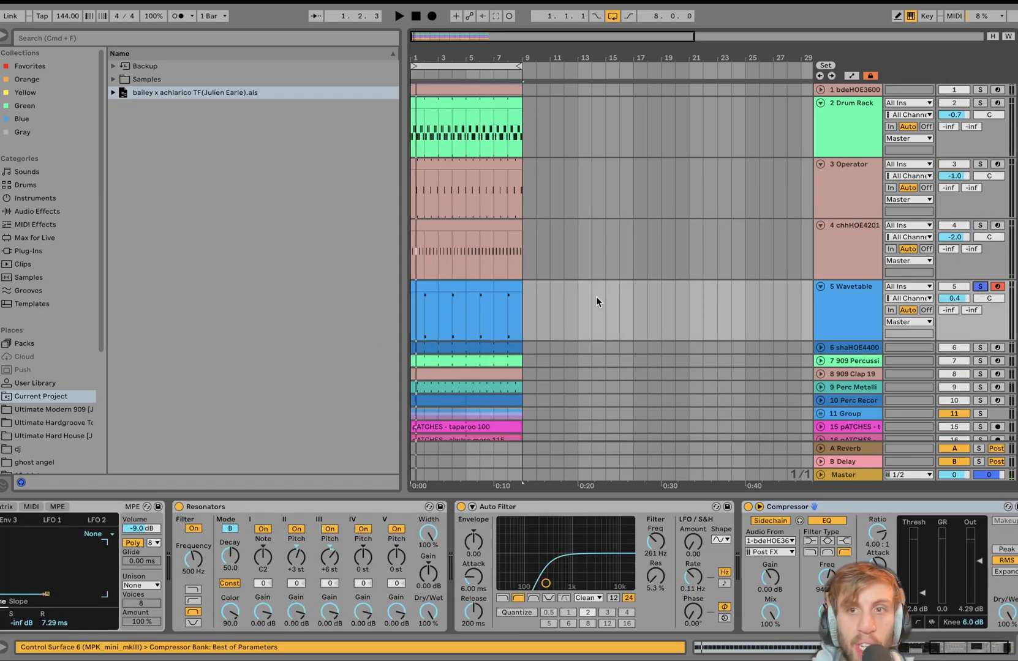
click(425, 322)
key(space)
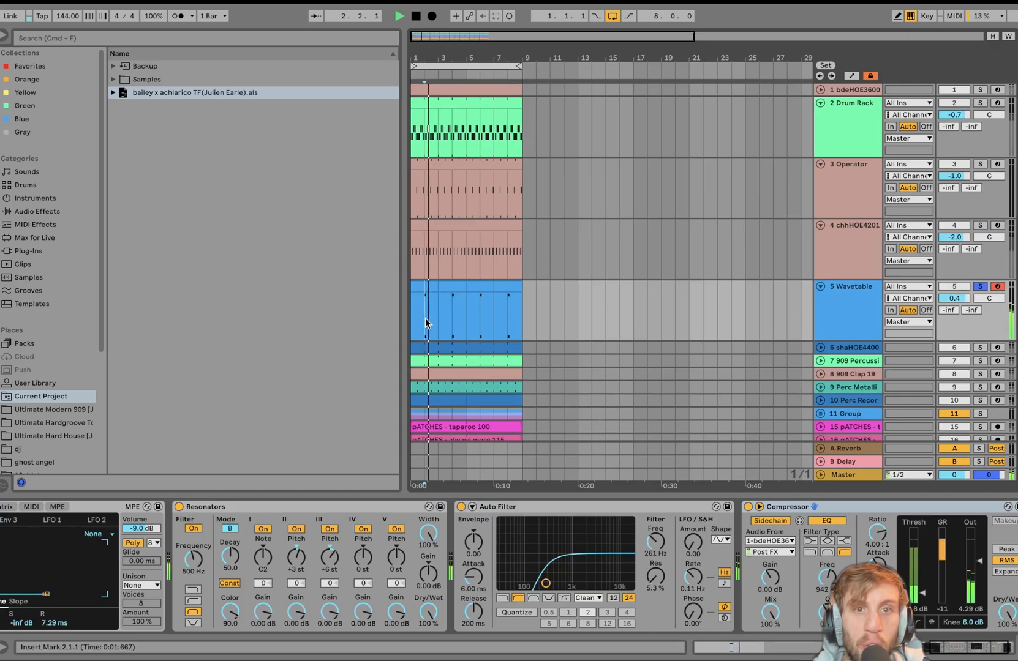
Step: Play the full mix from bar 4 with the Wavetable unsoloed, then stop and solo that track again
click(979, 287)
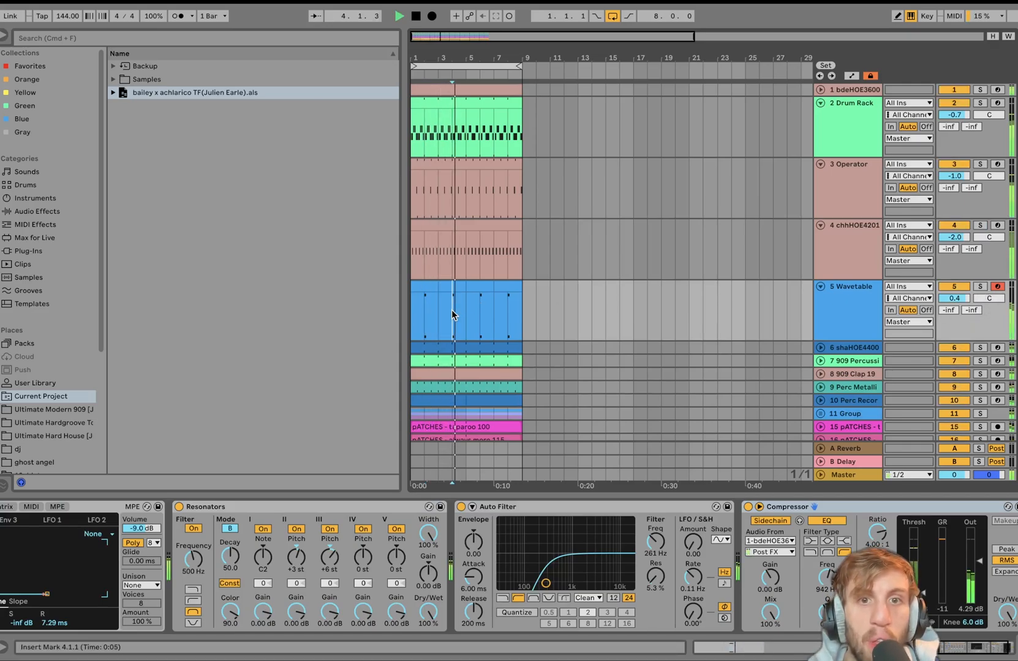
key(space)
click(982, 287)
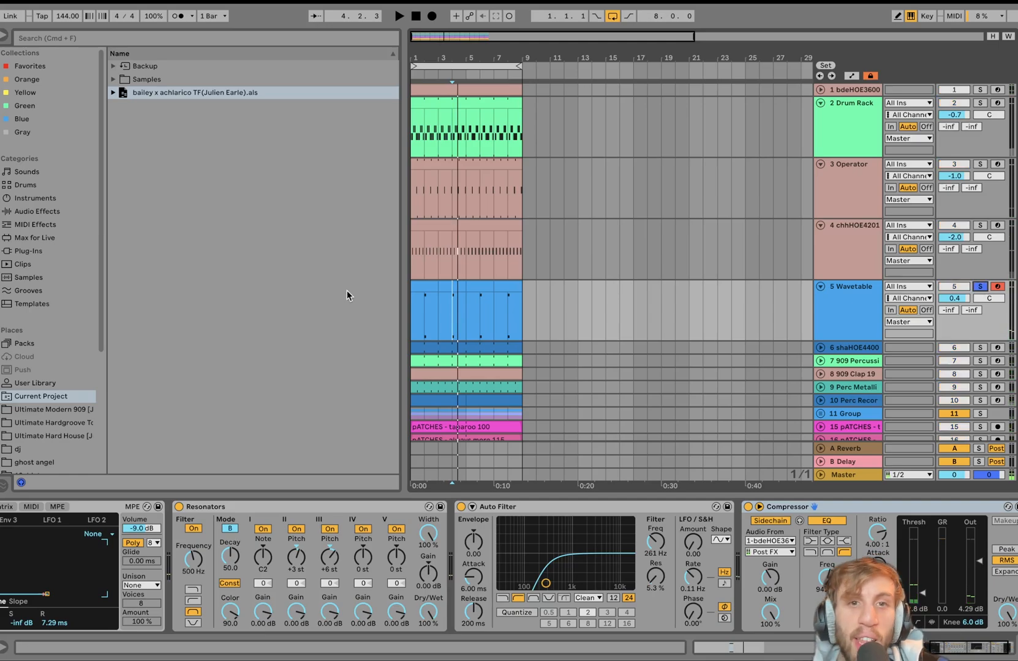
Step: Display the Wavetable instrument at the start of its device chain and play the full mix with the track unsoloed
click(423, 316)
scroll(278, 598, left, 10)
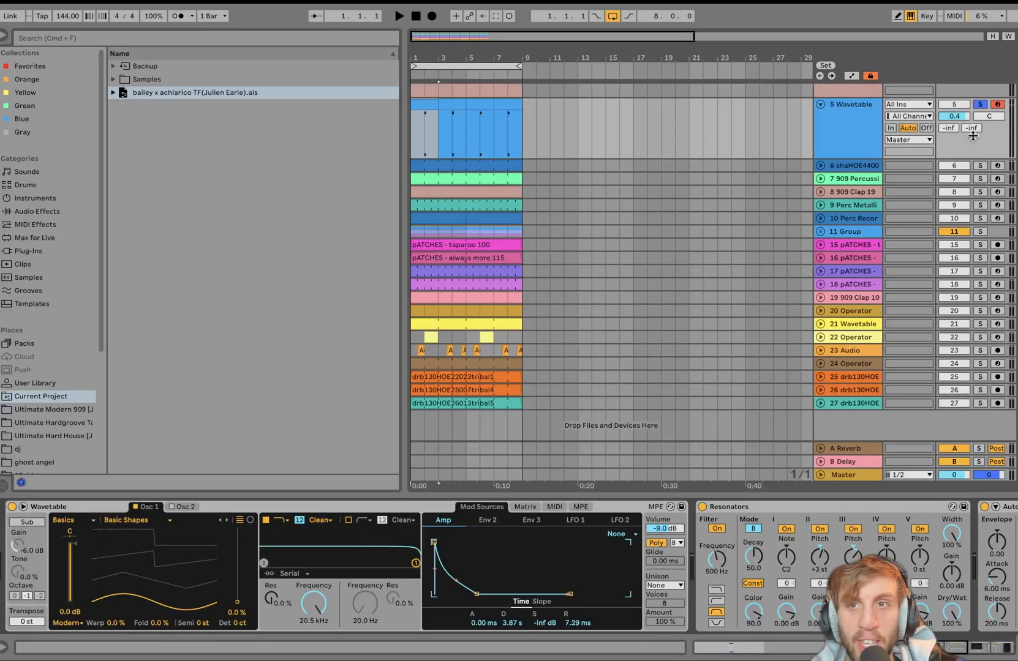
click(981, 104)
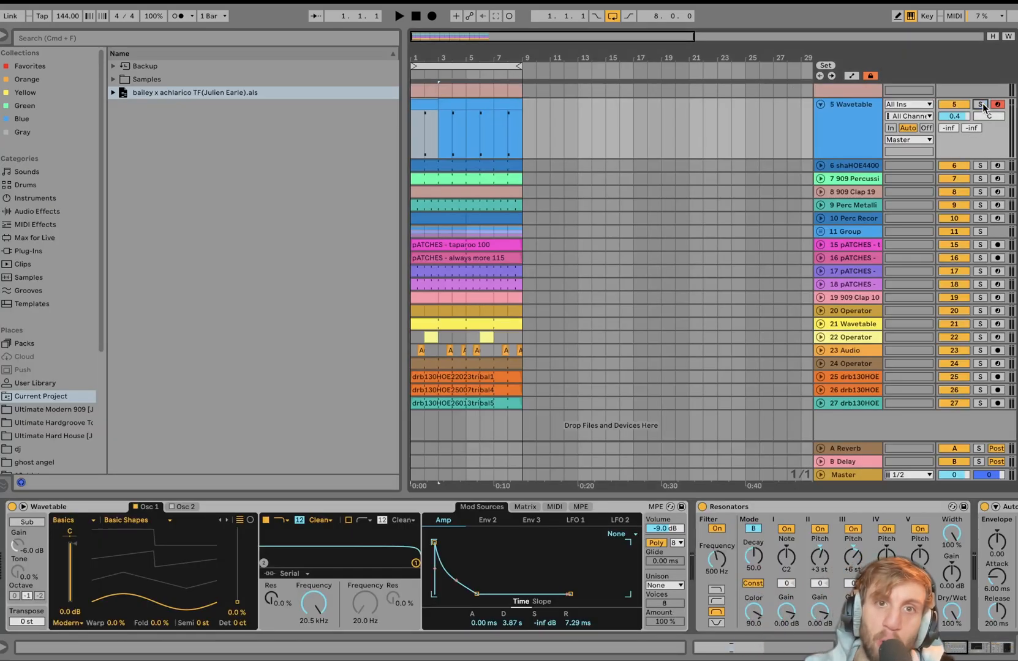
key(space)
scroll(816, 147, up, 3)
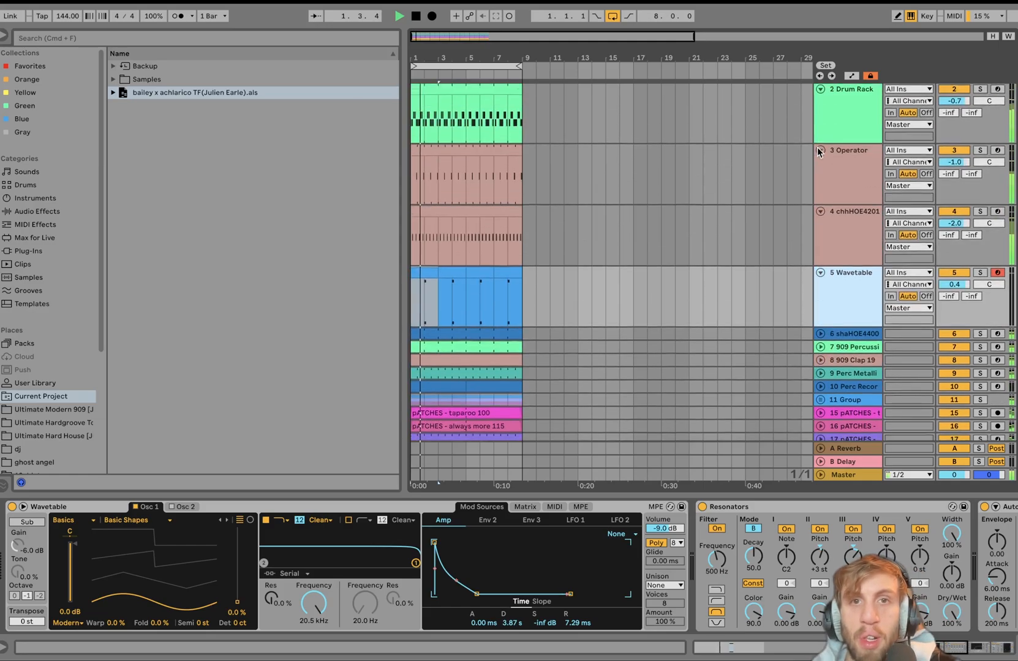
key(space)
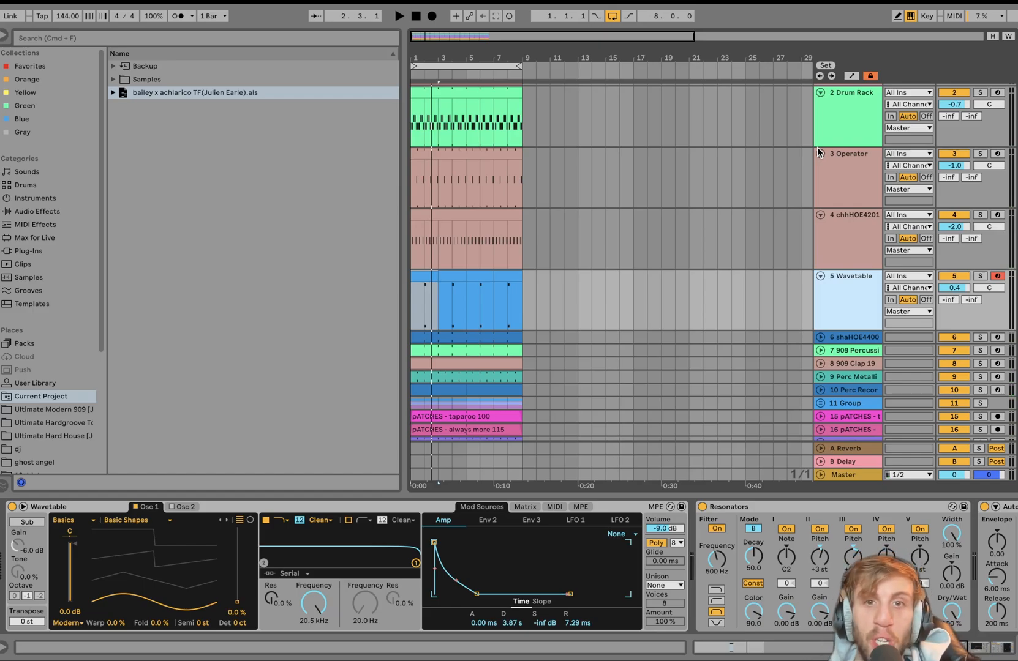
Step: Compare the soloed Wavetable sound with Resonators off and on, and view the Auto Filter and Compressor that follow
click(977, 276)
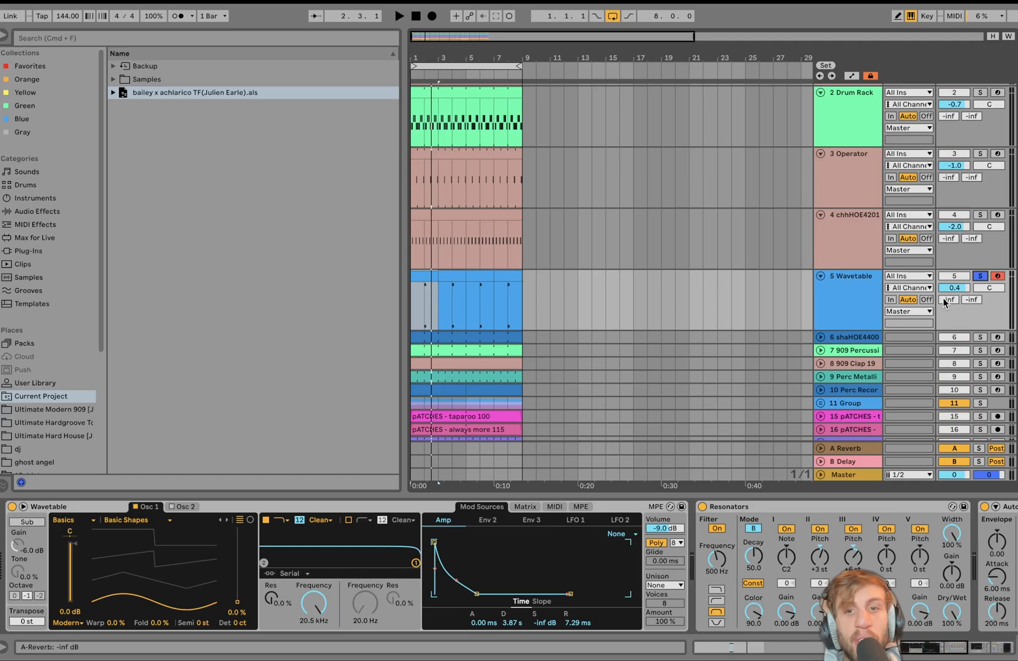
click(702, 506)
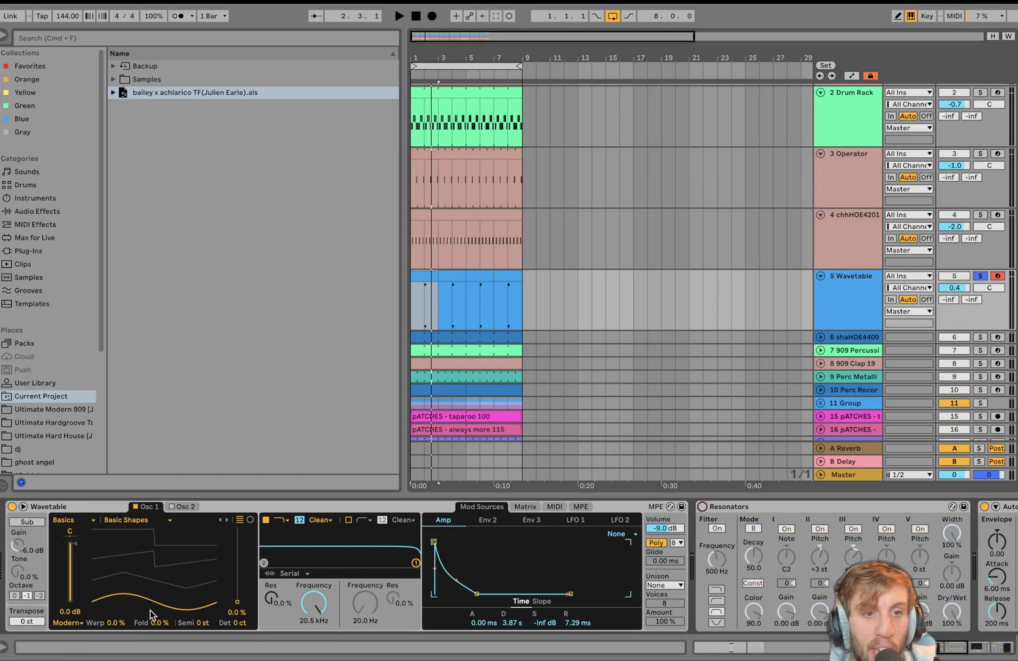
click(426, 322)
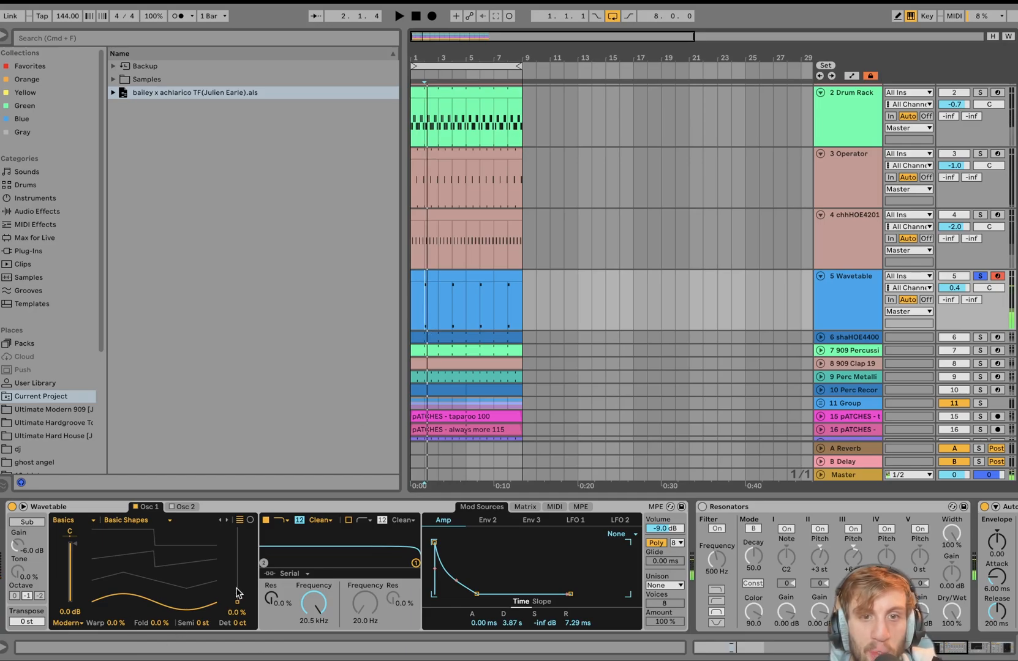
scroll(465, 587, right, 5)
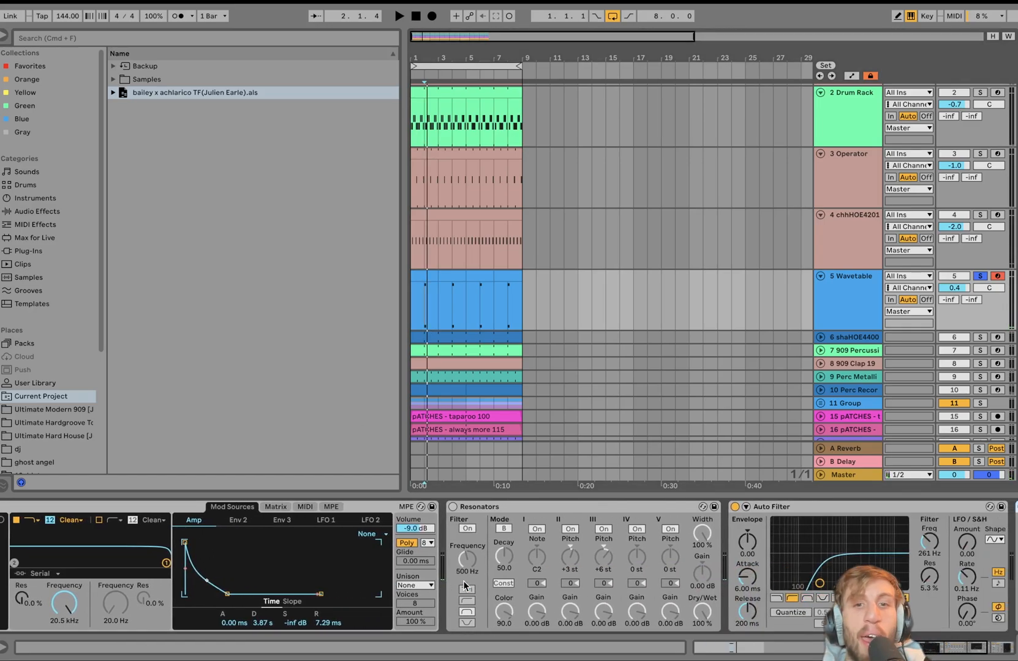
scroll(464, 586, right, 1)
click(428, 507)
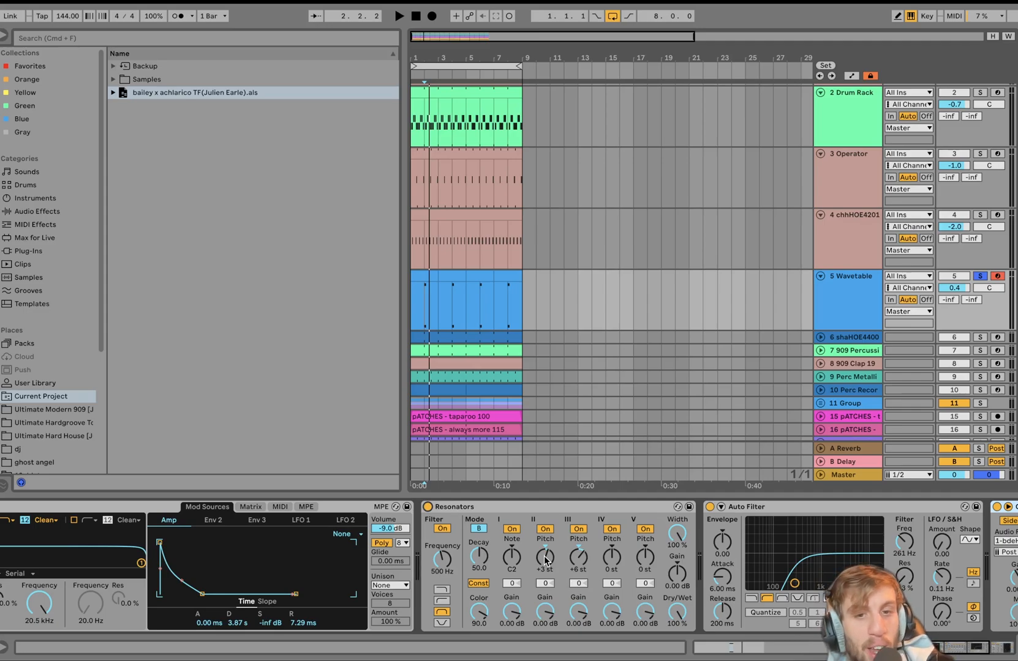
click(581, 559)
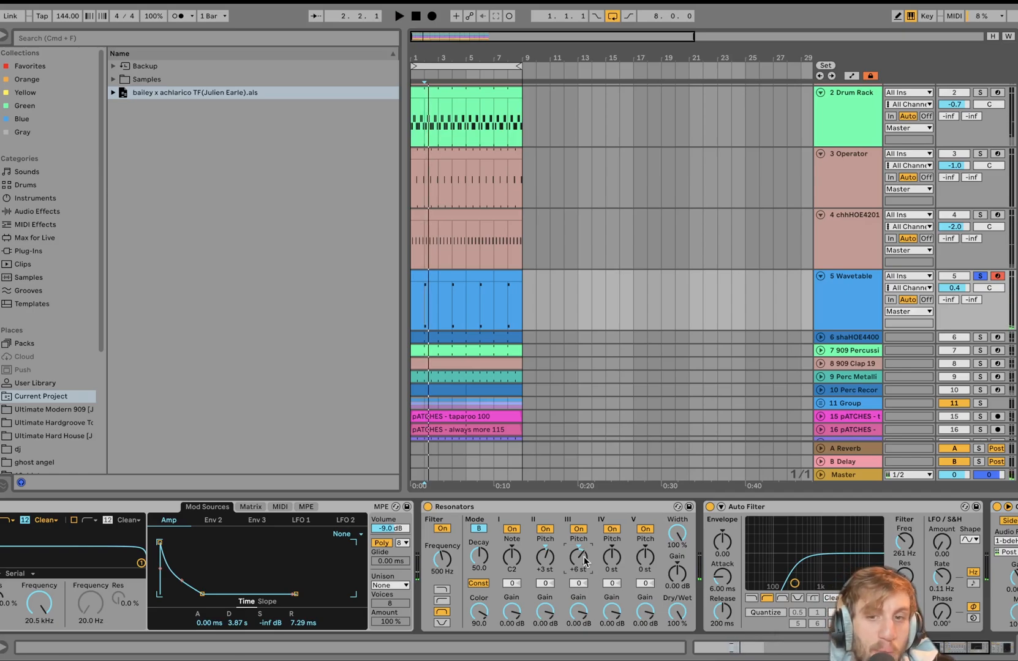
key(space)
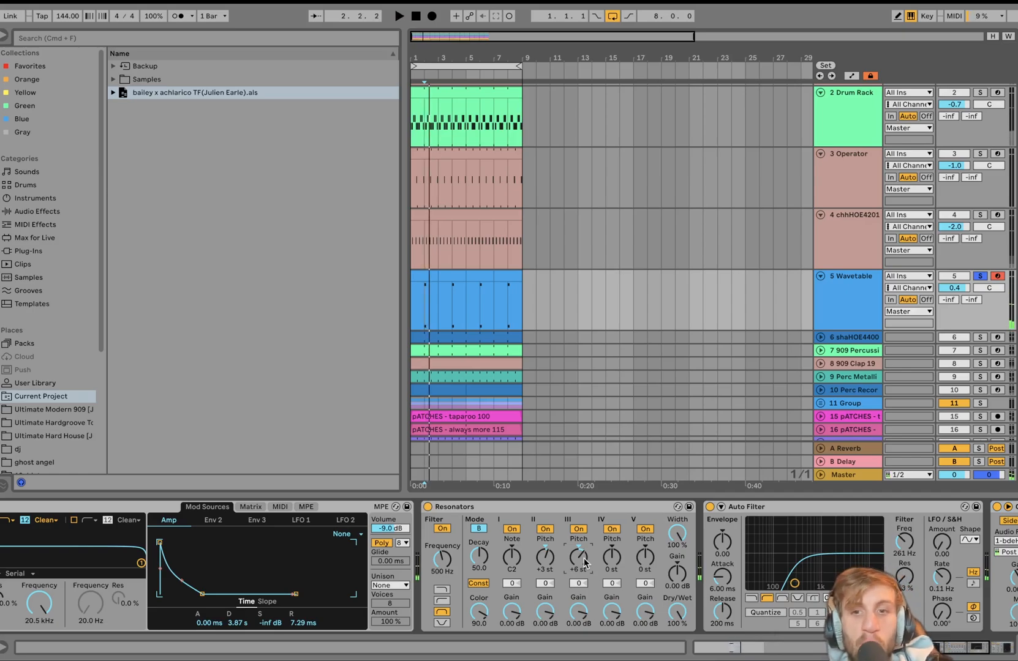
scroll(585, 563, right, 10)
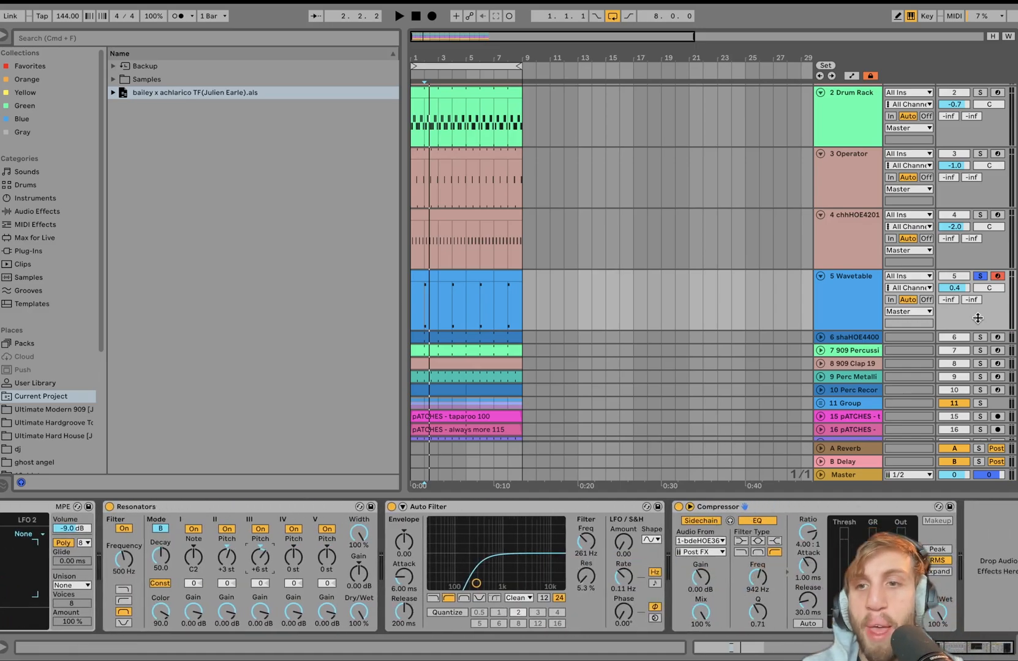
Step: Solo and unfold shaker track 6, show its devices and play it
click(979, 337)
click(820, 337)
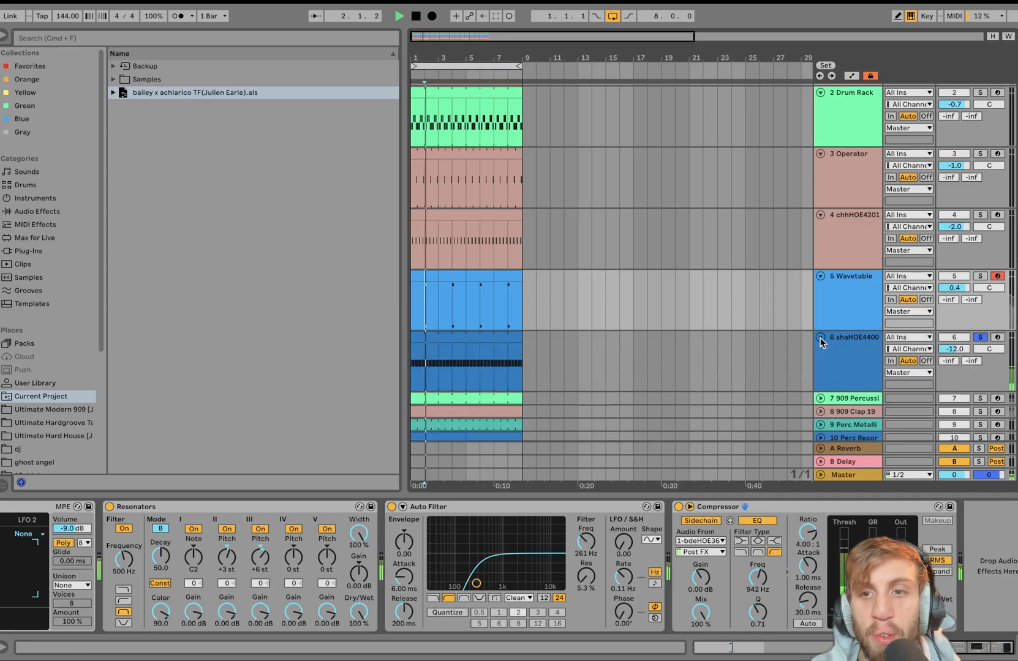
click(847, 343)
key(space)
scroll(734, 441, down, 3)
Step: Compare the shaker sound with its Compressor and Auto Filter off and on
click(676, 508)
scroll(659, 526, right, 4)
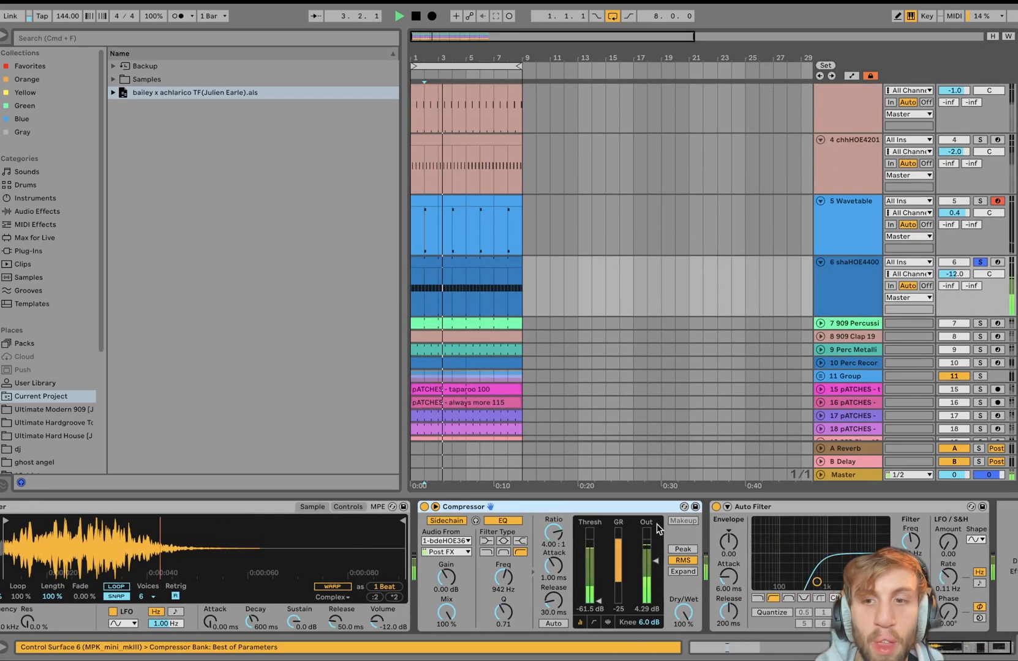
key(space)
click(683, 507)
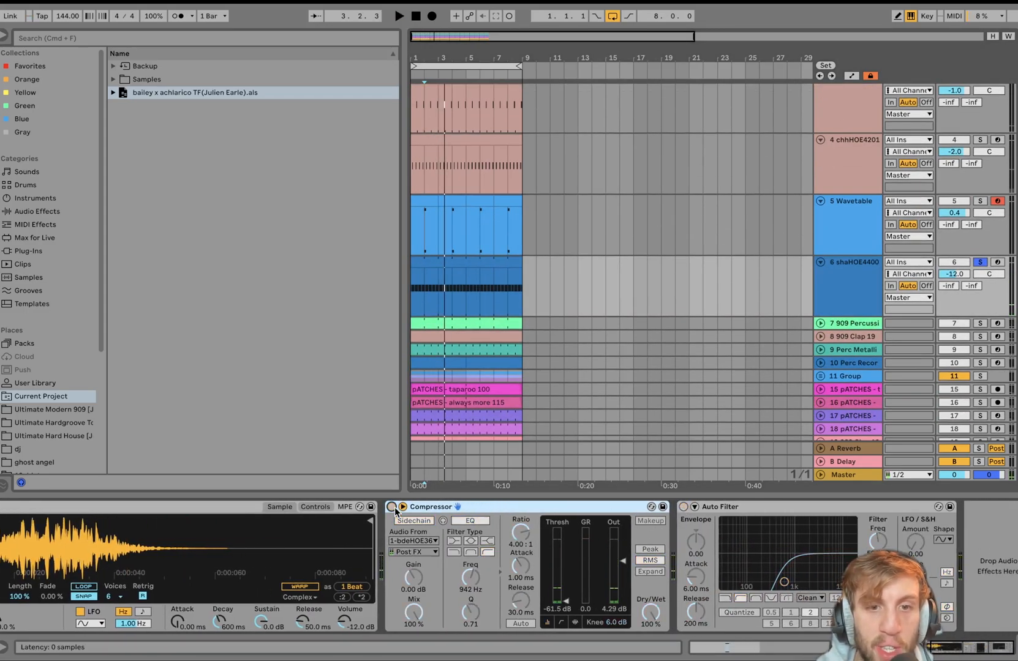
key(space)
key(space)
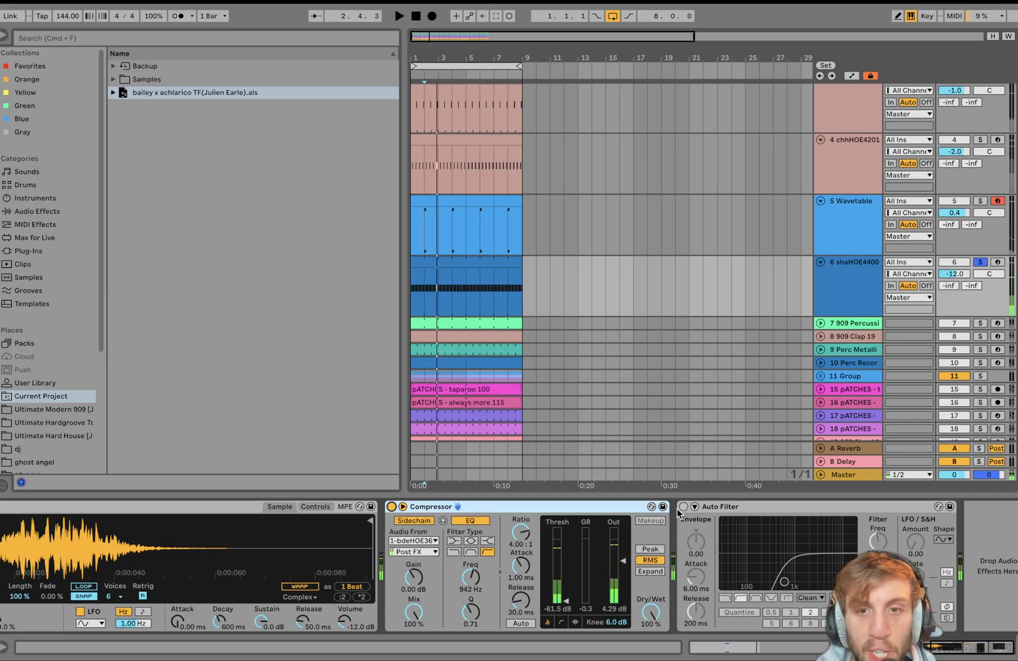
click(683, 507)
Step: Open the shaker's MIDI clip and view its notes and groove setting
click(464, 275)
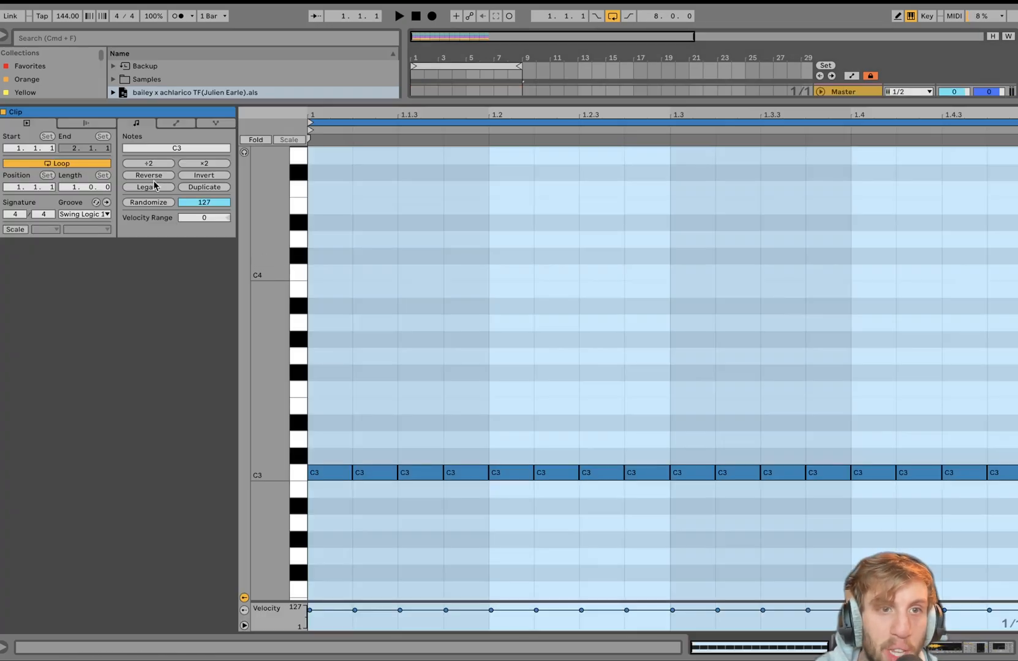
click(88, 215)
click(96, 221)
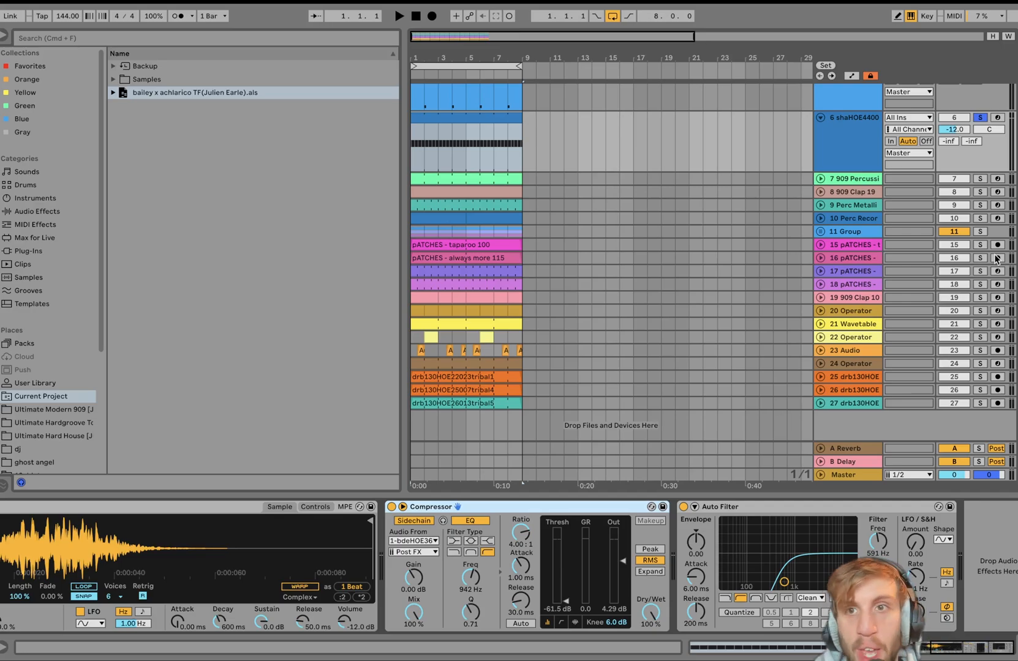
Step: Solo and unfold track 7 909 Percussion, show its devices and play it
click(979, 179)
key(space)
click(850, 179)
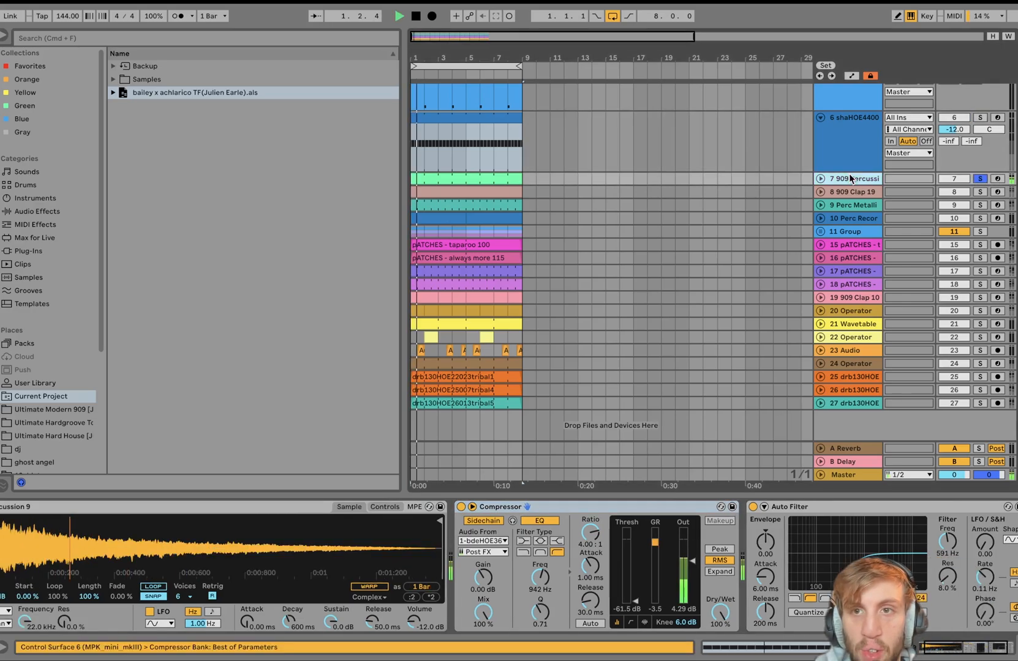
click(819, 179)
Step: Compare the 909 Percussion sound with its Compressor and Auto Filter off and on
click(741, 517)
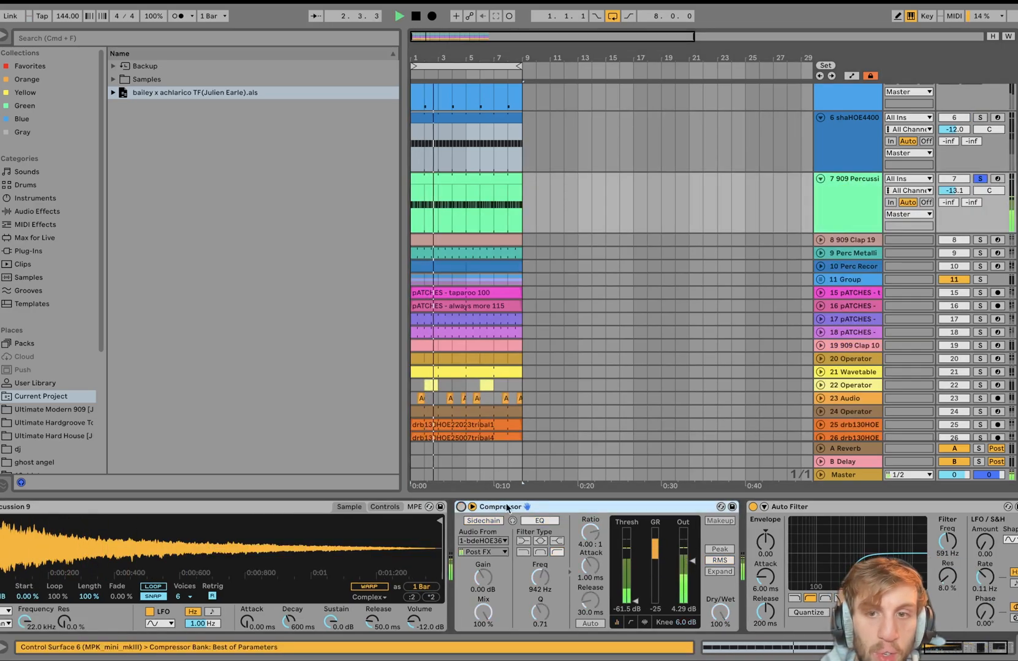
scroll(744, 515, left, 3)
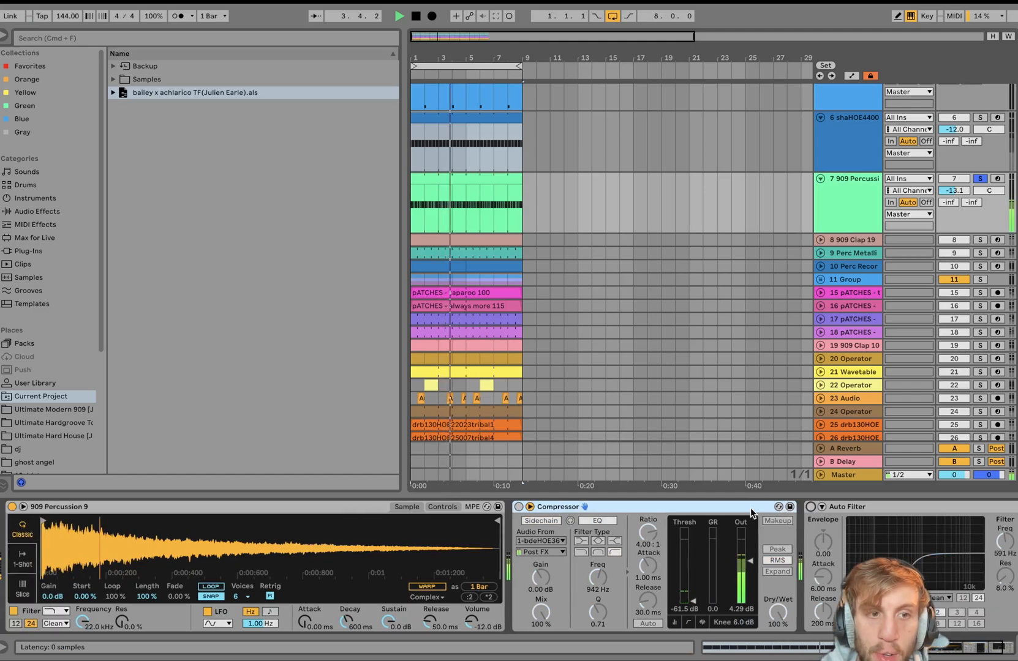
key(space)
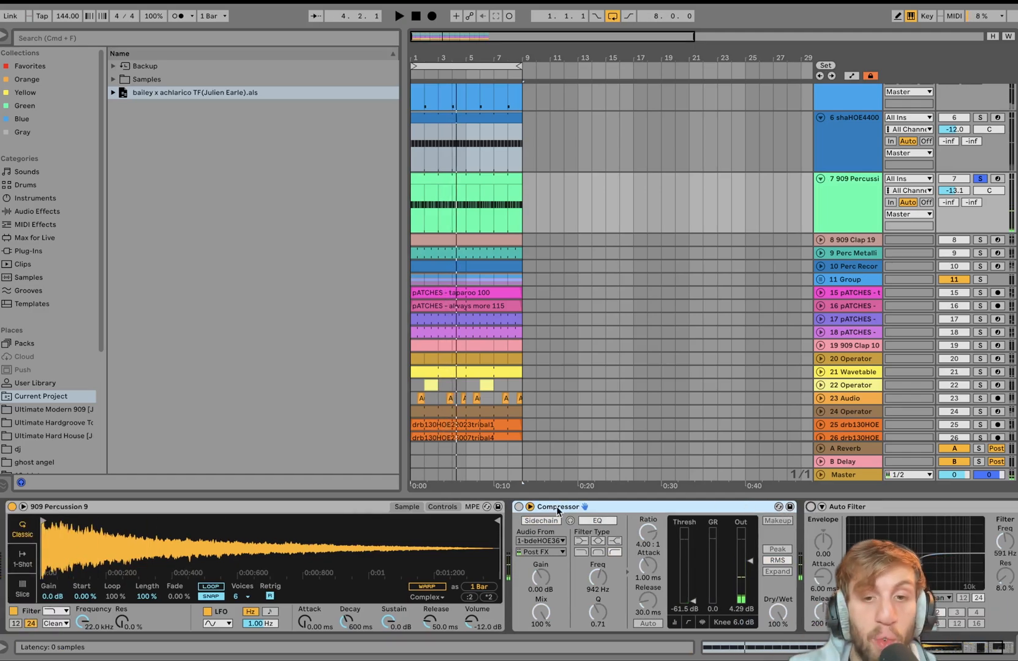
click(519, 507)
click(810, 506)
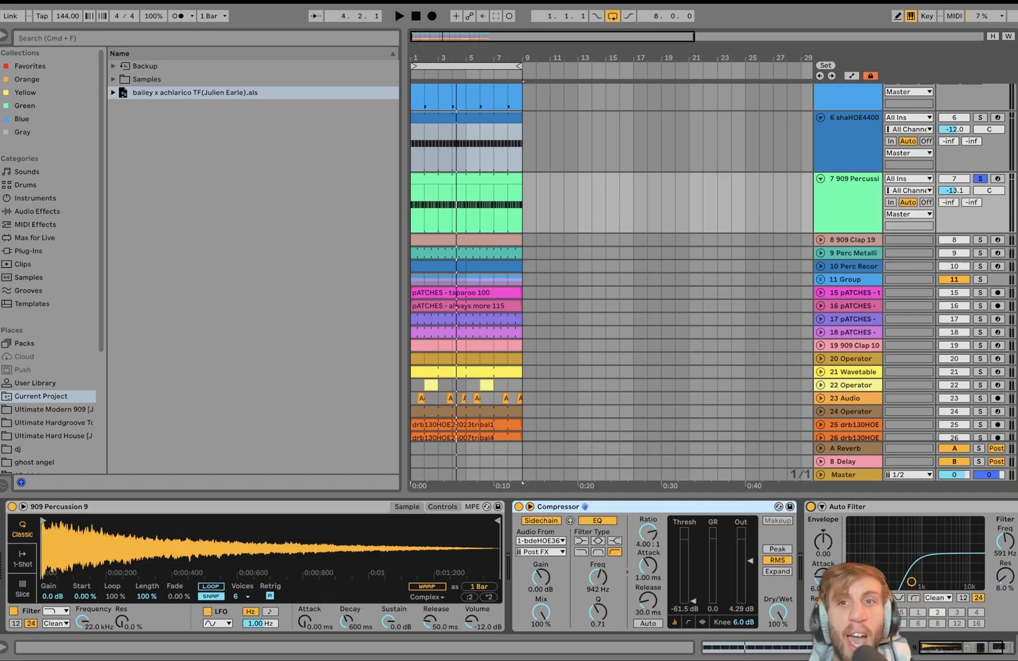
key(space)
click(841, 232)
key(space)
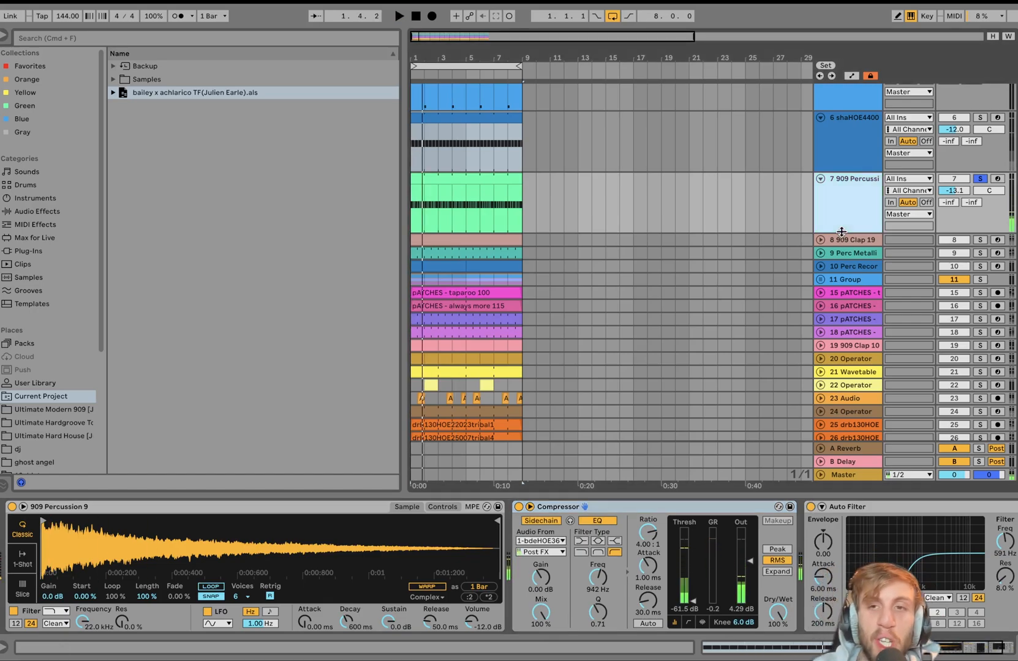
Step: Unsolo track 7, play the full mix and show the devices of track 8 909 Clap 19
click(979, 179)
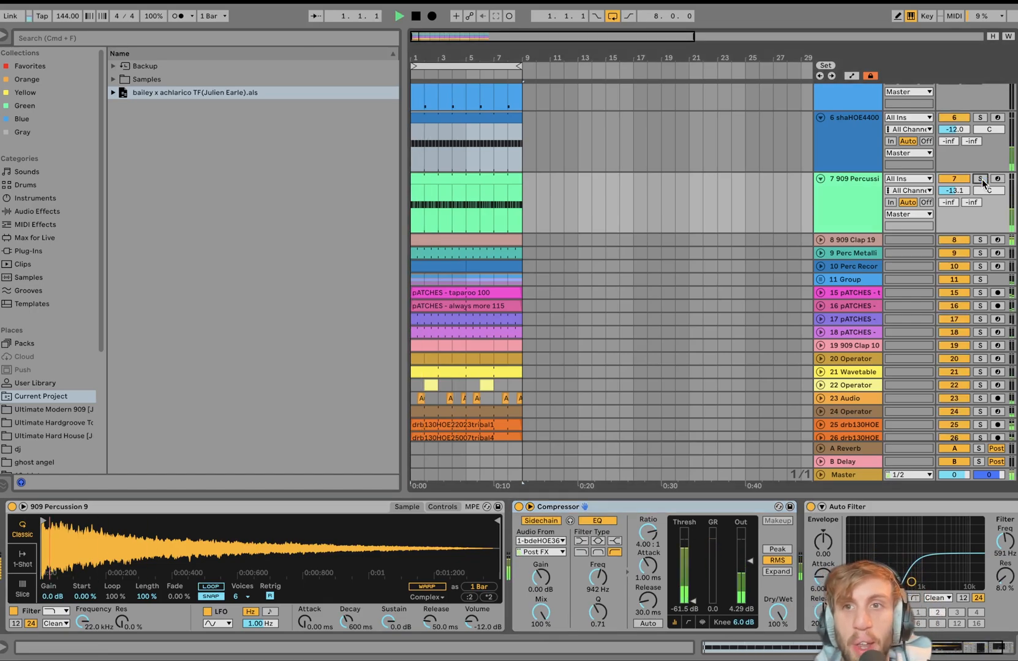
key(space)
click(851, 236)
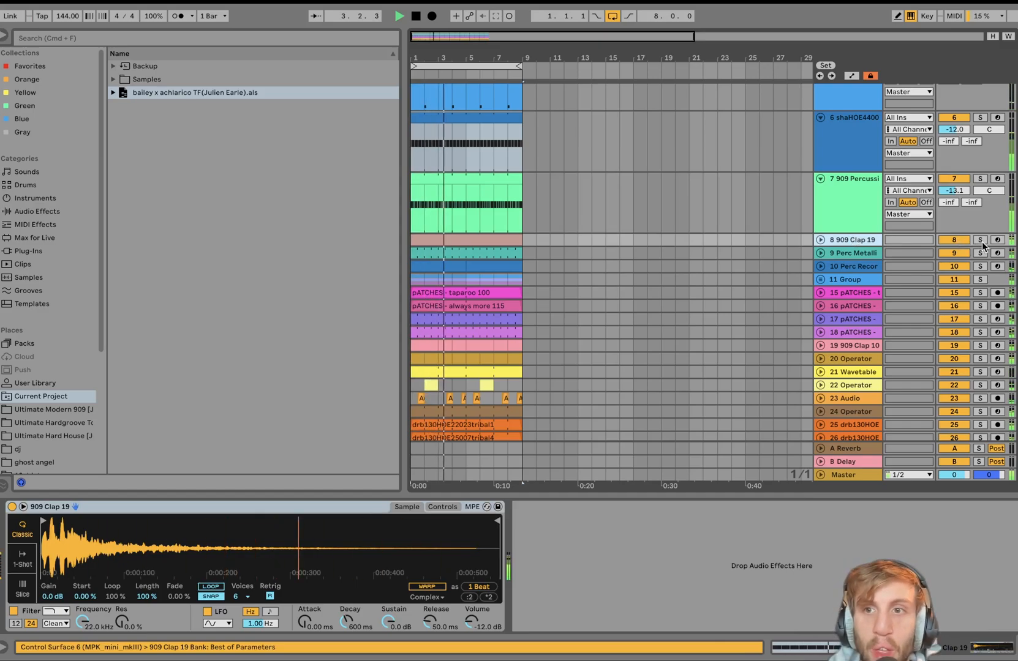
Step: Mute track 7 in the full mix for comparison, and solo, unfold and play track 8 909 Clap 19
click(963, 178)
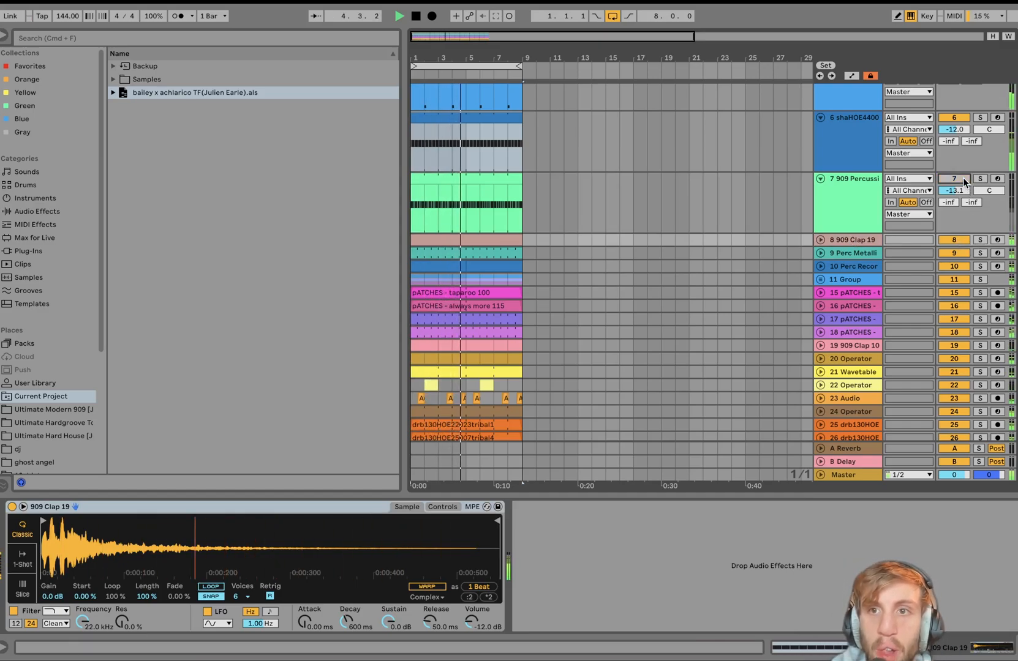
click(980, 240)
key(space)
click(819, 240)
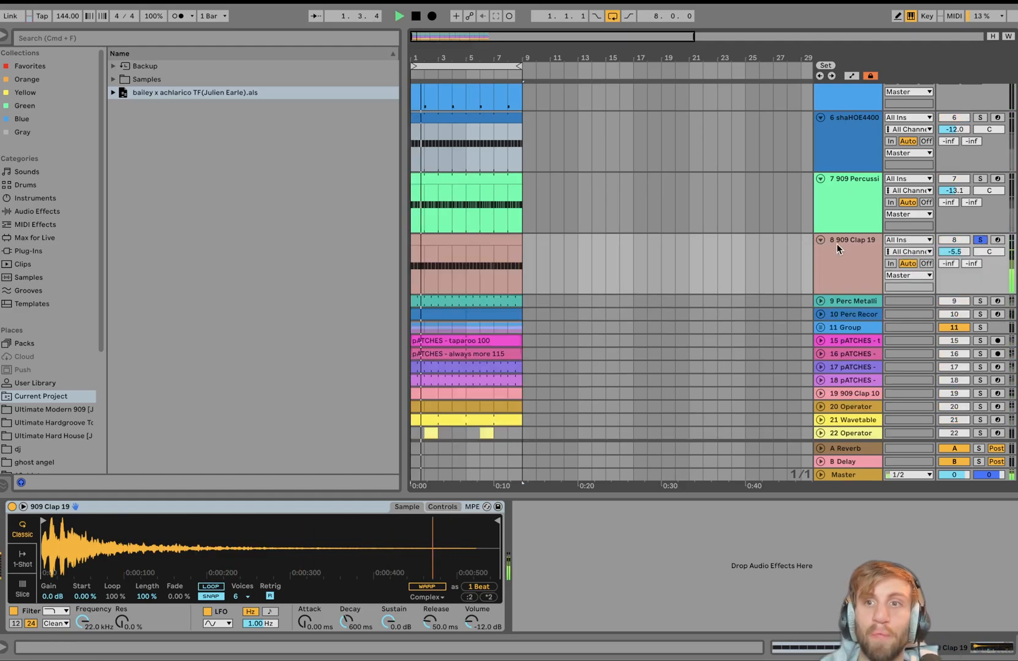
key(space)
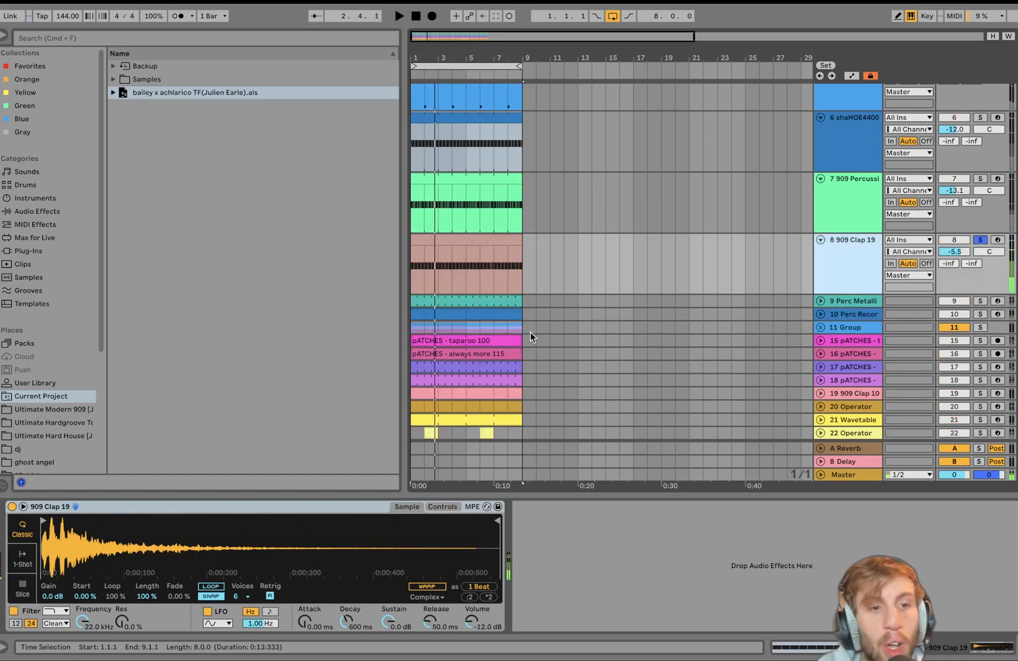
Step: Open the 909 Clap 19 MIDI clip, view its notes and velocities during playback, and return to the track's devices
double_click(411, 281)
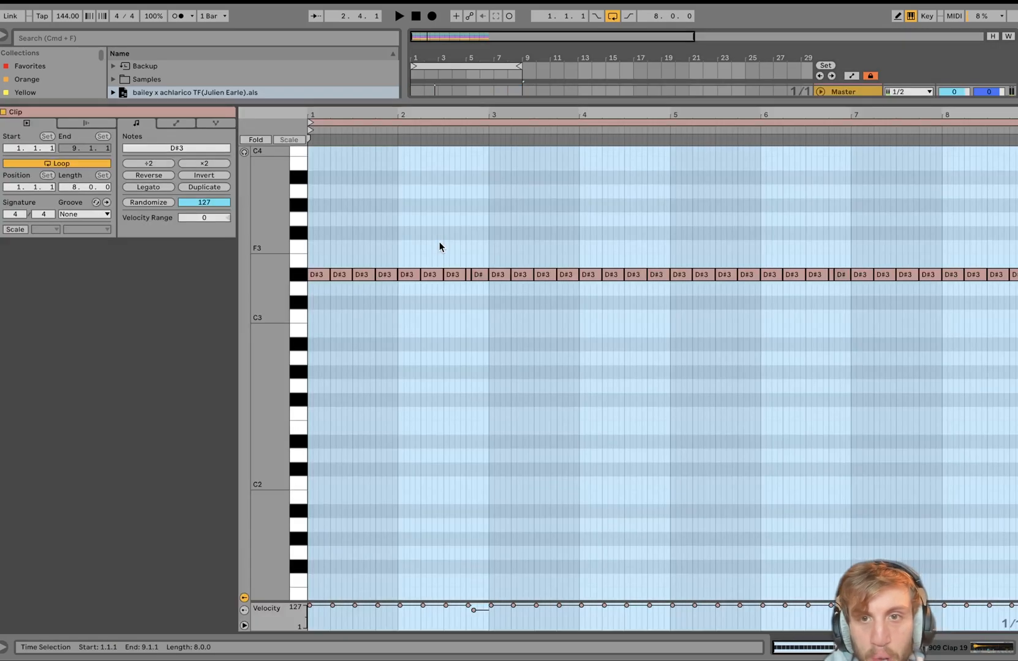
key(space)
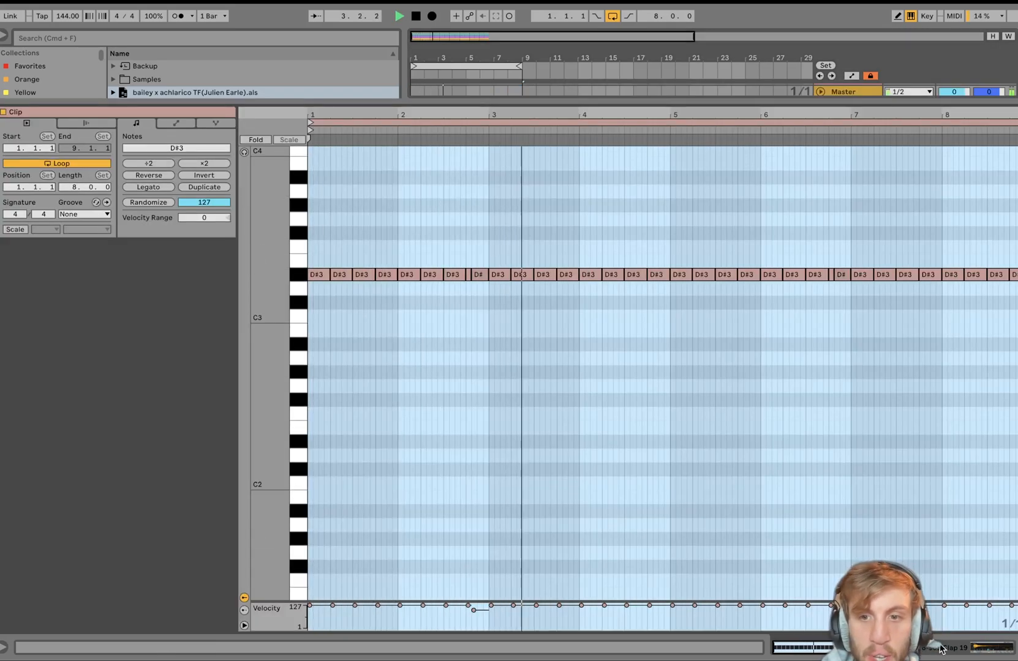
key(space)
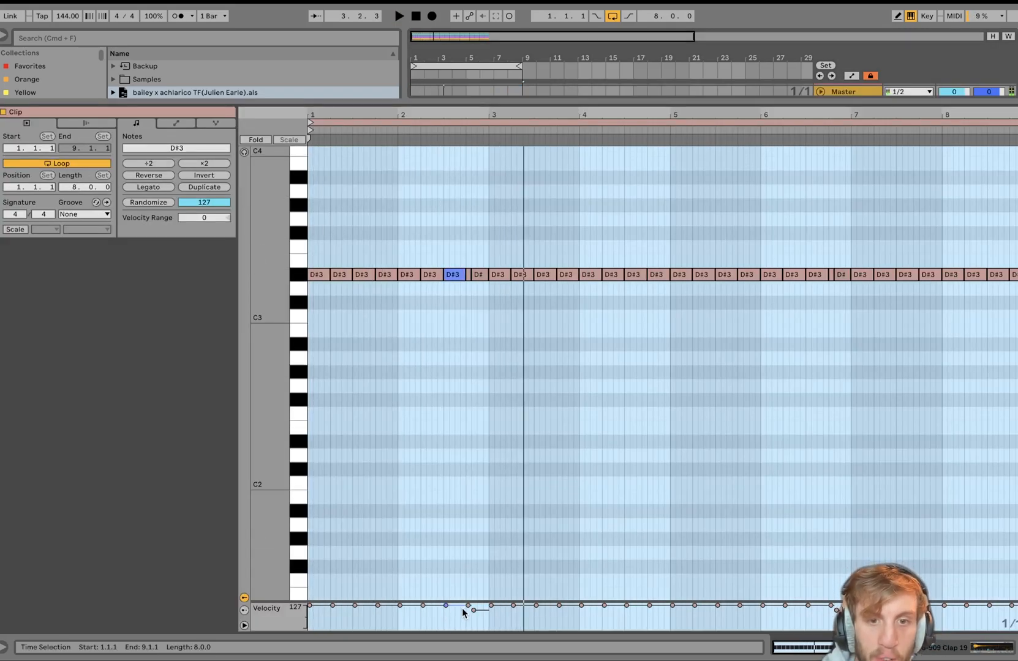
click(993, 646)
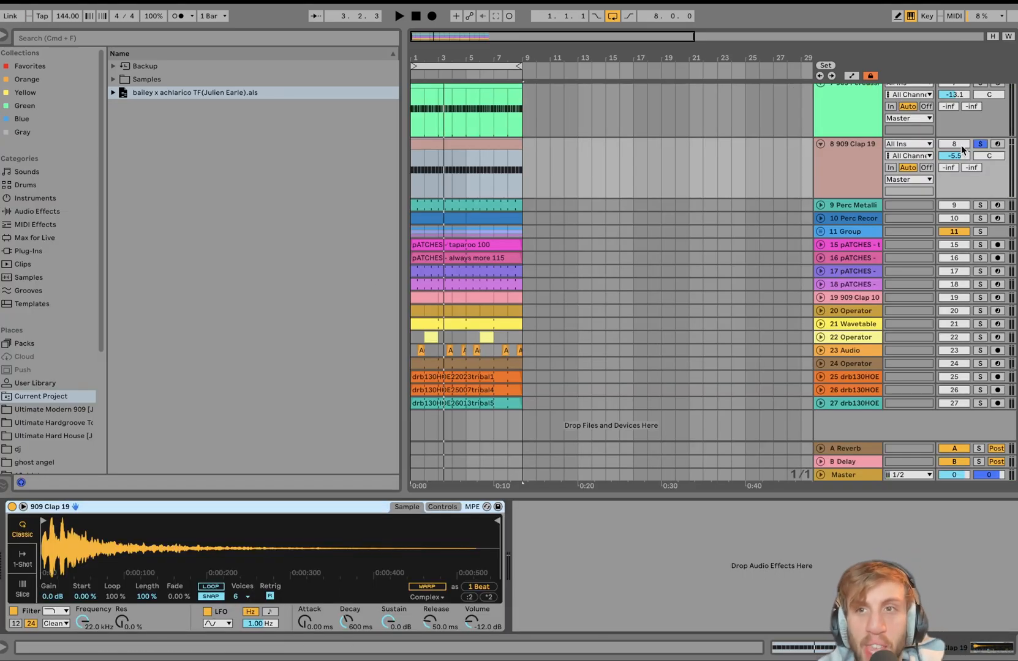
Step: Unsolo track 8 and compare the full mix with and without the 909 Clap 19
click(979, 145)
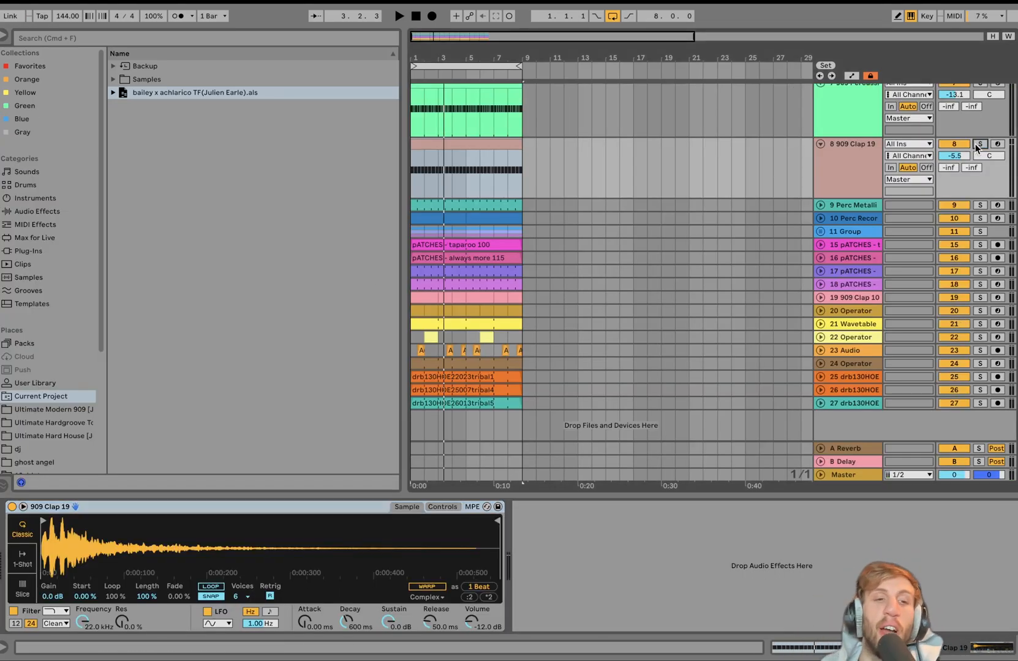
scroll(976, 145, up, 10)
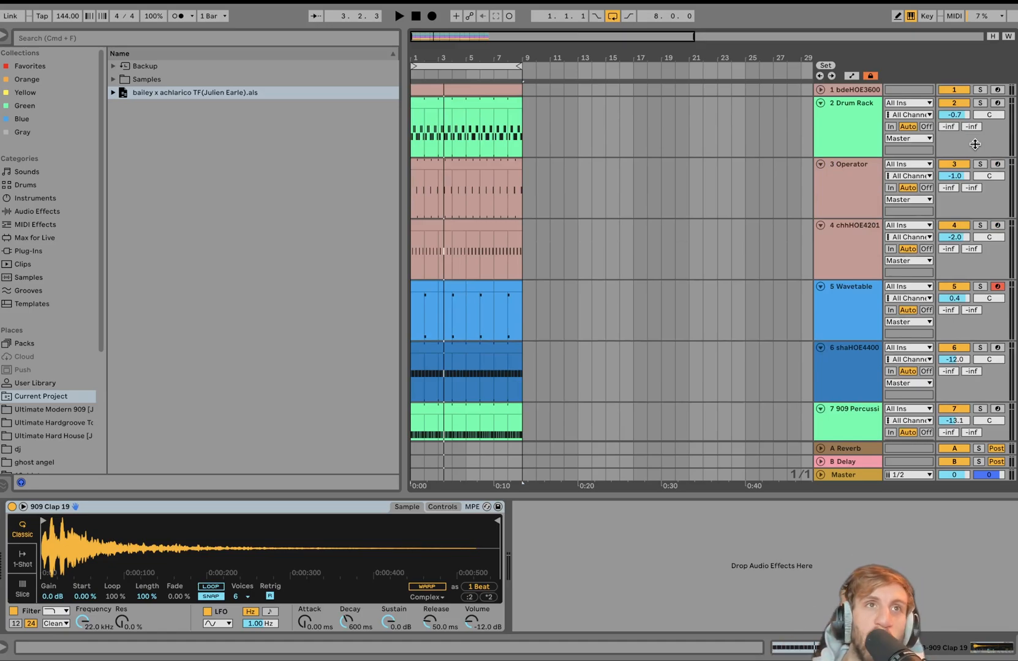
scroll(886, 175, down, 5)
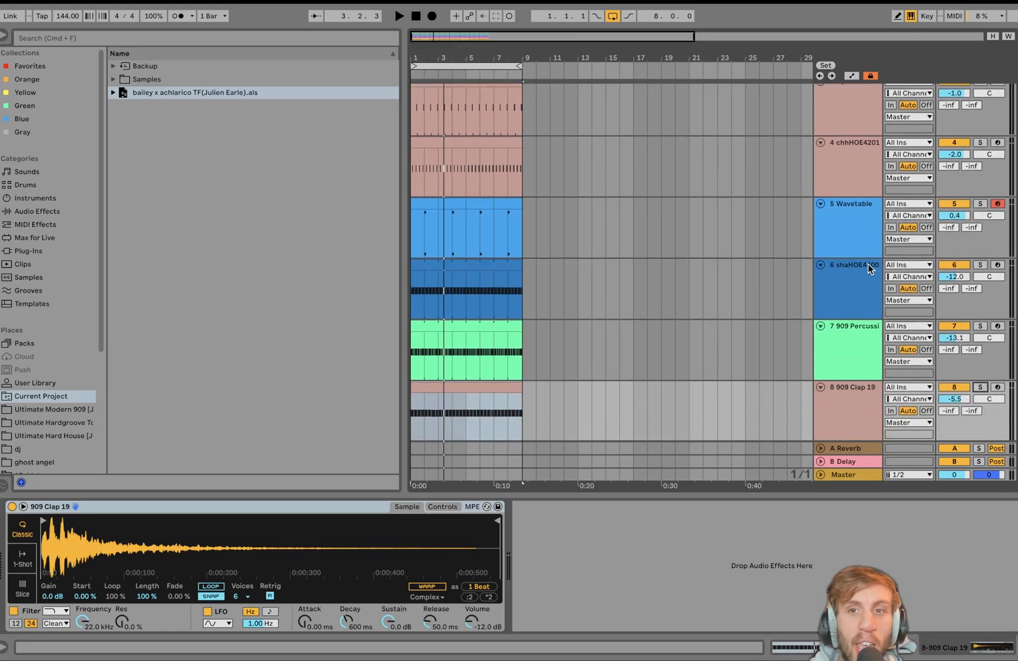
click(858, 316)
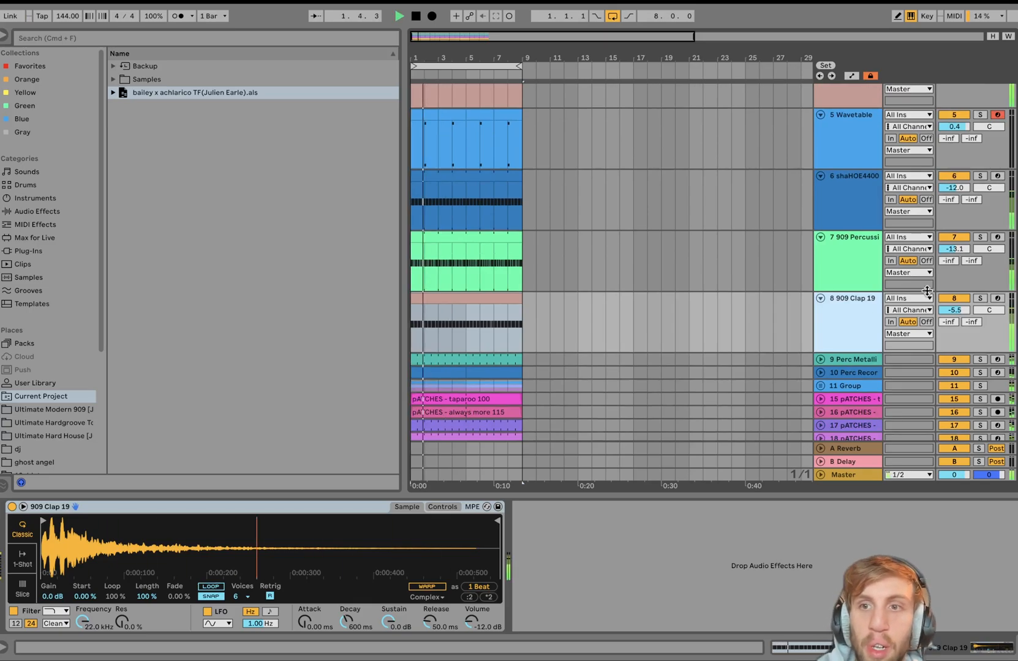
click(951, 301)
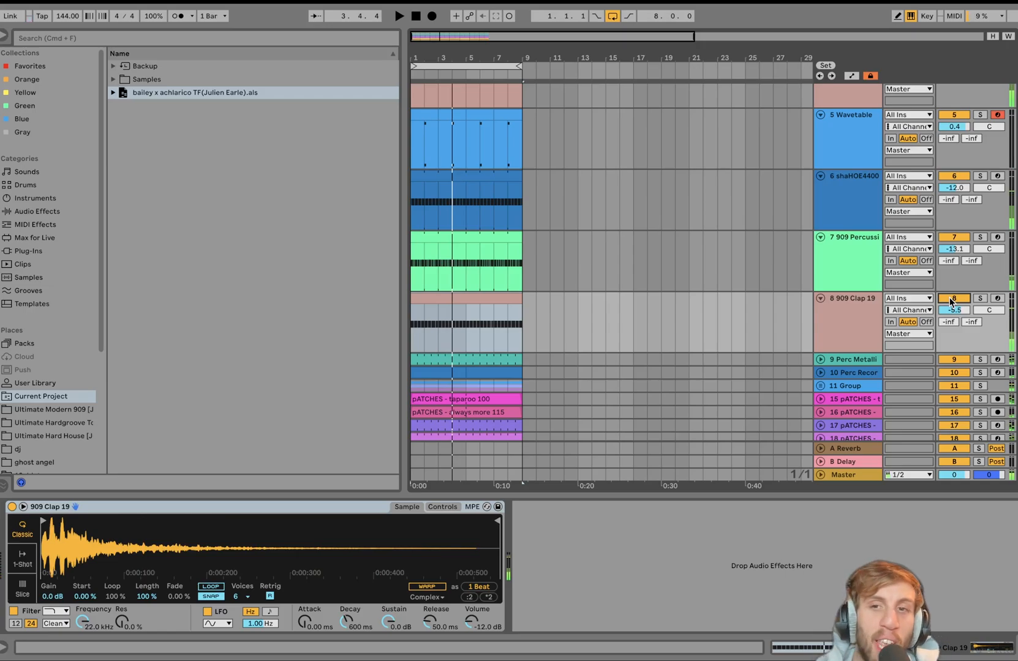
Step: Solo and unfold track 9 Perc Metallic, show its devices and play it
click(978, 358)
click(851, 360)
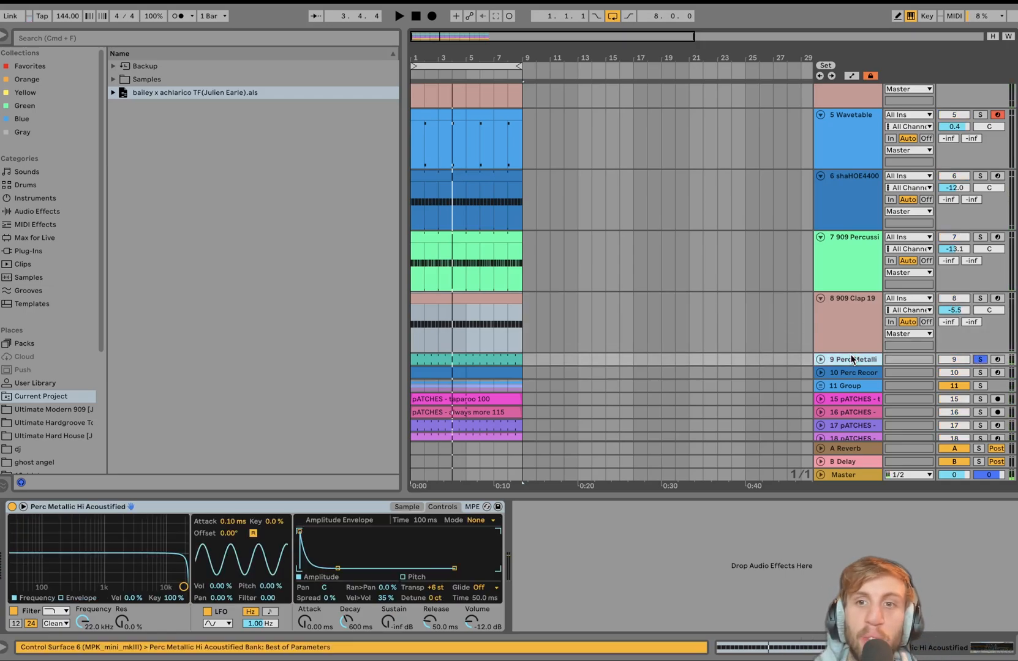
click(821, 359)
key(space)
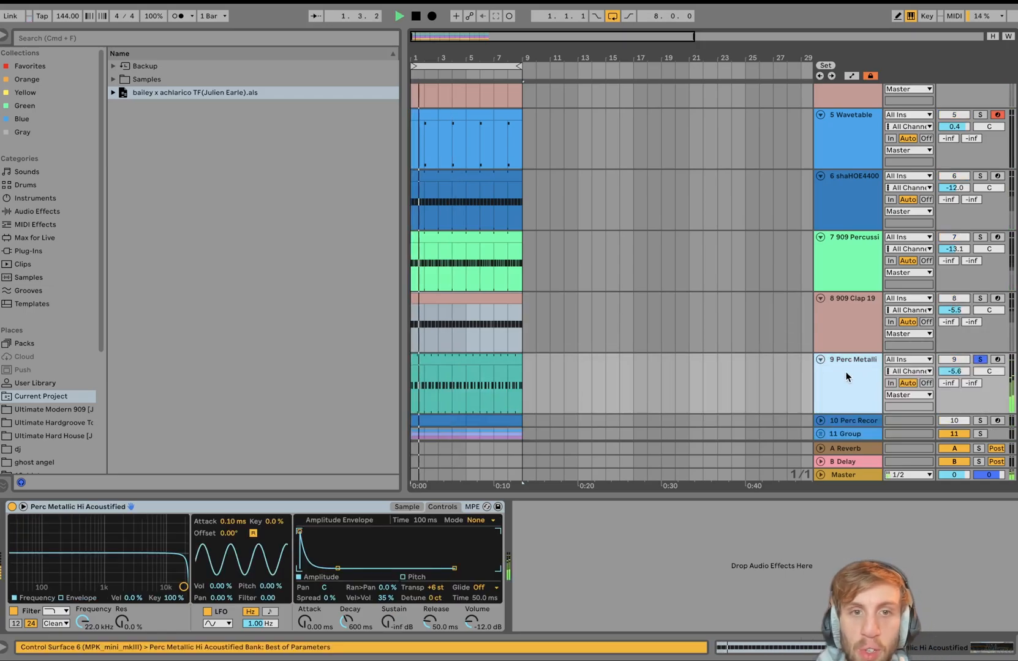
Step: View the Perc Metallic clip's notes and groove setting, and show its sample waveform in the device while playing
double_click(451, 358)
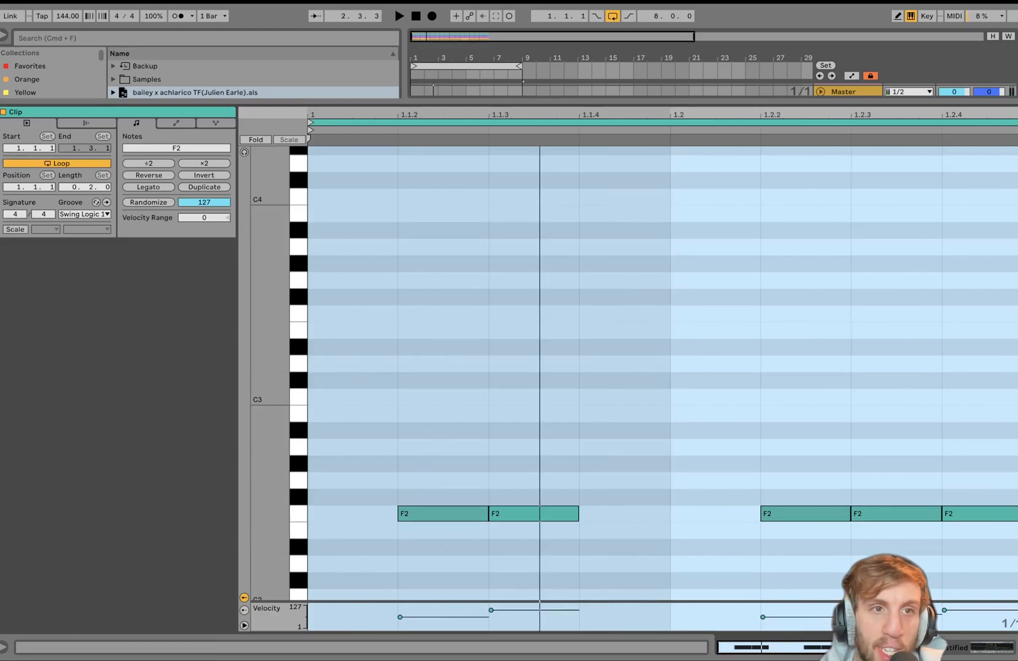
click(911, 650)
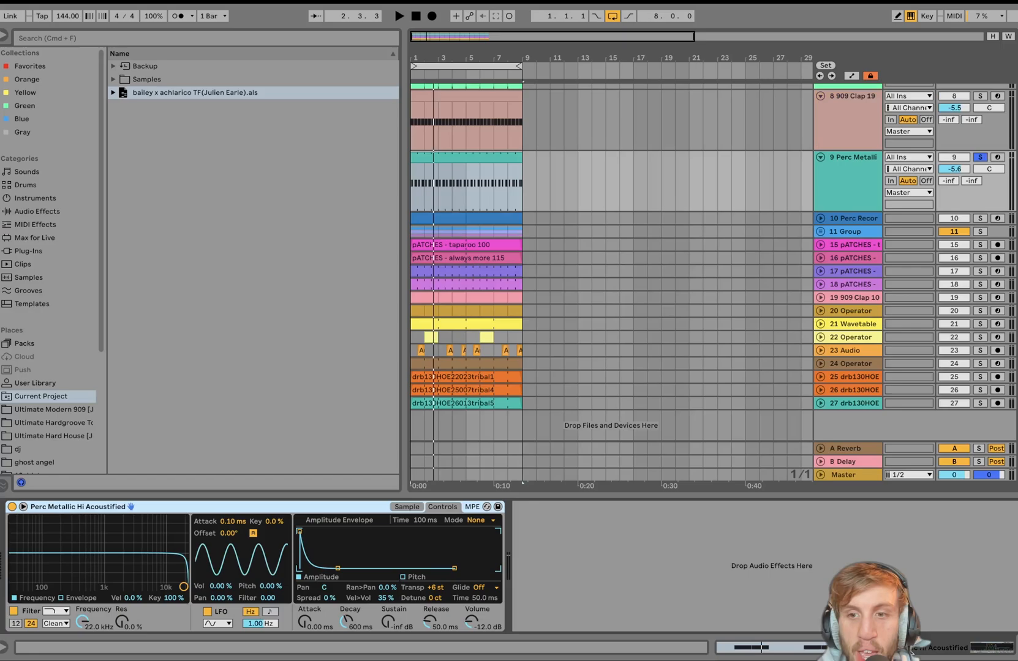
click(406, 508)
key(space)
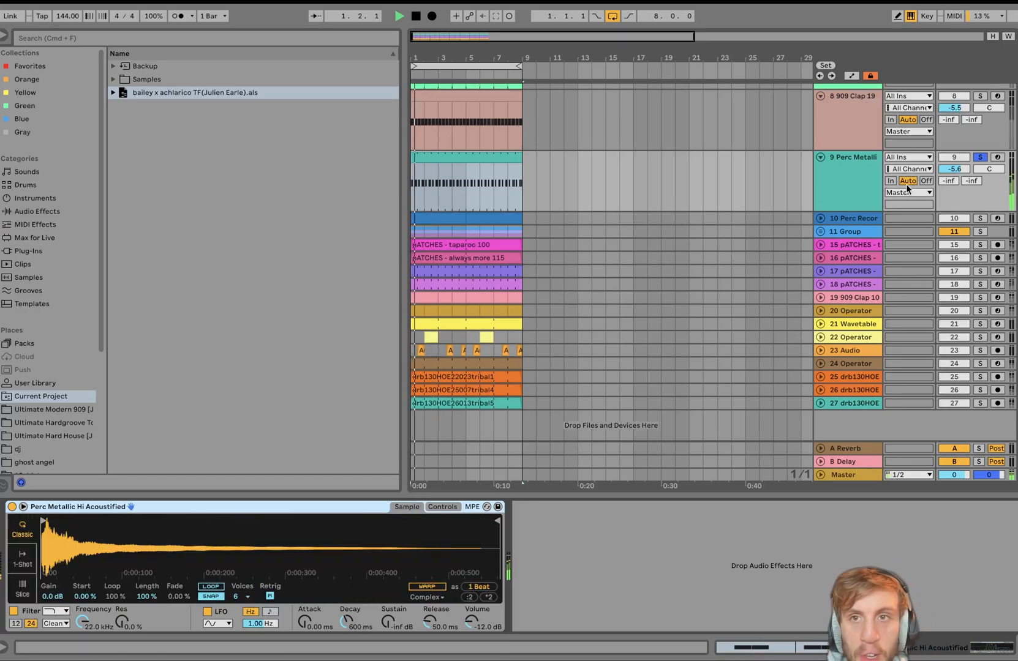
Step: Unsolo track 9 and compare the full mix with Perc Metallic muted and unmuted
click(979, 157)
click(838, 182)
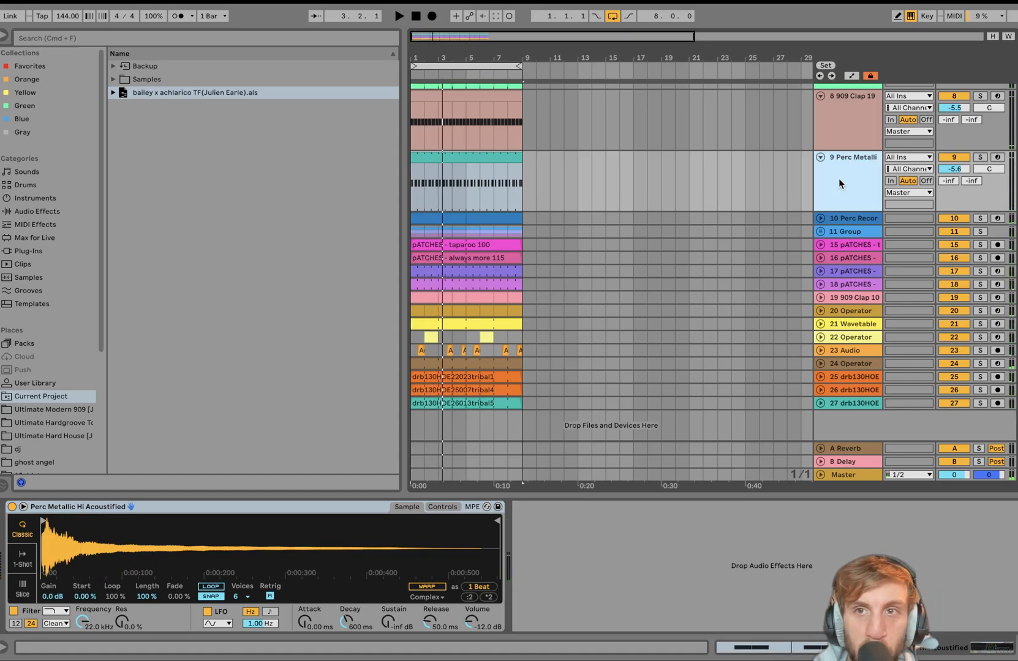
click(953, 157)
click(953, 157)
key(space)
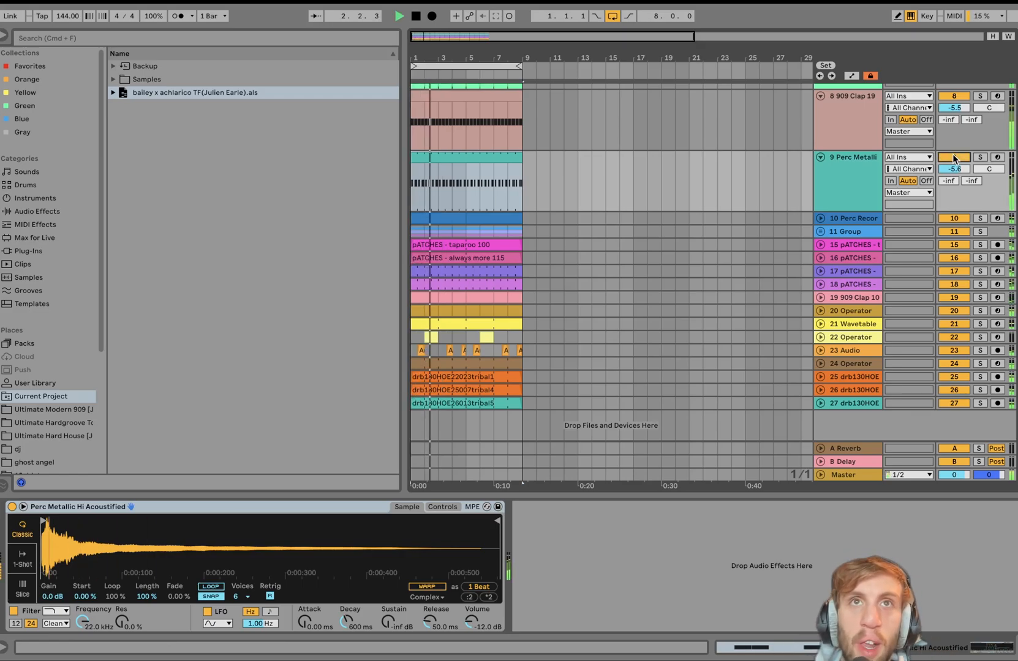
key(space)
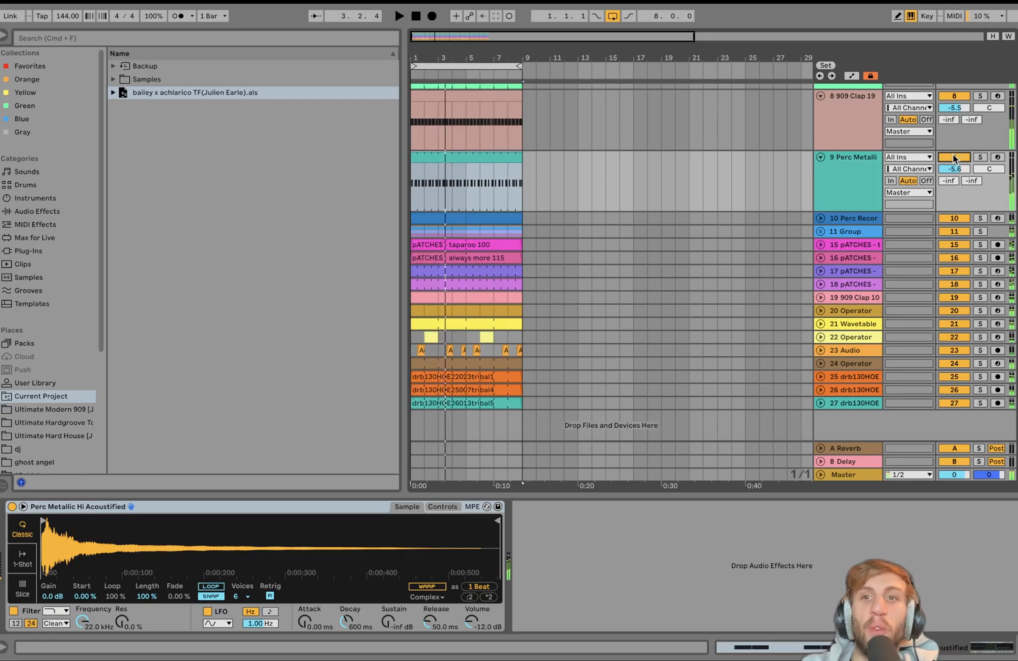
Step: Solo and unfold track 10 Perc Record, play it, show its devices and select its first clip
click(979, 218)
click(820, 218)
key(space)
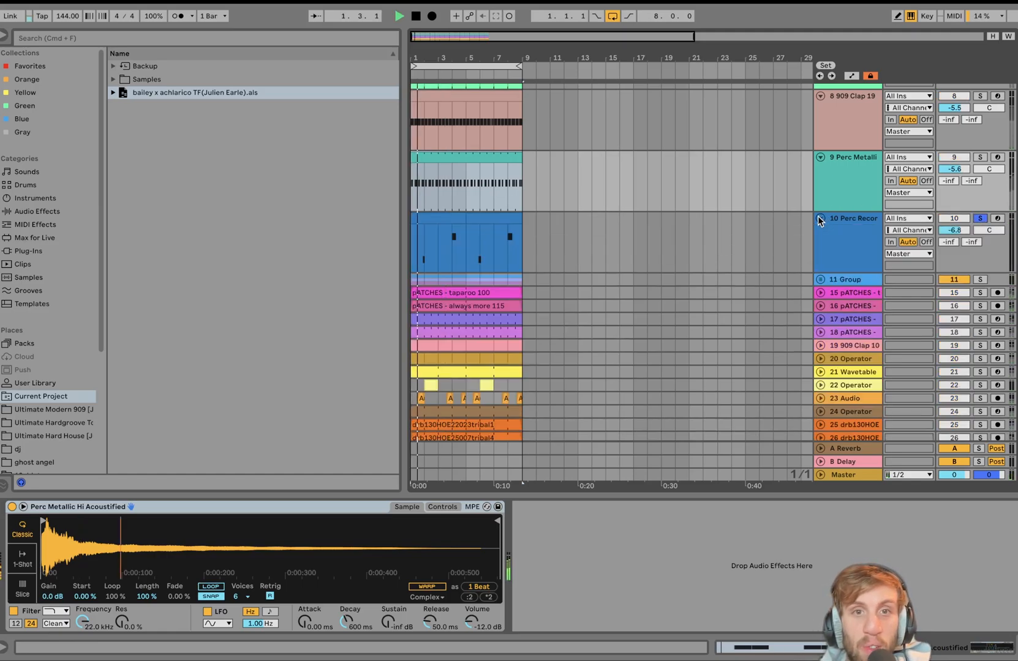
click(452, 252)
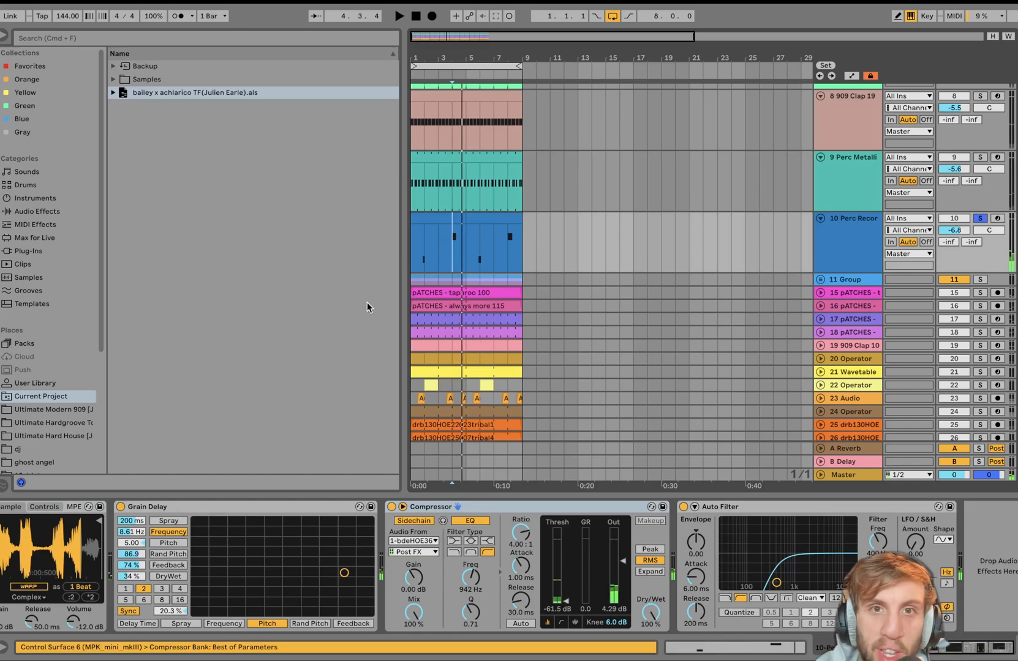
click(432, 221)
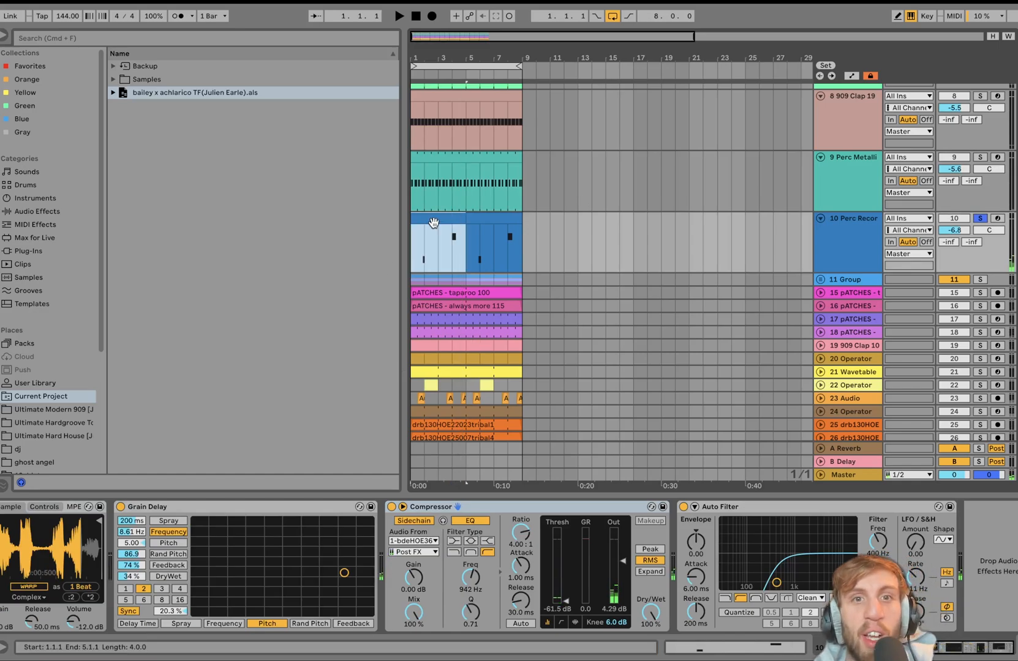
Step: Play the first Perc Record note on track 10 from position 1.4.1 with its effects on
click(419, 253)
key(plus)
key(plus)
key(plus)
scroll(428, 252, left, 3)
scroll(429, 252, down, 1)
click(467, 244)
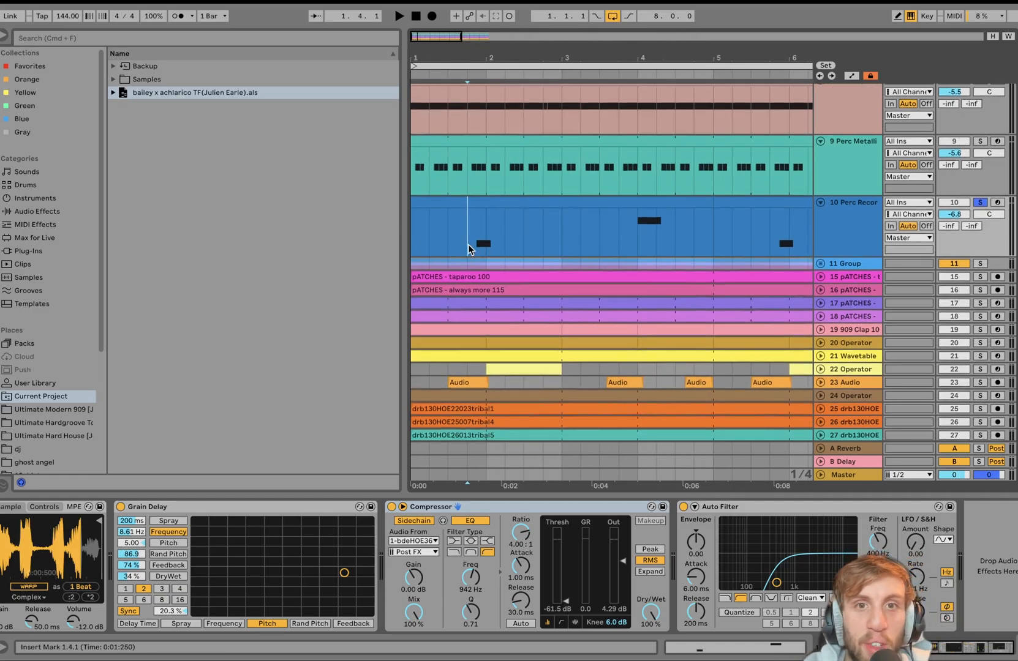
key(space)
Step: Turn off the Grain Delay, Compressor and Auto Filter on the Perc Record track
scroll(469, 514, left, 5)
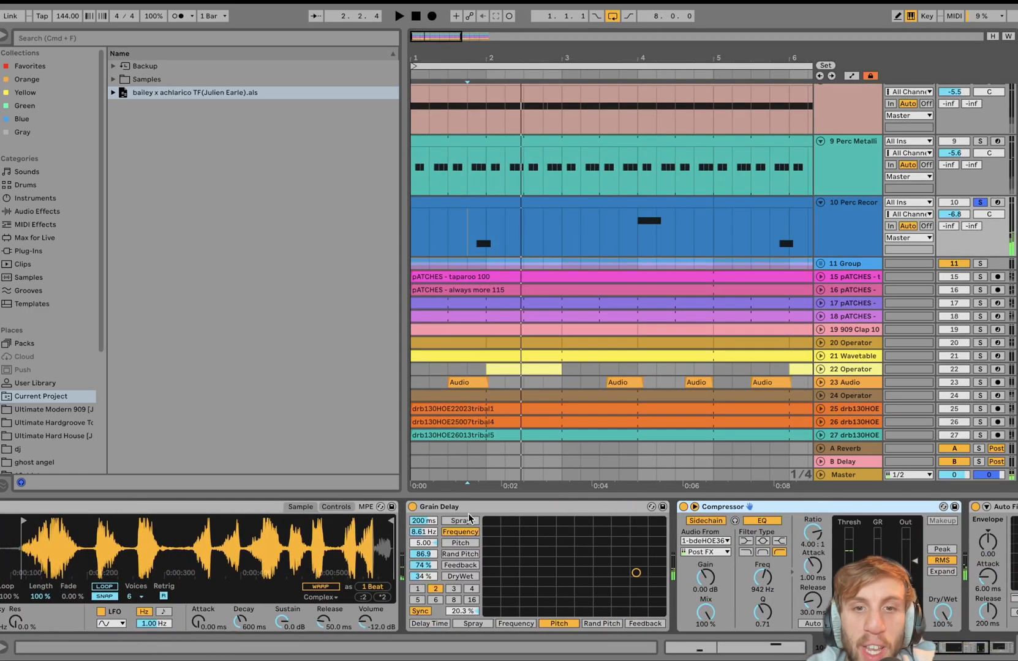
click(450, 507)
scroll(450, 507, right, 5)
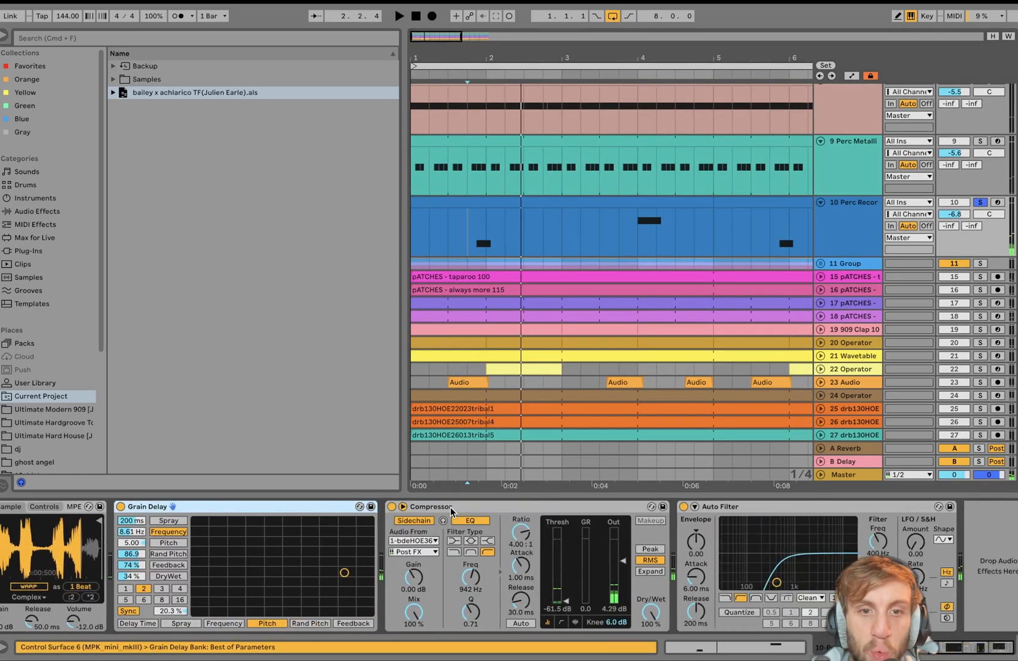
click(712, 513)
click(684, 507)
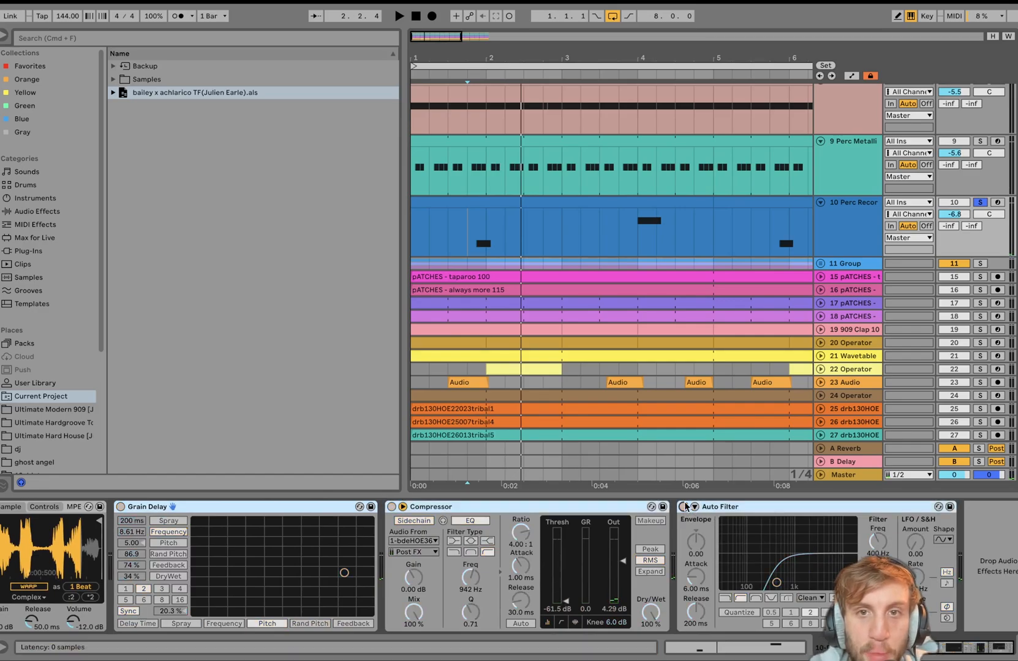
Step: View the notes in the Perc Record clip and play both hits without effects, the second from 4.1.1
double_click(583, 209)
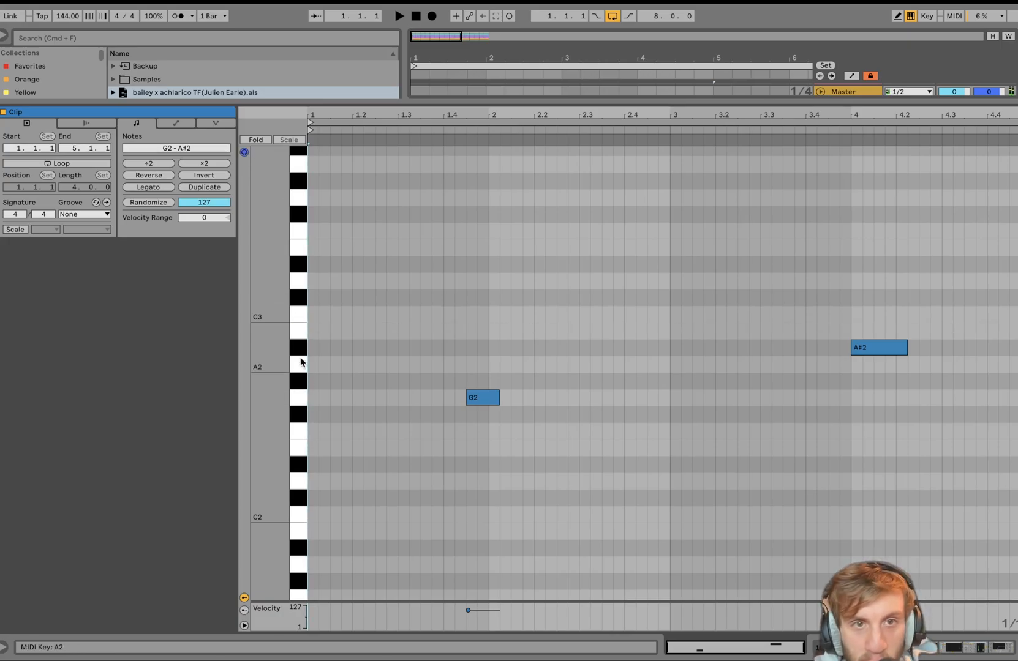
key(shift+Tab)
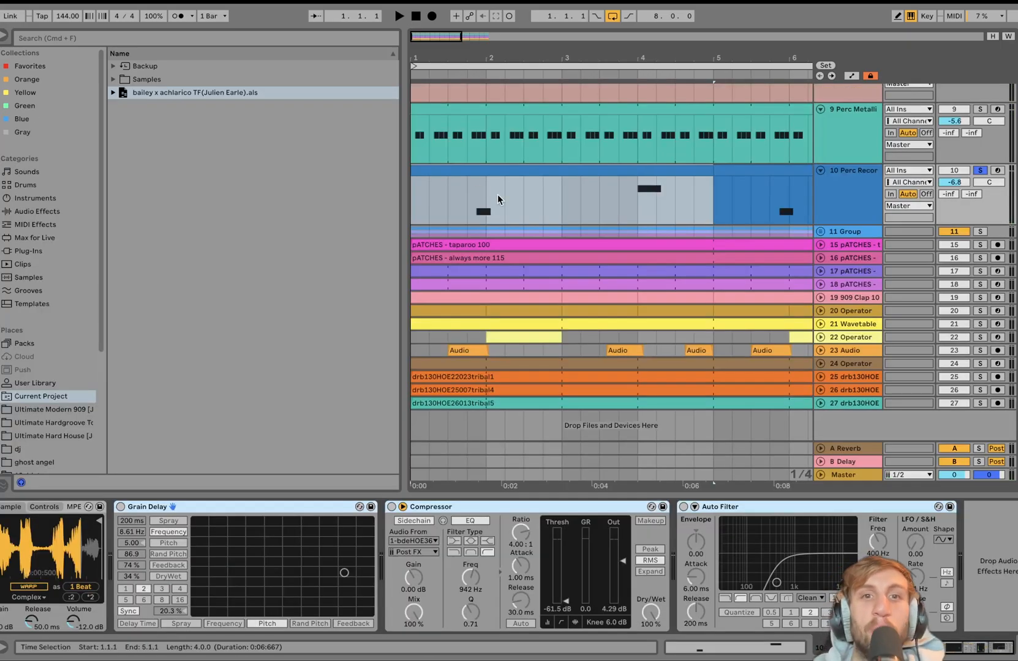
click(466, 208)
key(space)
click(637, 214)
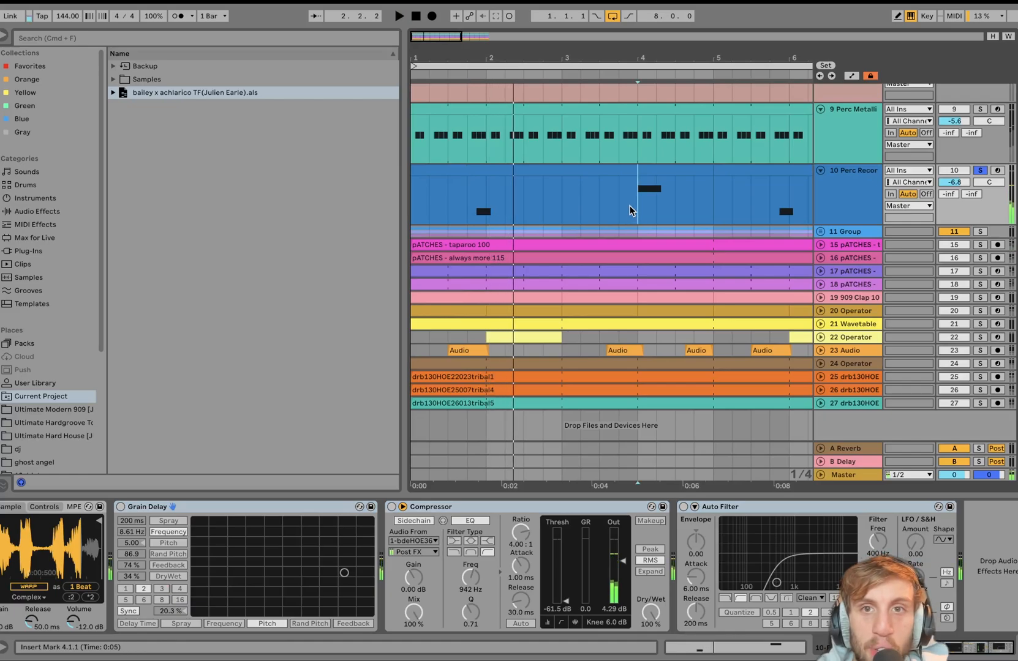
scroll(594, 201, down, 5)
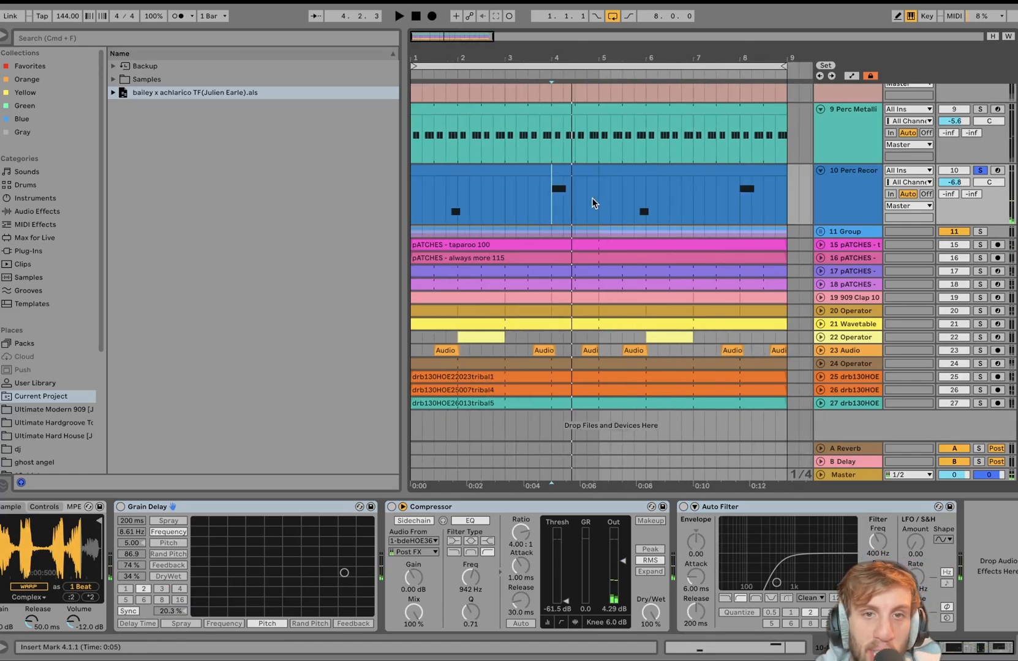
Step: Examine the Perc Record Stop R waveform and its sample options in Simpler on the Perc Record track
scroll(274, 565, left, 7)
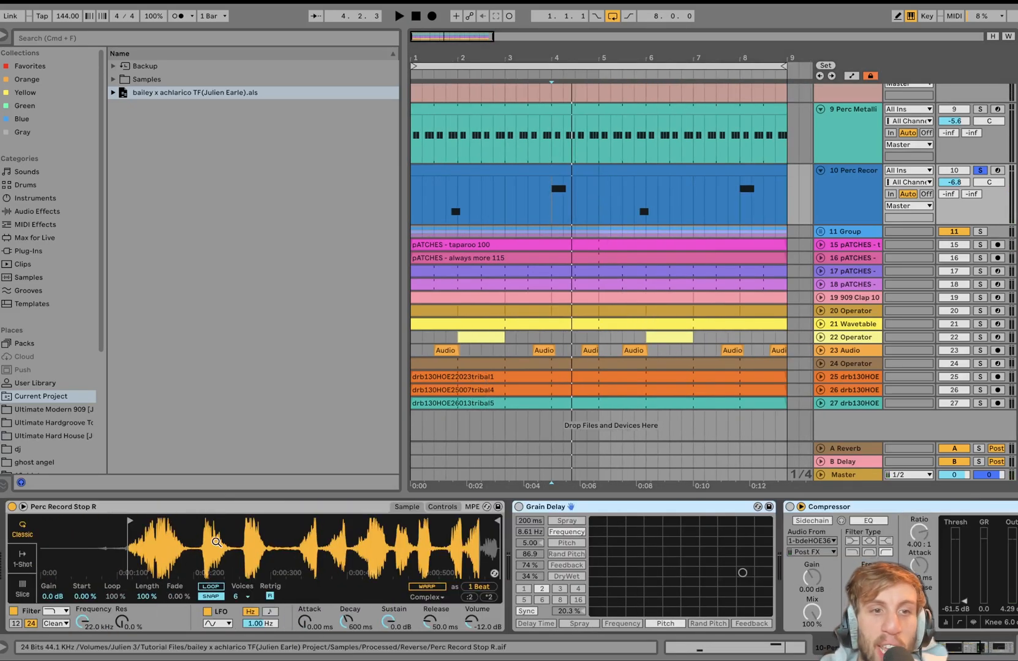
click(93, 510)
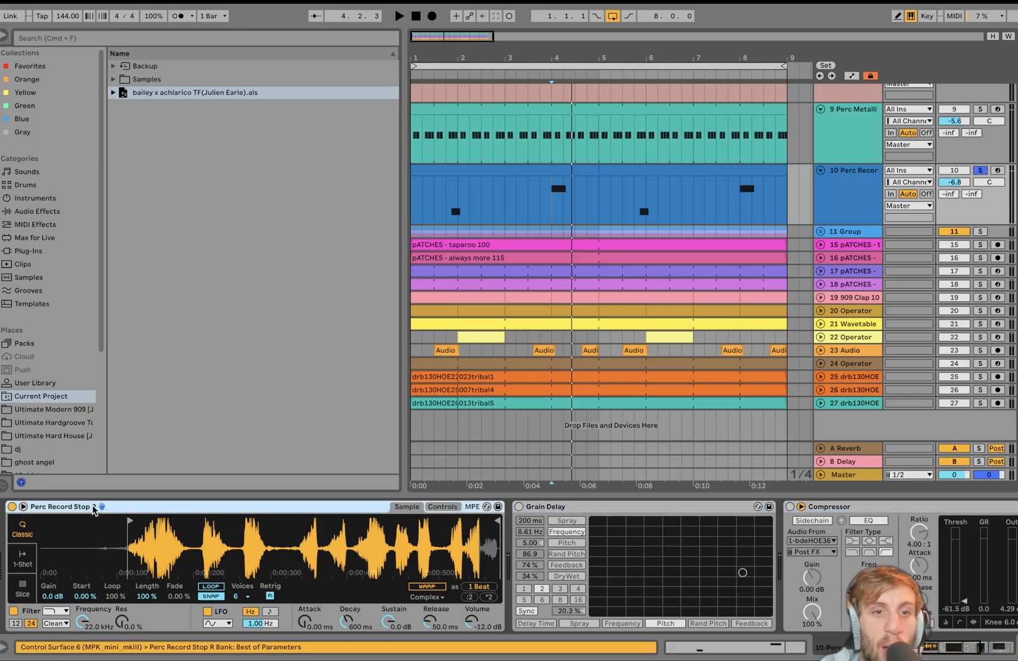
right_click(209, 547)
click(230, 610)
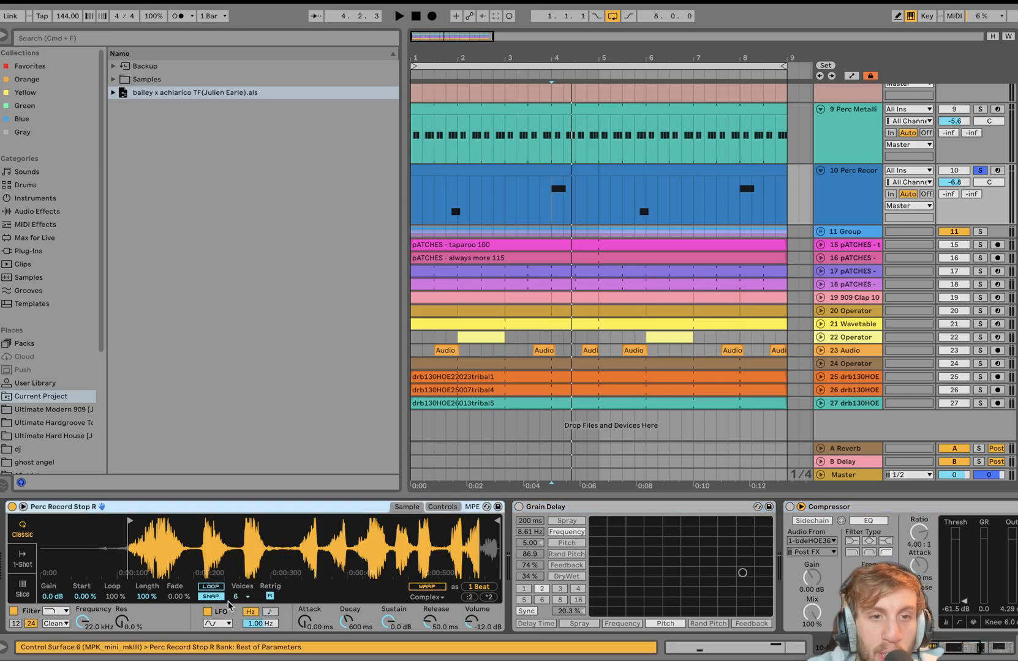
right_click(193, 549)
click(243, 624)
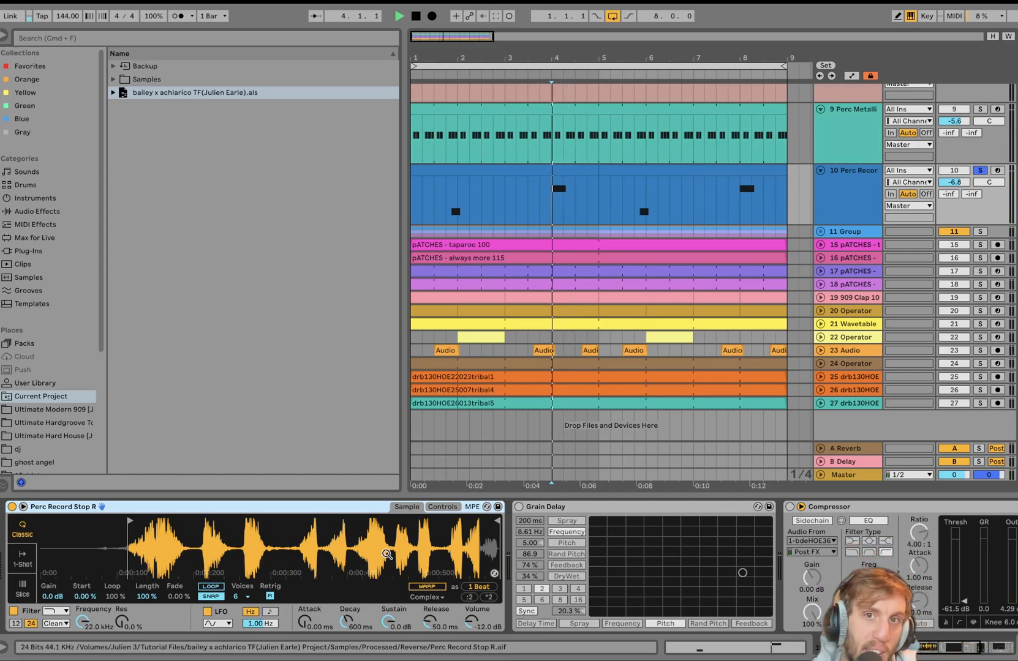
Step: Turn on the Grain Delay on the Perc Record track and play the hit from 4.1.1
click(551, 513)
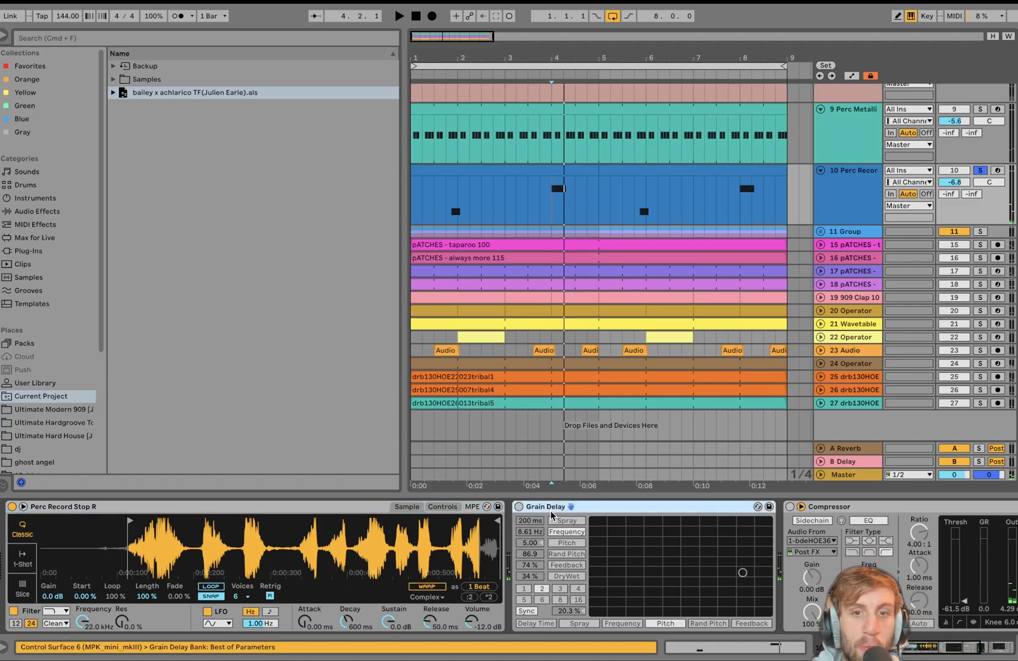
click(518, 507)
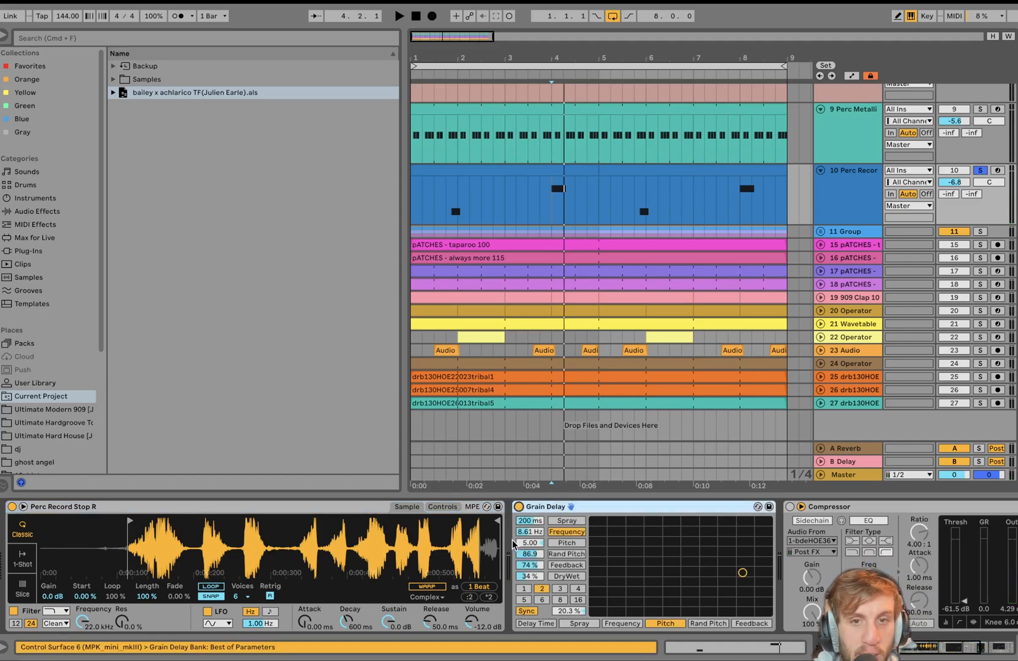
key(space)
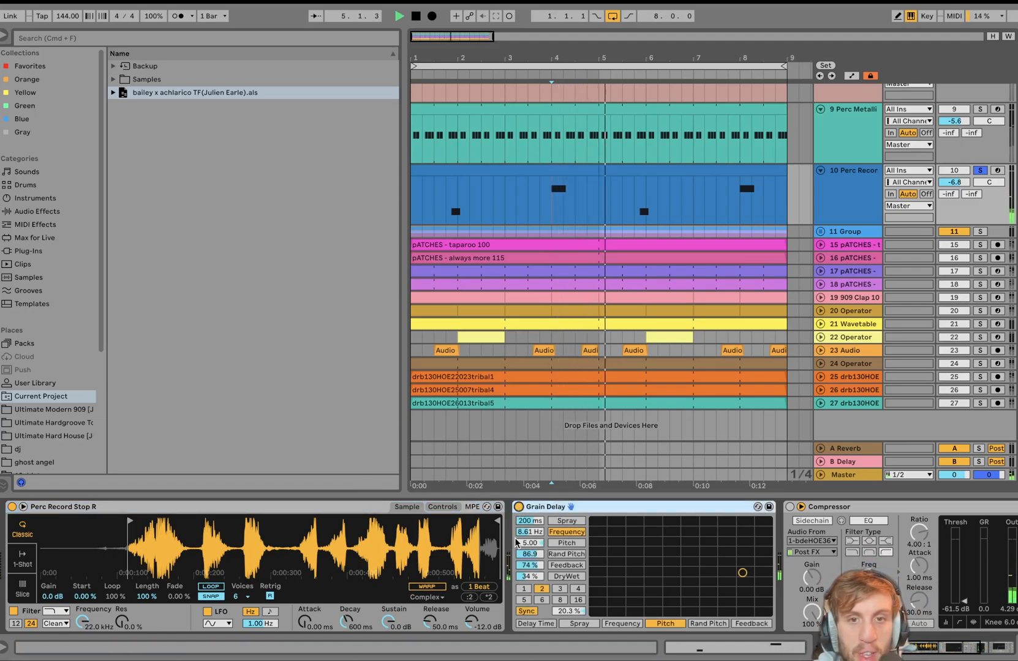
key(space)
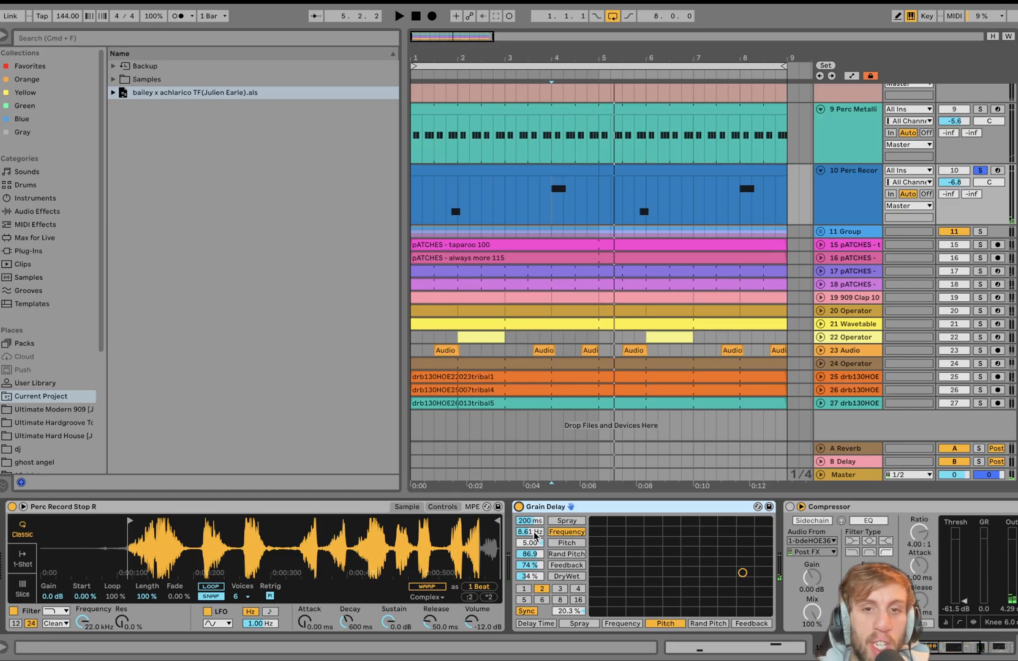
Step: Turn on the Perc Record track's Compressor and Auto Filter and play the hit from 4.1.1 with the full effect chain
scroll(540, 553, right, 5)
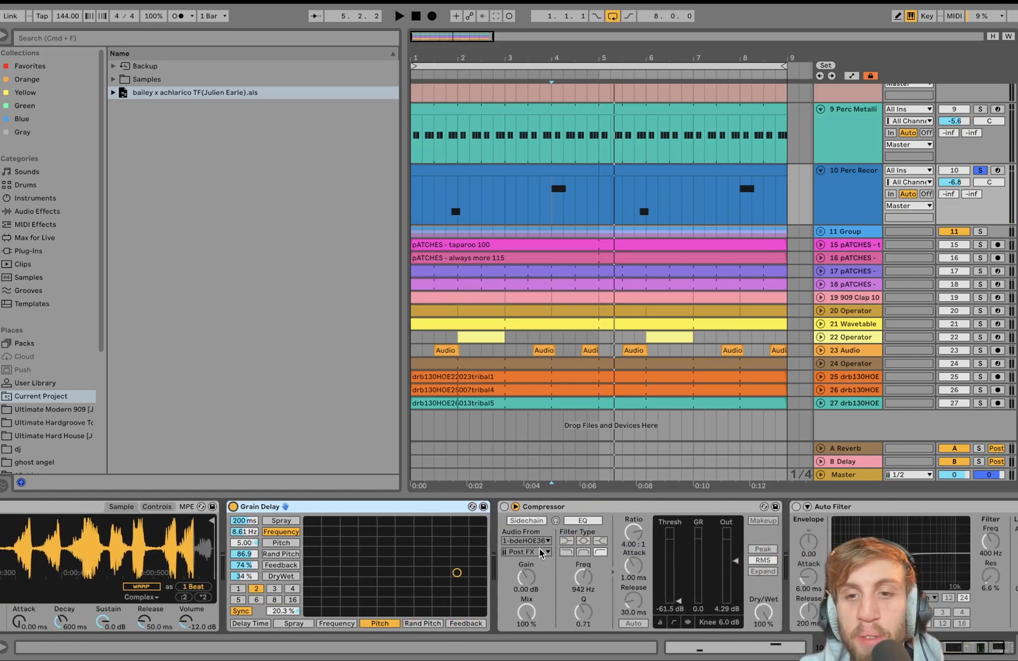
click(471, 507)
scroll(471, 511, right, 2)
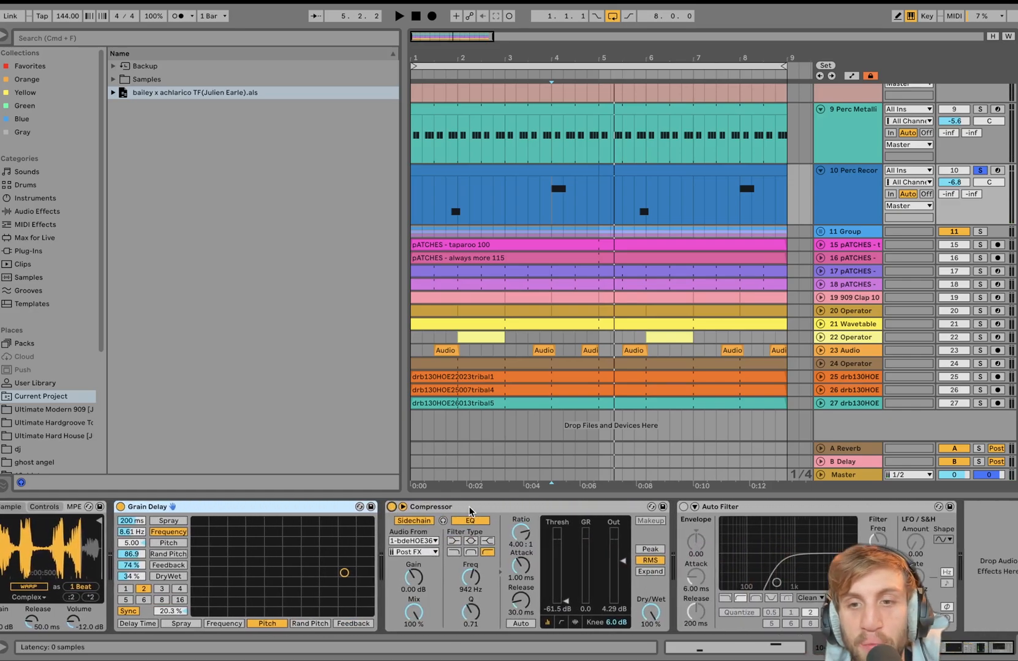
click(683, 507)
key(space)
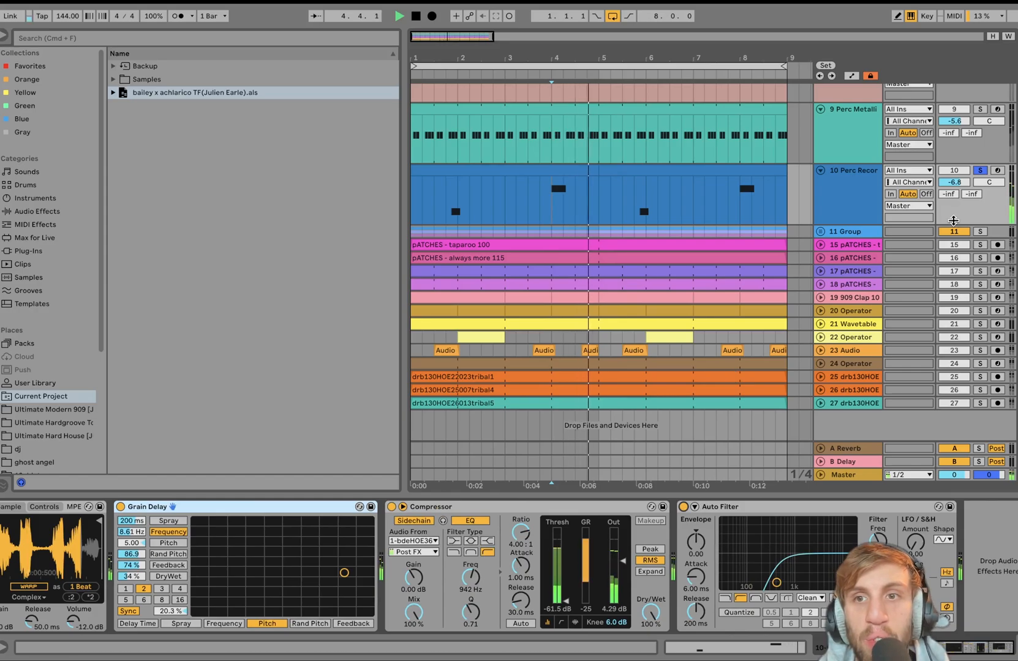
key(space)
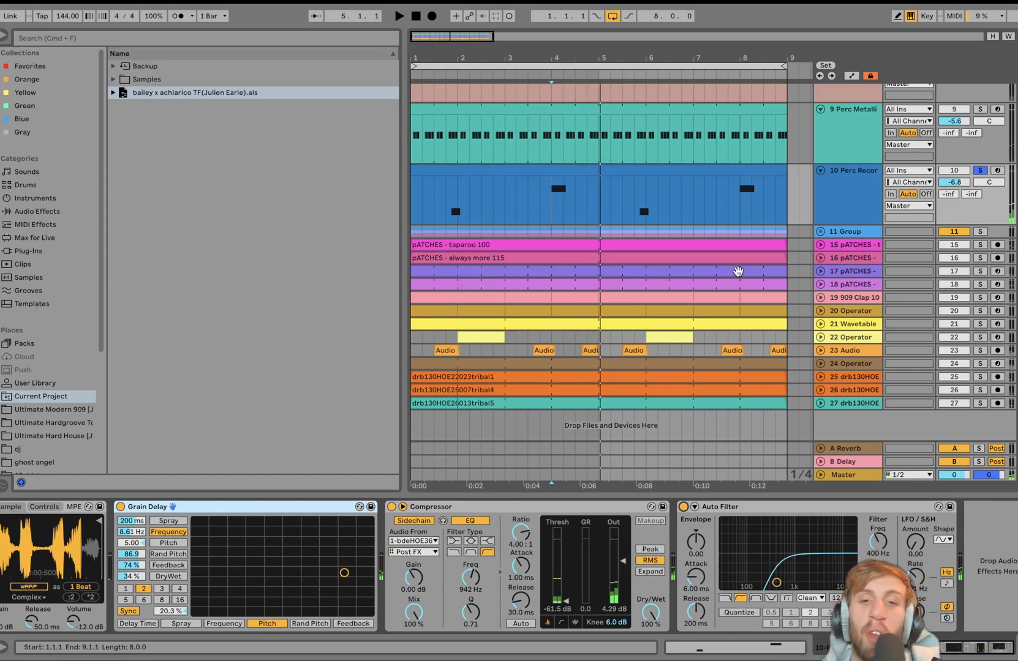
Step: Unsolo the Perc Record track and play the full mix from 4.1.1 with that track selected
click(980, 171)
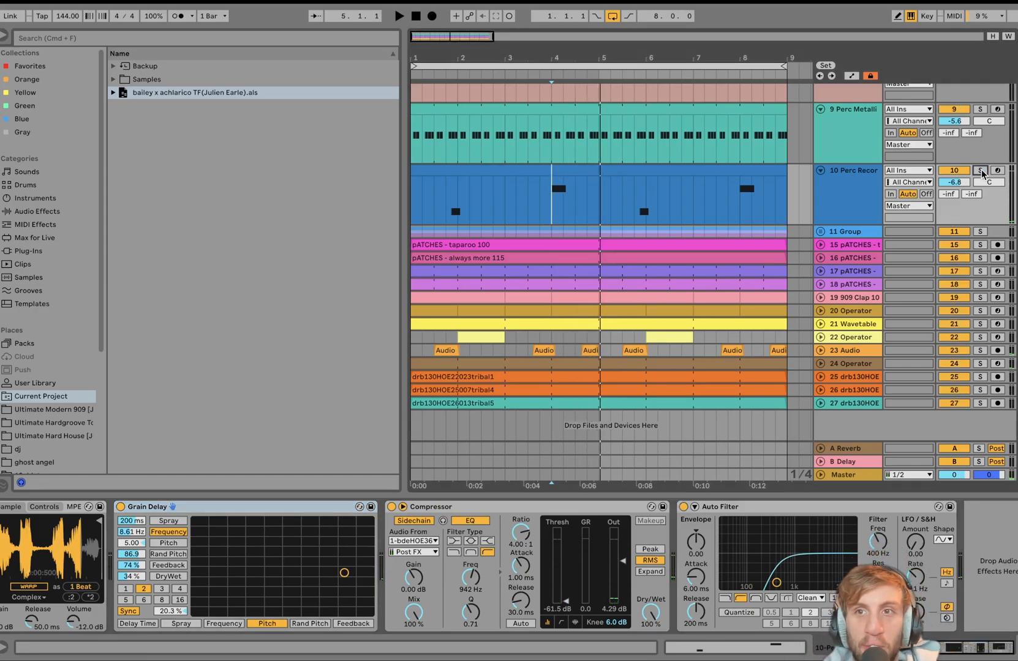
key(space)
click(847, 189)
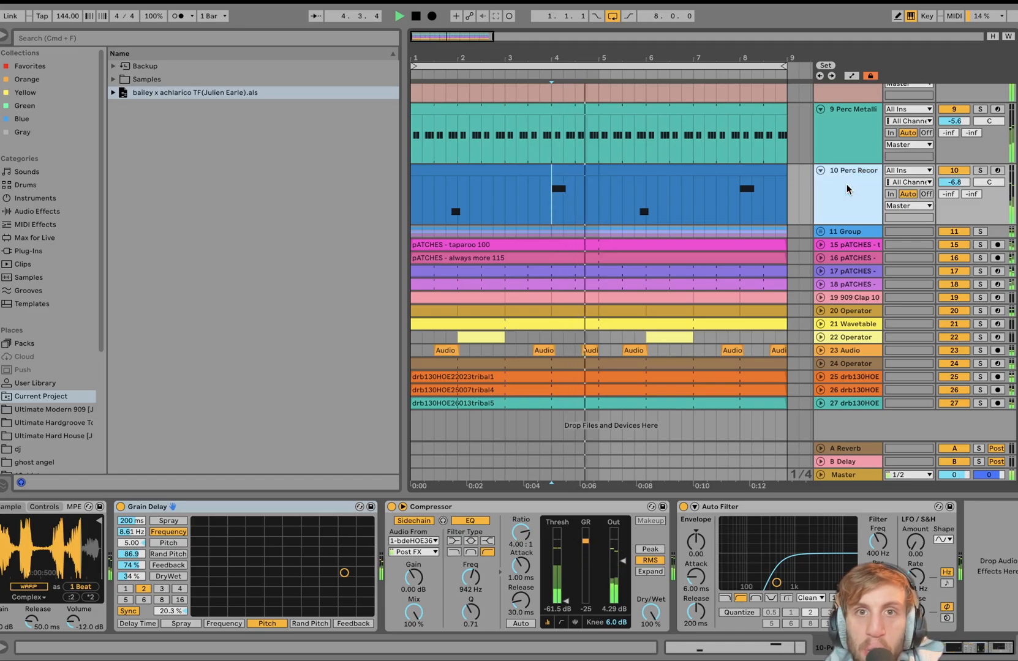
Step: Compare the mix from 4.1.1 with the Perc Record Compressor bypassed, and turn the Compressor back on
click(392, 507)
key(space)
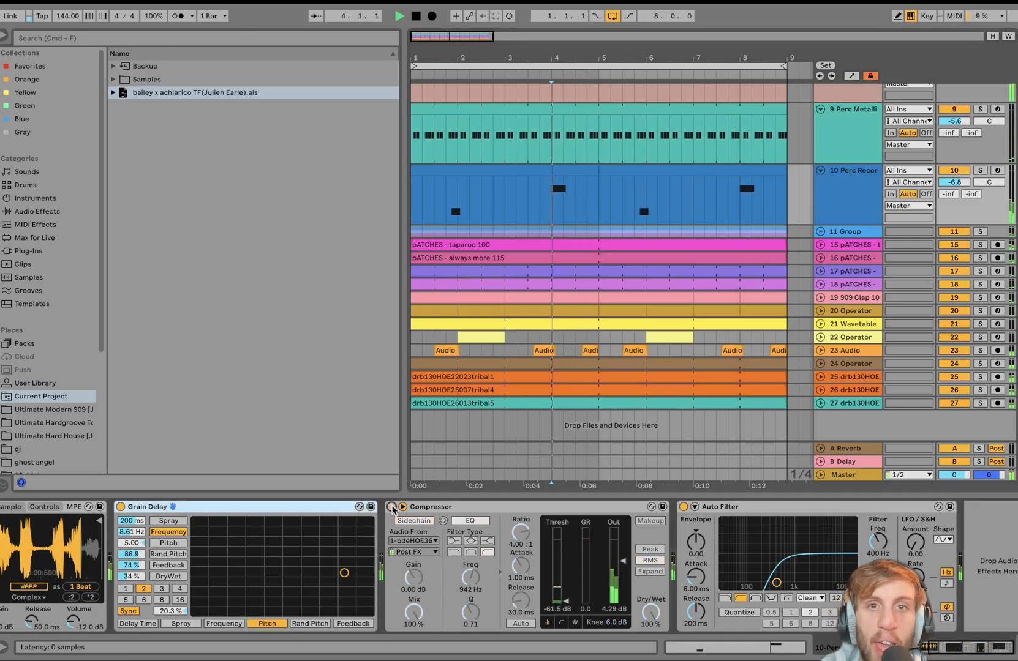
key(space)
click(391, 507)
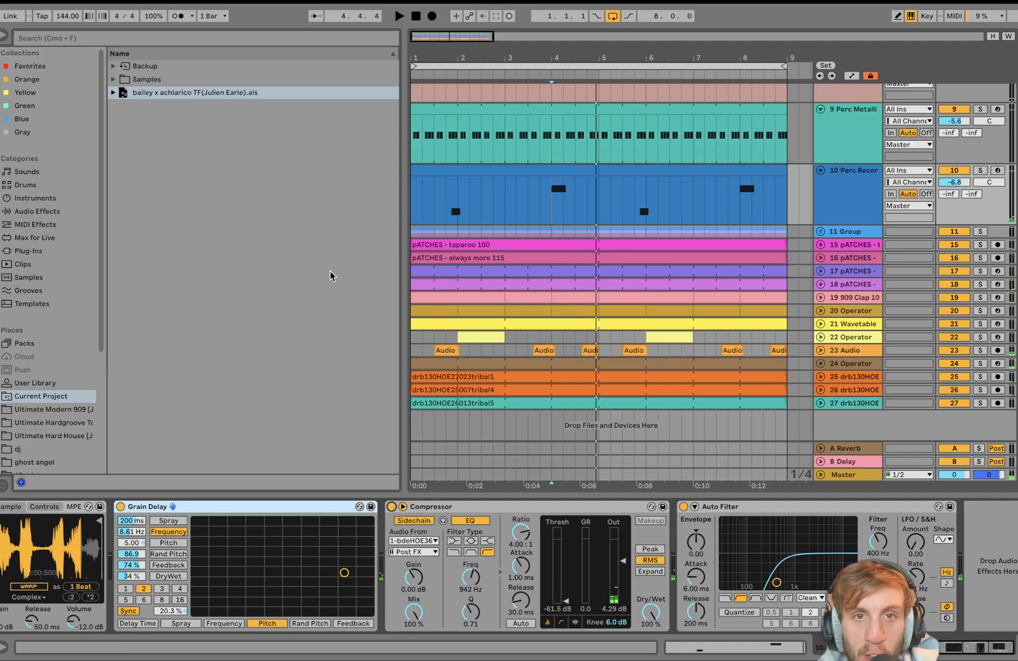
Step: Unfold and solo the hi-hat group on track 11 and play it from 1.1.1
click(414, 234)
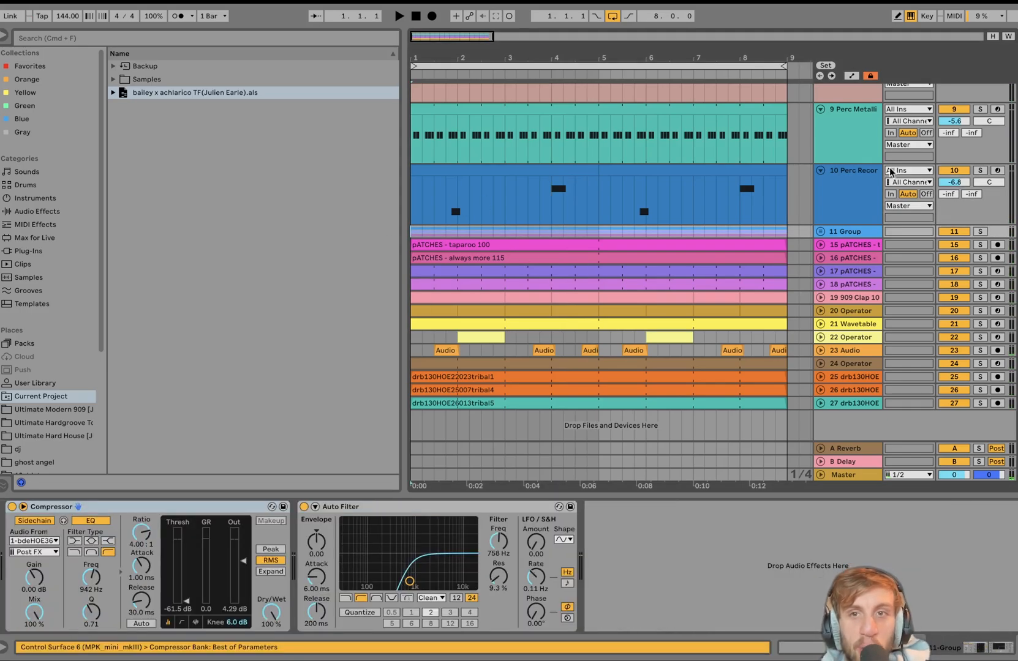
click(820, 232)
click(981, 232)
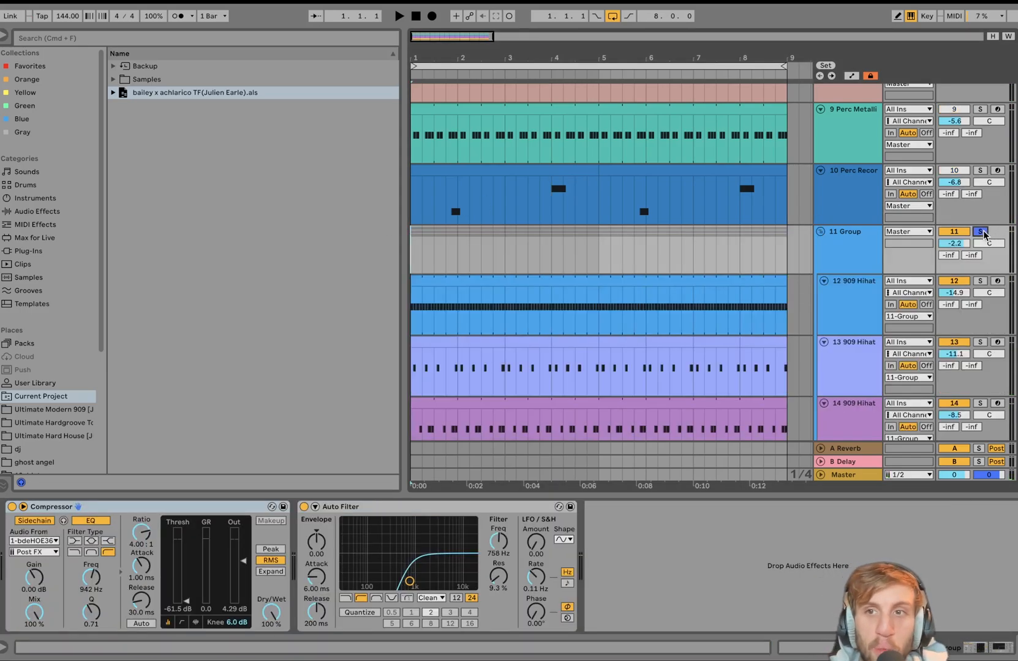
key(space)
scroll(875, 249, down, 3)
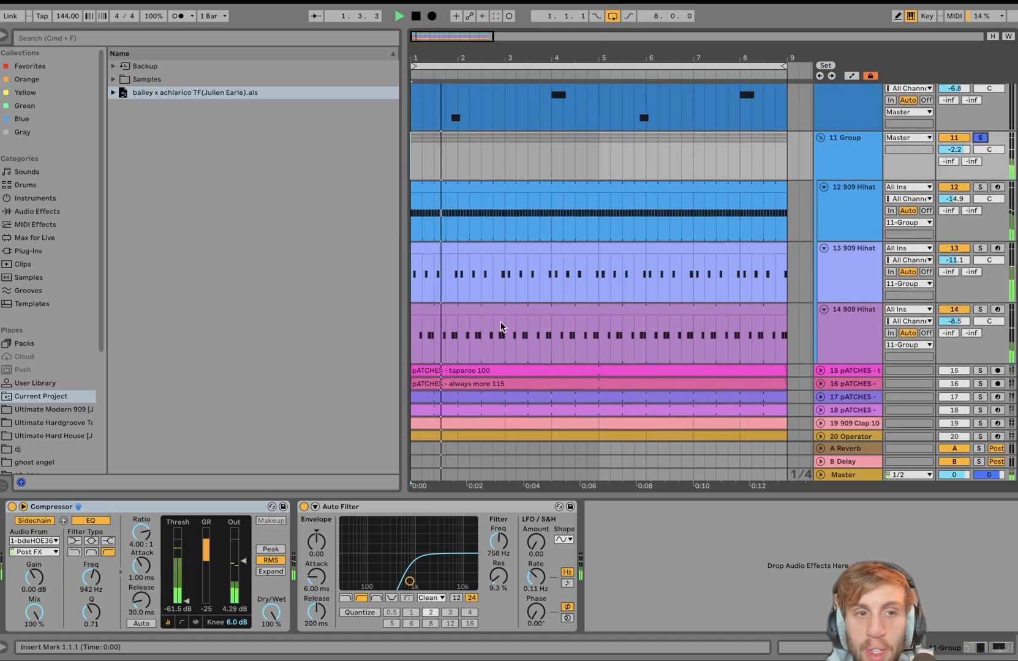
Step: Turn off the hi-hat group's Compressor and Auto Filter, and select the 909 Hihat clip on track 12
click(12, 506)
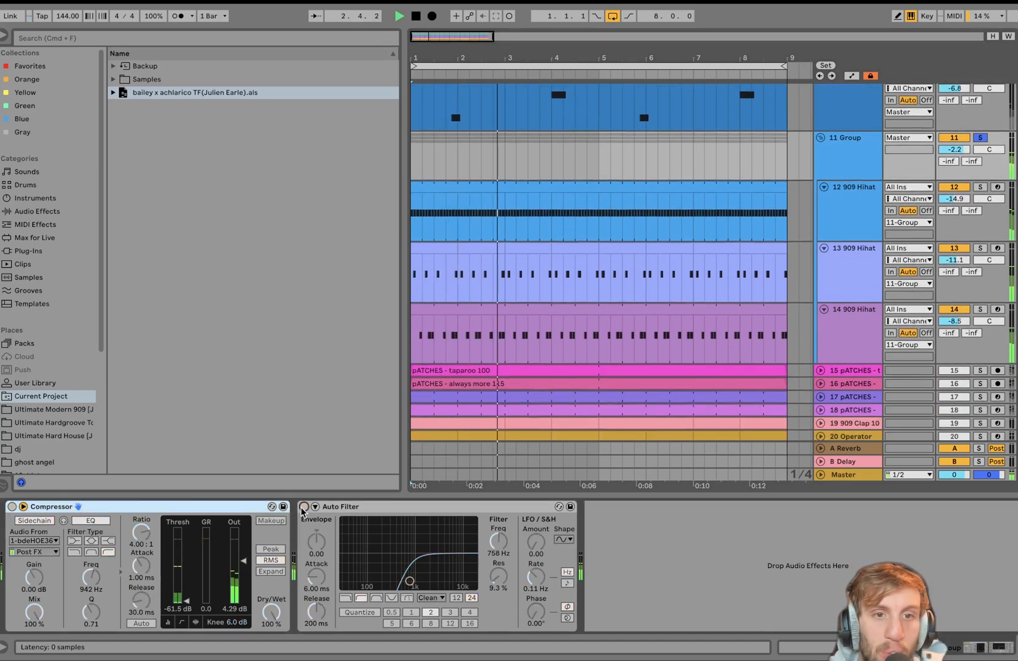
key(space)
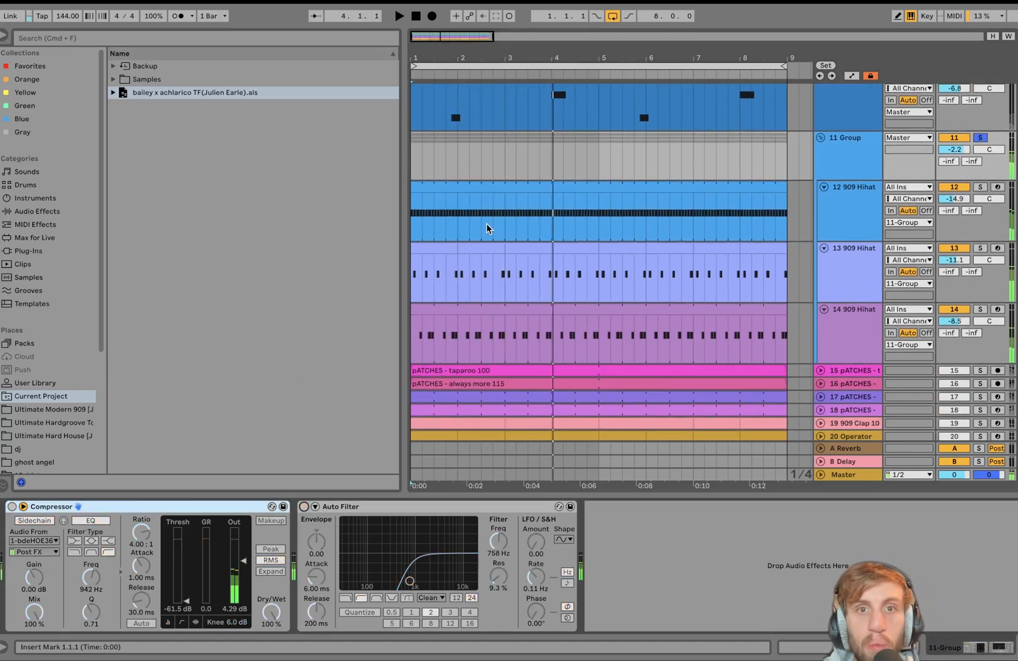
double_click(467, 182)
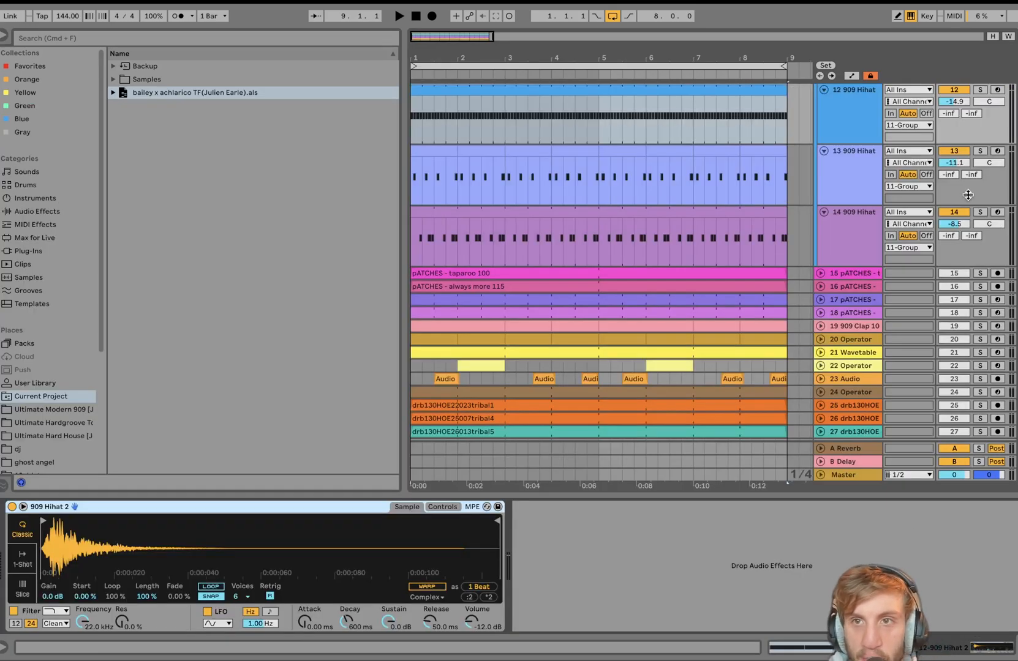
Step: Solo the 909 Hihat tracks 13 and 14 together, play them from 1.1.1, and open the track 14 clip
click(980, 151)
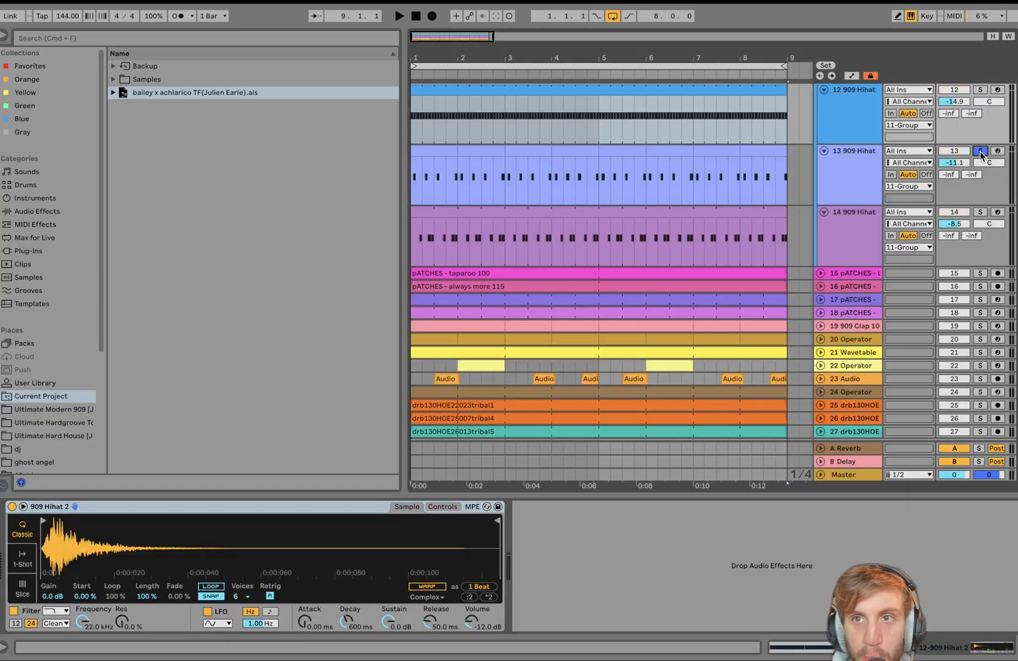
click(980, 212)
key(space)
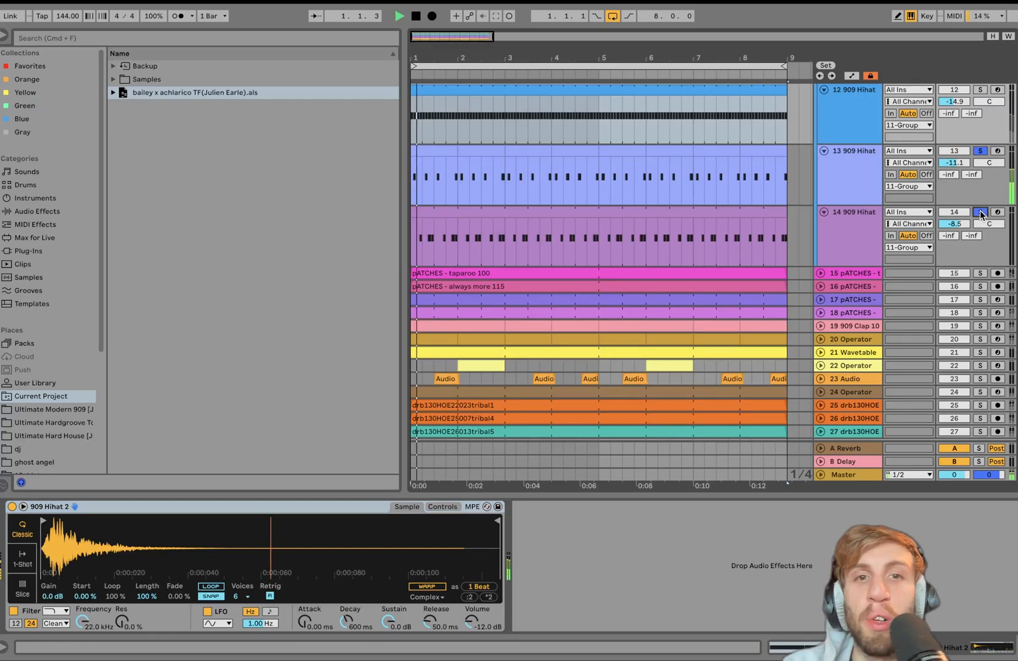
click(836, 234)
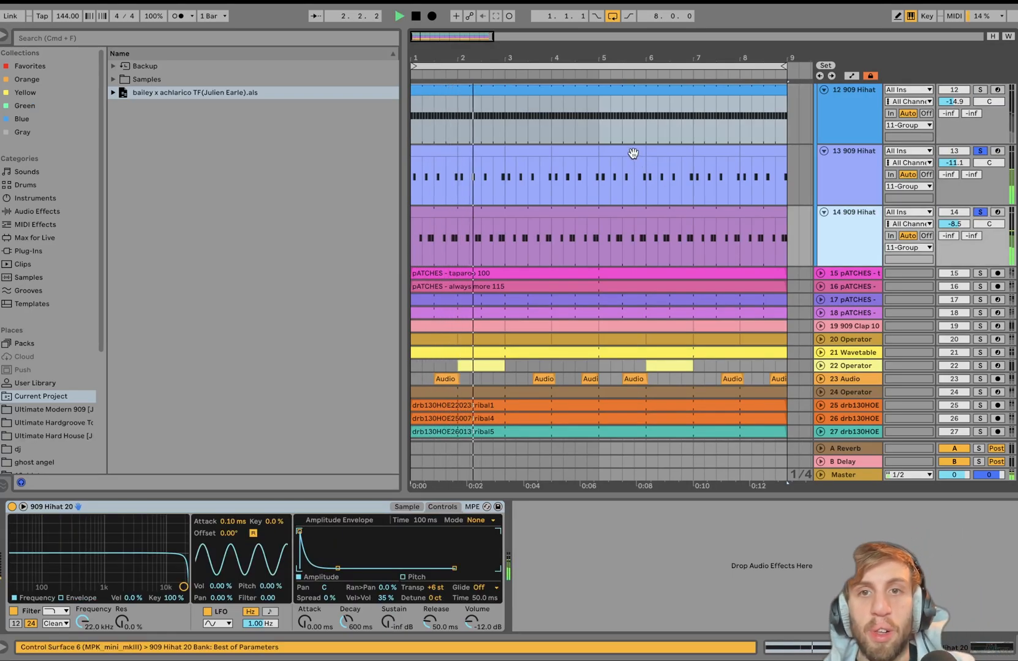
double_click(619, 214)
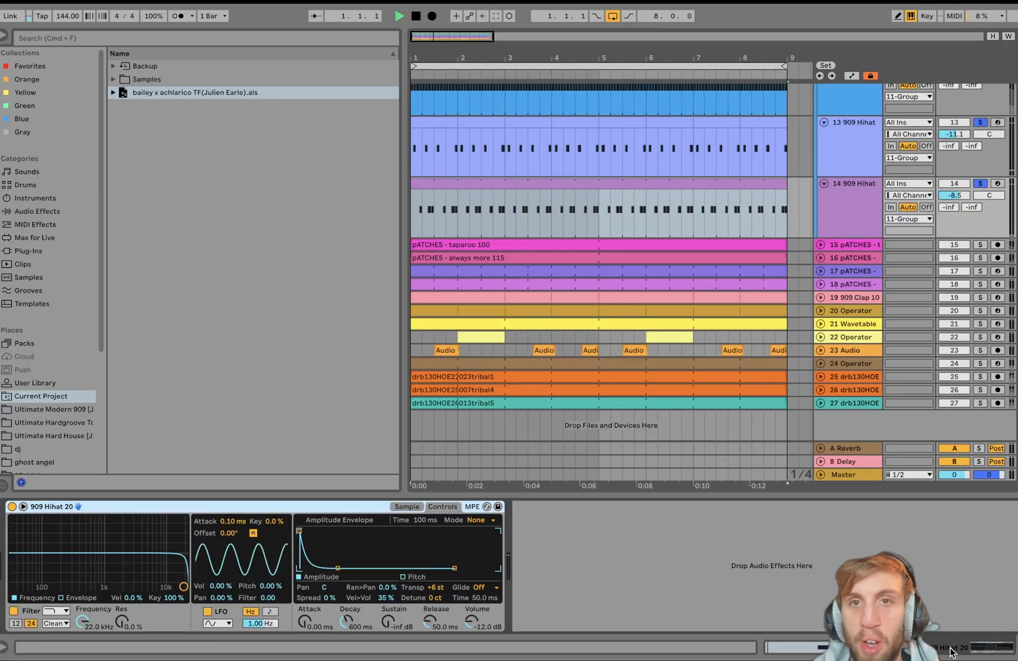
Step: Solo the hi-hat group on track 11 again and turn on its Compressor and Auto Filter
scroll(980, 173, up, 3)
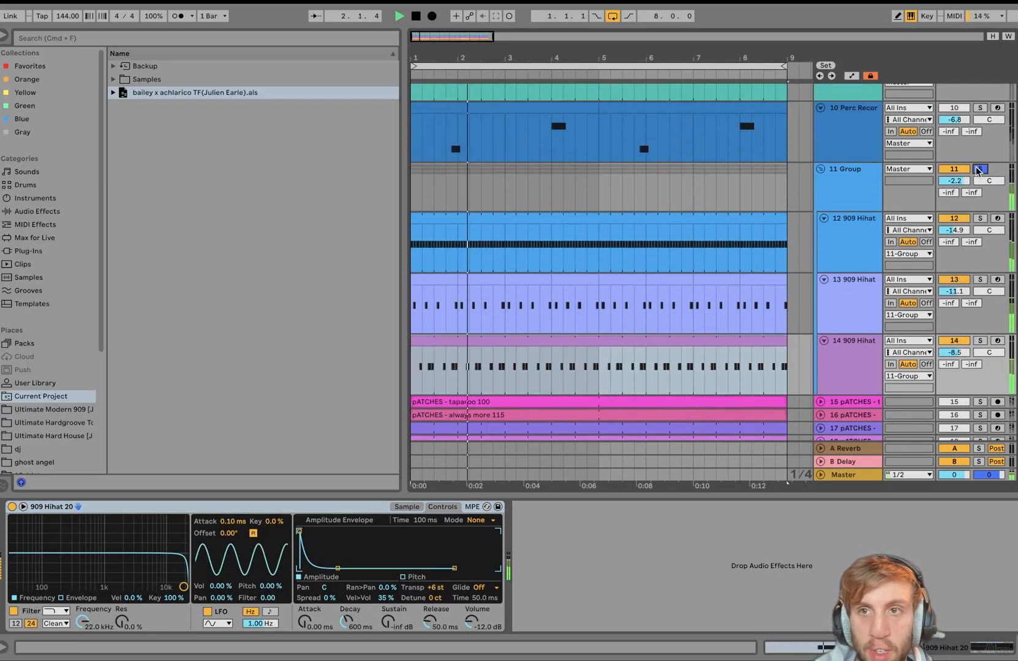
click(842, 191)
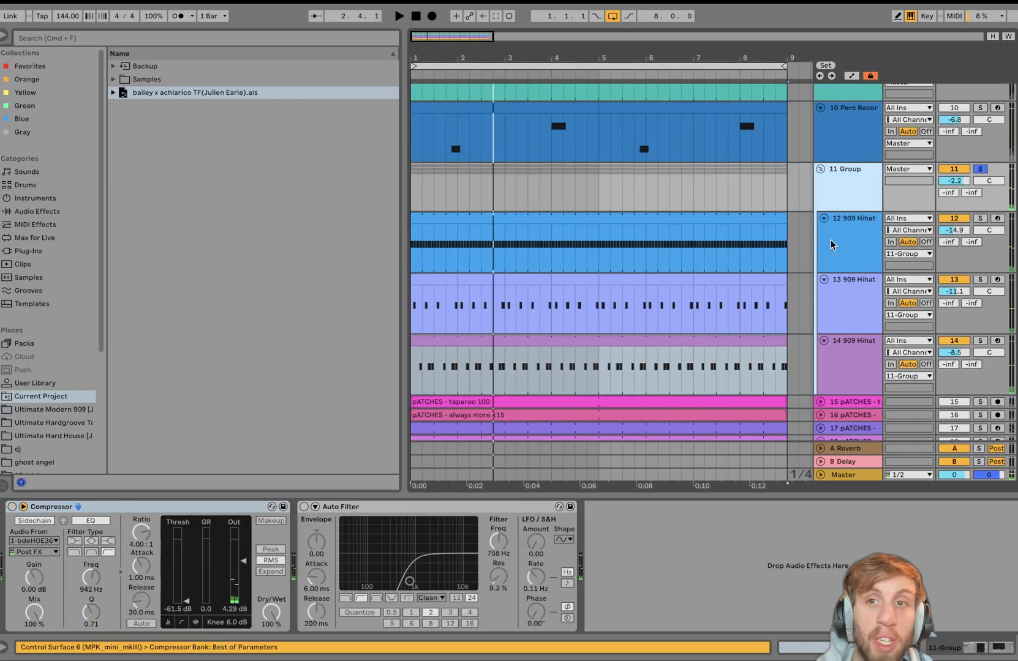
click(333, 532)
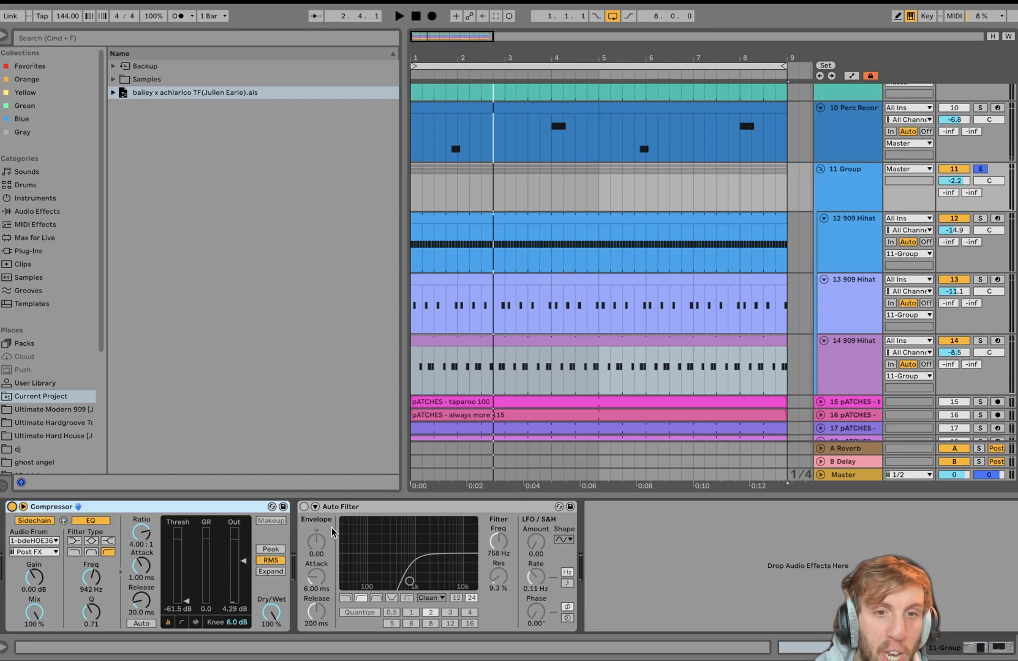
click(303, 507)
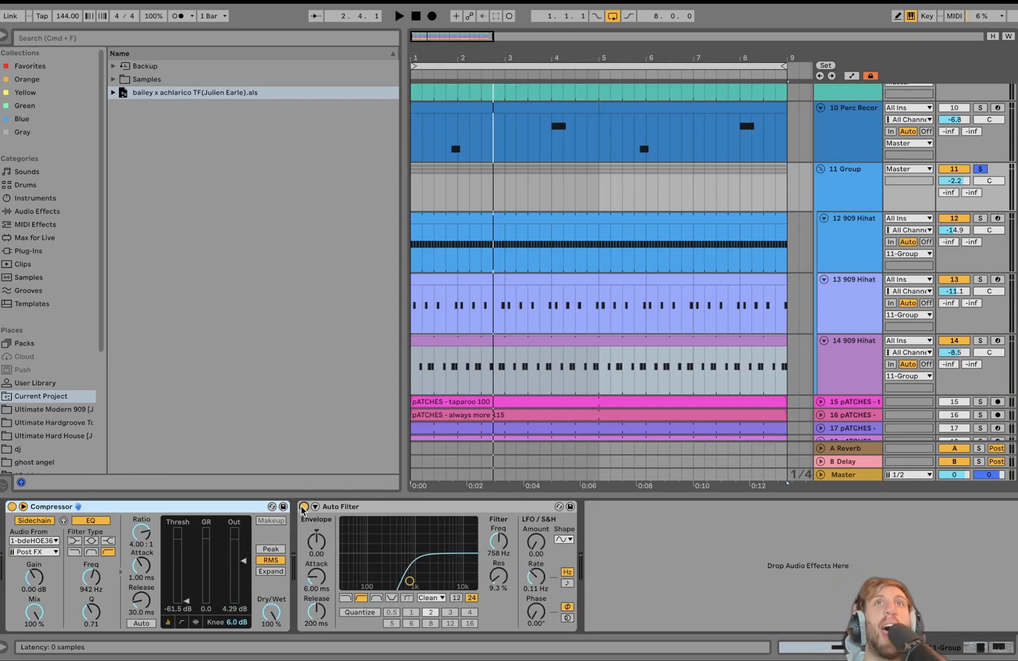
Step: Unsolo the hi-hat group and select its track to return to the full mix
scroll(514, 398, up, 3)
scroll(515, 395, up, 1)
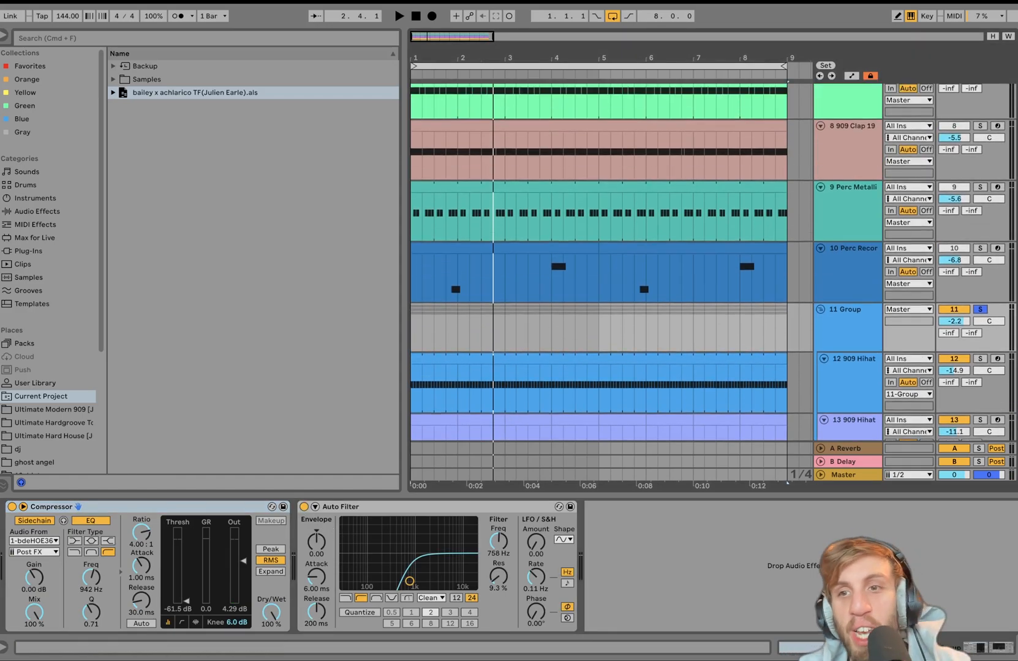
click(980, 309)
click(863, 333)
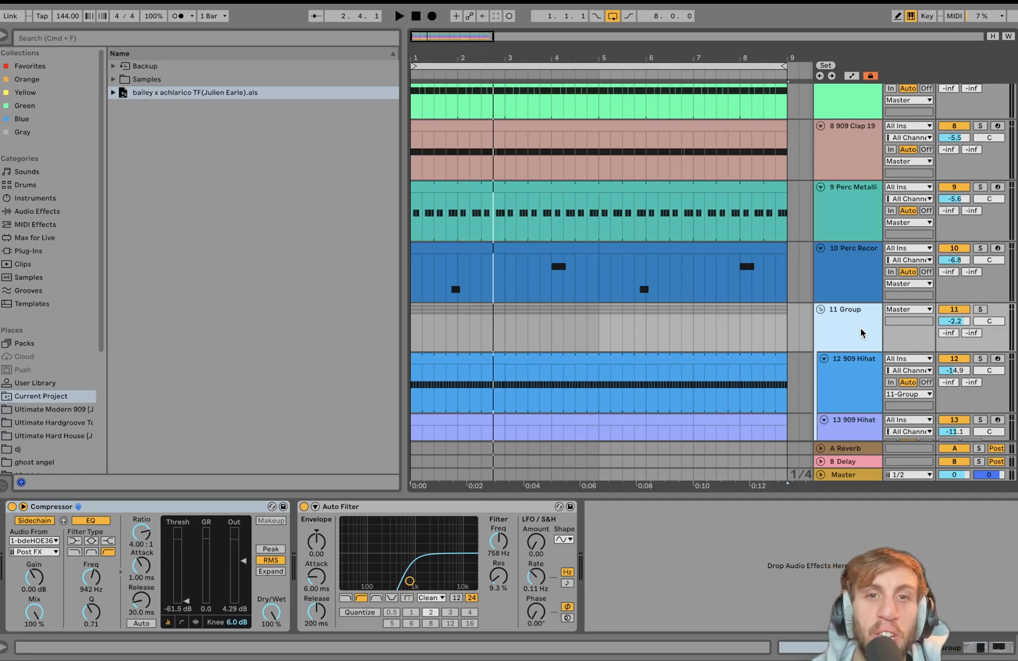
Step: Play the full mix from 1.1.1 with the hi-hat group muted and re-enabled, and bring track 15 into view
key(space)
click(961, 311)
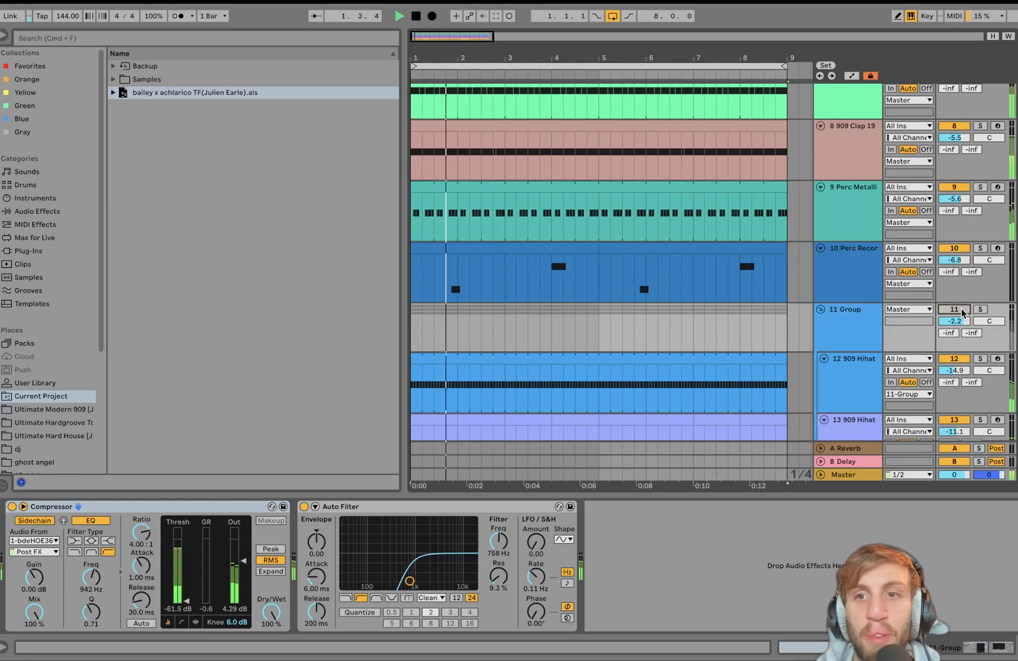
key(space)
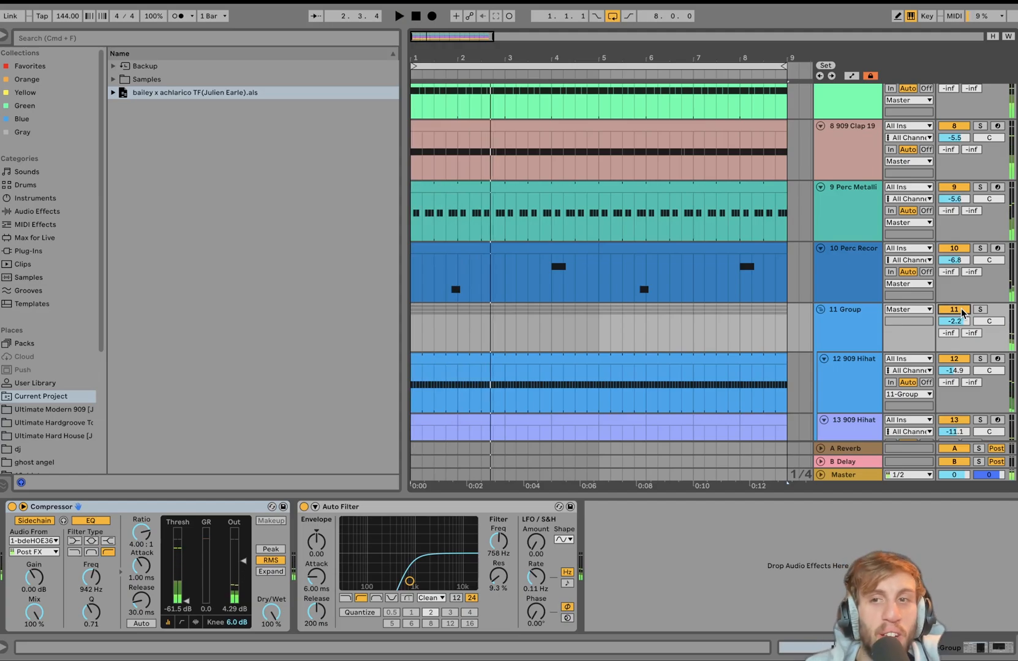
click(961, 311)
scroll(961, 311, down, 3)
scroll(962, 311, down, 6)
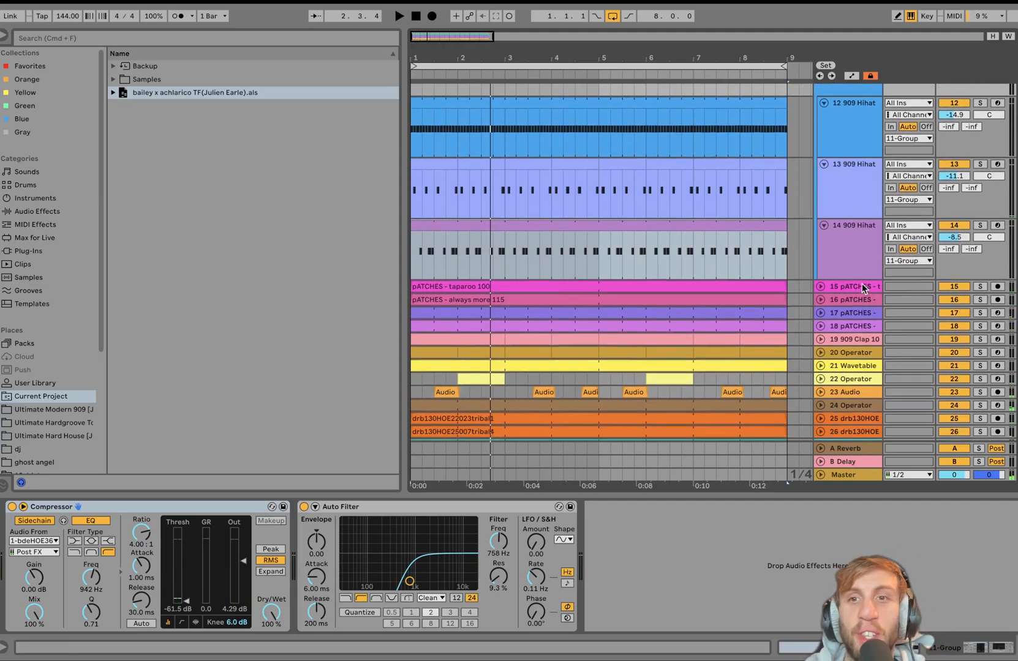
Step: Solo the pATCHES loops on tracks 15 and 16, play them from 1.1.1, and unfold both tracks to examine their waveforms
click(862, 289)
shift+click(857, 300)
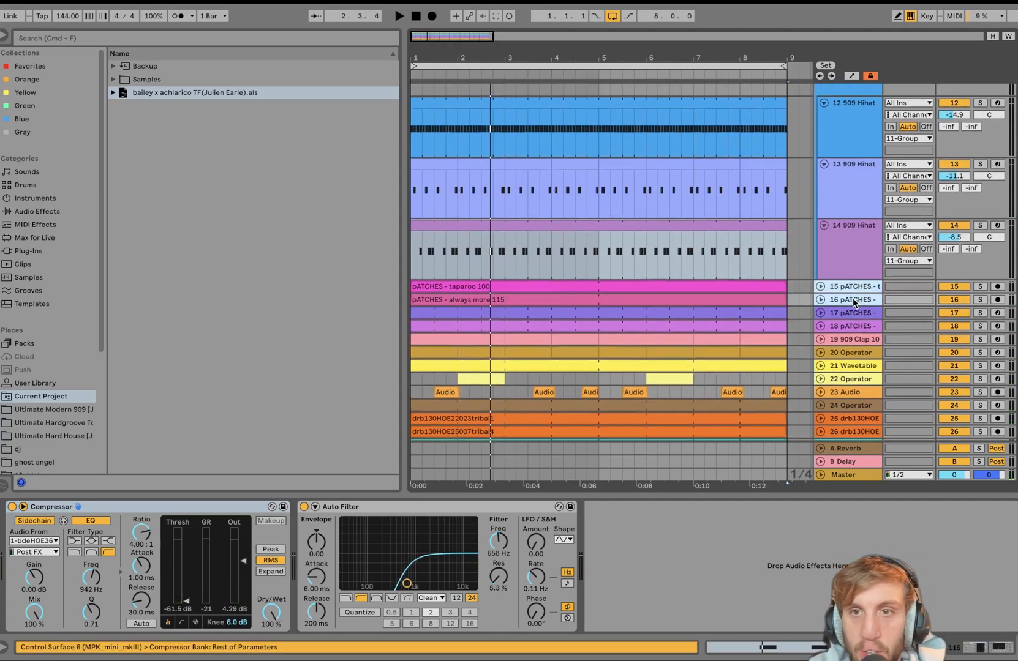
click(979, 287)
key(space)
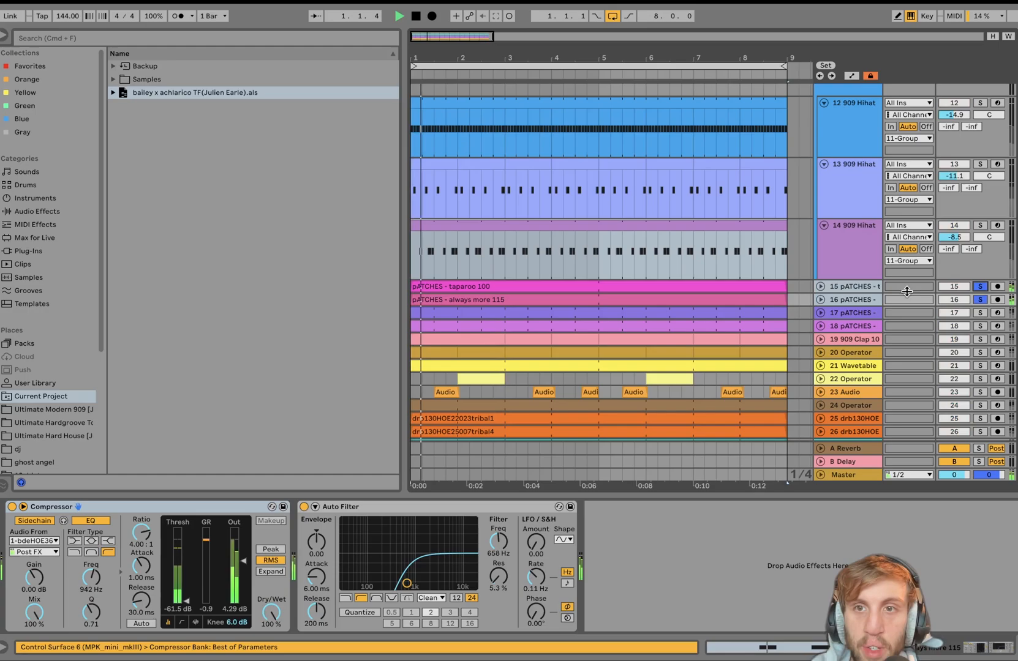
click(819, 299)
scroll(841, 312, down, 3)
click(847, 256)
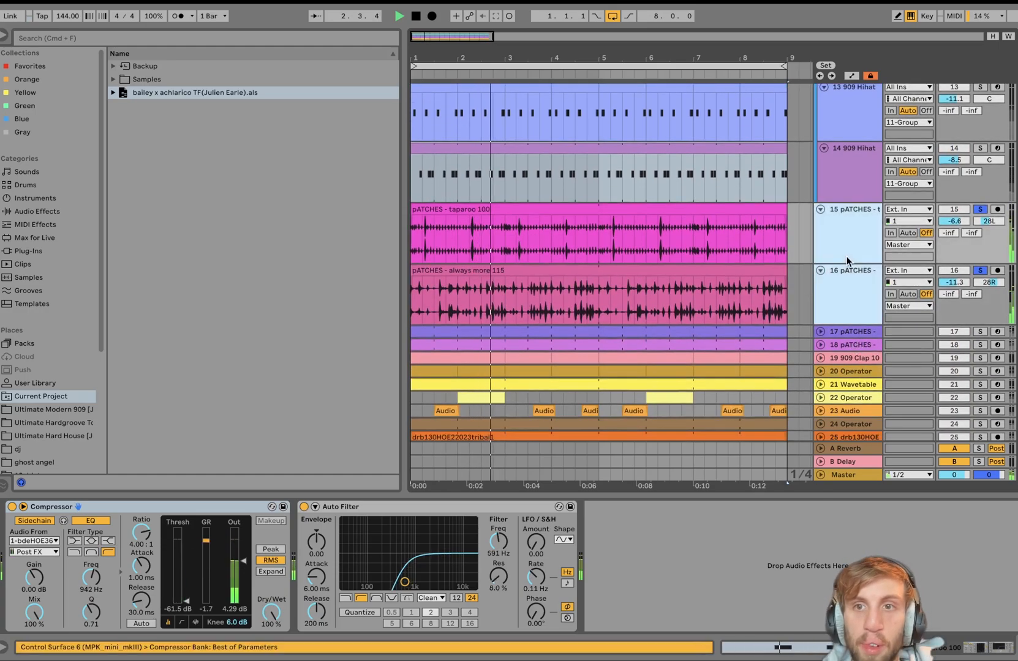
key(space)
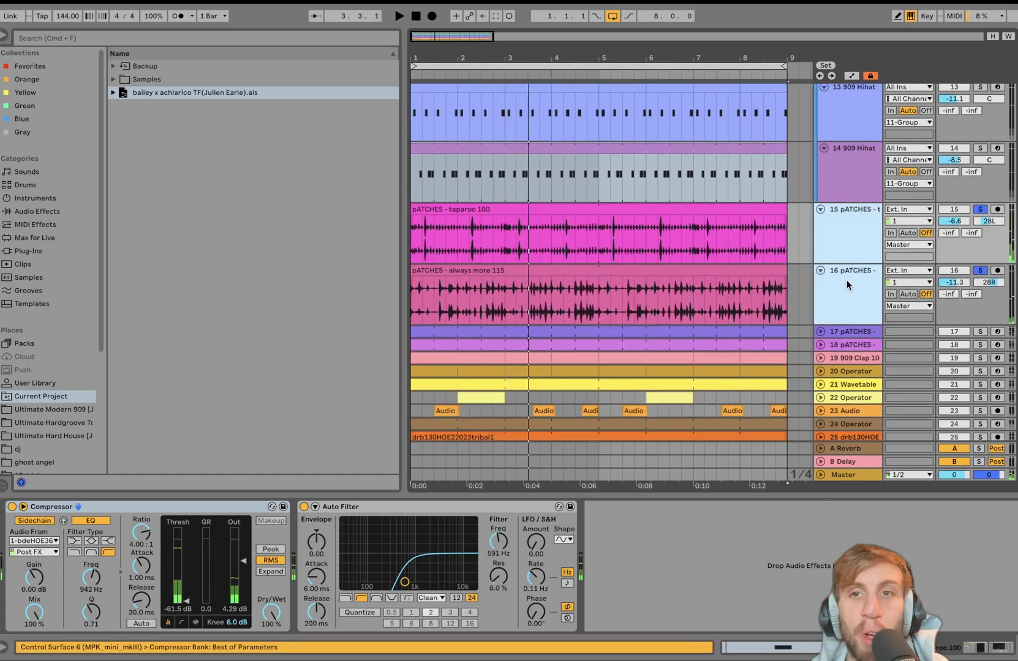
Step: Compare the soloed pATCHES loops with the Compressor and Auto Filter bypassed and re-enabled during playback
click(12, 506)
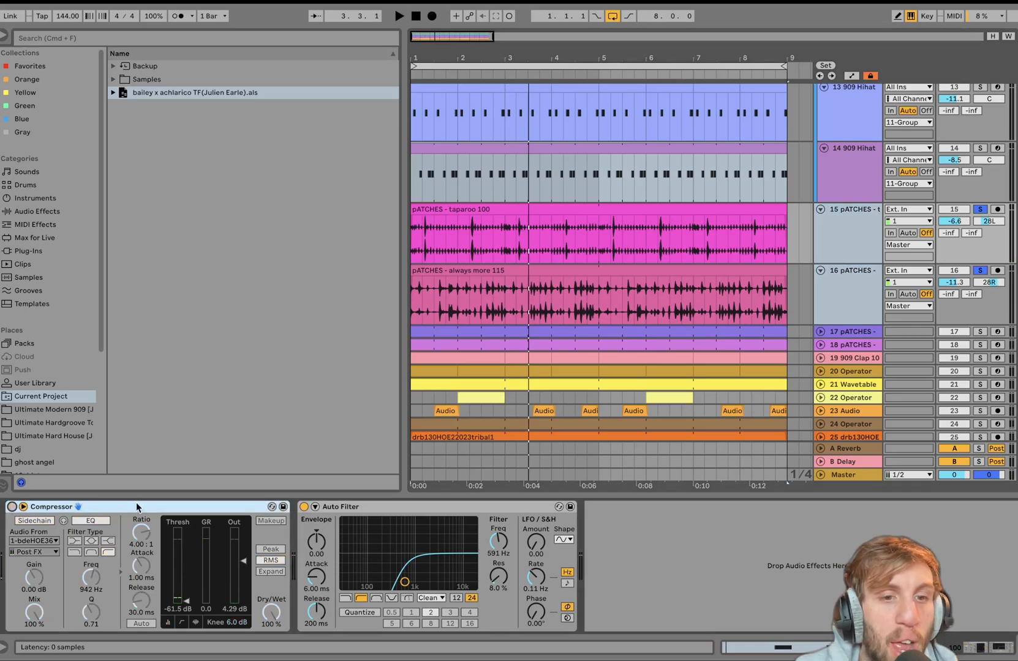
click(857, 288)
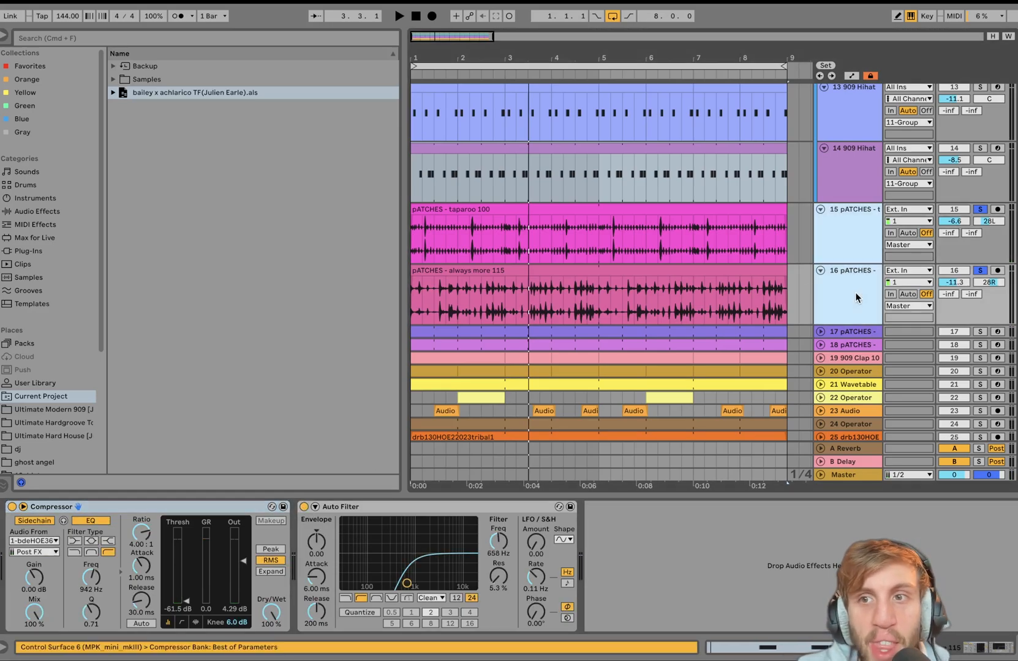
click(303, 507)
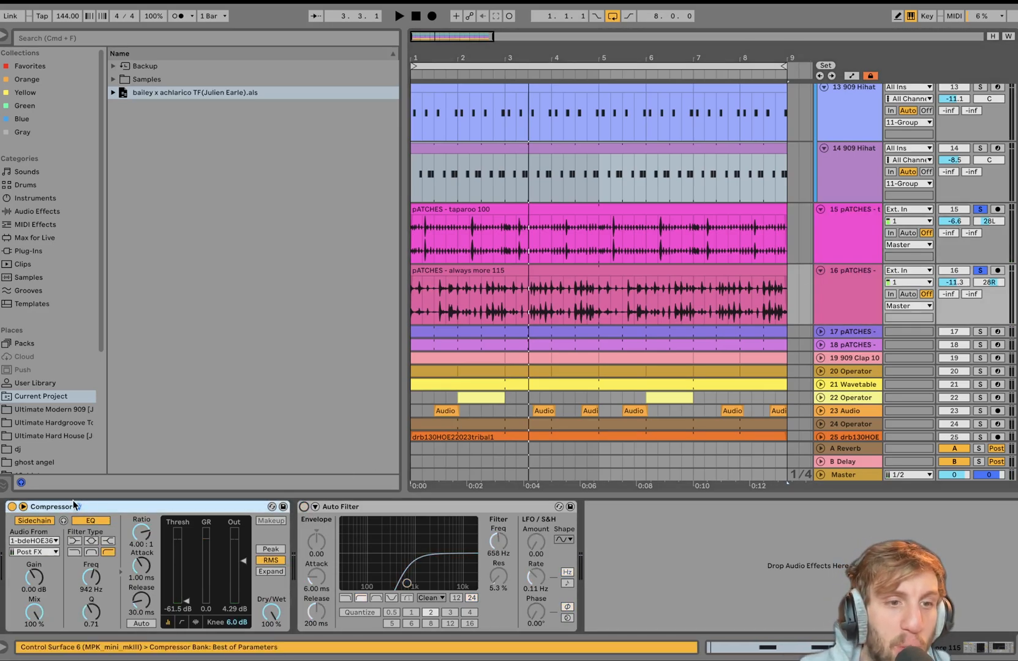
click(13, 507)
key(space)
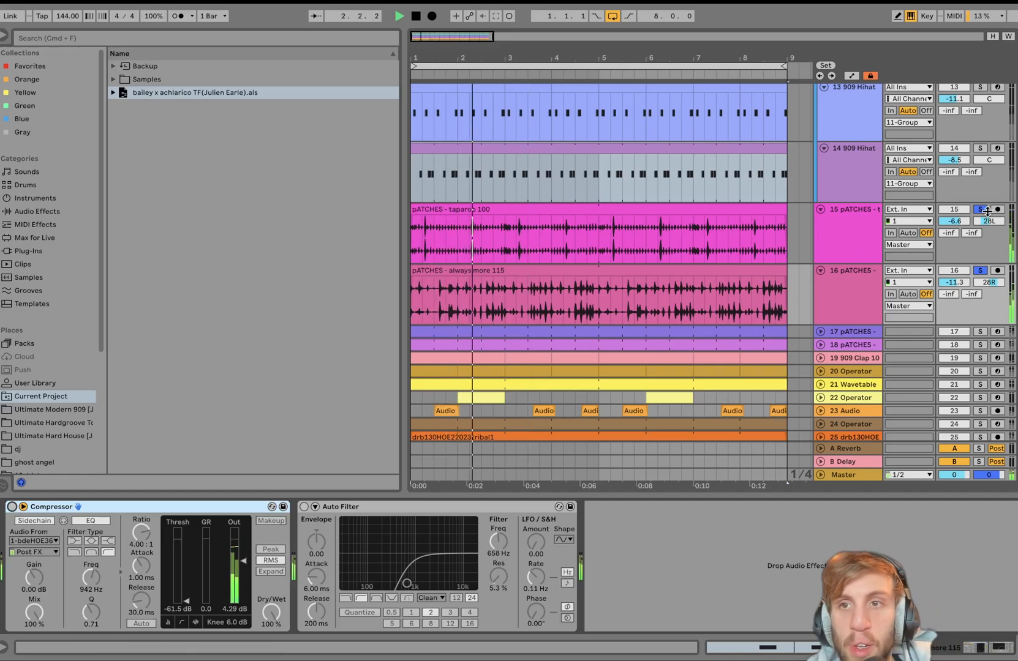
click(12, 507)
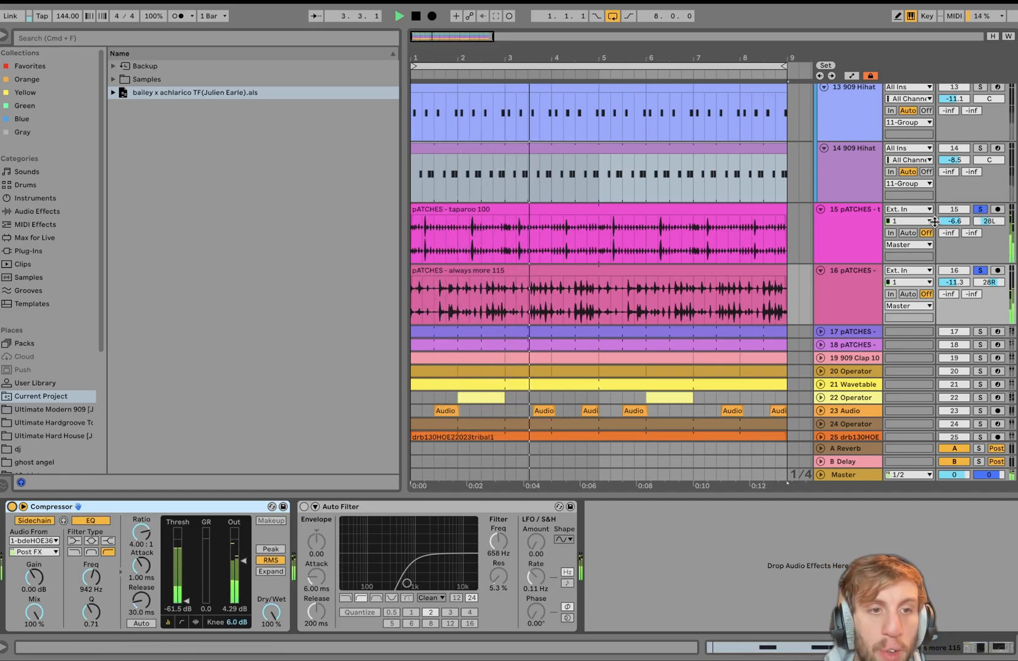
click(304, 507)
click(870, 235)
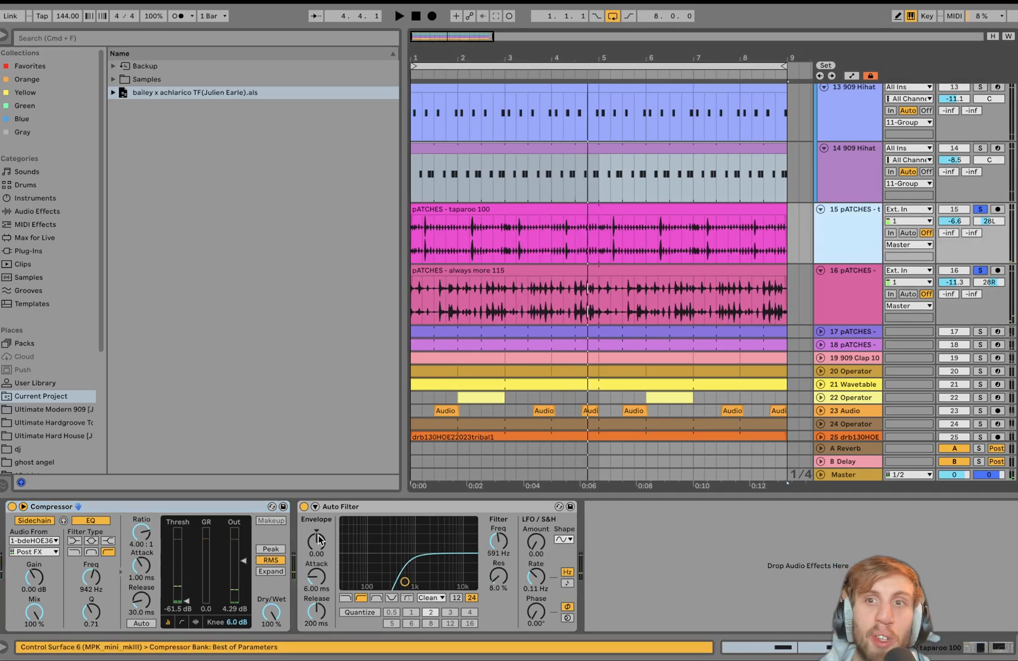
Step: Solo the Drum Rack on track 2 and Operator on track 3 alongside the two loops and play them from 1.1.1
scroll(874, 296, up, 15)
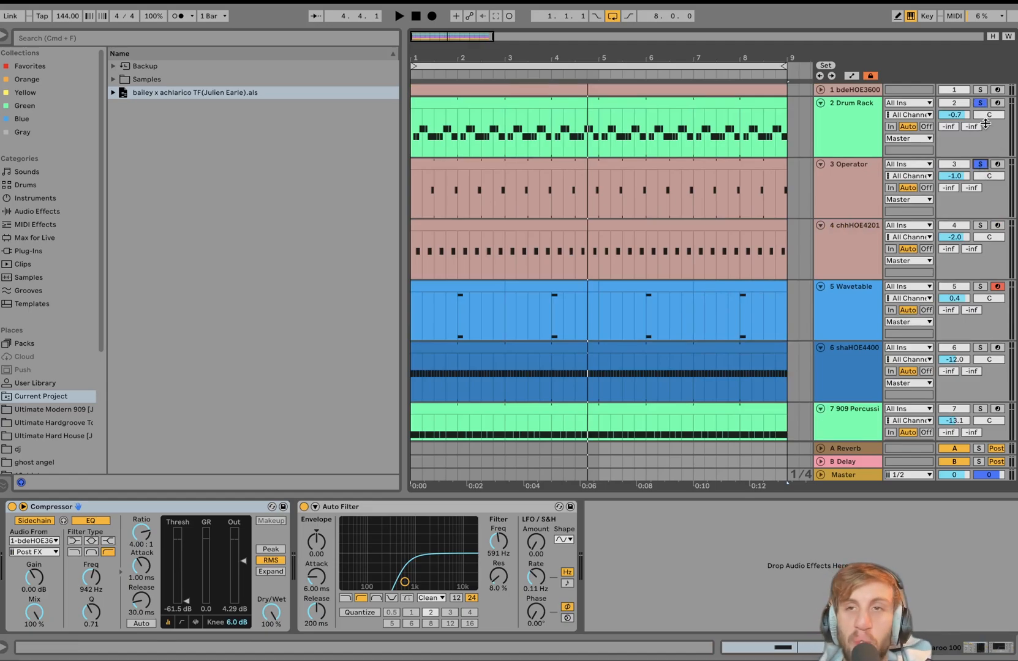
key(space)
scroll(981, 92, down, 10)
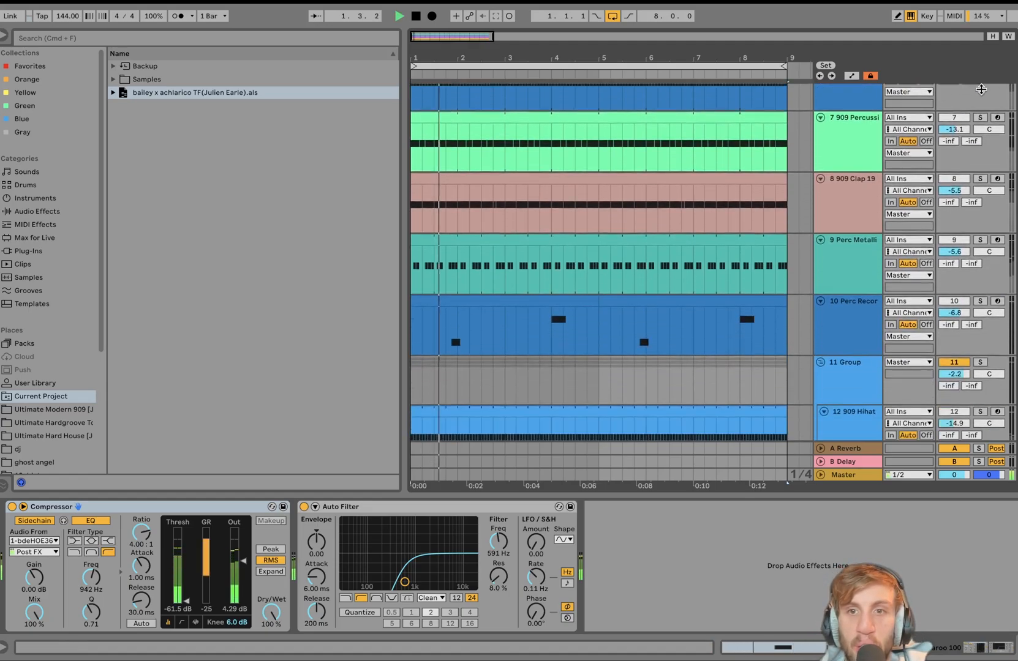
scroll(981, 92, down, 8)
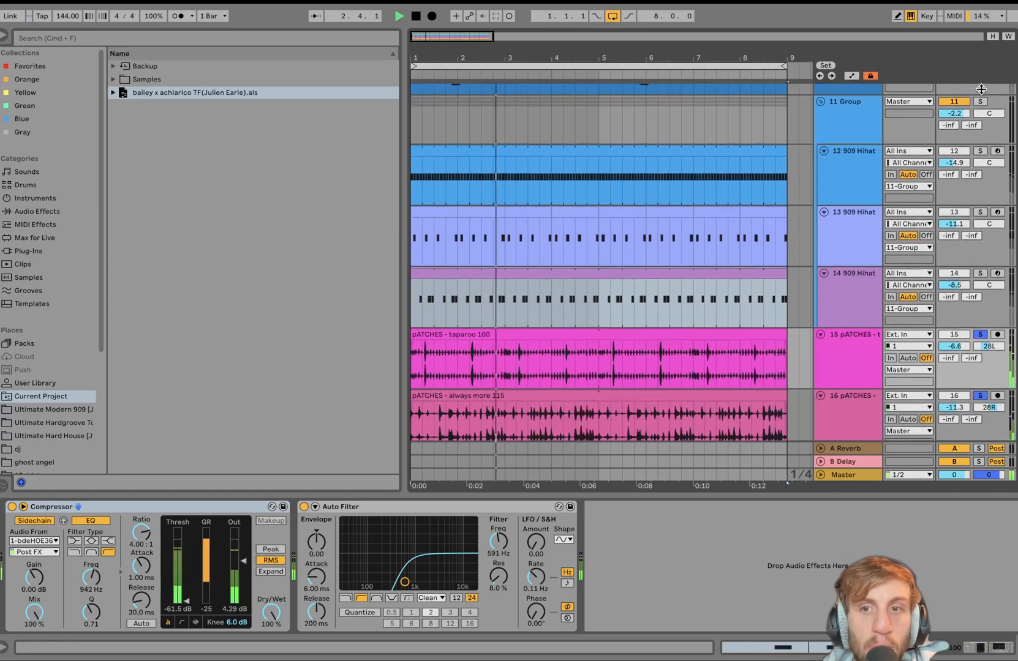
scroll(981, 89, down, 2)
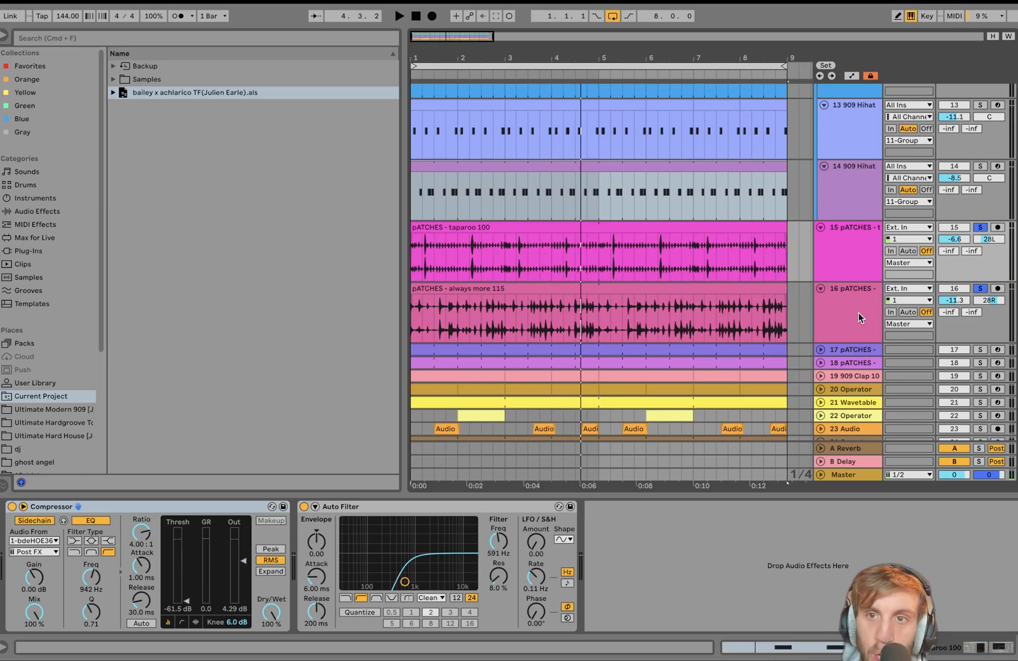
Step: Solo pATCHES tracks 17 and 18, play and unfold them, and examine their samplers and the track 18 clip
scroll(859, 317, down, 1)
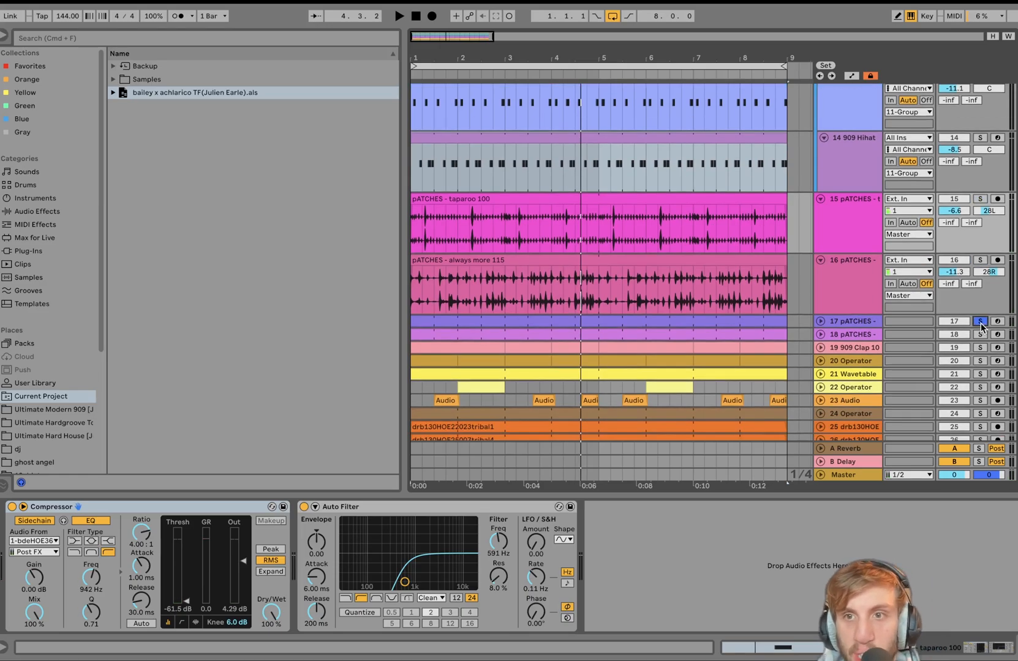
key(space)
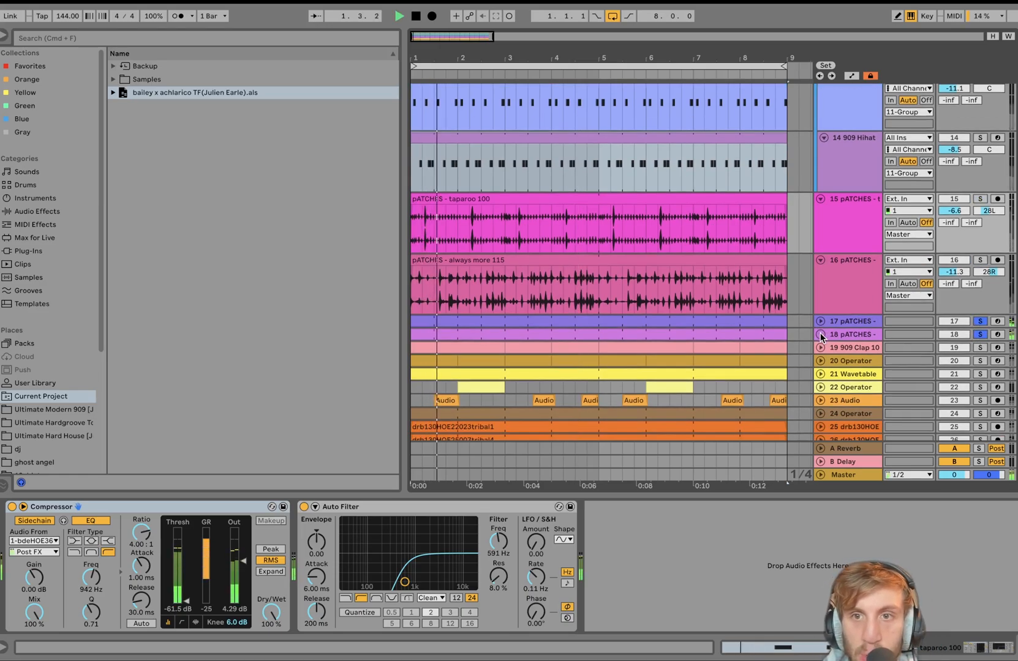
click(820, 321)
scroll(820, 322, down, 3)
scroll(820, 321, down, 1)
click(828, 299)
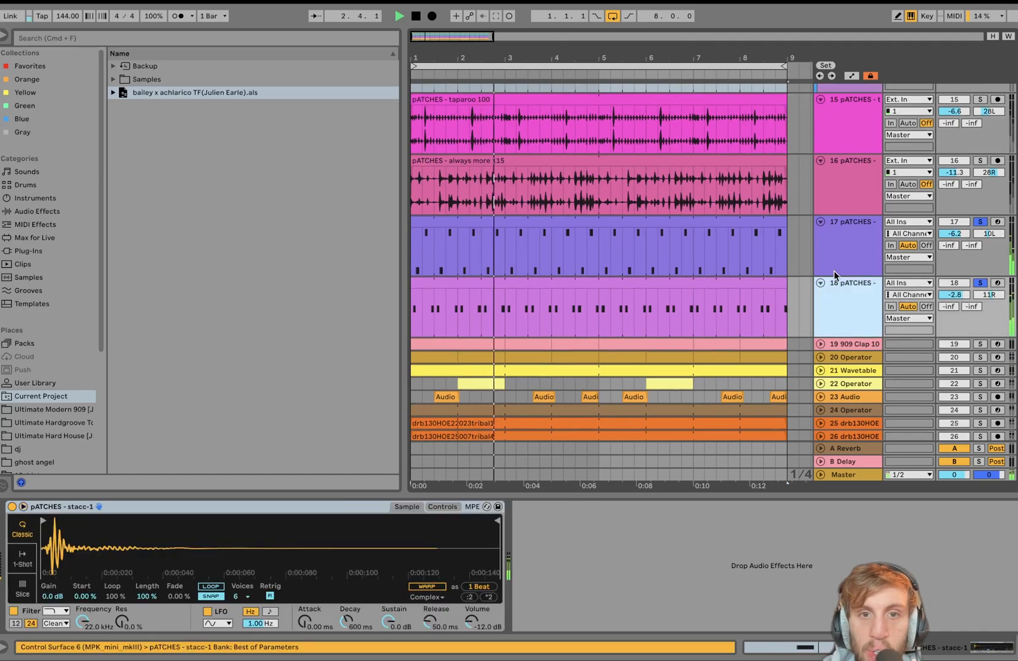
click(833, 267)
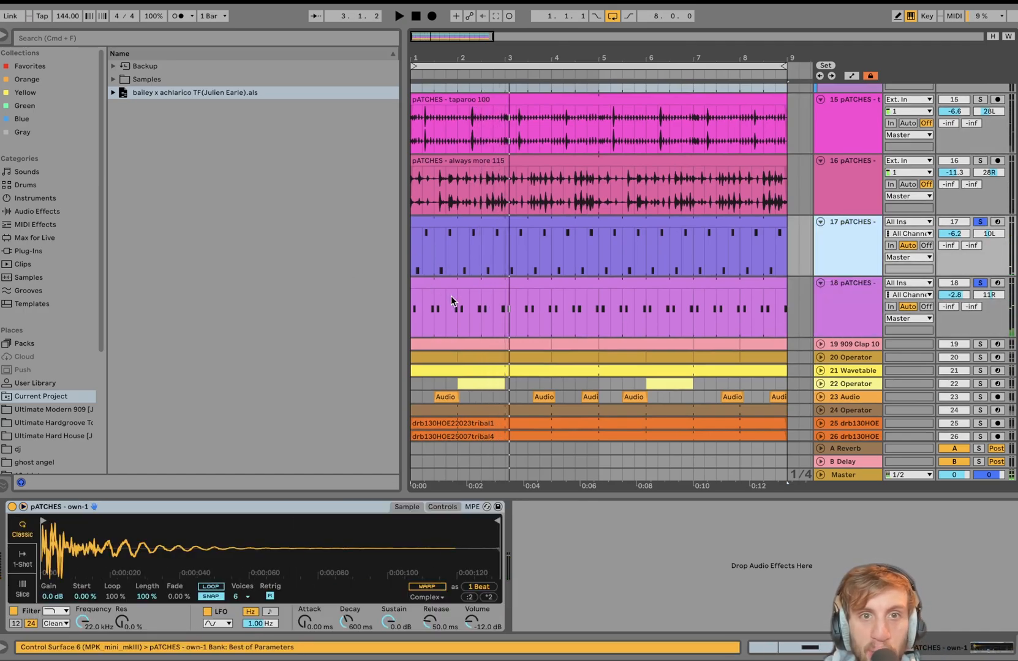
click(436, 284)
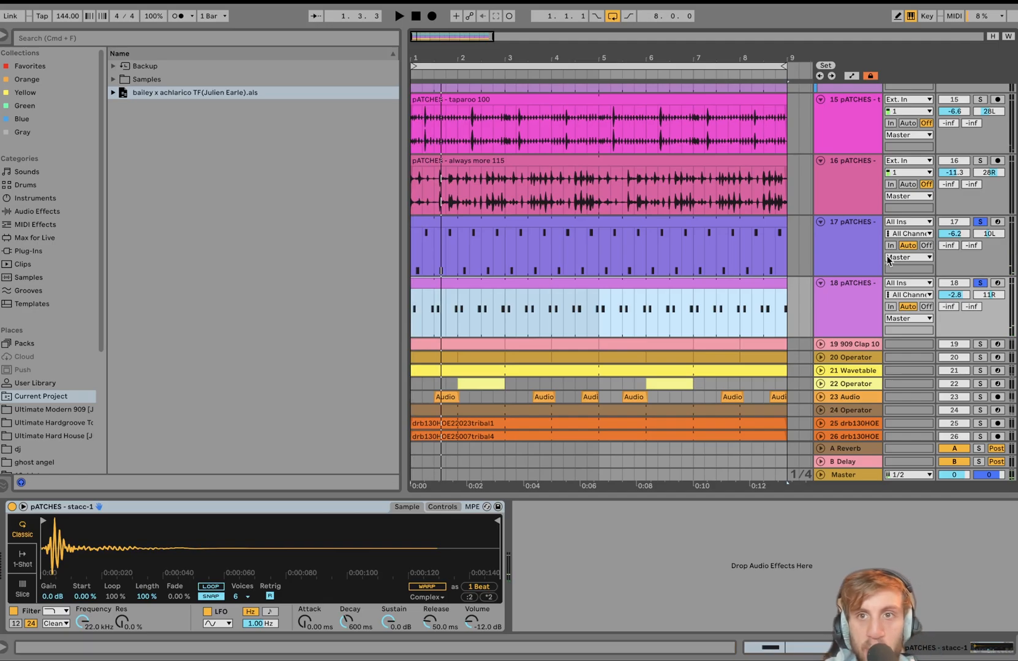
Step: Play tracks 15 to 18 soloed together from 1.1.1, and clear the solos to hear them in the full mix
click(978, 162)
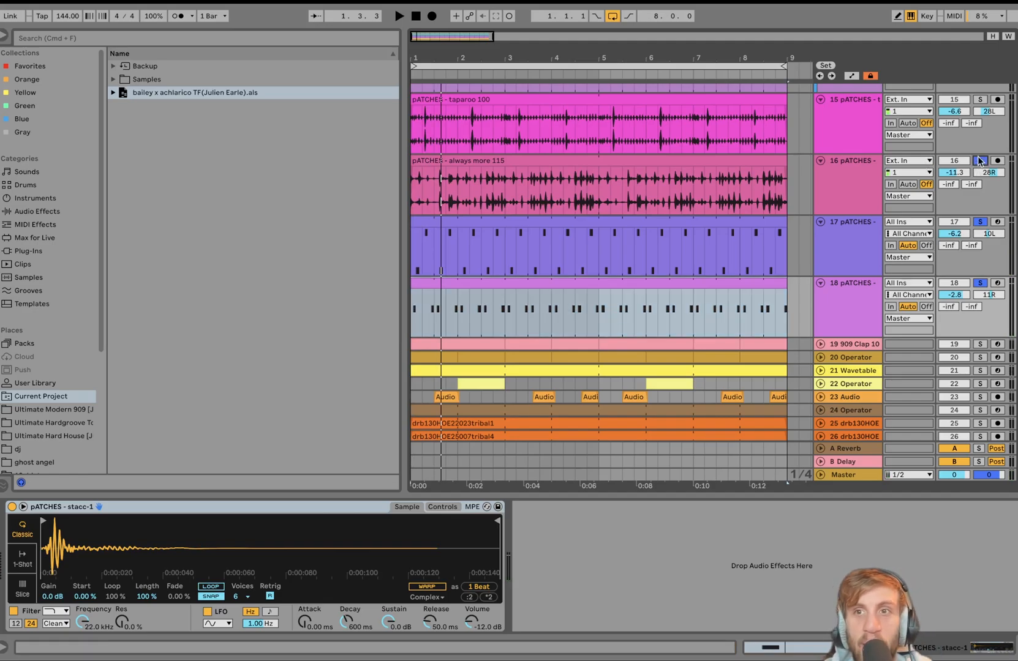
key(space)
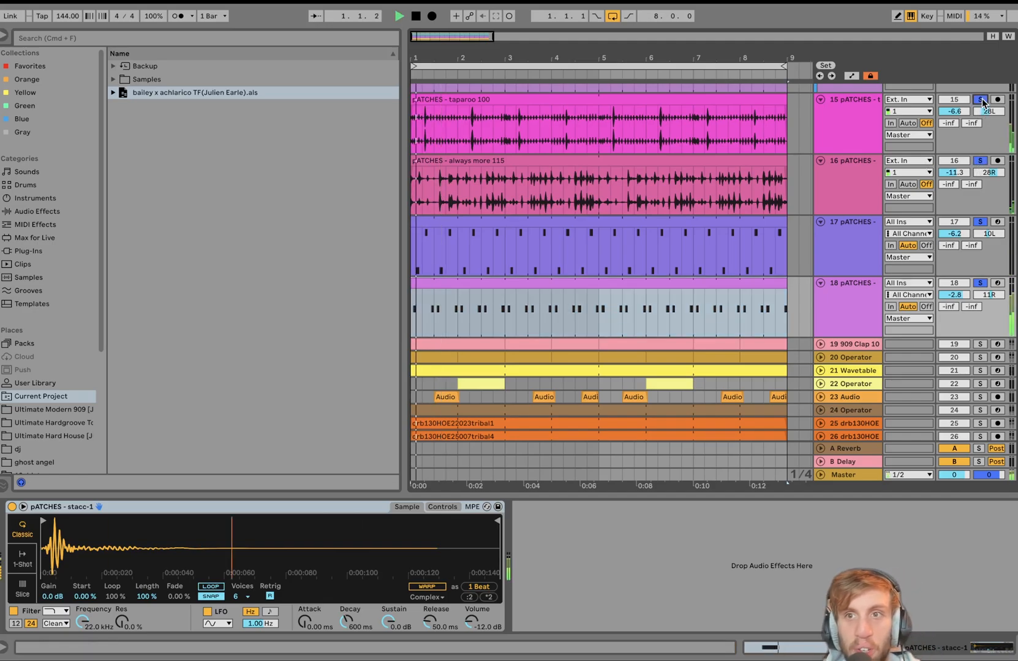
scroll(982, 105, up, 3)
scroll(982, 110, down, 5)
scroll(982, 114, down, 1)
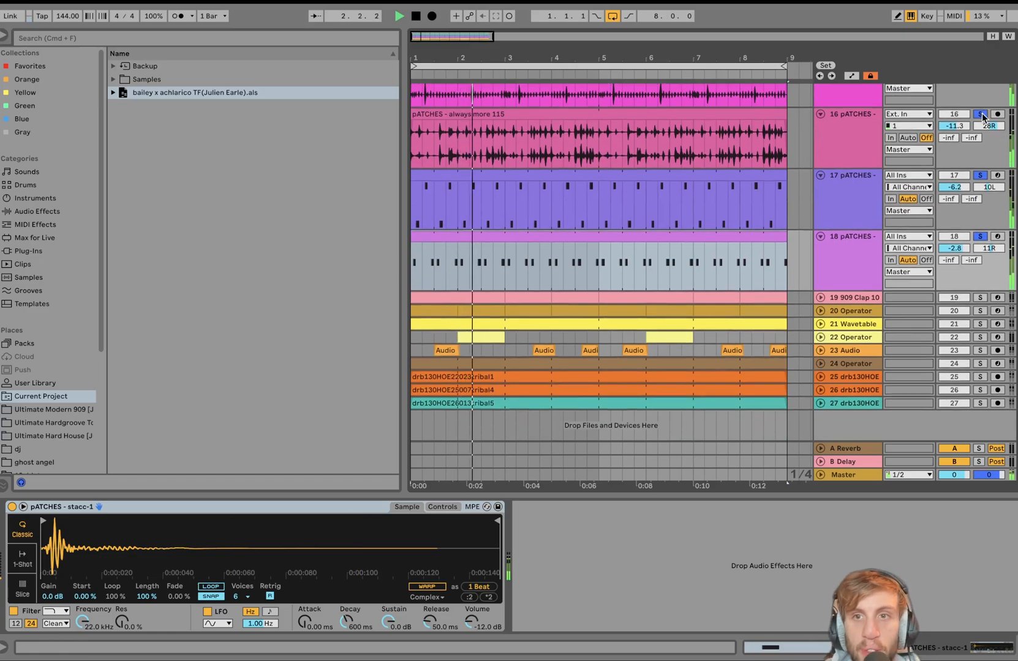
click(981, 236)
click(865, 251)
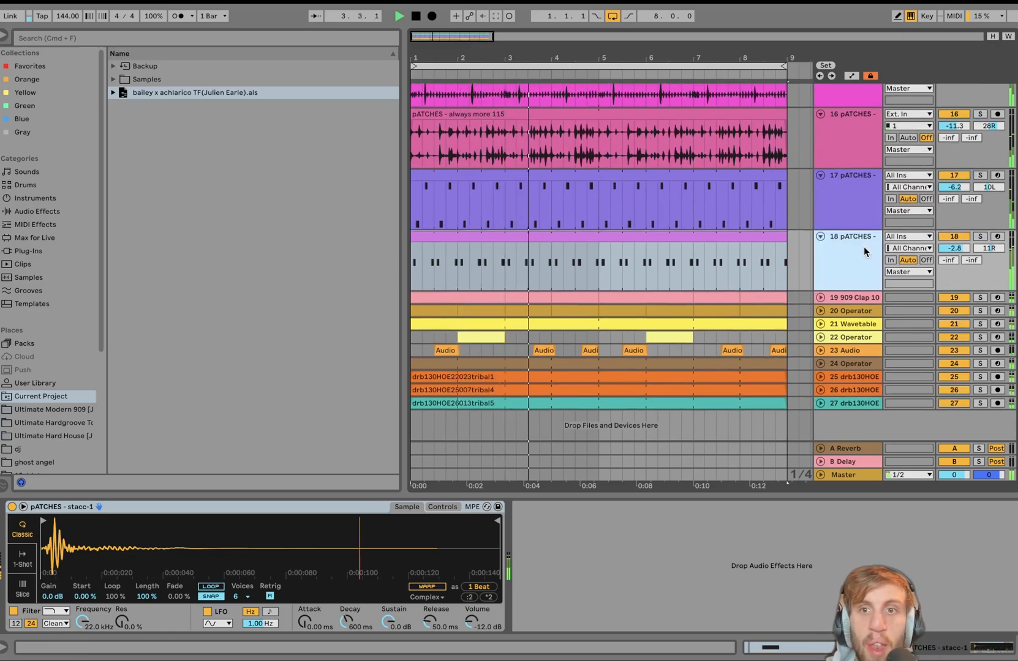
key(space)
Step: Unfold the 909 Clap 10 track 19, show its devices, and solo it
click(820, 298)
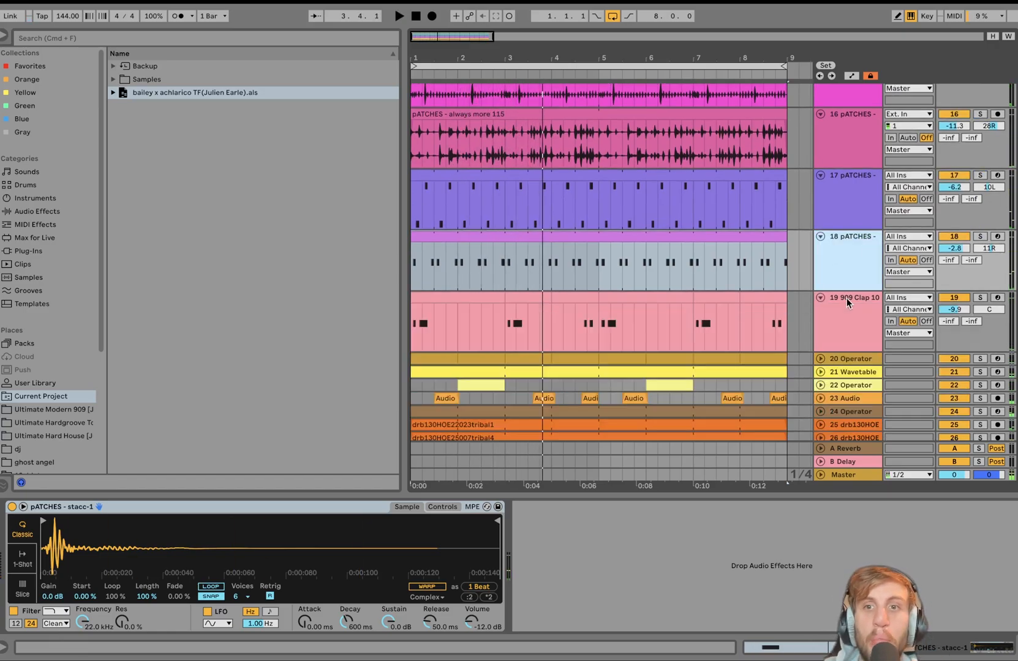
click(848, 299)
click(979, 298)
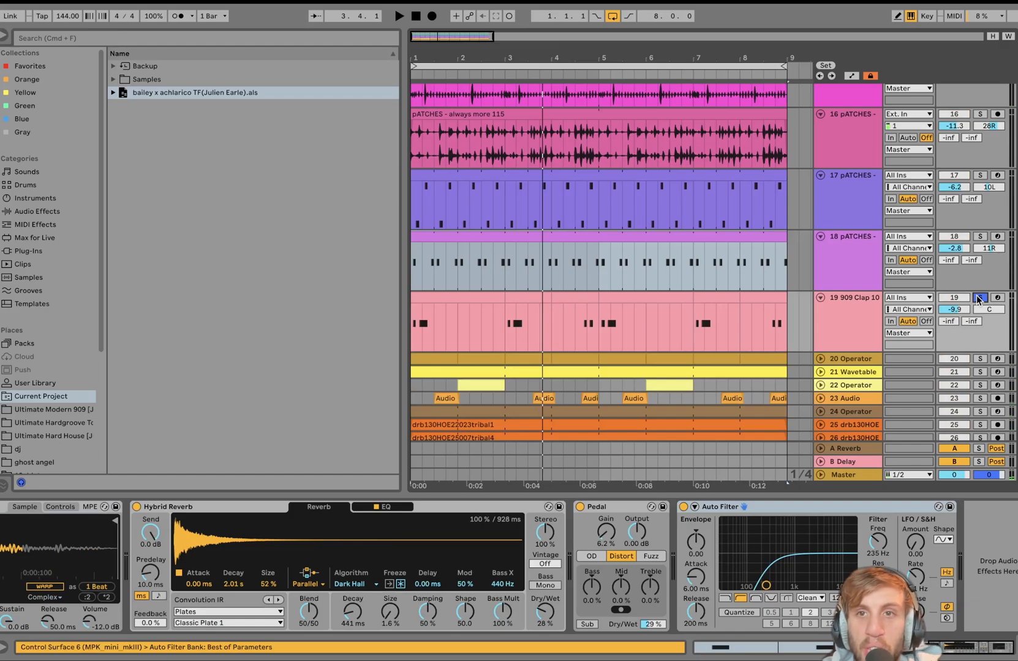
Step: Solo the 909 Clap on track 8 together with 909 Clap 10 on track 19 and play both from 1.1.1
scroll(976, 295, up, 10)
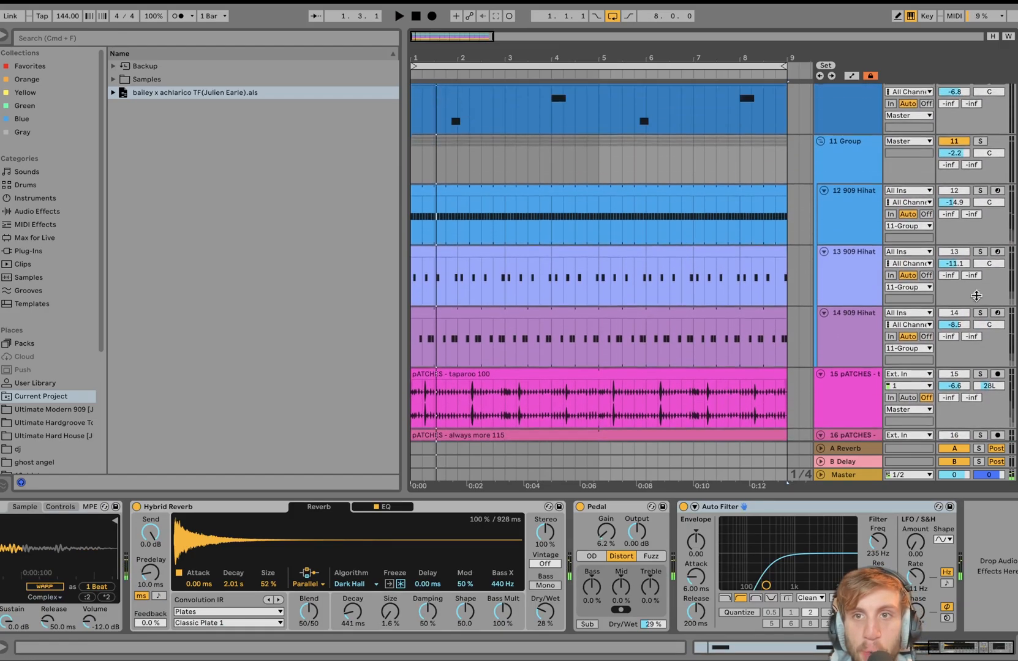
scroll(976, 295, up, 8)
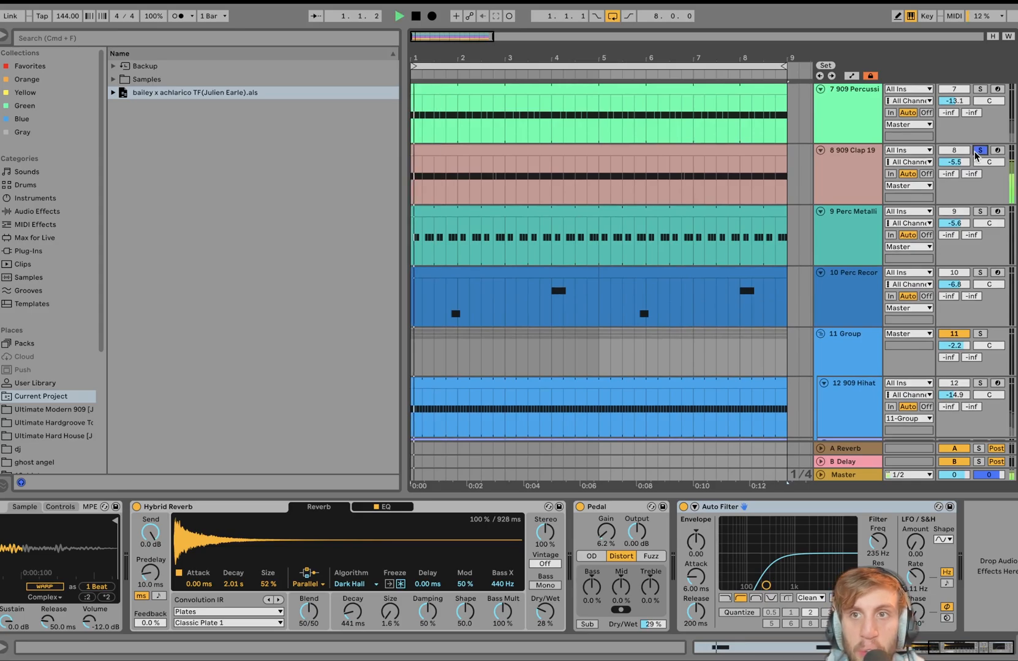
scroll(976, 155, down, 12)
key(space)
scroll(974, 152, down, 2)
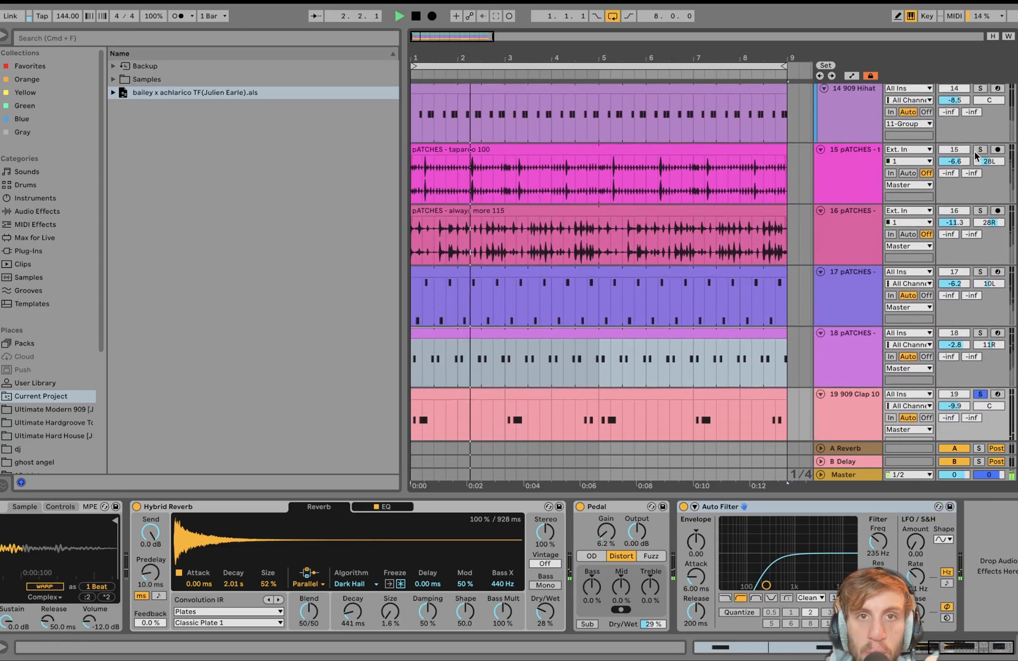
scroll(975, 153, up, 2)
scroll(975, 154, down, 5)
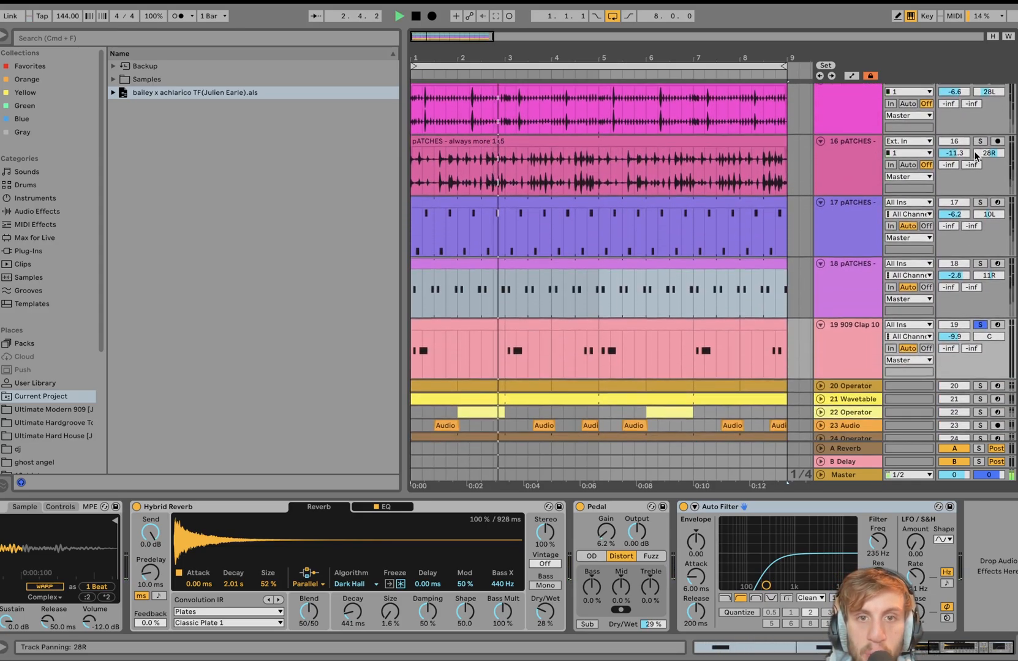
click(578, 353)
key(space)
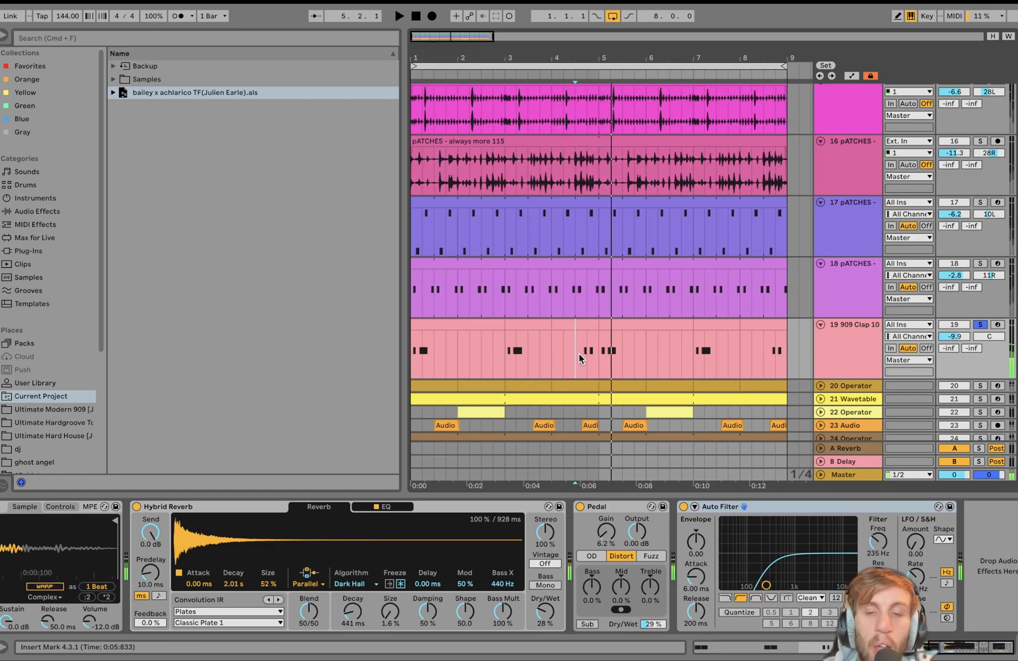
Step: Select the first 909 Clap 10 clip, compare the track's solo off and on, and show its sampler at the start of the device chain
click(464, 322)
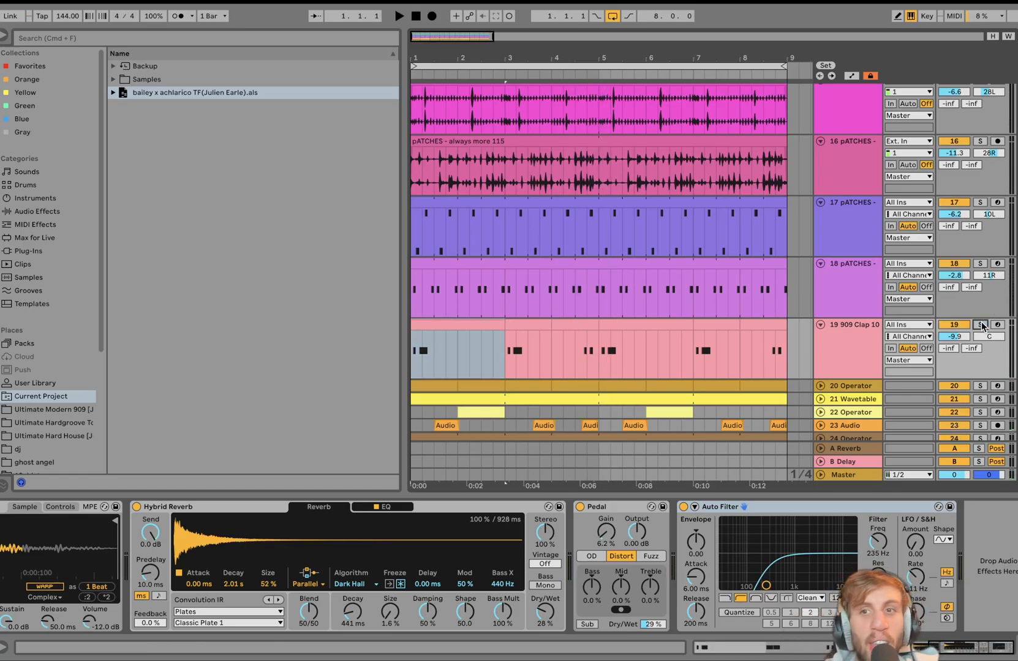
click(872, 348)
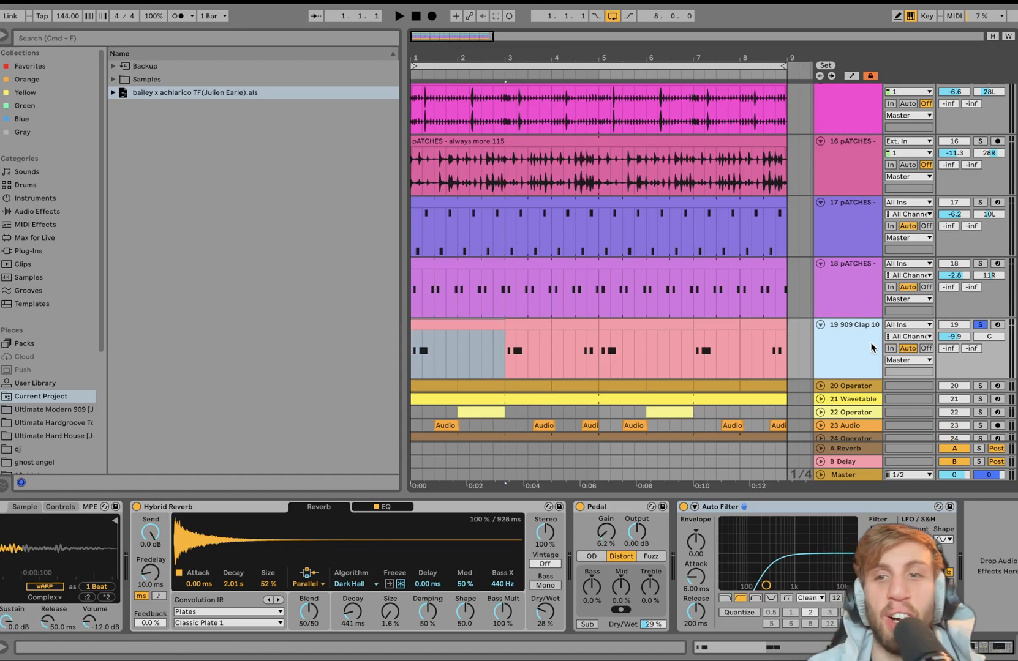
scroll(818, 329, down, 3)
scroll(445, 578, left, 5)
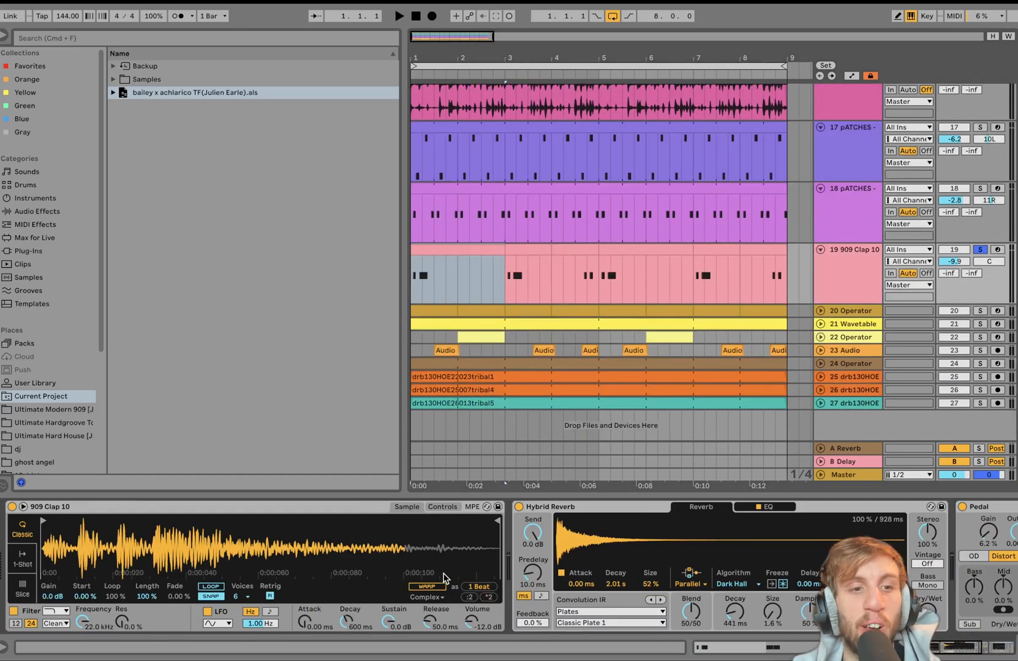
Step: Open the Ultimate Modern 909 sample folder, select its Percussion folder, and show the Hybrid Reverb on the clap track
click(54, 409)
click(113, 105)
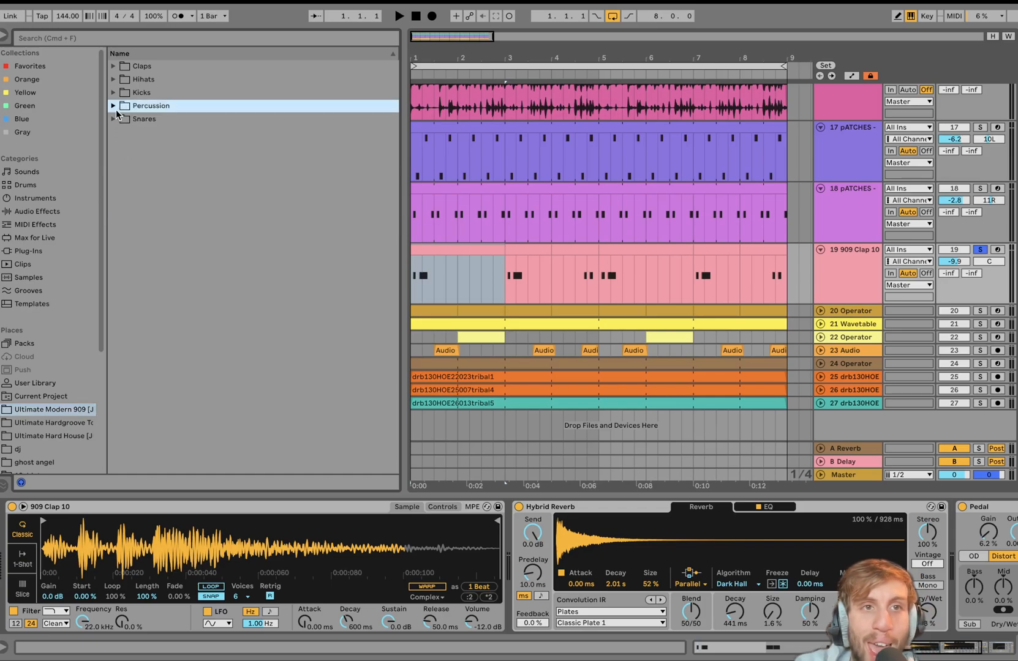
scroll(392, 551, right, 3)
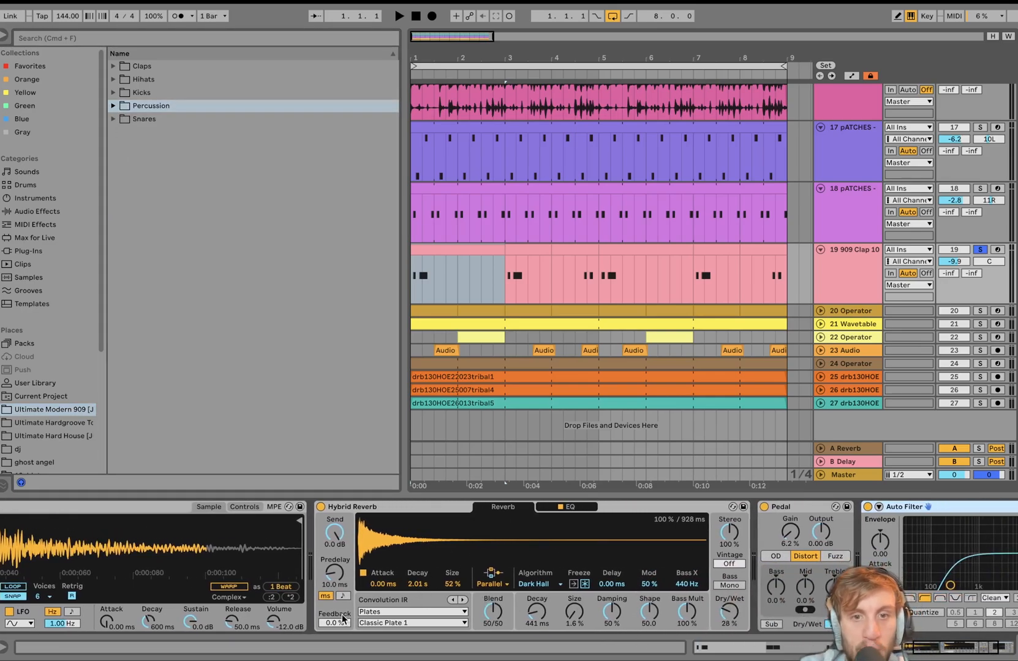
Step: Show the Pedal and Auto Filter on the 909 Clap 10 track and play the soloed clap
scroll(426, 625, right, 3)
key(space)
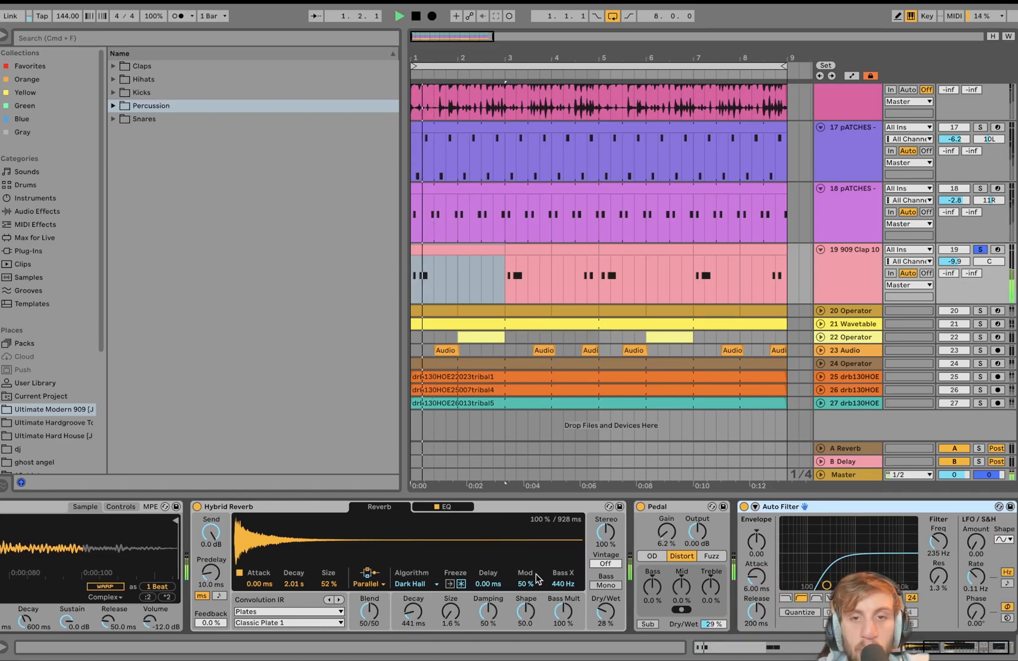
key(space)
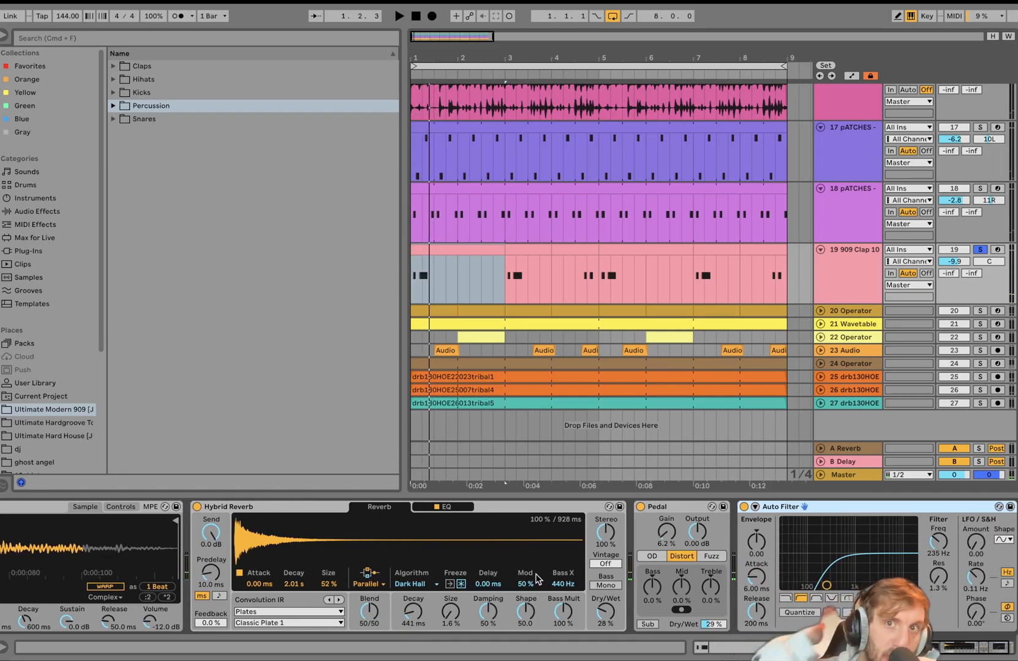
Step: Solo the 909 Clap 19 on track 8, play it for comparison, and return to 909 Clap 10 on track 19
scroll(668, 309, up, 5)
scroll(668, 307, up, 5)
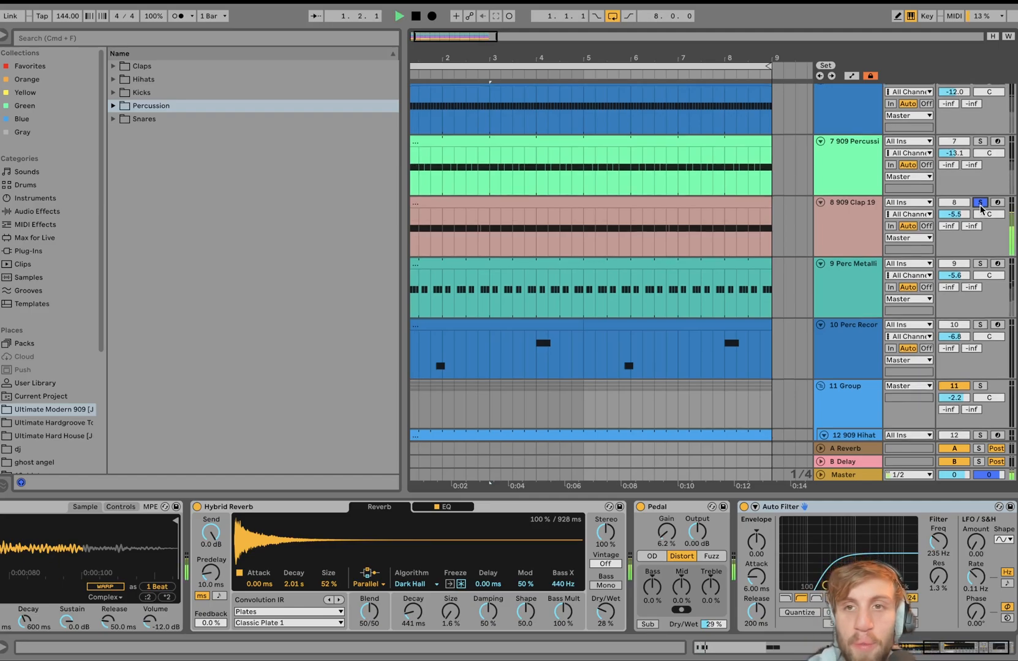
scroll(971, 221, down, 10)
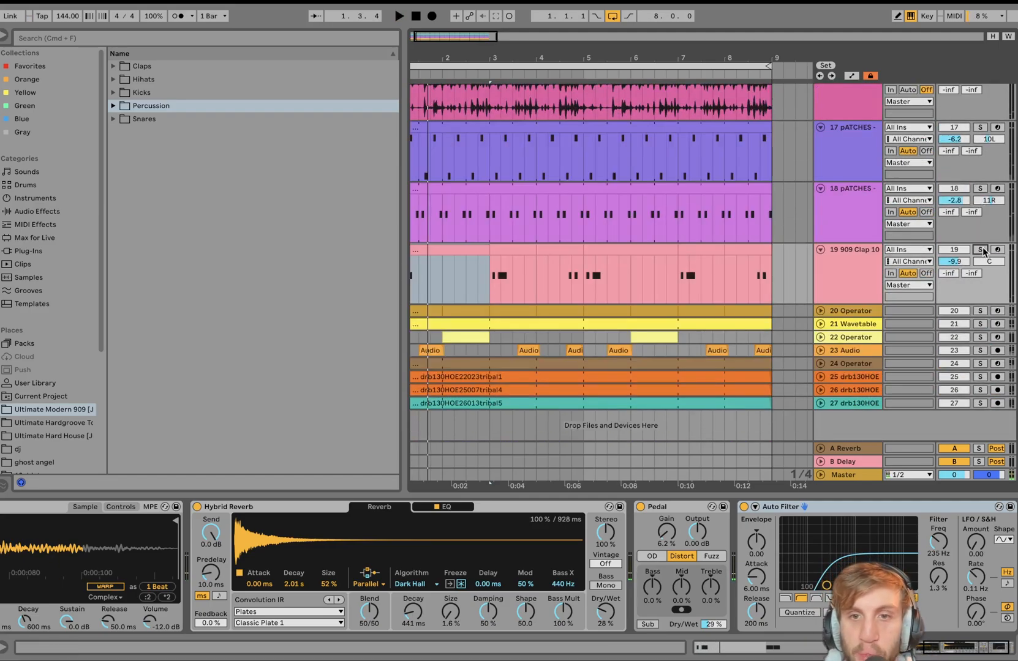
Step: Play the soloed 909 Clap 10 with the Pedal bypassed and enabled, and select the track's Hybrid Reverb
click(860, 283)
key(space)
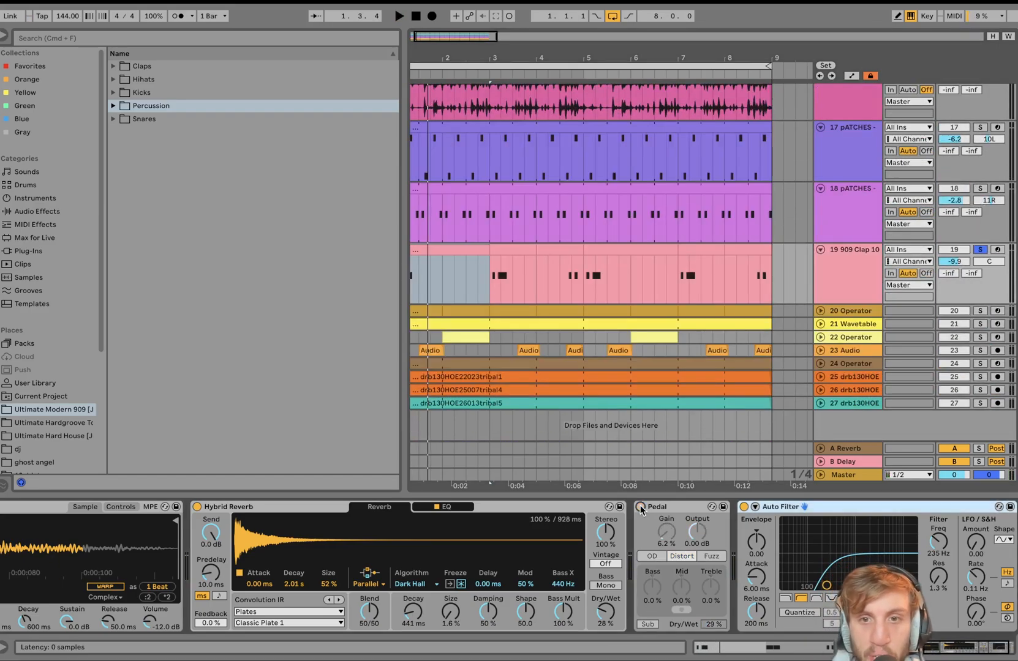
key(space)
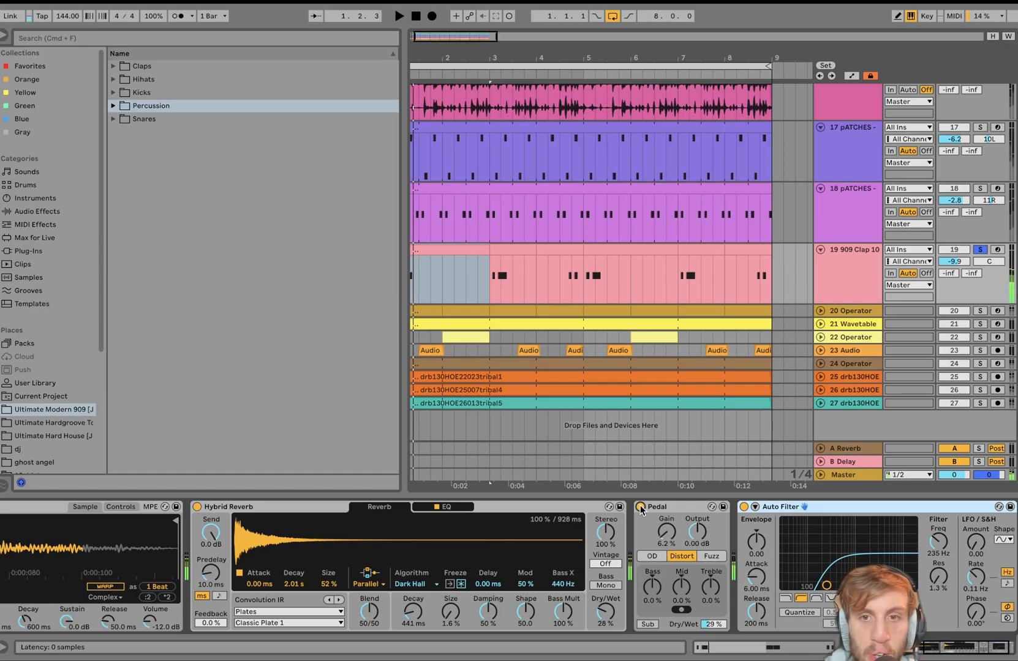
click(260, 508)
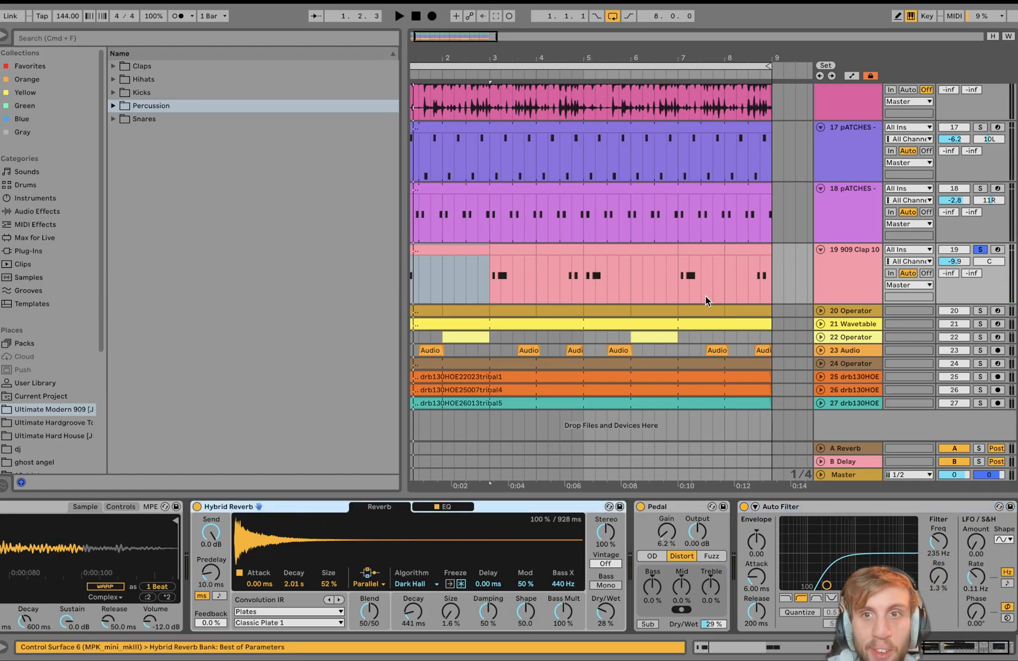
scroll(814, 599, right, 2)
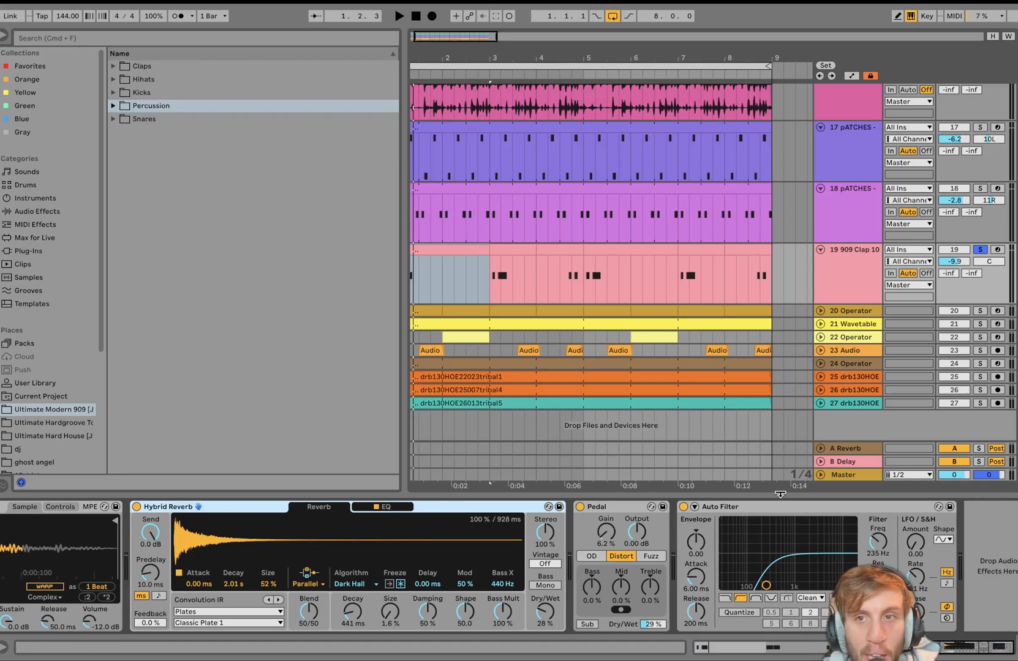
Step: Solo and unfold the Operator track 20, show its devices, select its first clip, and play it
click(980, 311)
click(820, 311)
click(848, 312)
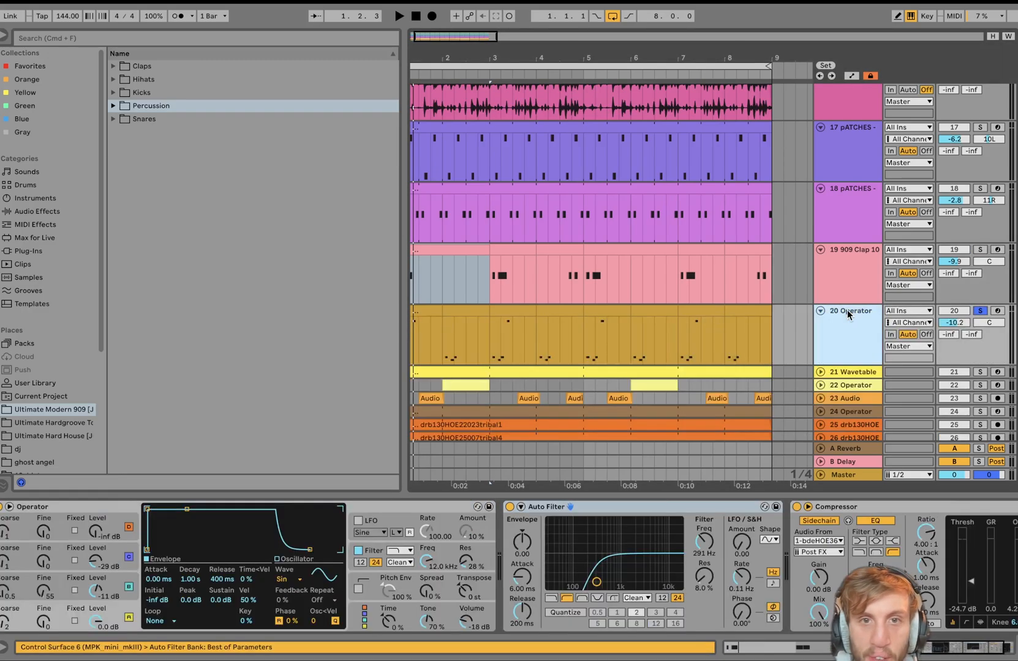
click(422, 310)
scroll(422, 310, left, 1)
key(space)
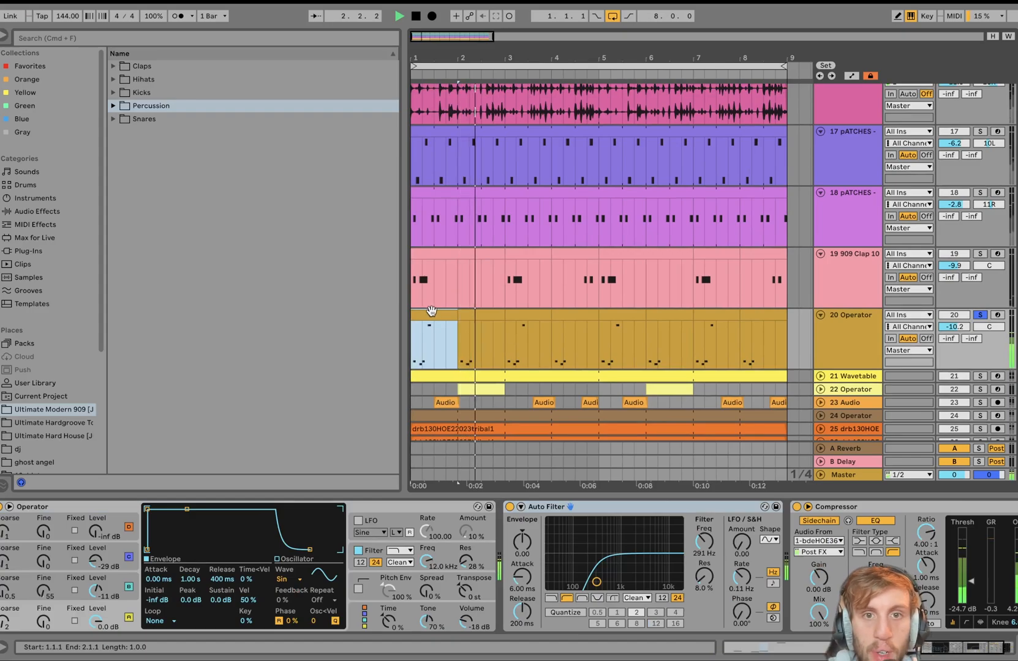
Step: Open the first Operator clip's notes, try lowering the high C#3 note one octave to C#2, and undo the transposition
double_click(432, 311)
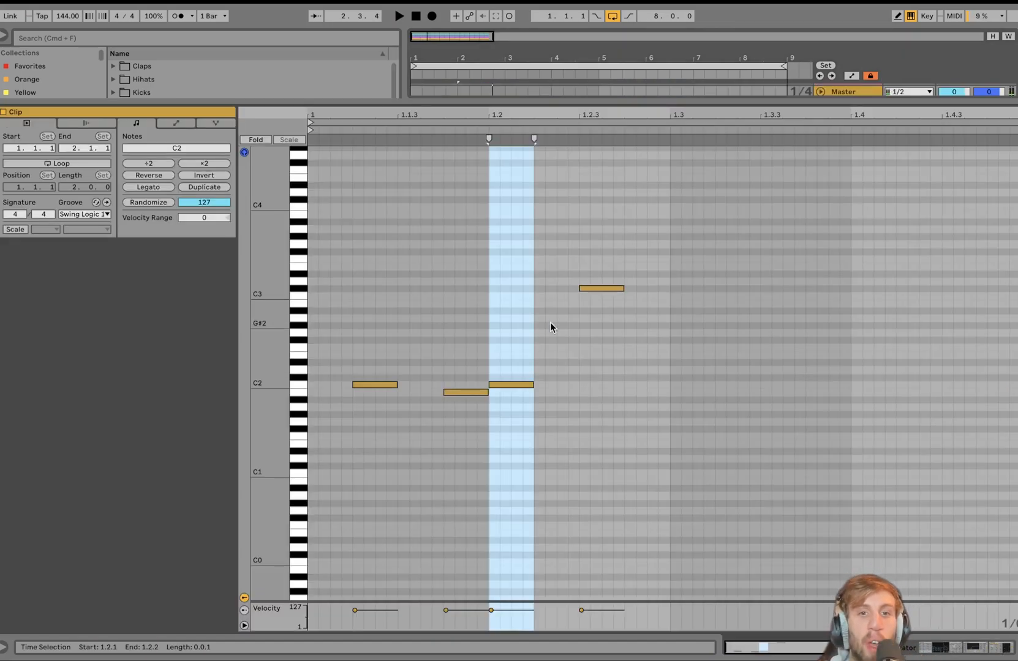
drag(550, 323, 652, 257)
key(shift+Down)
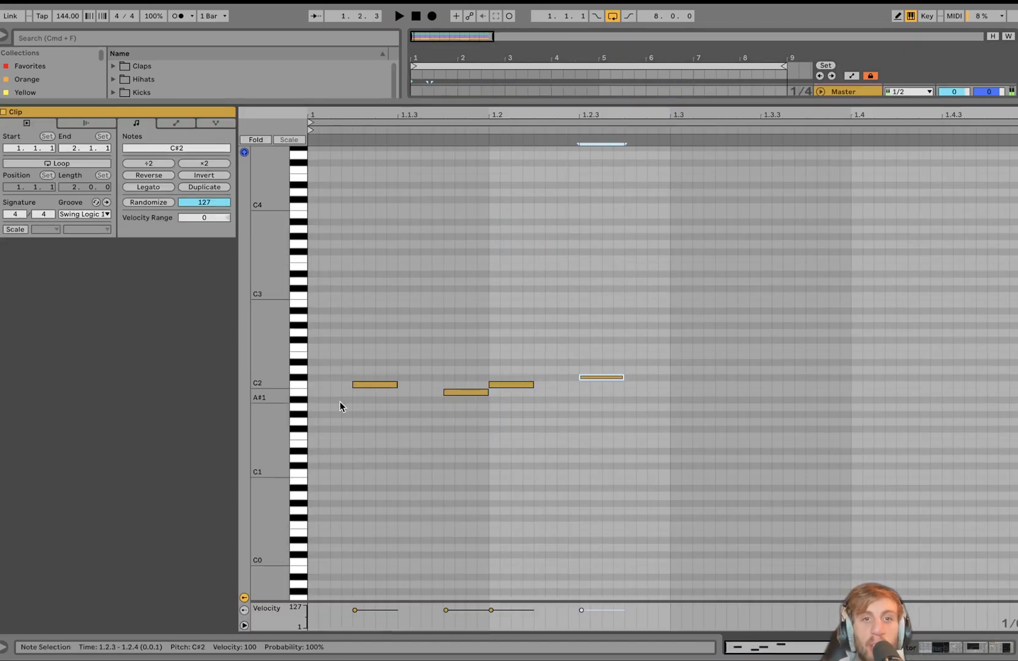
drag(371, 357, 658, 445)
key(super+z)
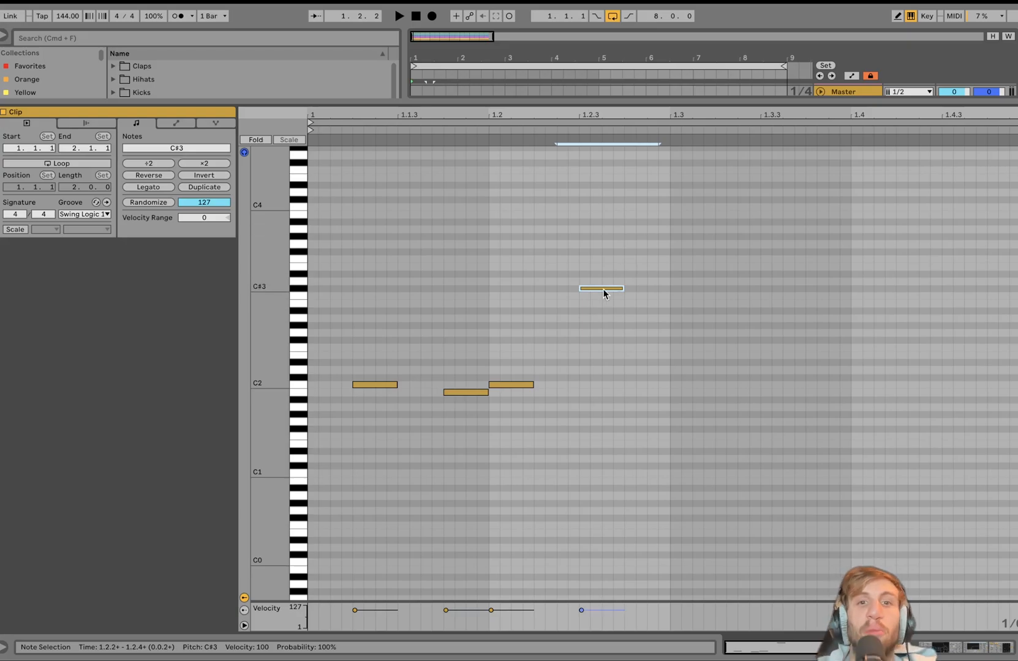
Step: Return to the Operator track's devices and compare track 20 soloed and in the full mix during playback
key(space)
key(shift+Tab)
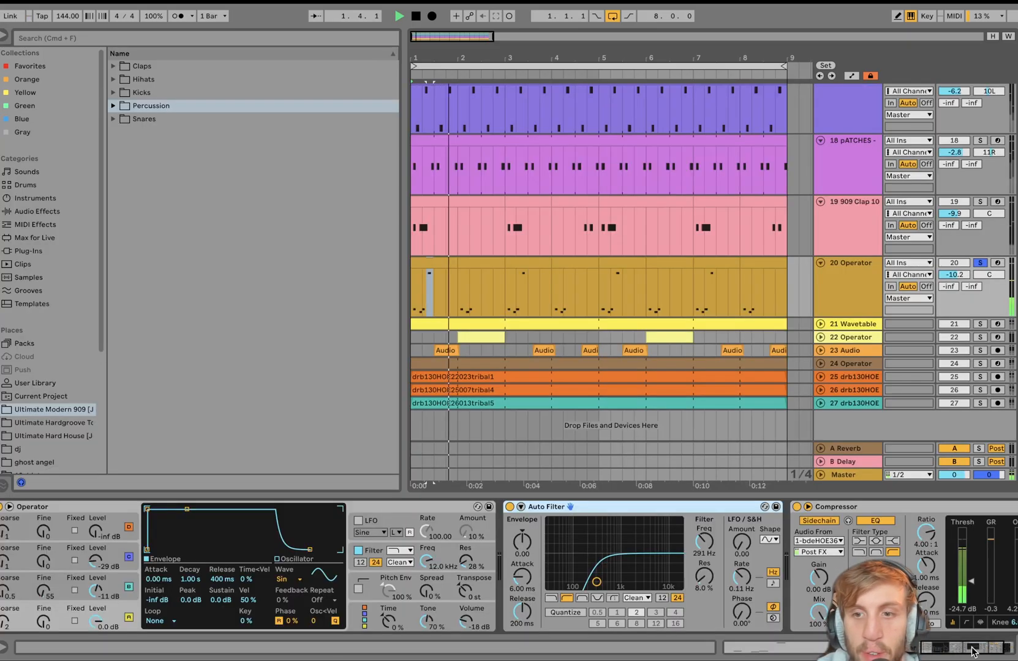
key(space)
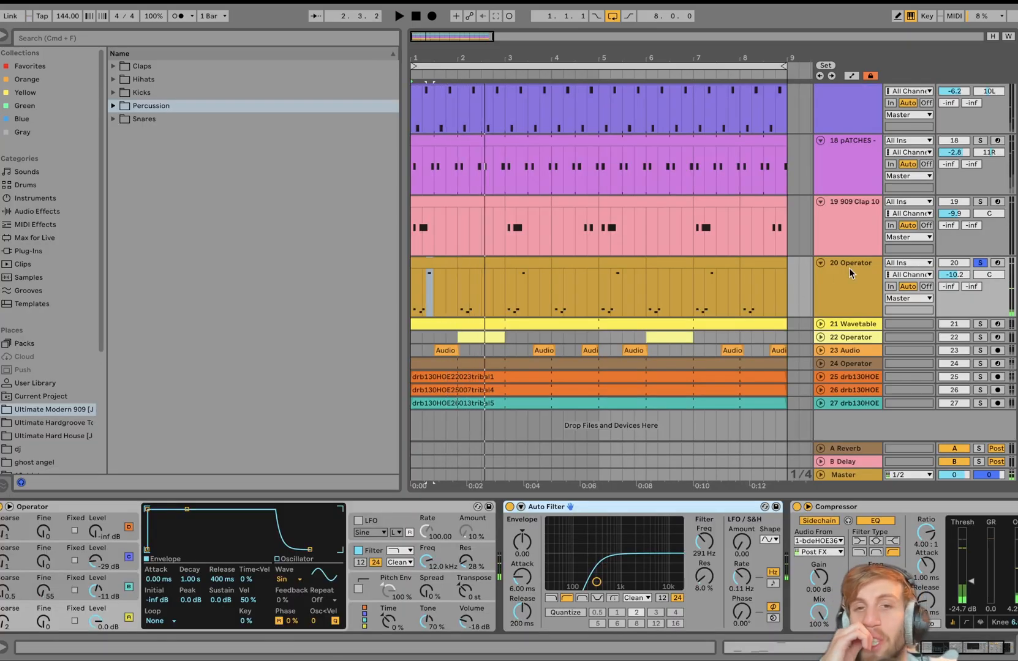
click(980, 263)
key(space)
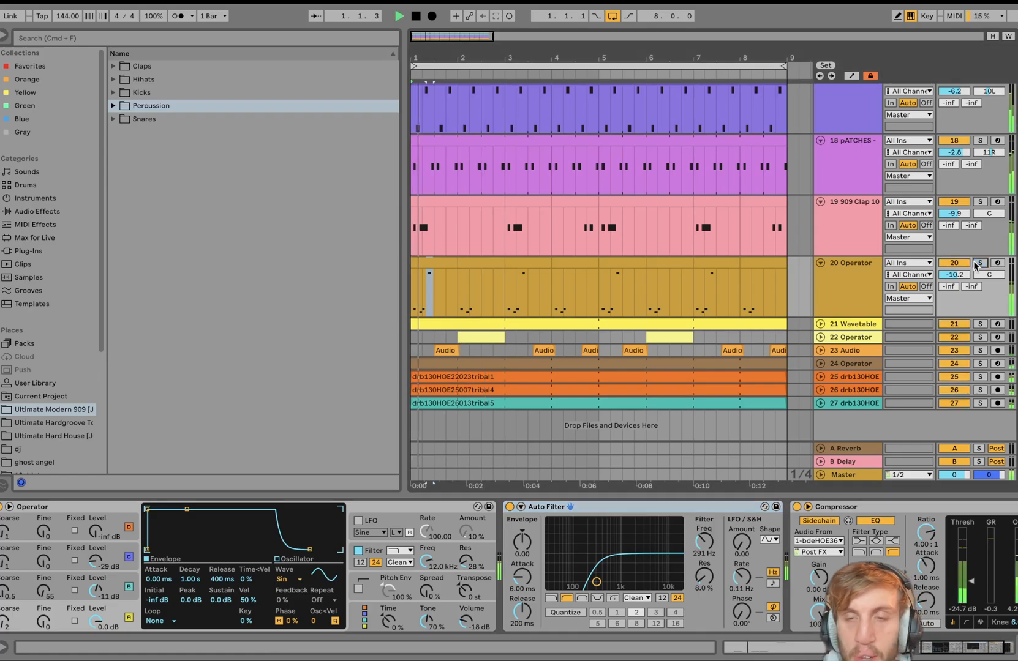
click(851, 292)
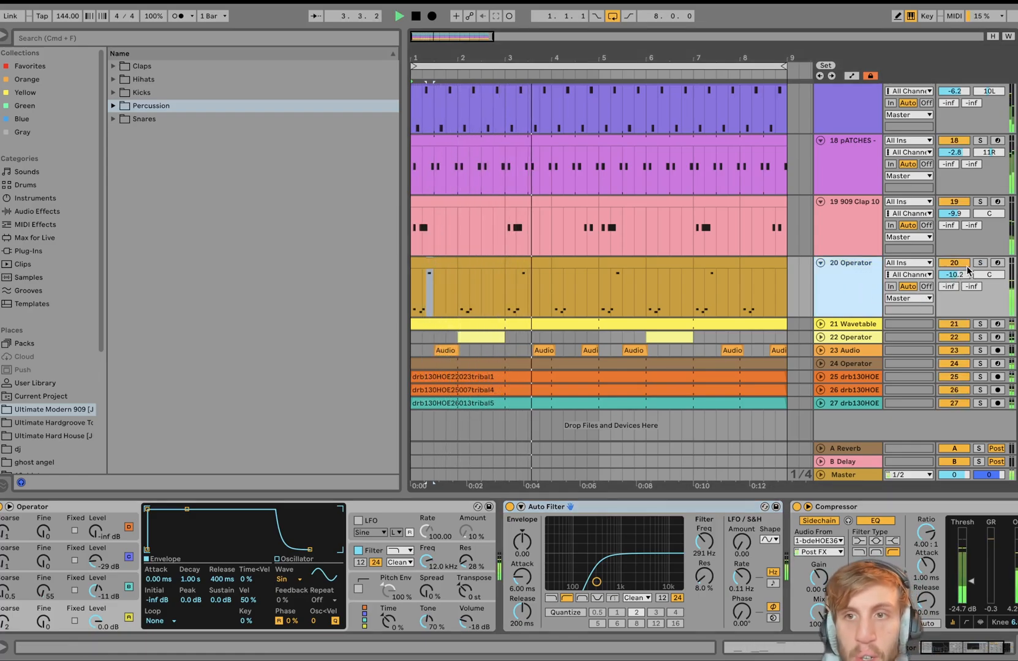
click(980, 263)
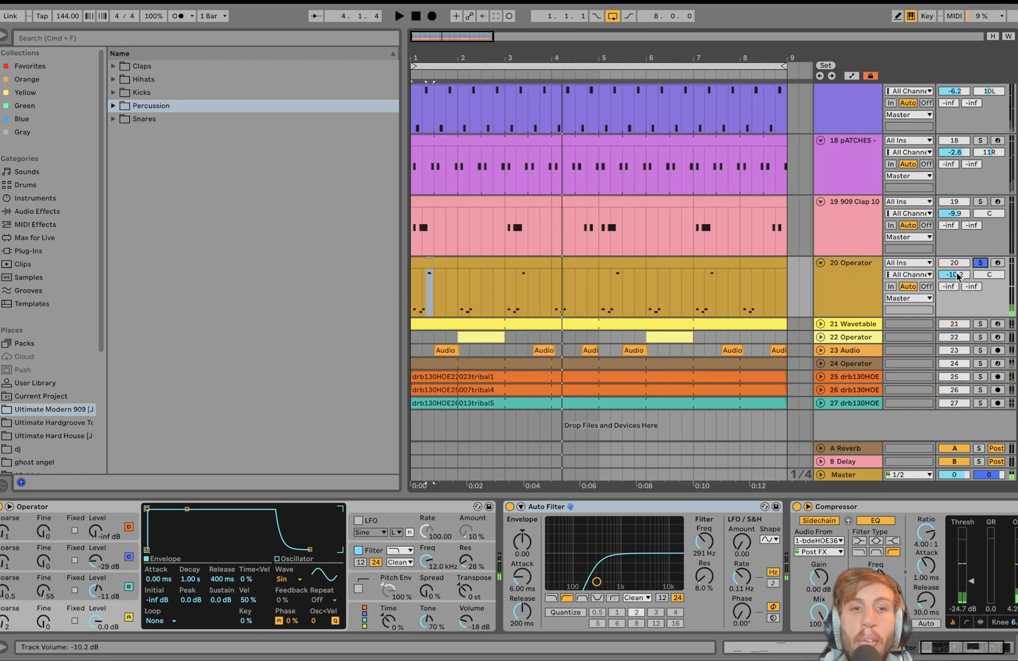
Step: Show oscillator A in track 20's Operator, arm the track, and audition its sound
scroll(363, 600, left, 2)
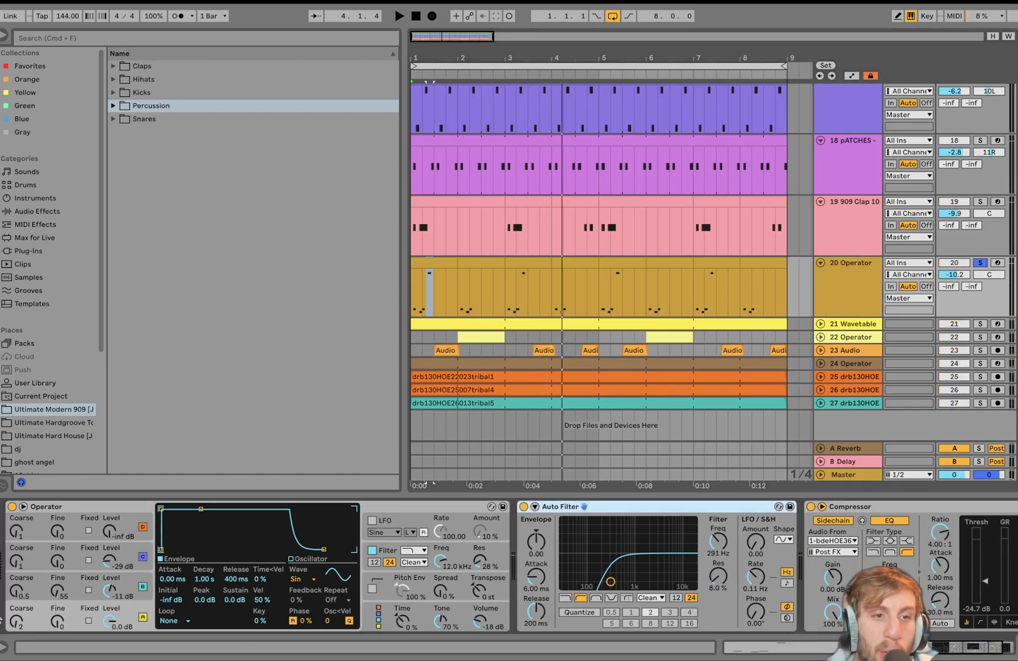
click(30, 616)
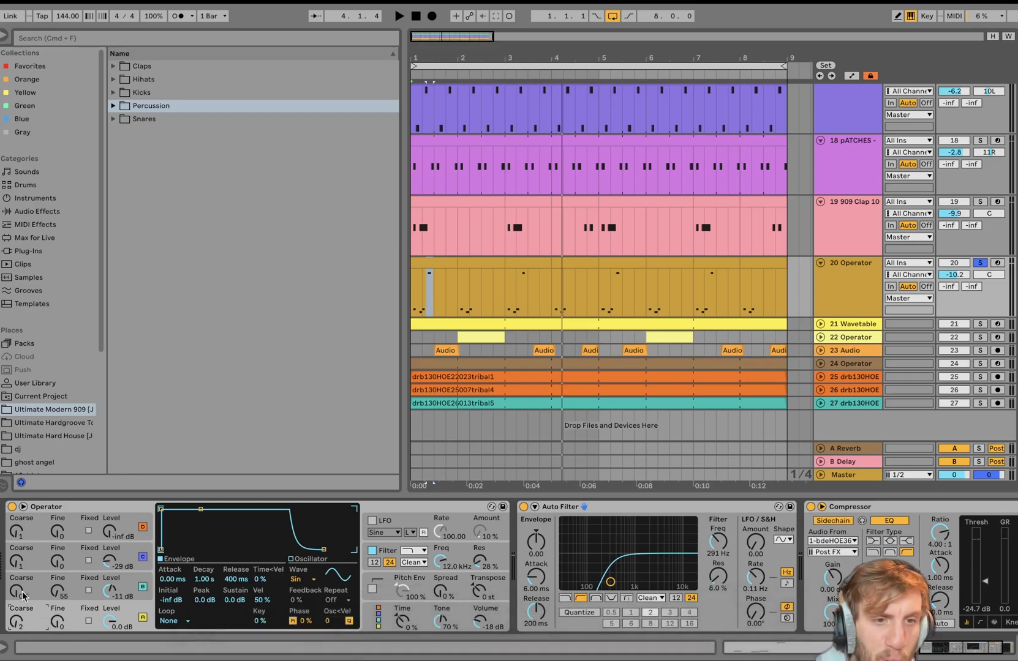
key(space)
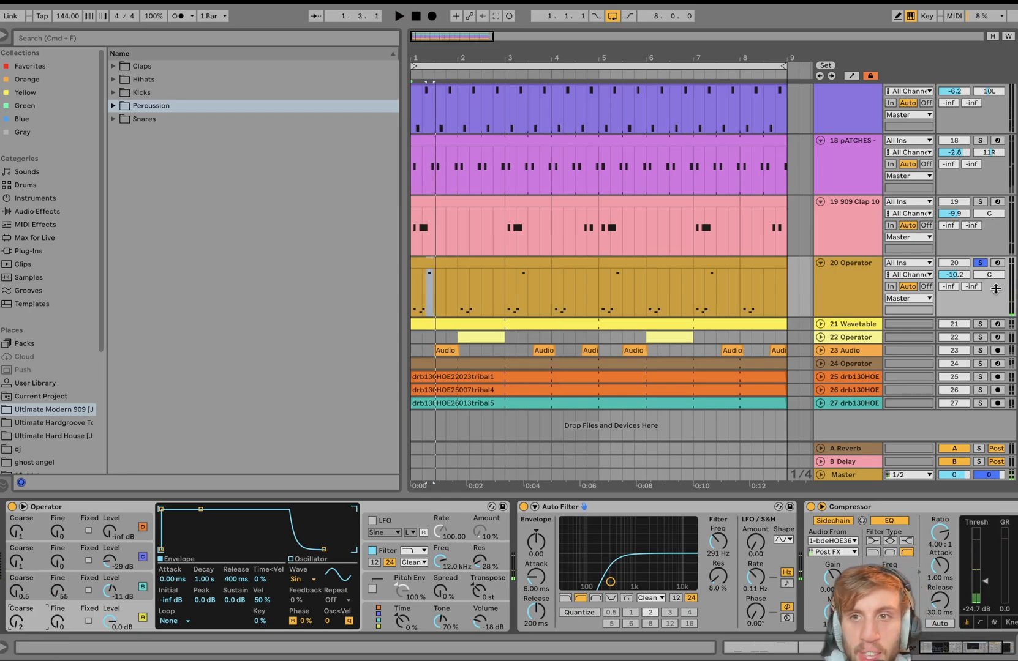
click(997, 263)
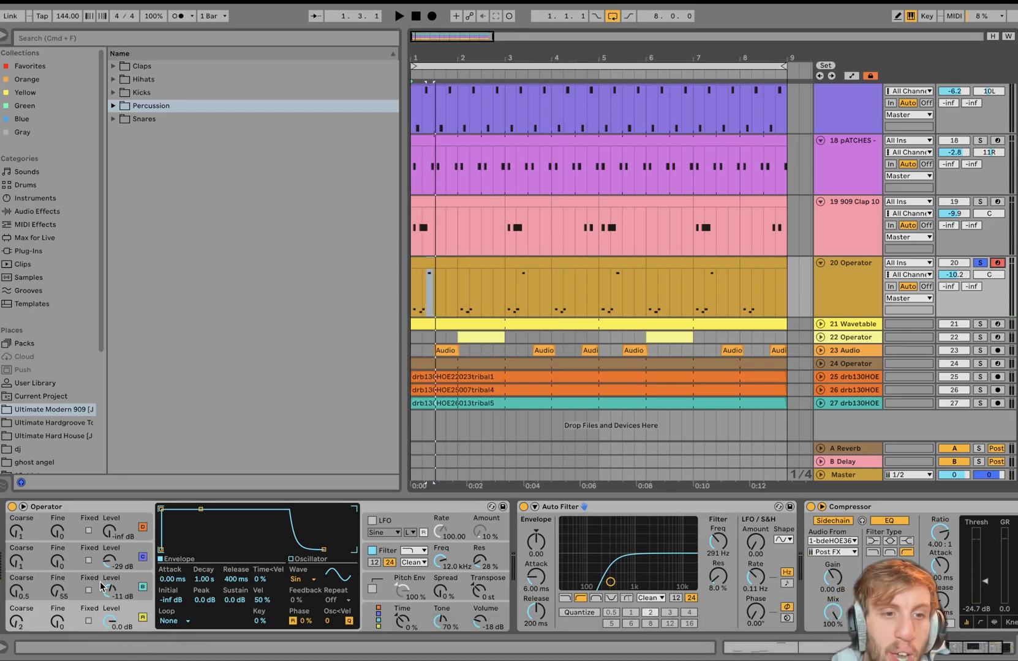
key(z)
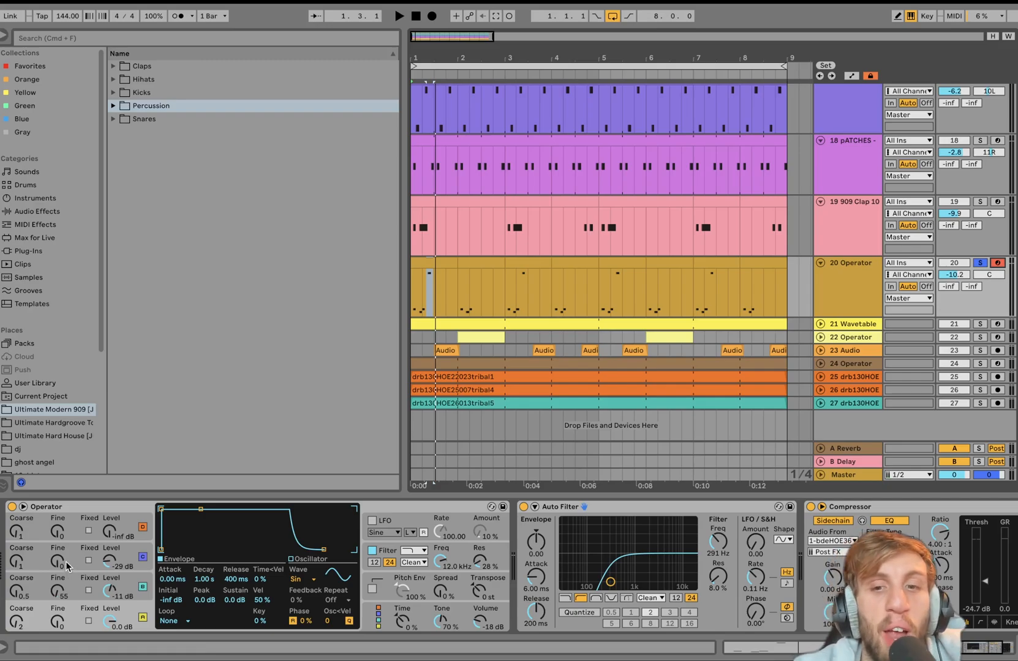
key(space)
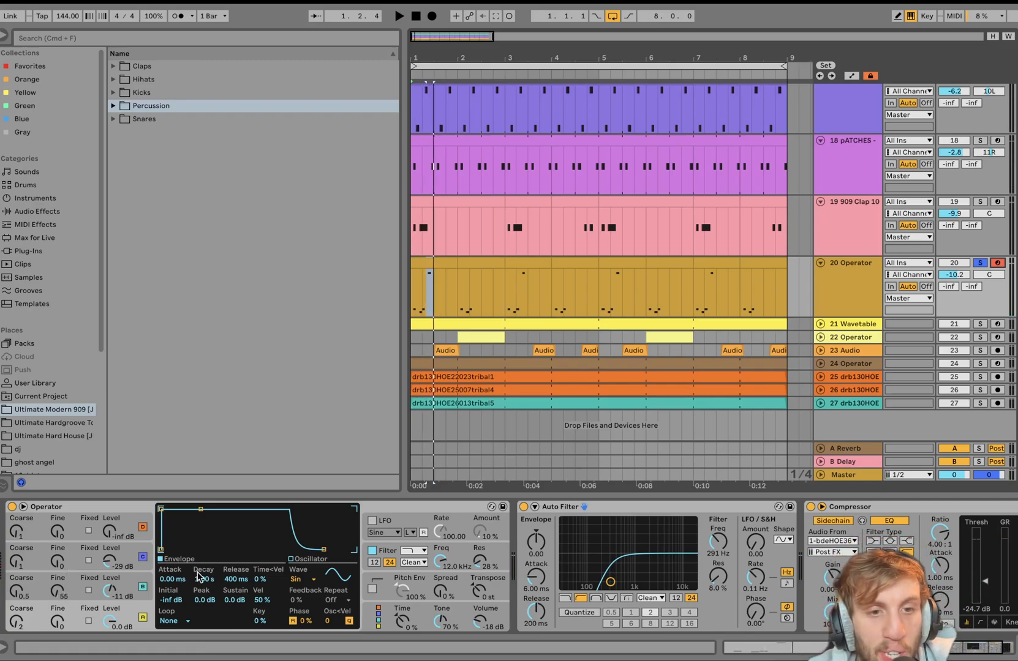
Step: Show the envelopes of Operator's oscillators B and C, and the Auto Filter and Compressor that follow
click(133, 577)
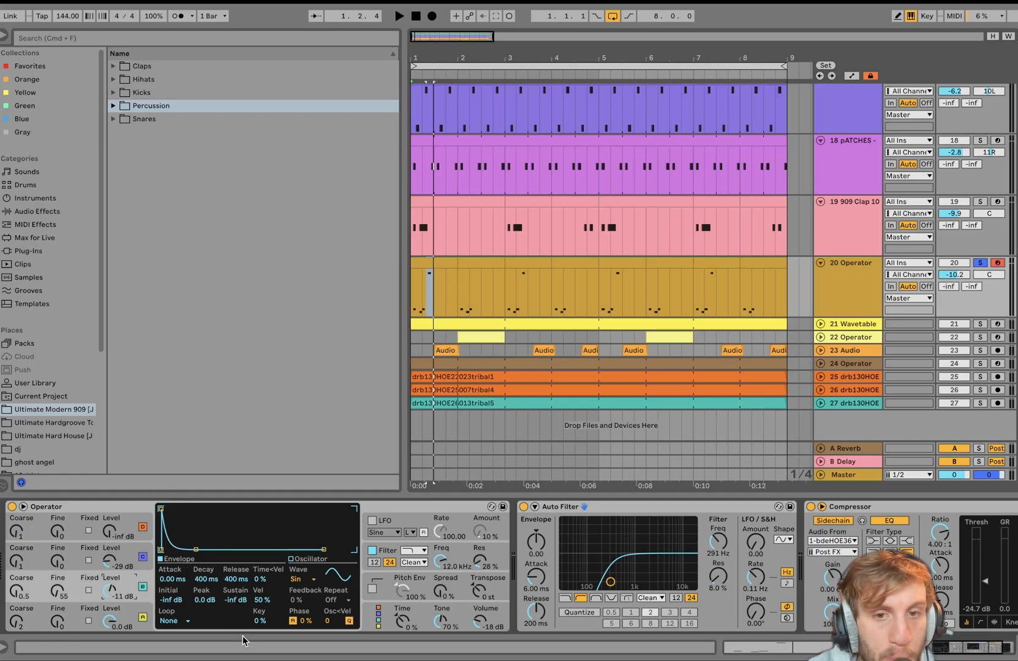
click(127, 559)
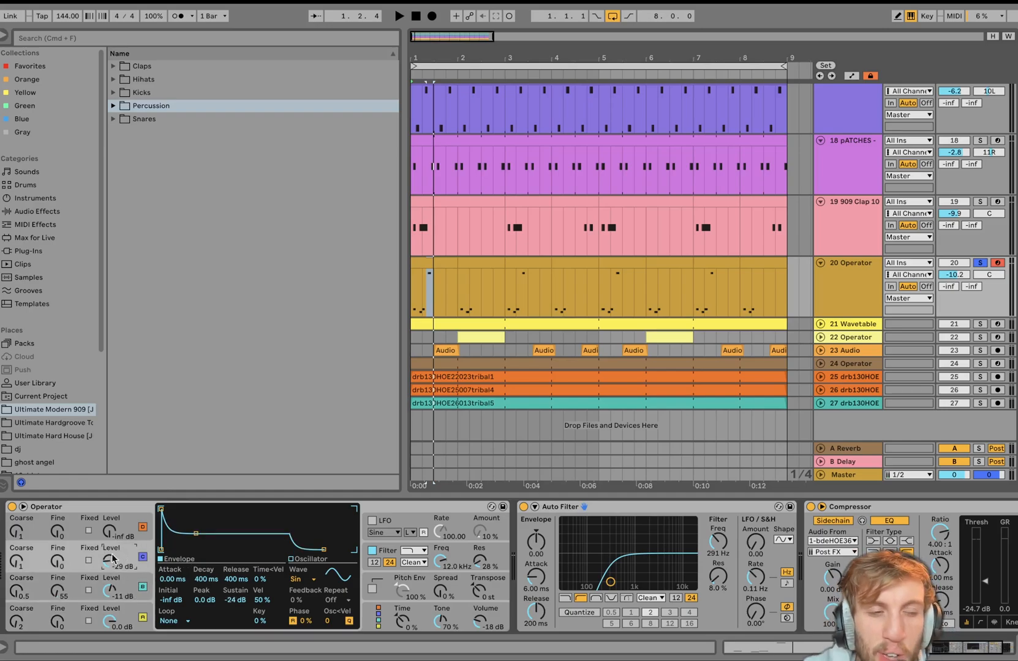
scroll(104, 565, right, 5)
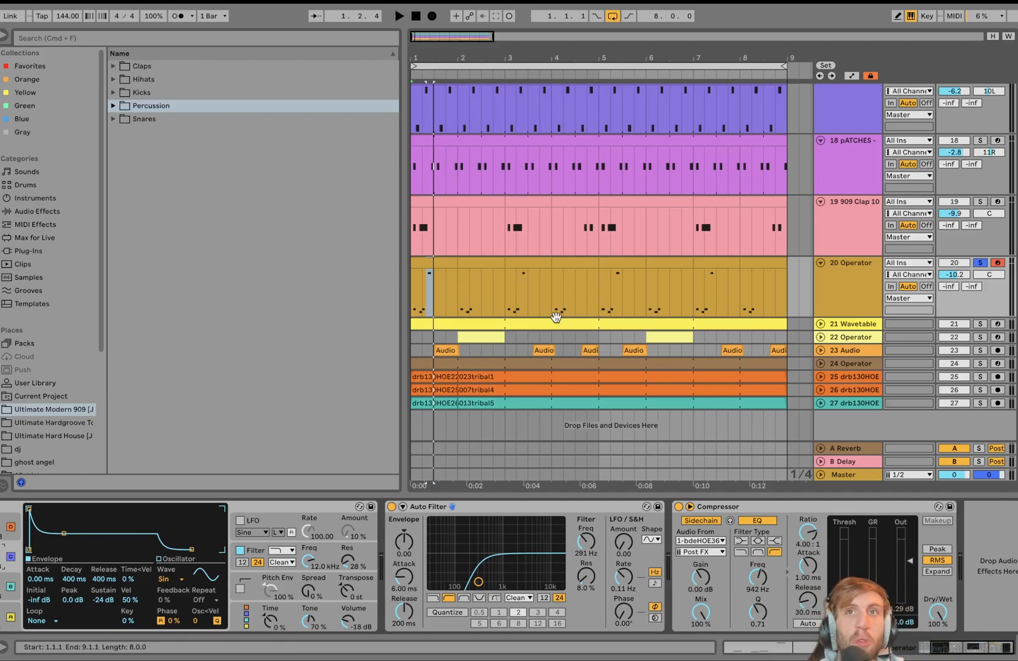
Step: Turn off the solo on Operator track 20 and play the full mix
key(space)
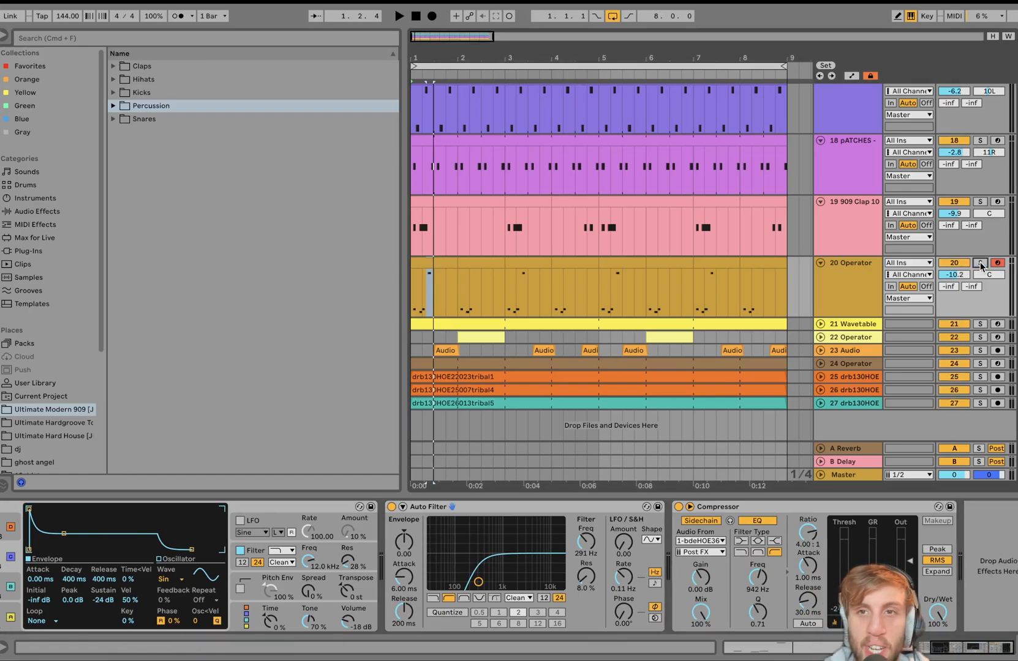
scroll(973, 265, up, 5)
scroll(980, 262, down, 5)
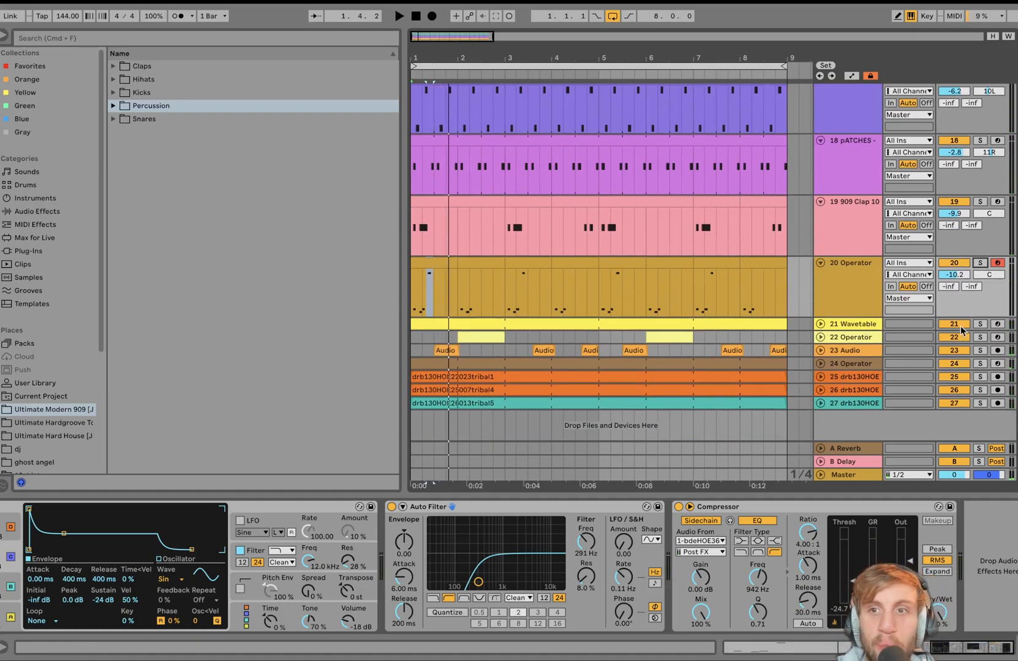
Step: Solo and unfold the Wavetable track 21, show its devices, play it, and select its clips
click(980, 325)
click(820, 324)
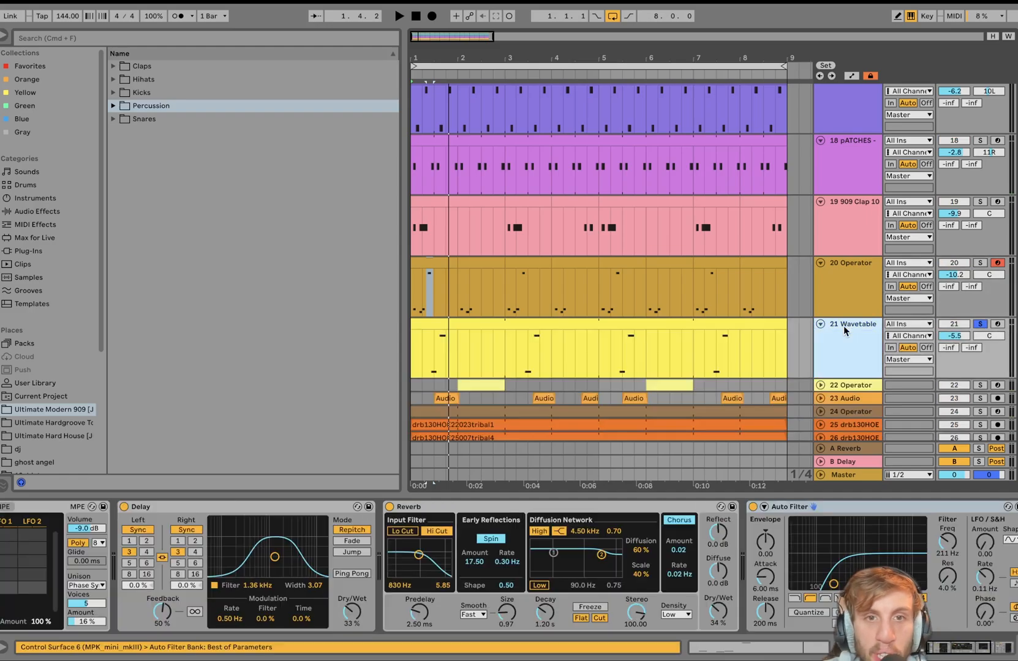
key(space)
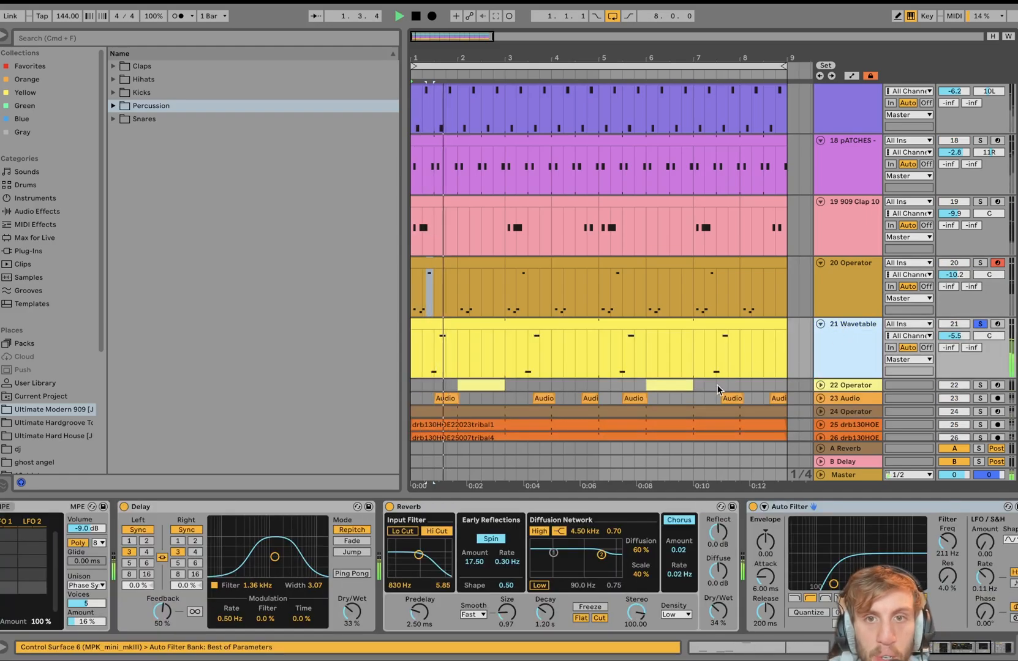
click(538, 327)
key(space)
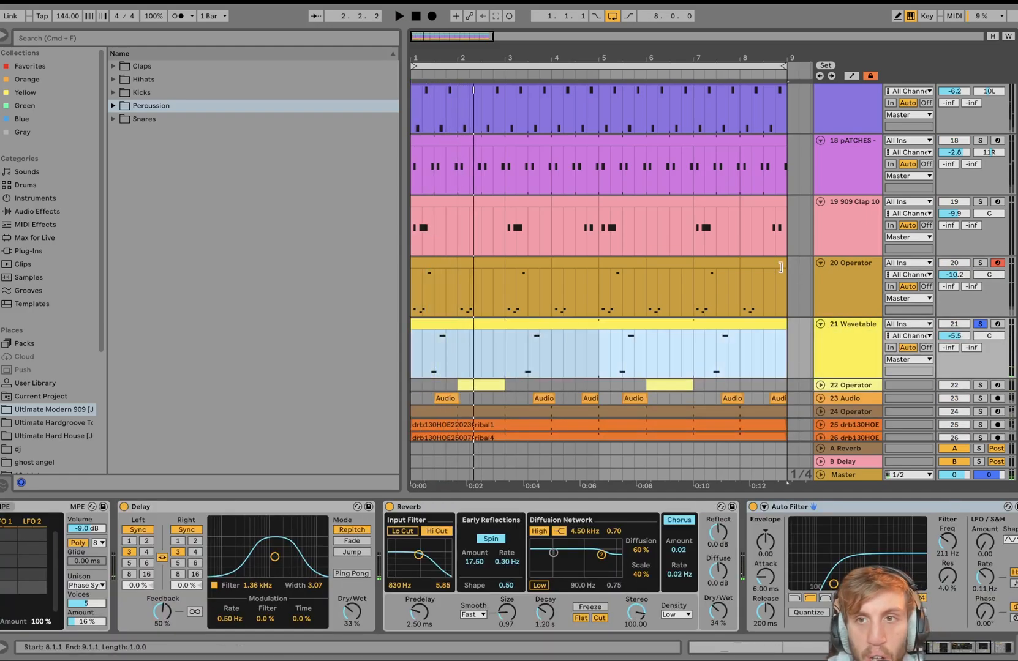
Step: Play Operator track 20 soloed together with Wavetable track 21, and open the Wavetable clip to examine its C1 and C#2 notes
click(980, 263)
key(space)
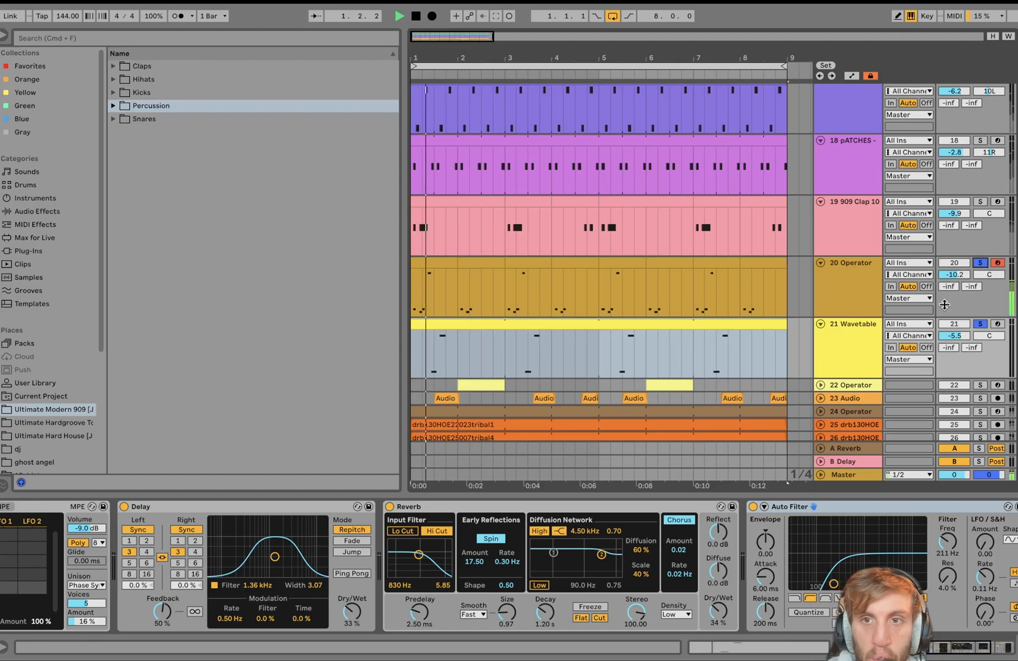
click(581, 325)
double_click(581, 325)
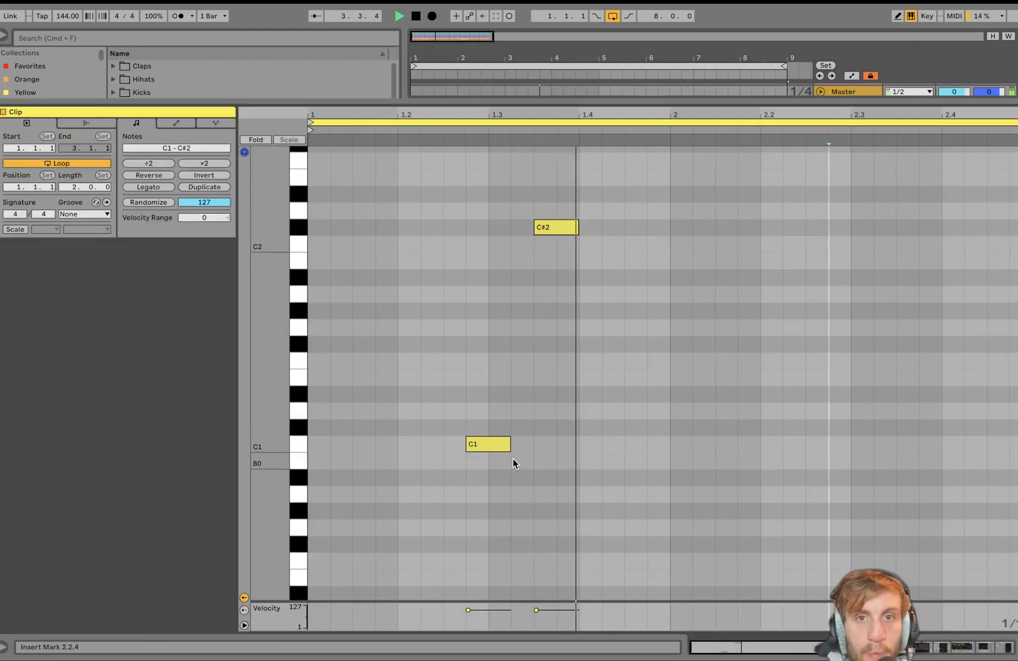
key(space)
click(475, 449)
click(556, 263)
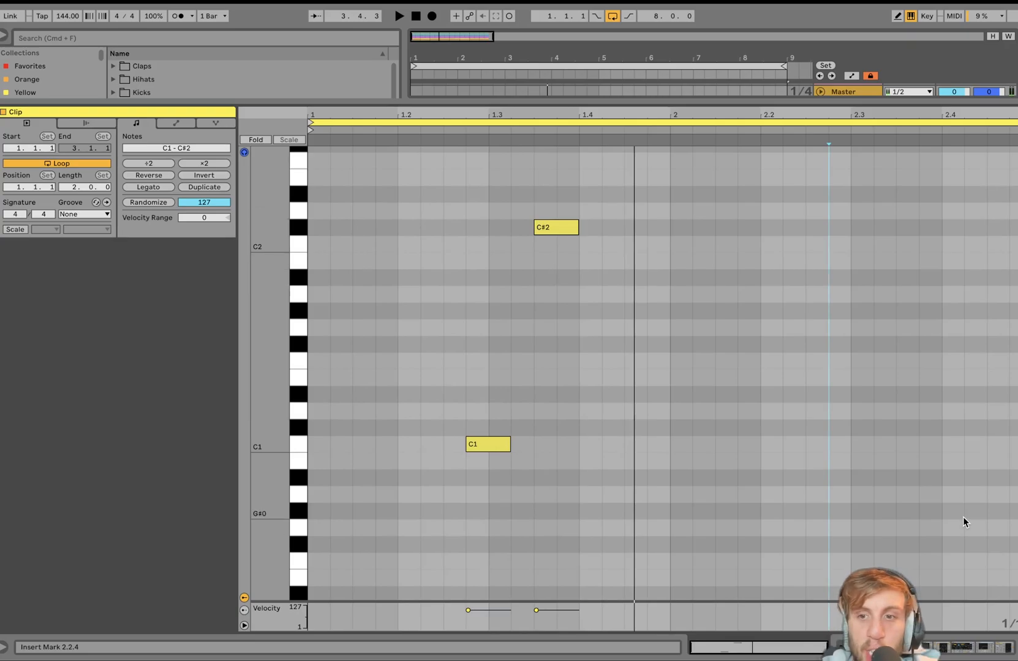
Step: Show the Wavetable track's devices and examine Wavetable's modulation matrix, Env 2 and Amp envelope
click(962, 648)
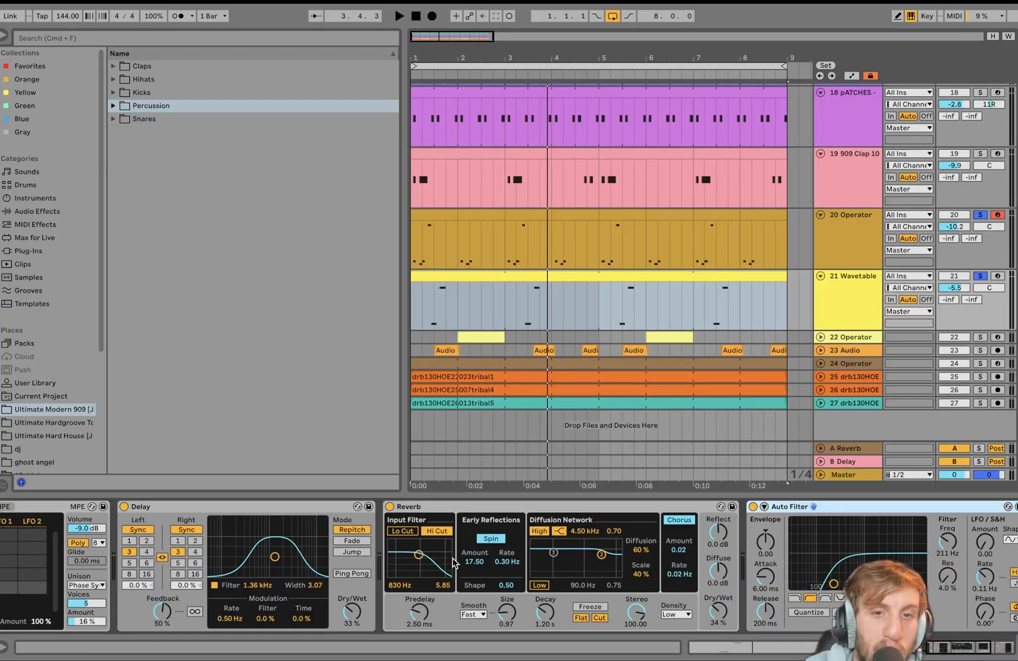
scroll(453, 563, left, 10)
click(95, 511)
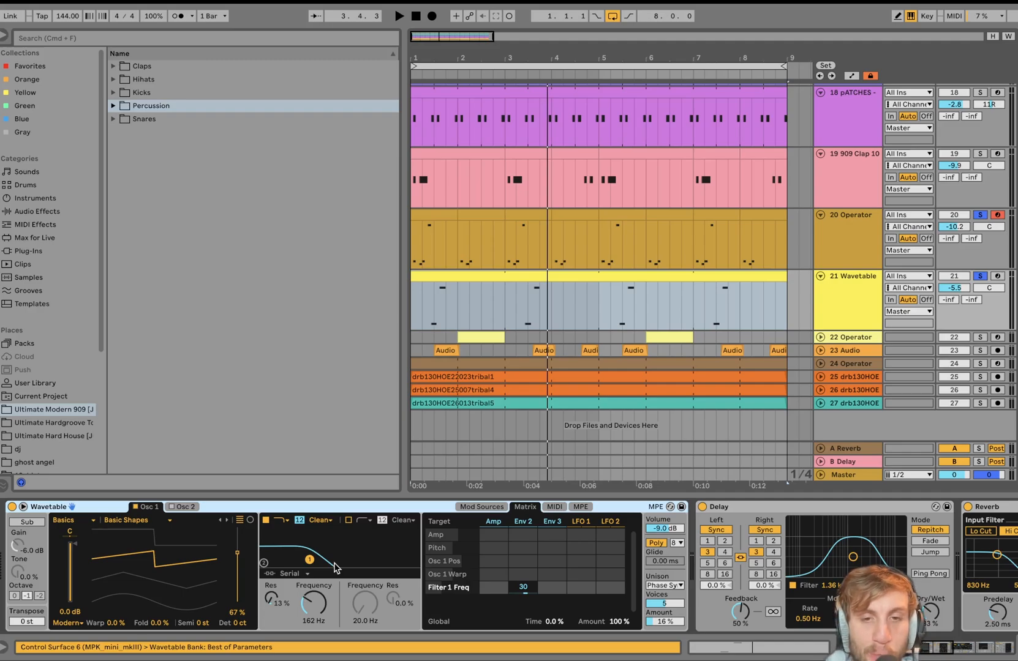
click(522, 521)
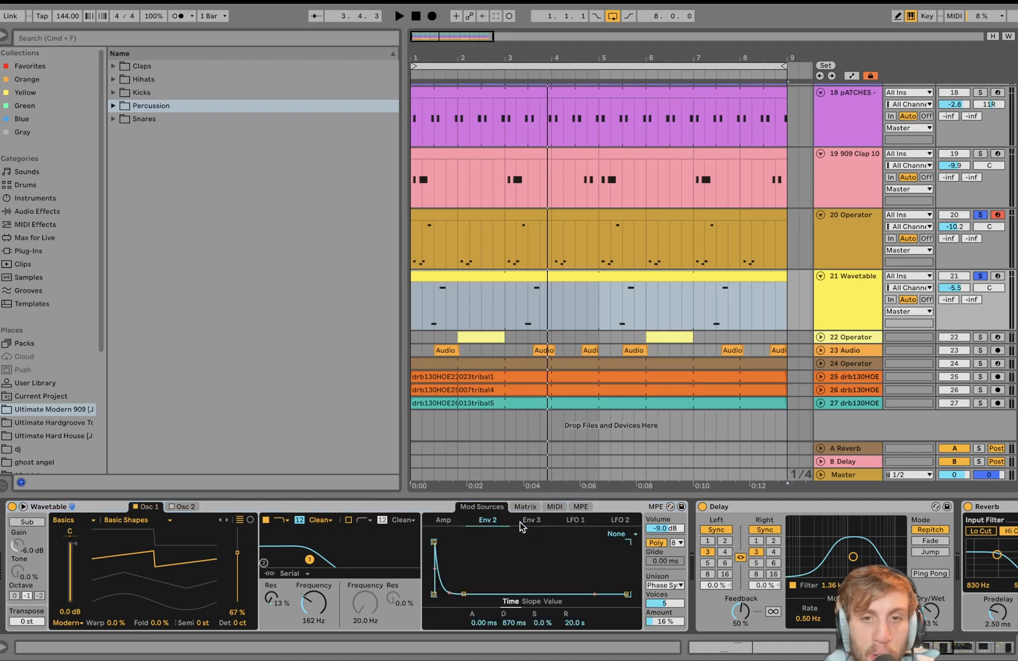
click(456, 527)
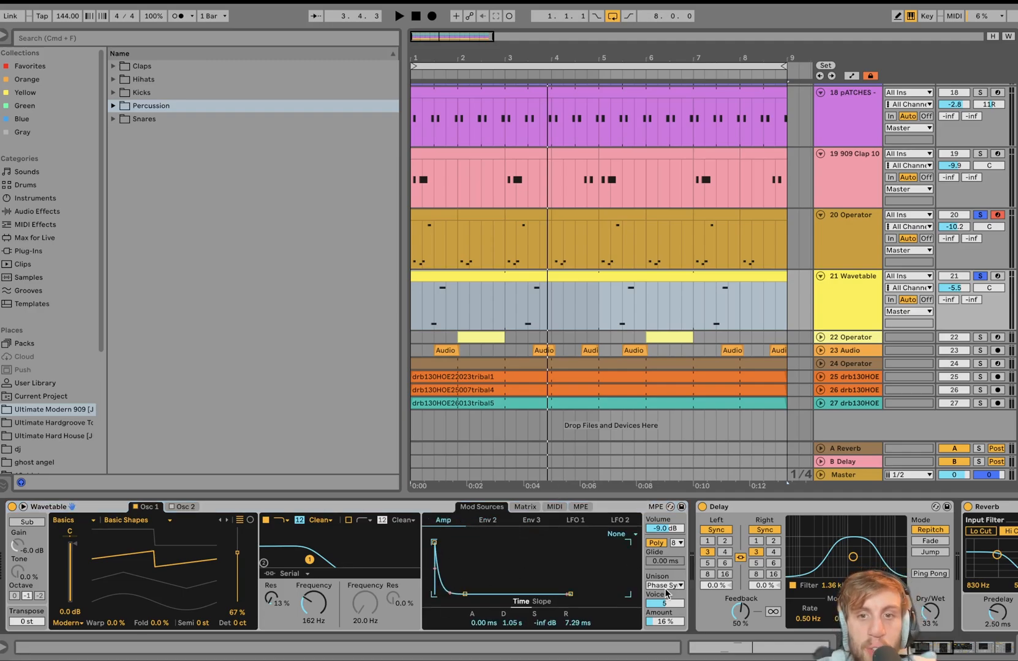
scroll(665, 593, right, 3)
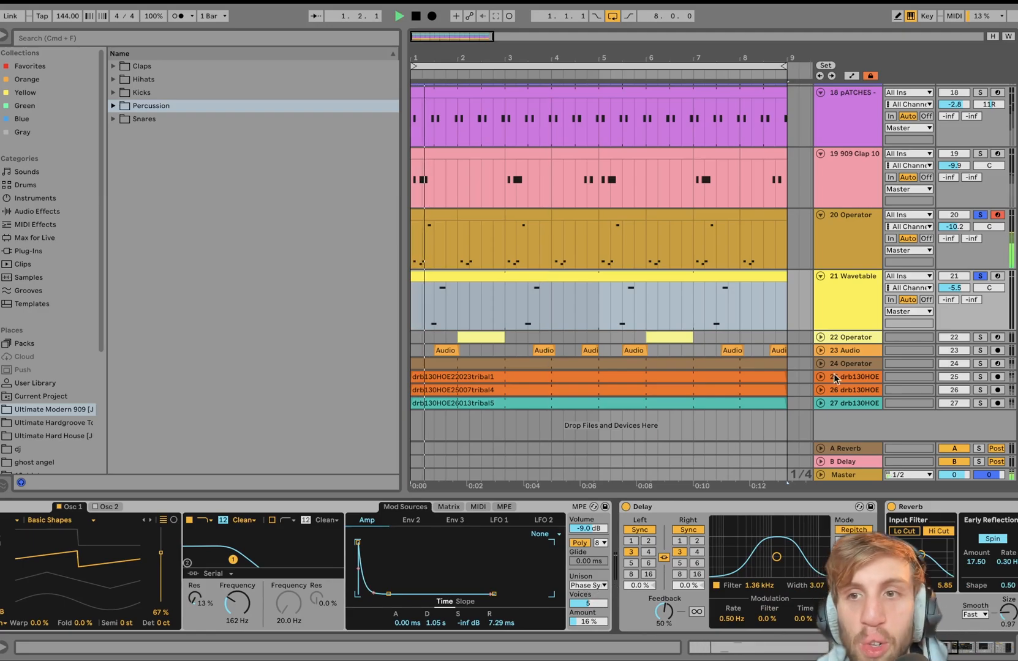
Step: Solo only Wavetable track 21 and play it from 1.2.1
click(980, 276)
key(space)
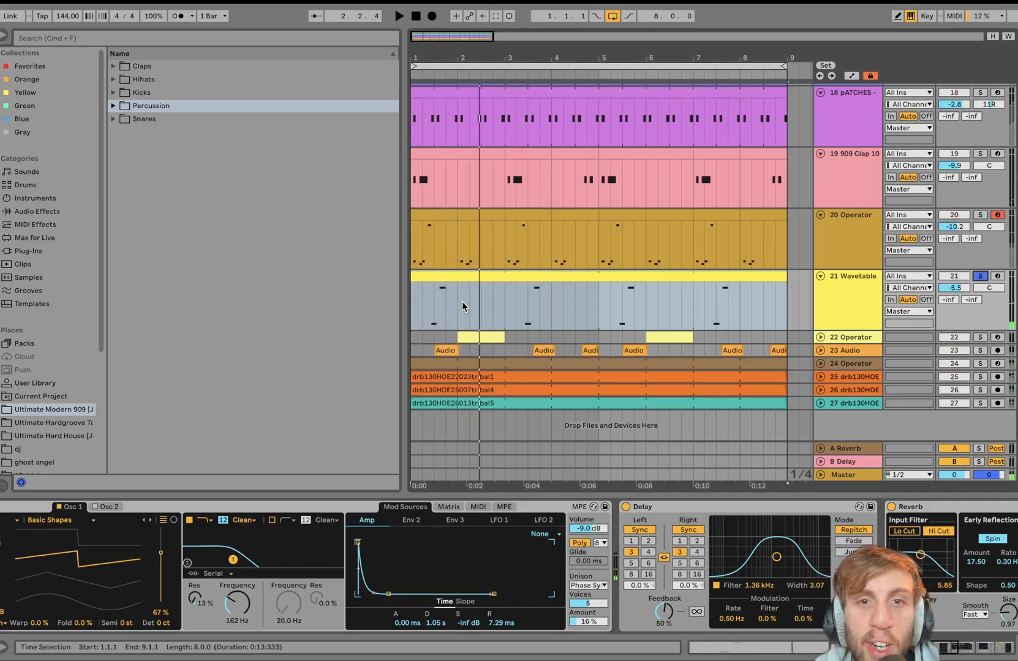
click(422, 317)
key(space)
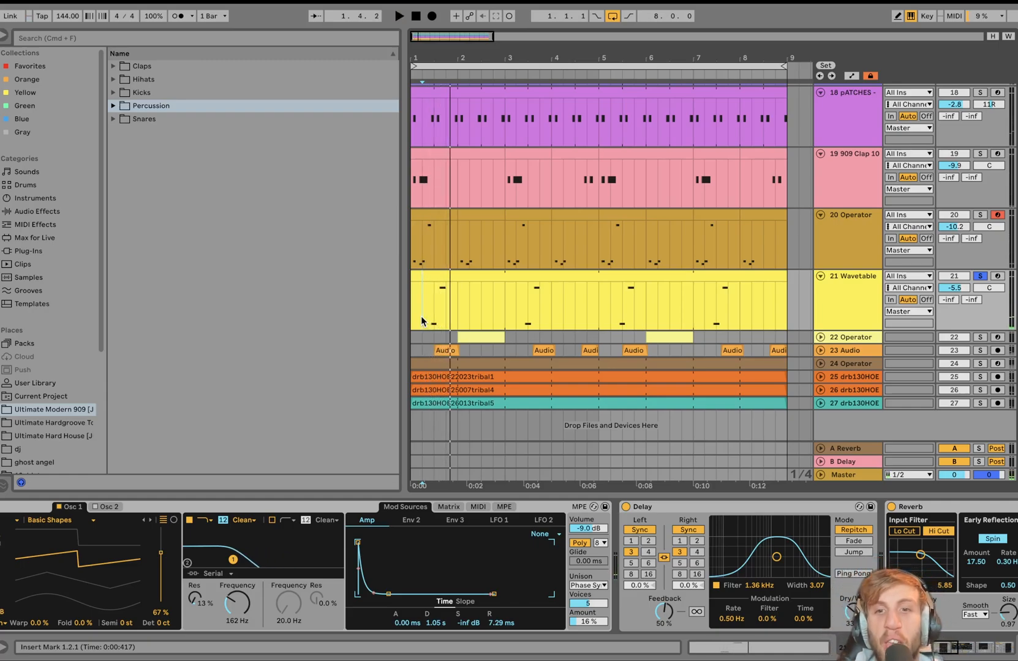
Step: Audition Wavetable with its unison mode changed from Phase Sync to Noise
scroll(549, 595, left, 5)
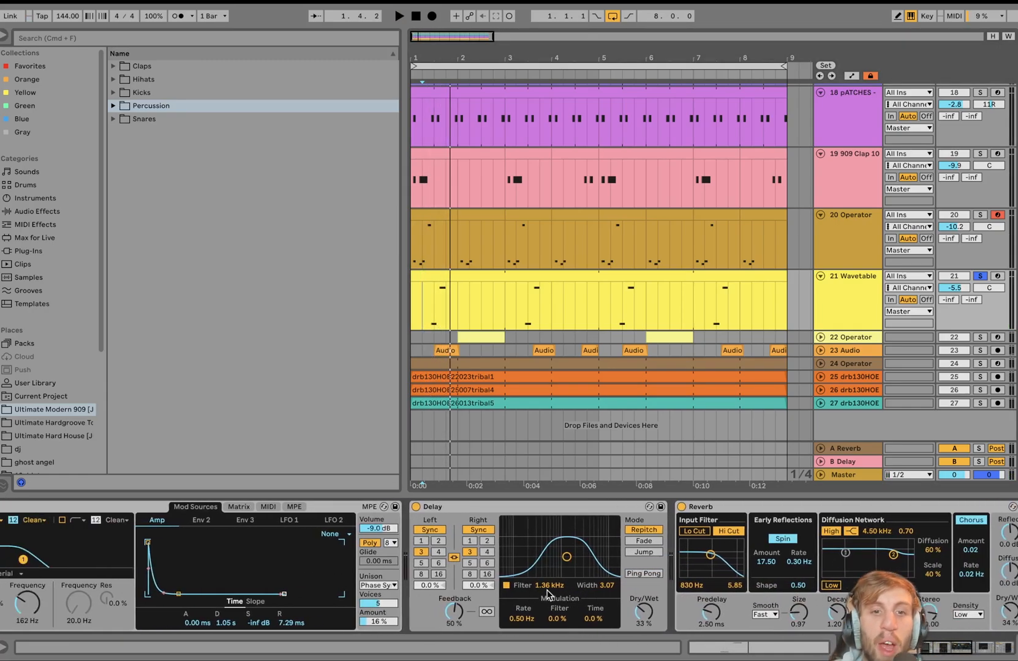
click(662, 586)
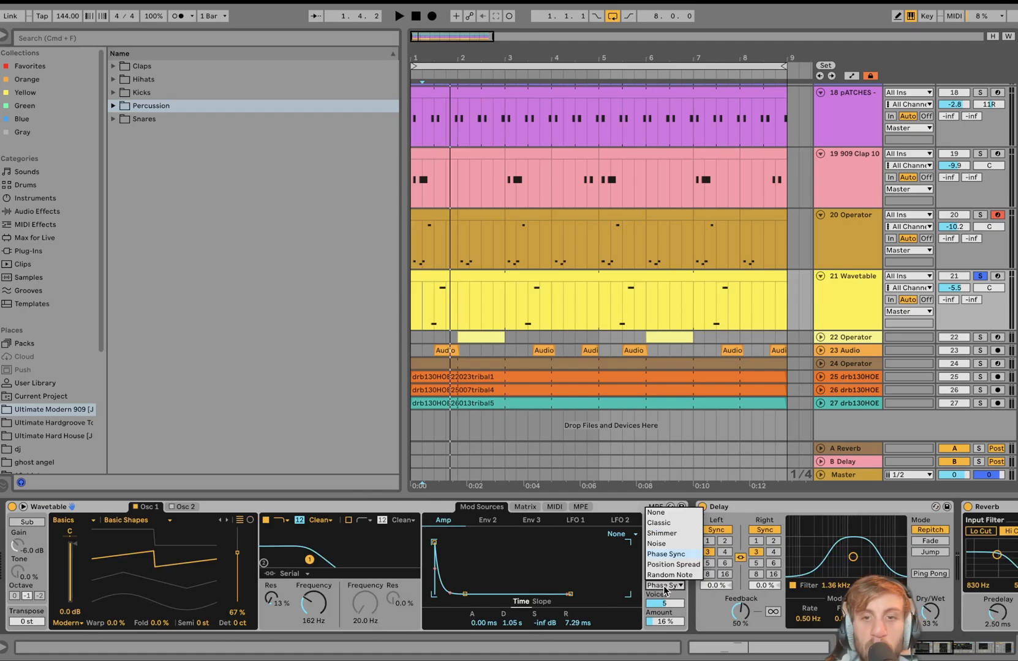
click(665, 588)
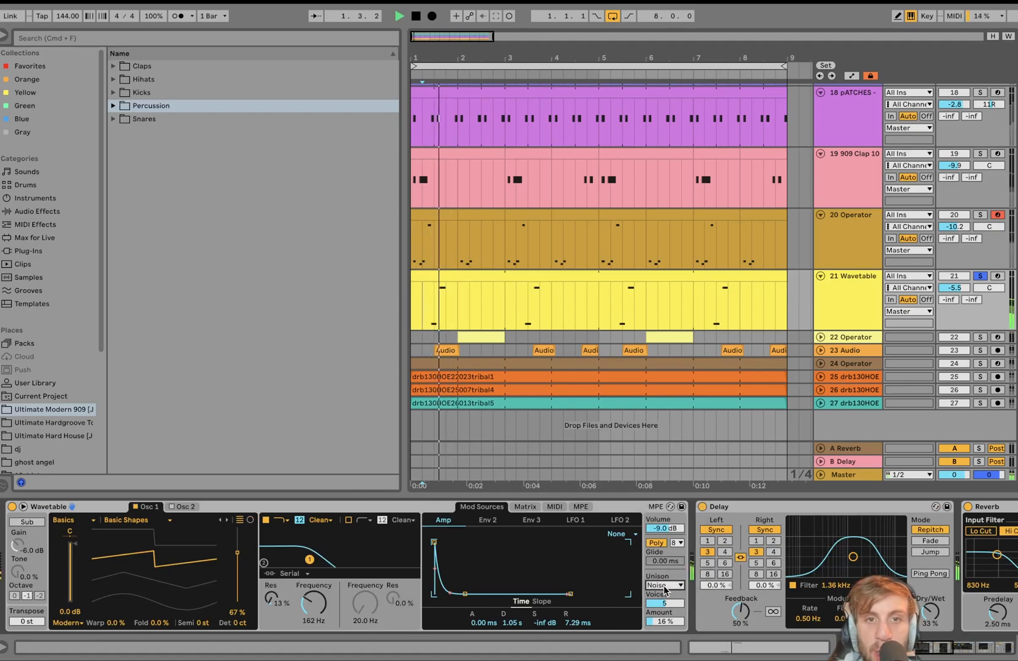
Step: Examine the Delay, Reverb, Auto Filter and Compressor that follow Wavetable while playing the soloed track
scroll(664, 588, right, 10)
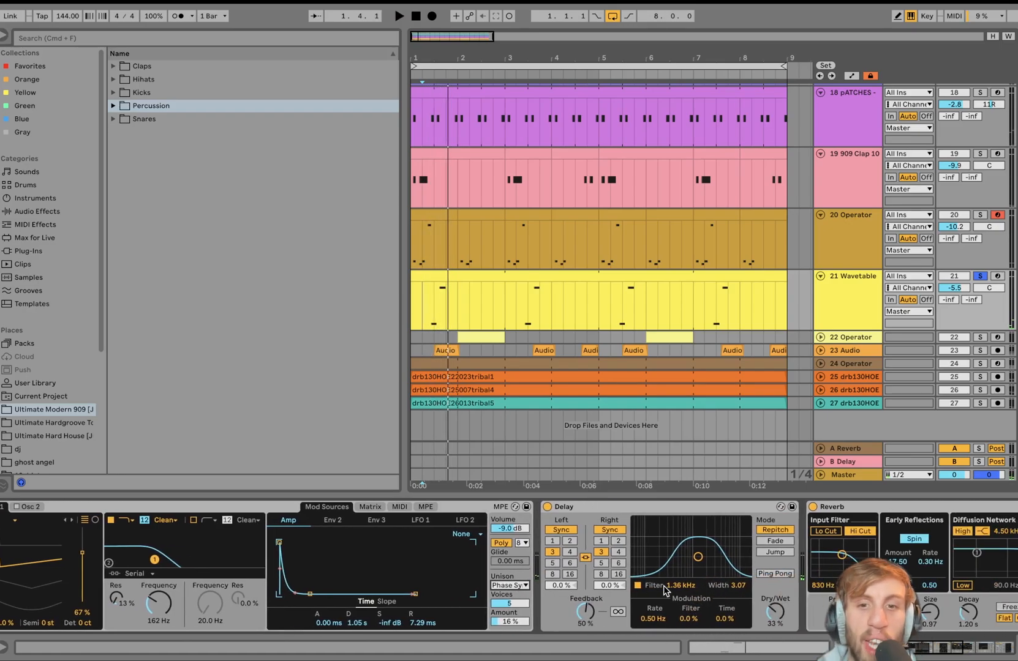
scroll(469, 541, right, 15)
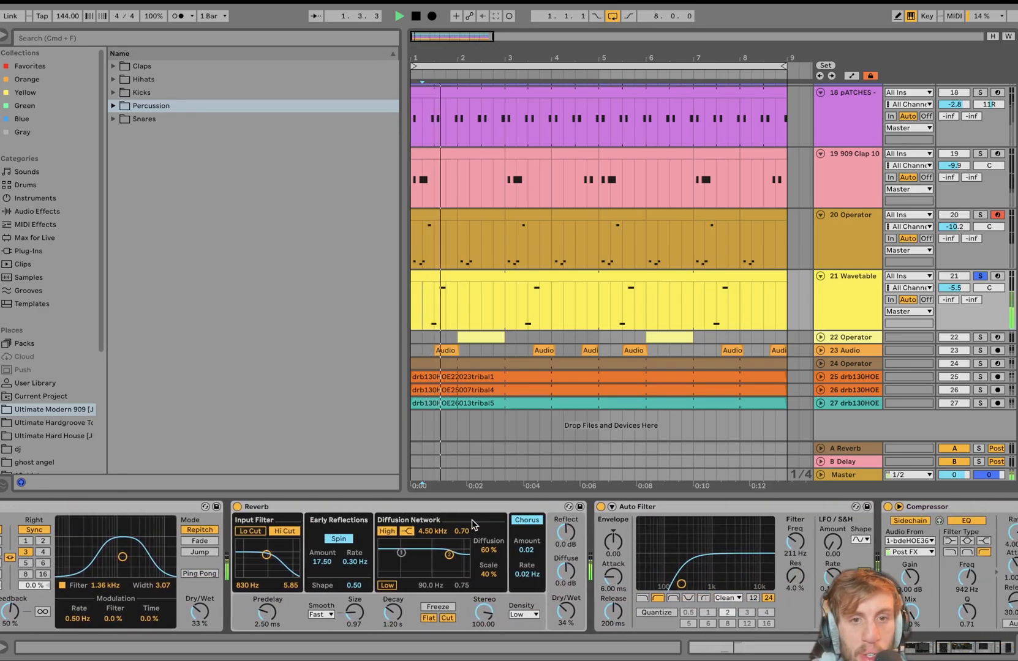
scroll(472, 572, right, 7)
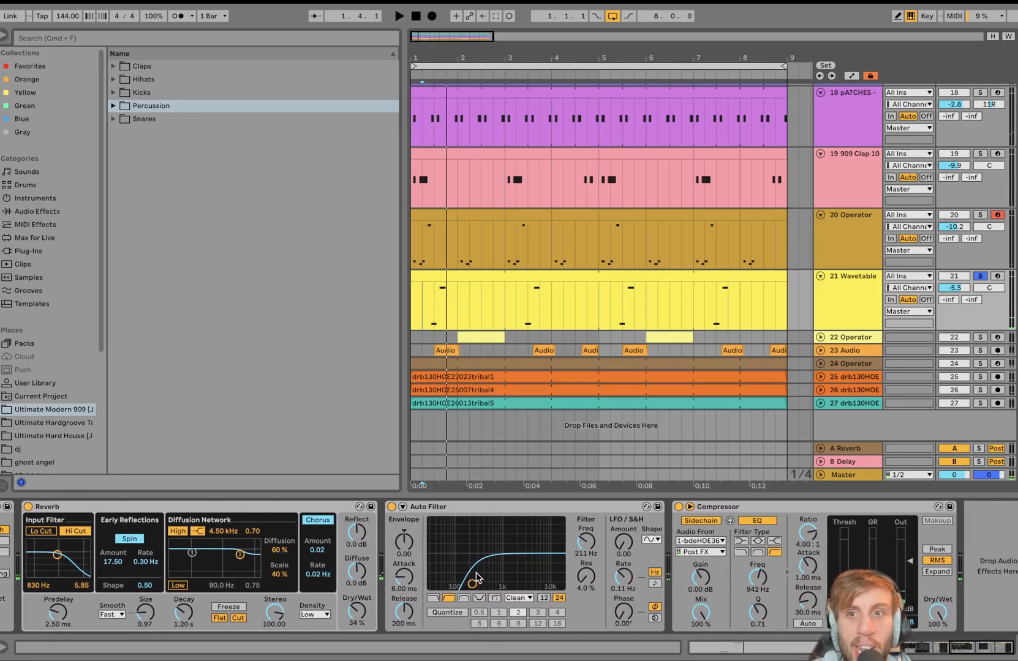
Step: Add Operator track 20 to the solo, select the Wavetable clips and play both tracks together from bar 1
click(980, 214)
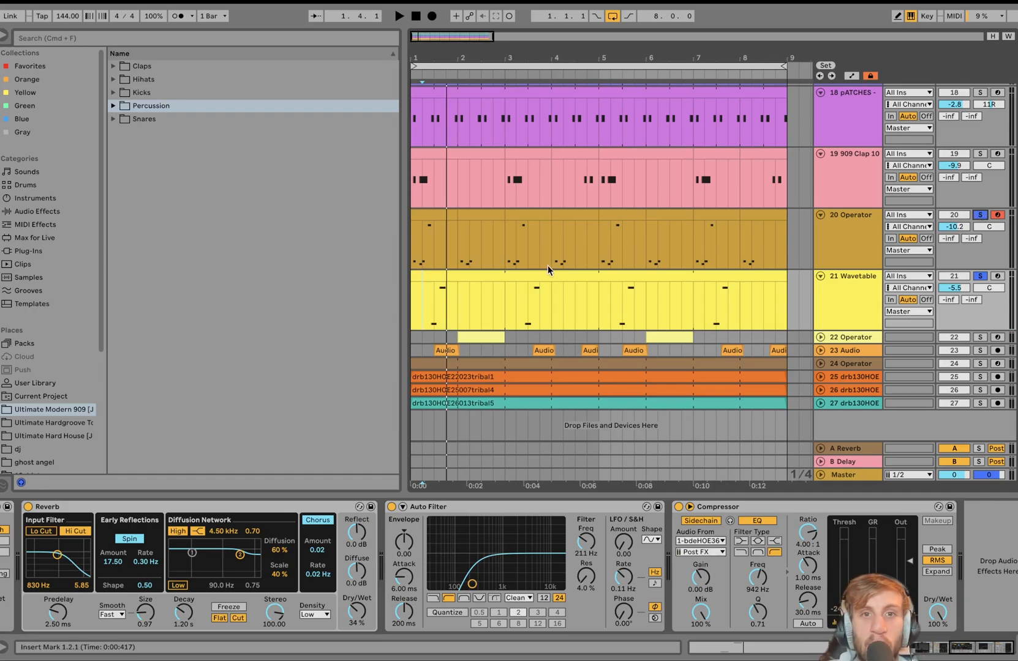
click(437, 275)
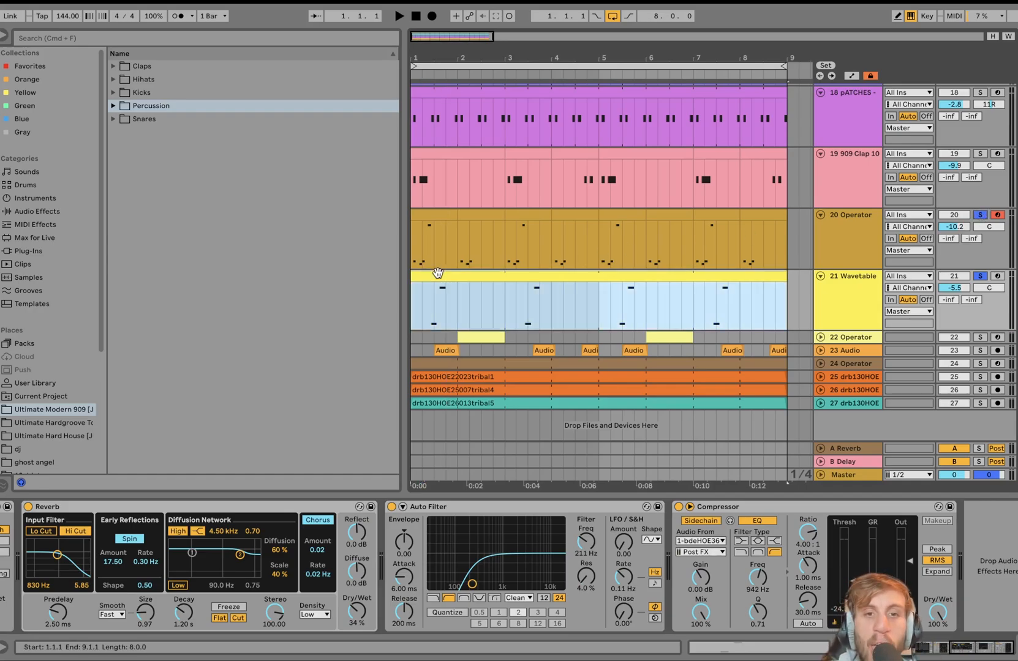
key(space)
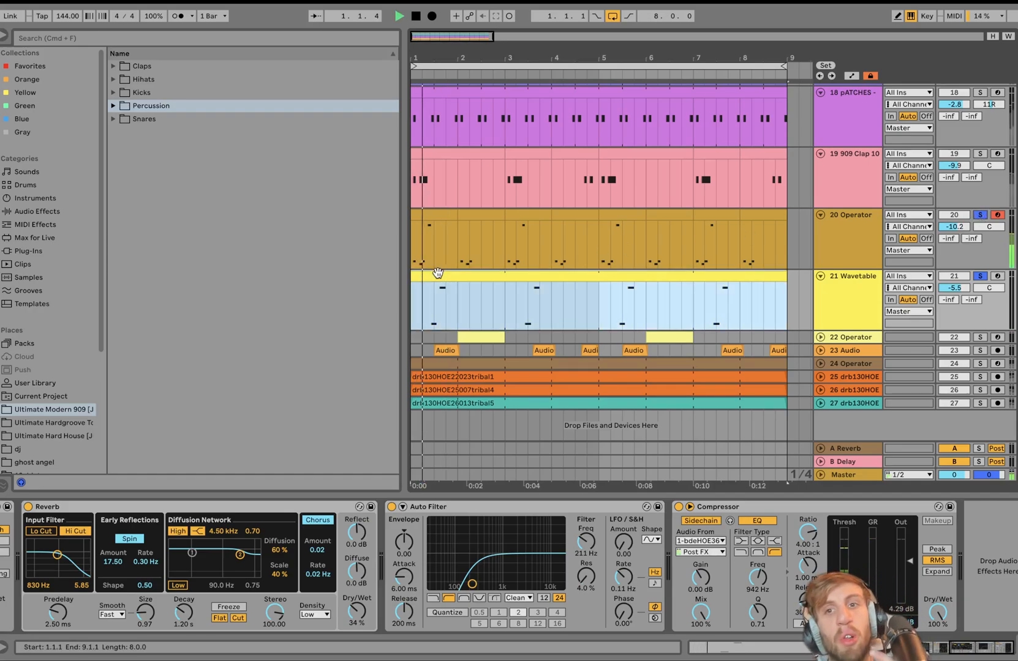
key(space)
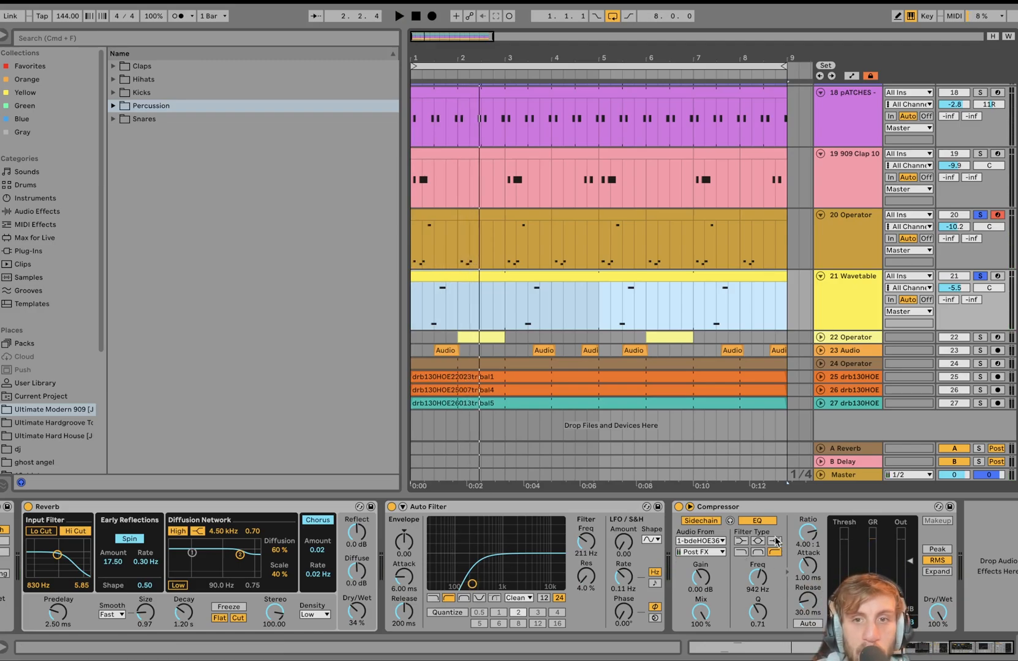
Step: Solo and unfold Operator track 22 and play its first clip from 2.3.1
click(979, 336)
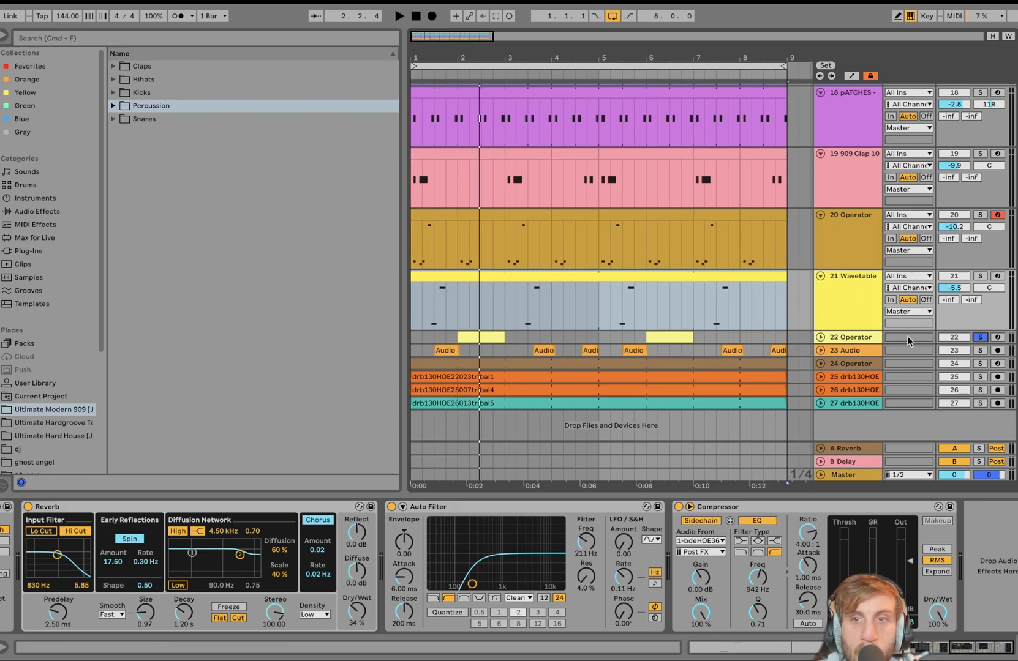
click(820, 337)
click(482, 368)
key(space)
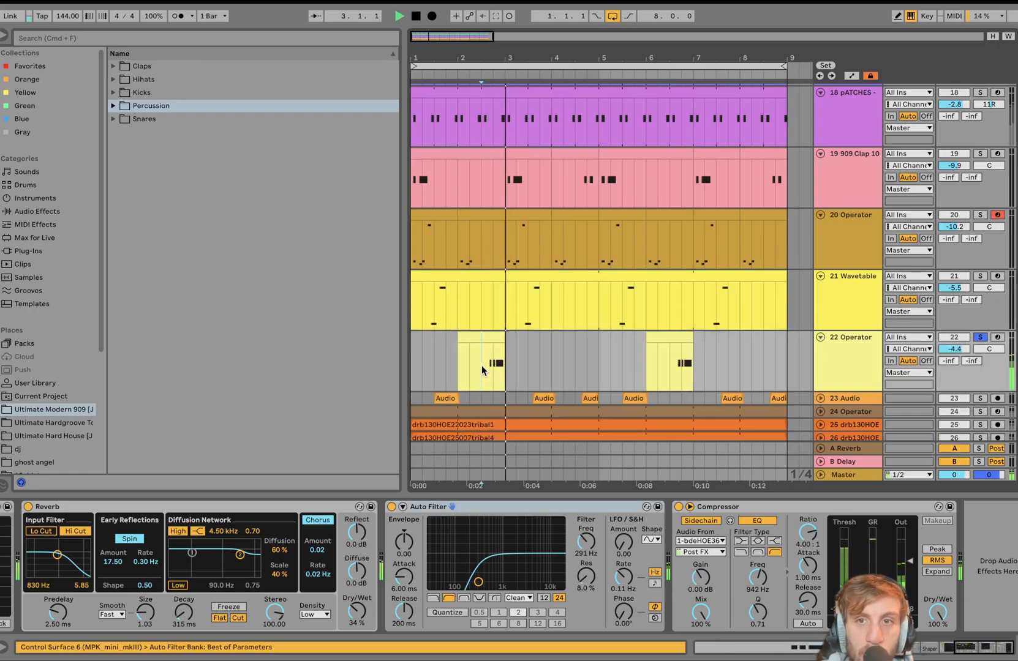
key(space)
key(space)
Step: Show track 22's Operator and Shaper devices while replaying its first clip
scroll(402, 599, left, 15)
key(space)
key(space)
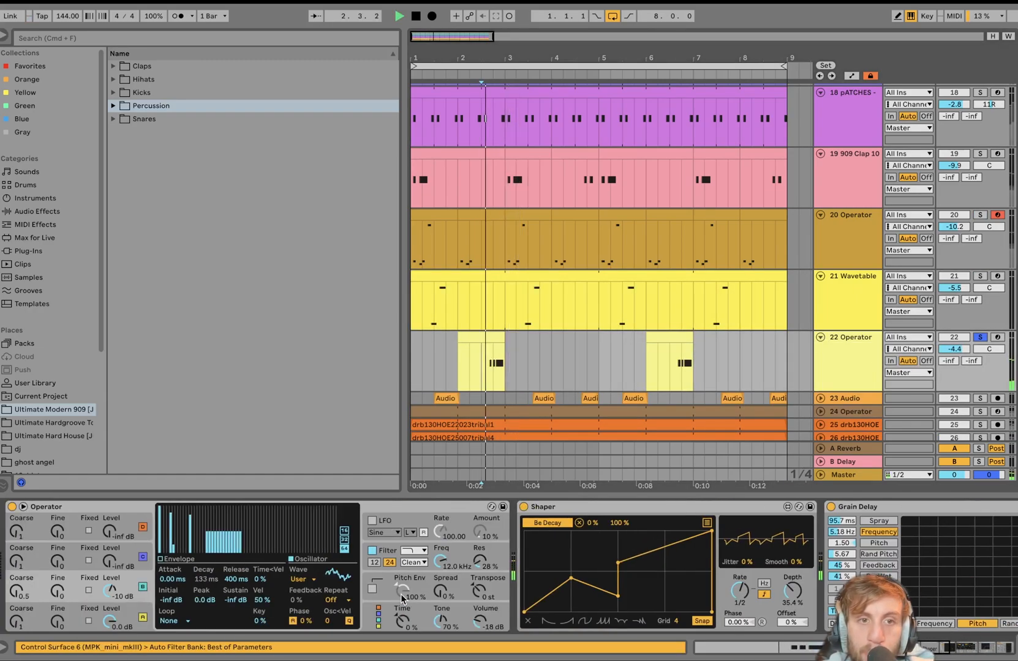
key(space)
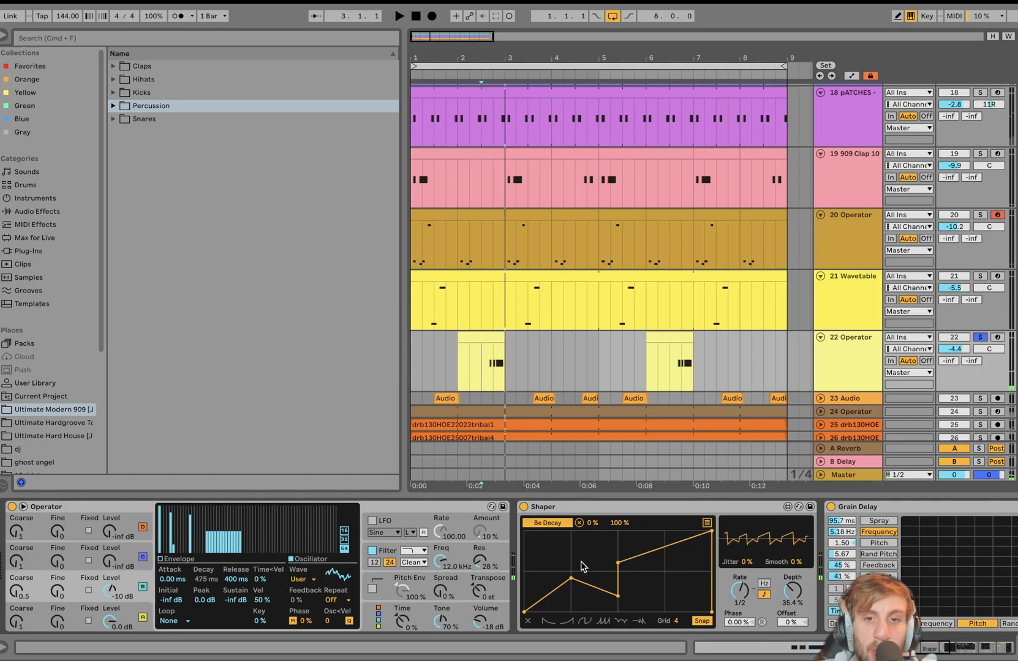
Step: Open track 22's first clip and play it to examine its three C1 notes
double_click(490, 338)
key(space)
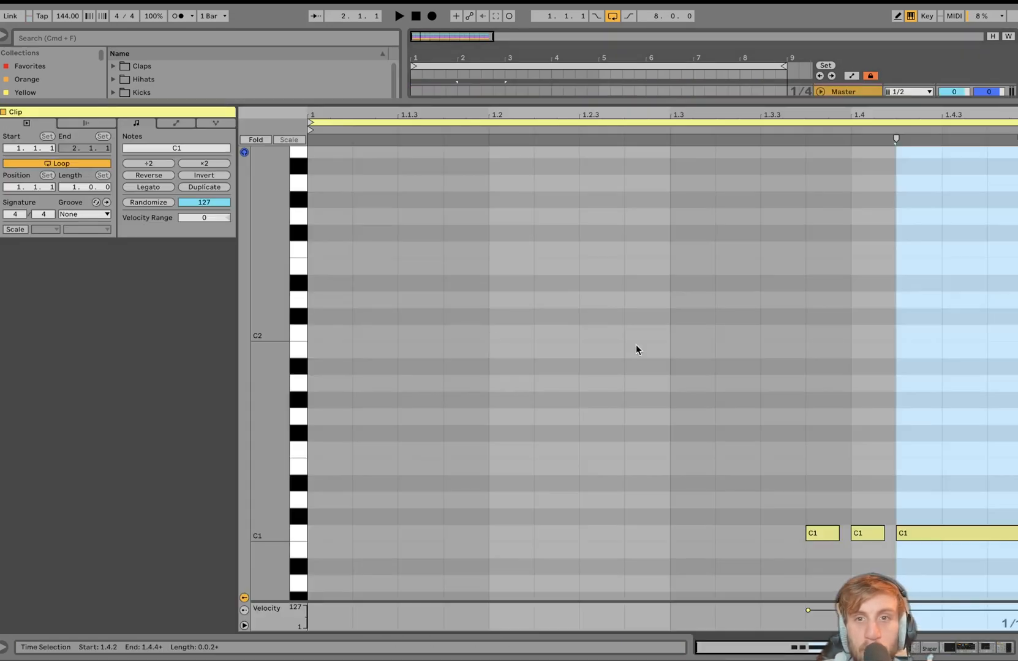
key(space)
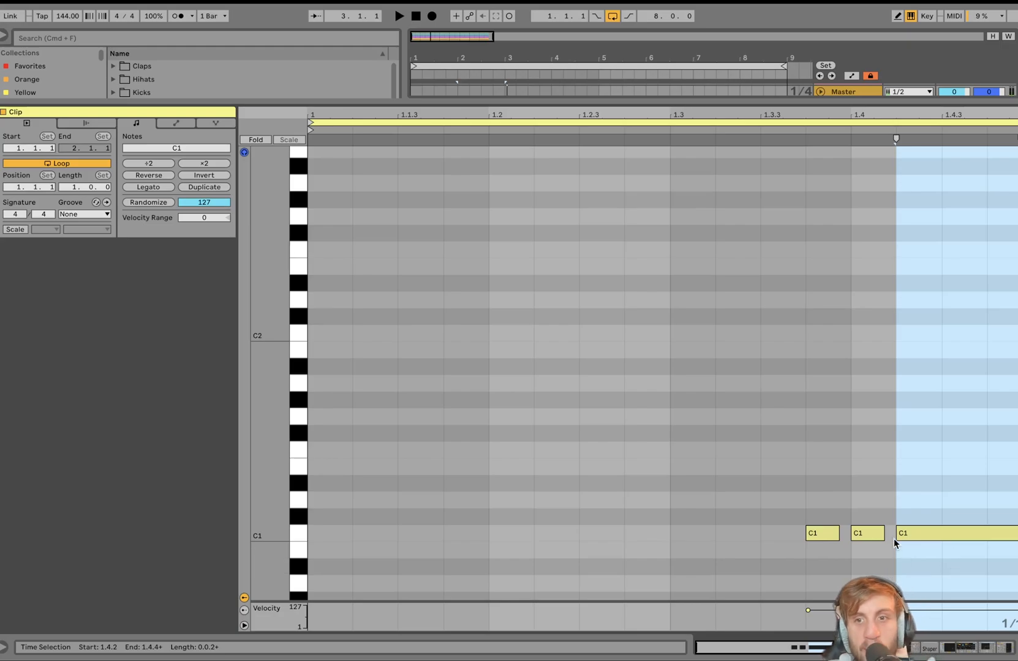
Step: Return to track 22's devices, compare Operator's oscillators A and B, and show oscillator B's envelope
click(980, 648)
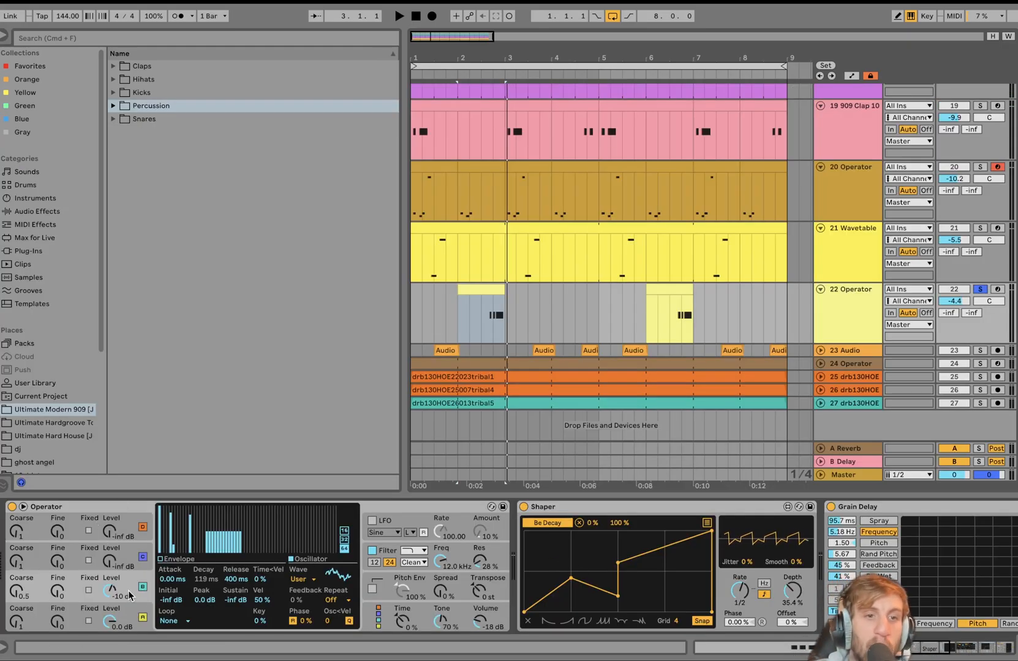
click(110, 621)
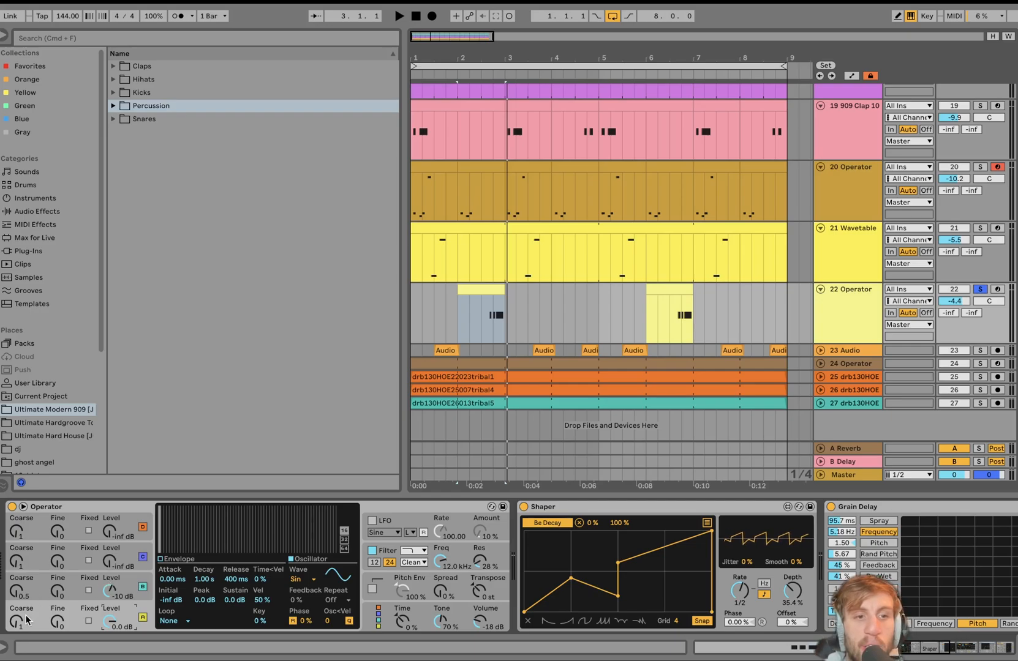
click(18, 587)
click(20, 618)
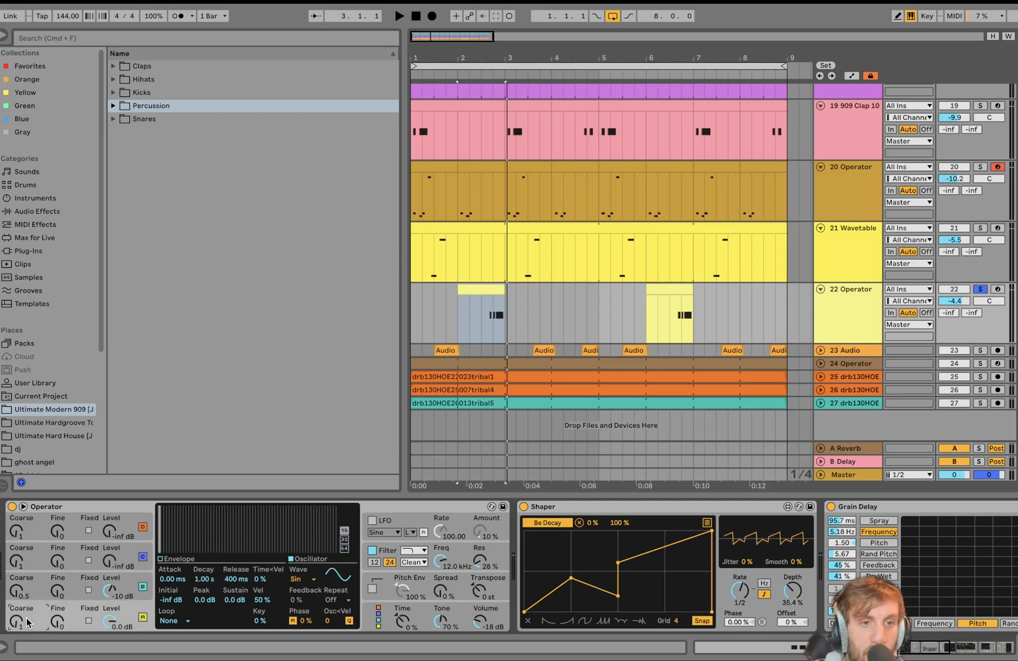
click(22, 588)
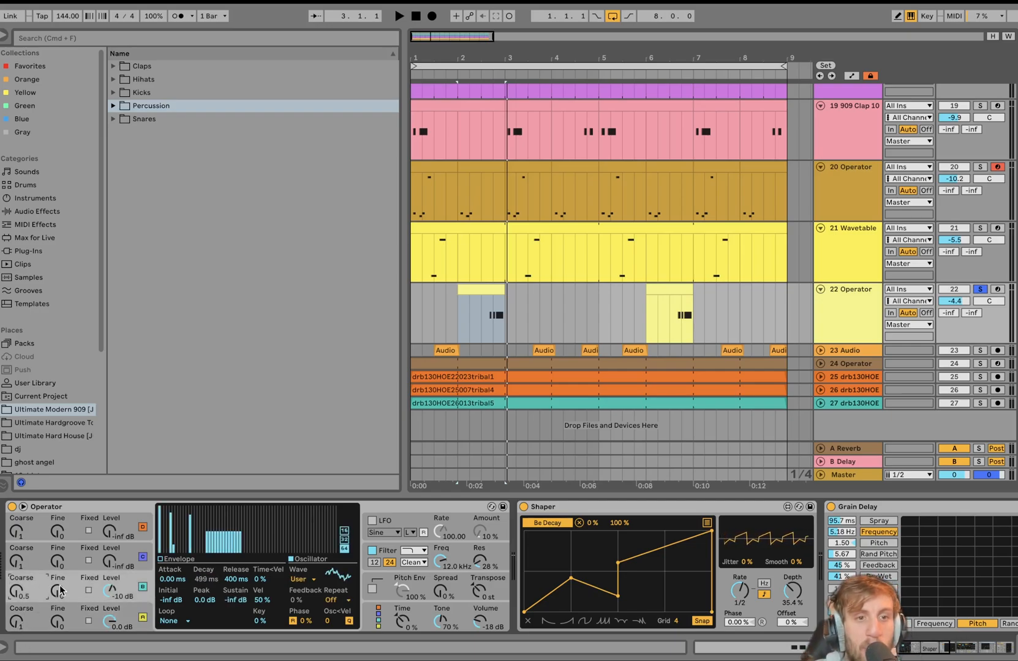
click(161, 559)
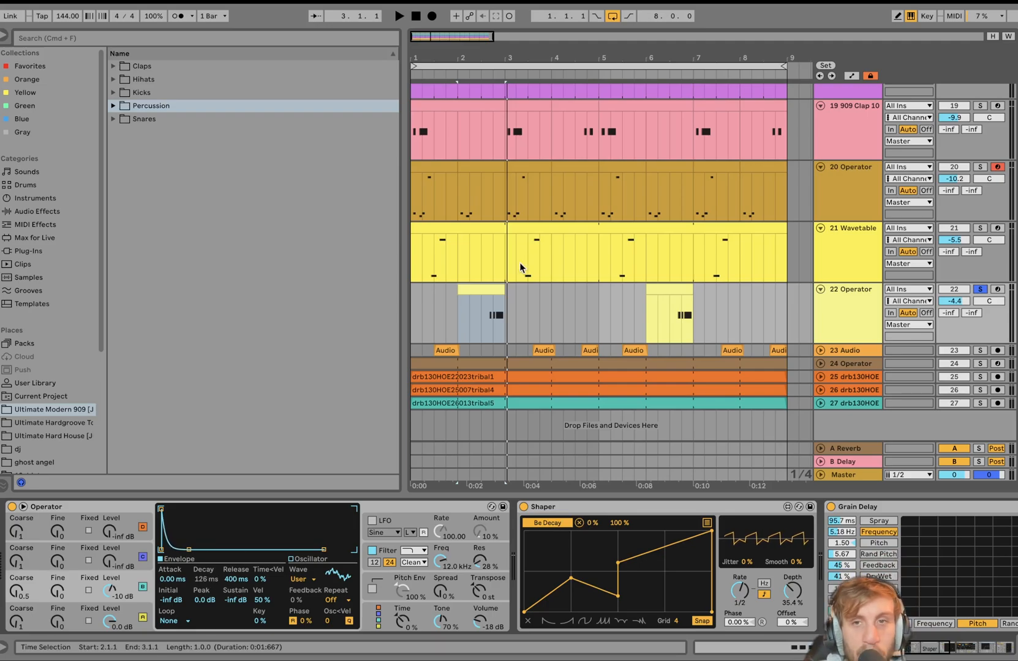
Step: Play Operator track 22 from 2.3.1 while examining Shaper's Be Decay curve
click(478, 335)
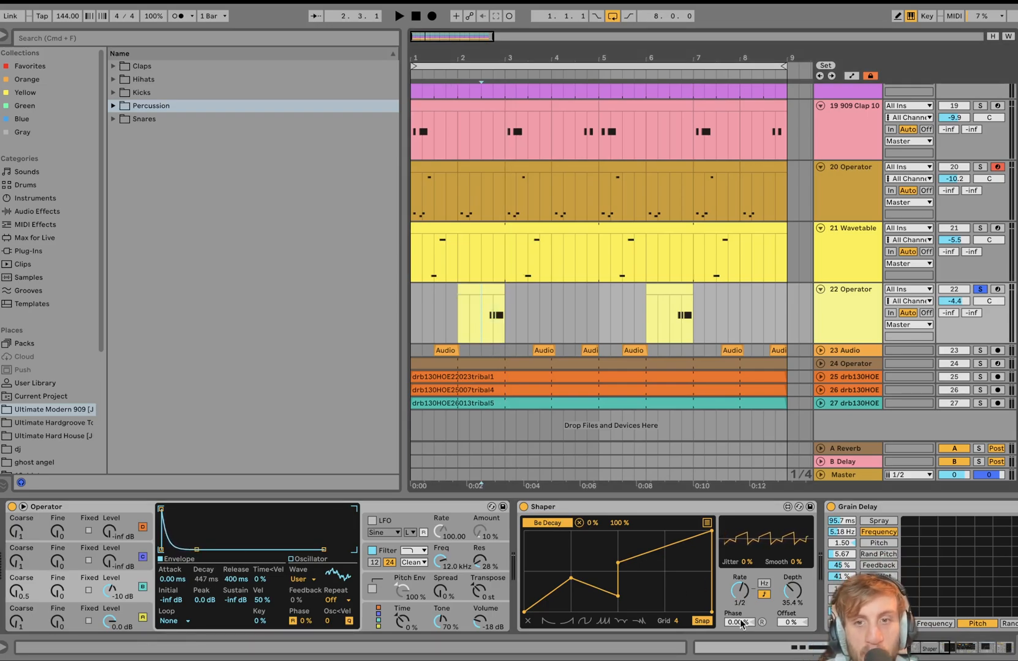
key(space)
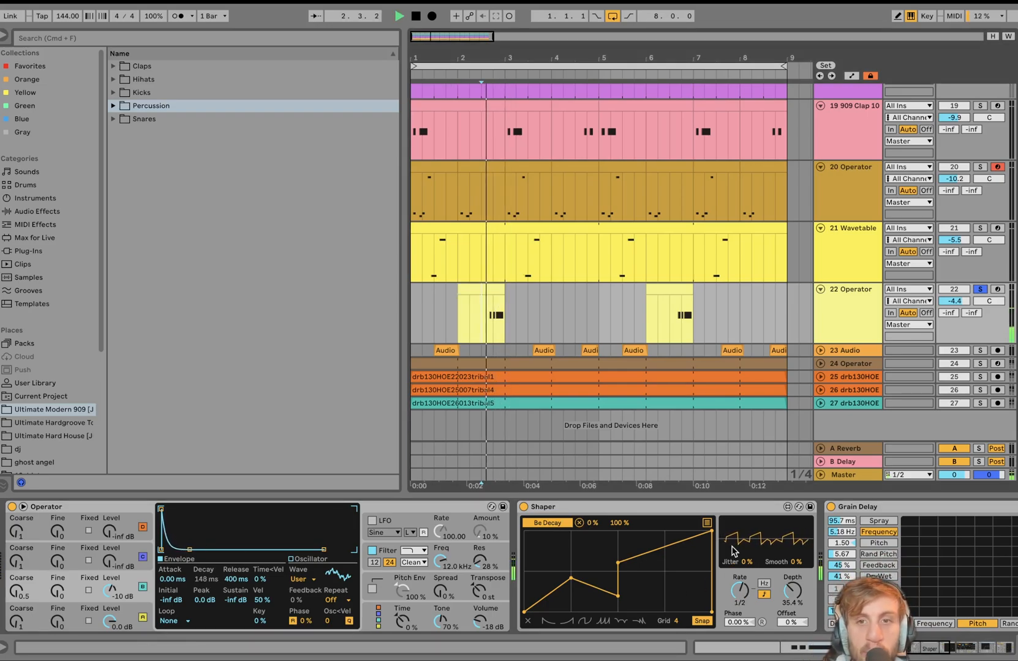
key(space)
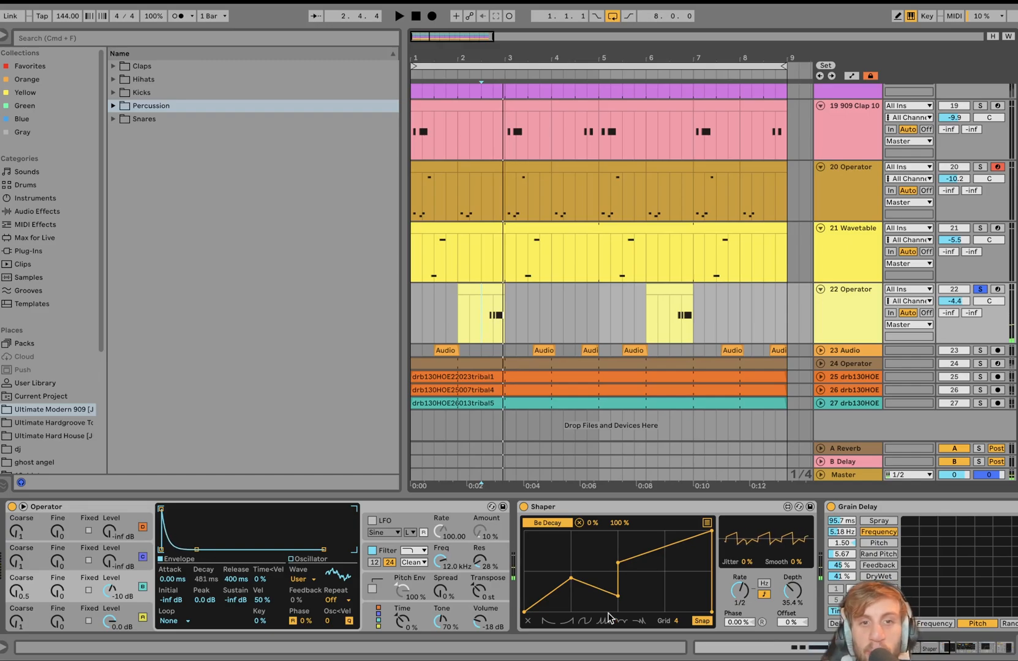
Step: Compare track 22's sound by playing it with Shaper turned off and with Shaper turned back on
click(523, 508)
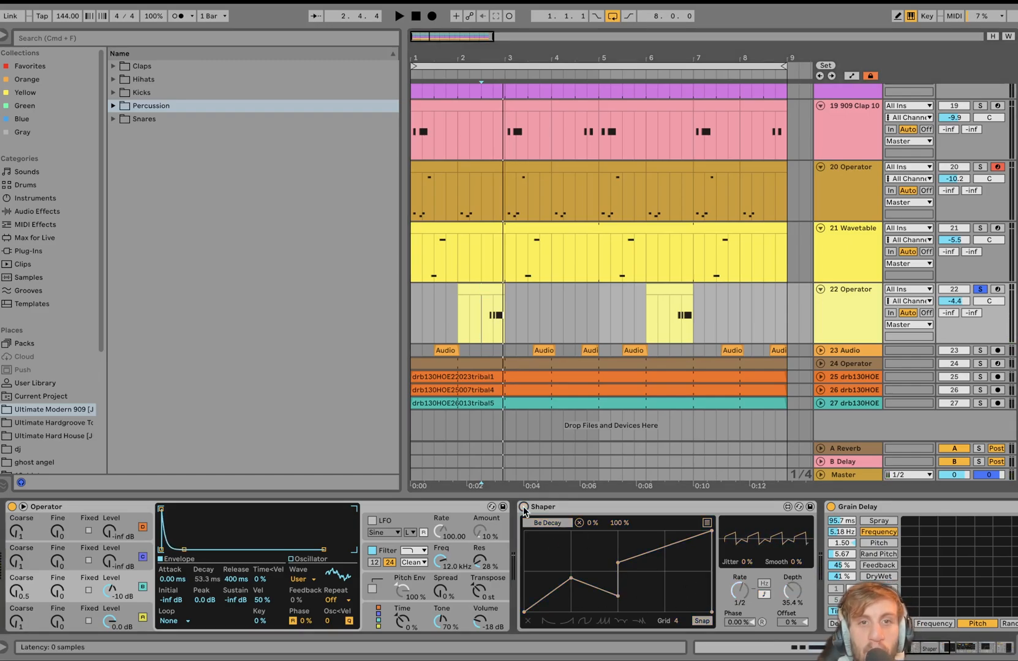
key(space)
key(space)
key(space)
key(space)
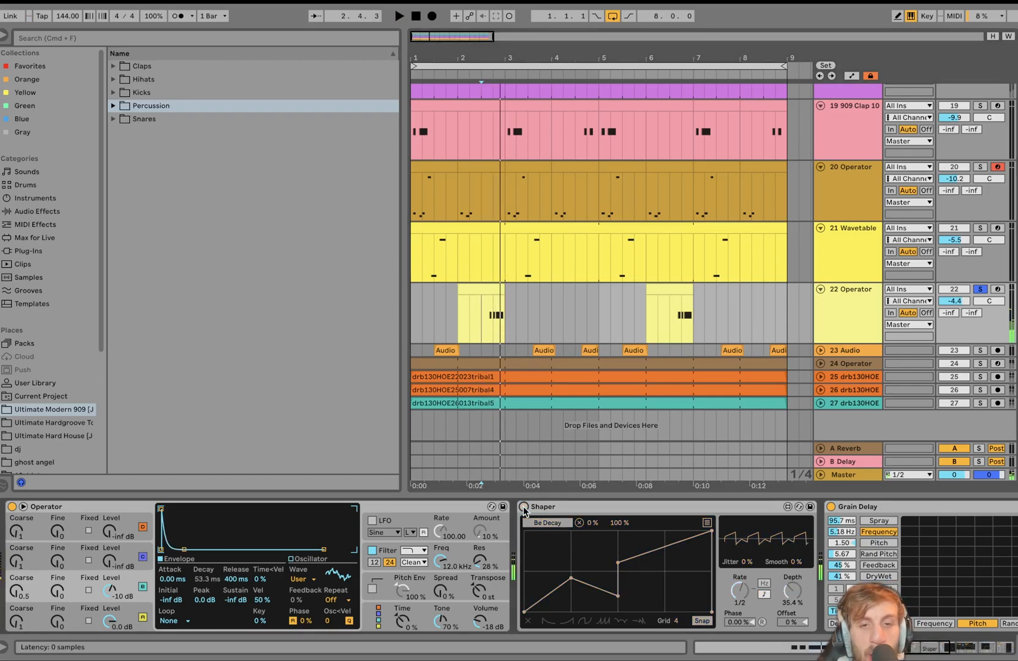
click(524, 508)
key(space)
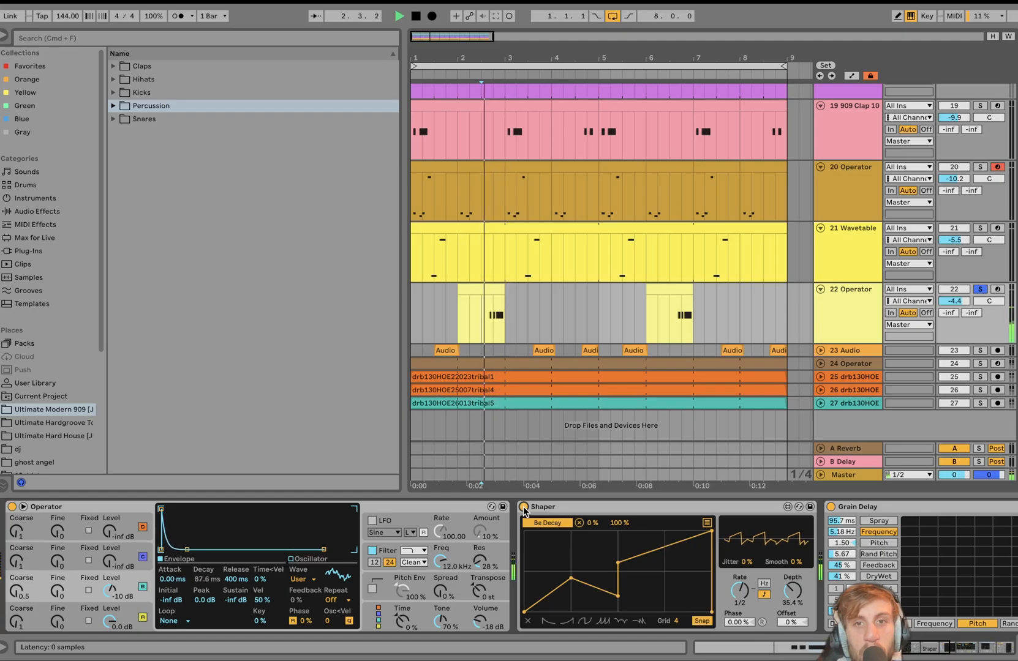
key(space)
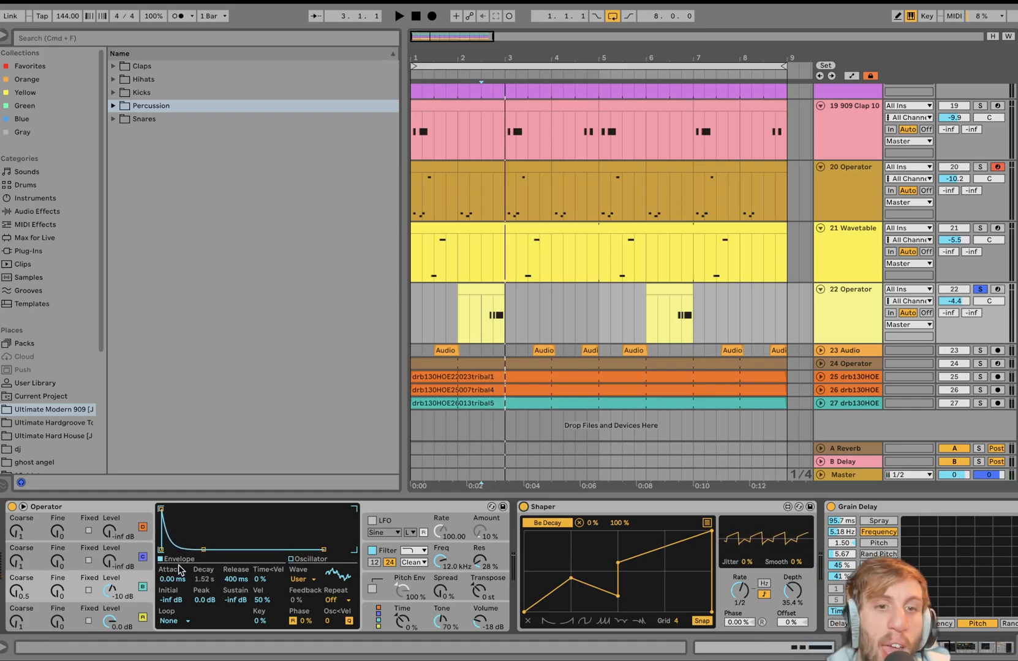
Step: Show oscillator B's harmonics on track 22, play the sound, and examine its Grain Delay, Reverb, Auto Filter and Compressor
click(310, 561)
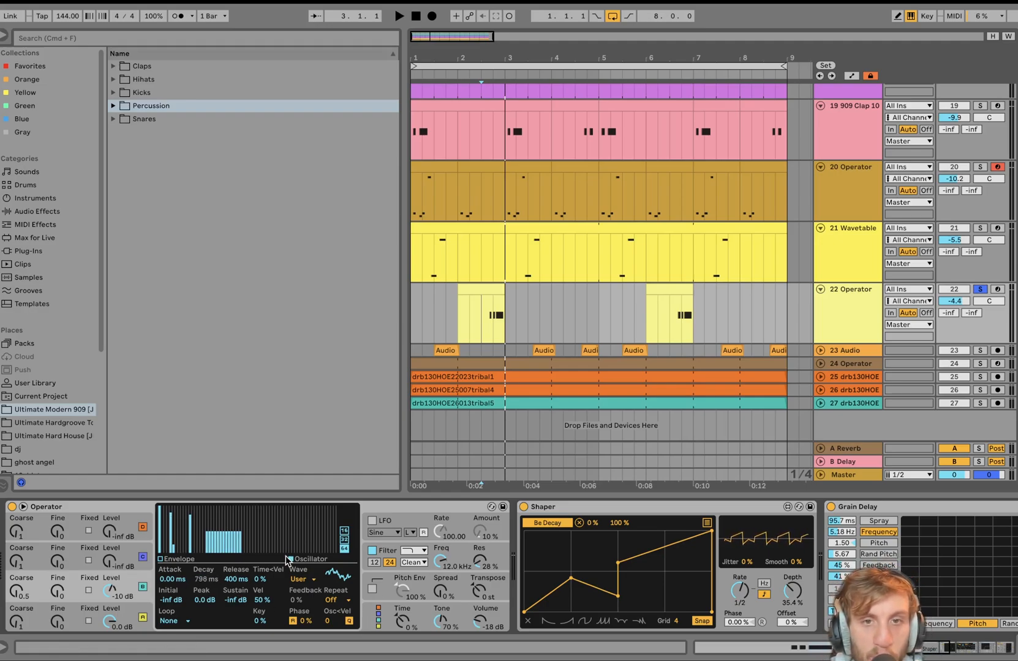
key(space)
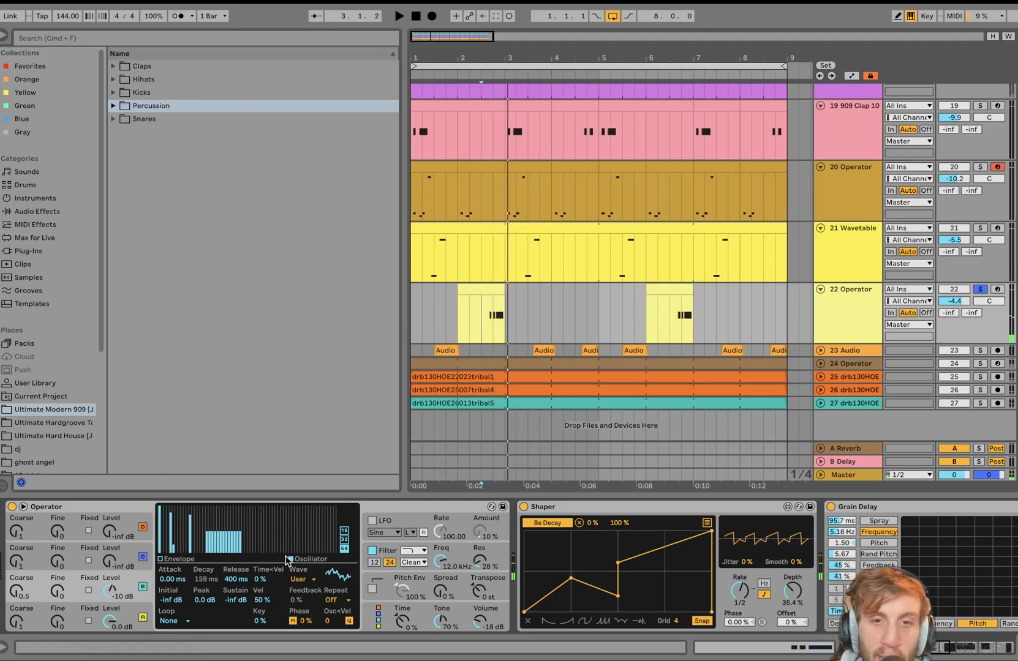
scroll(349, 562, right, 10)
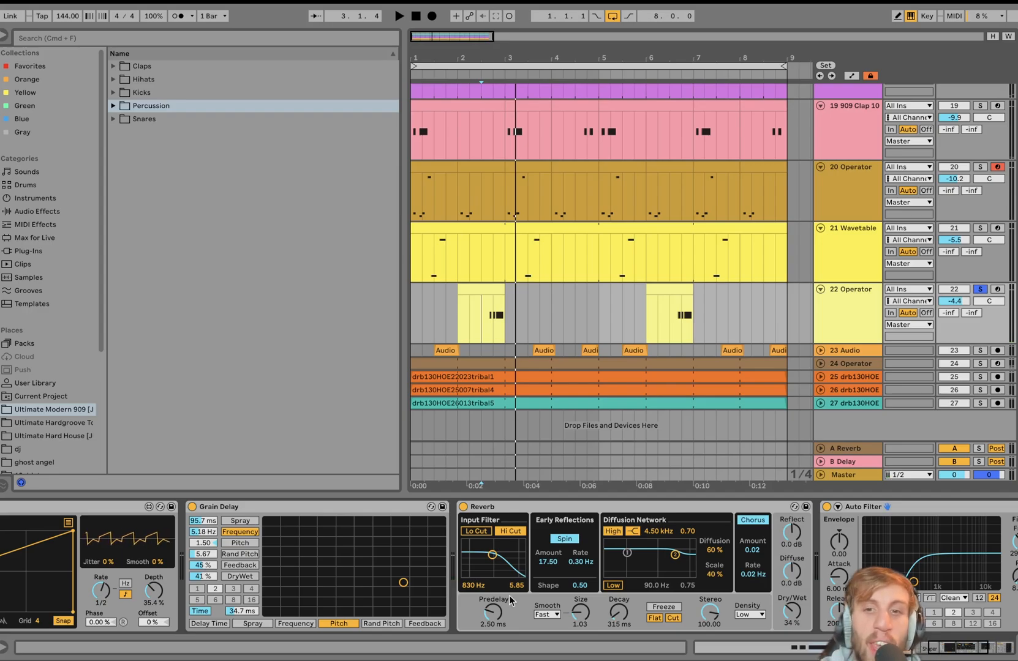
scroll(409, 639, right, 5)
scroll(438, 616, right, 7)
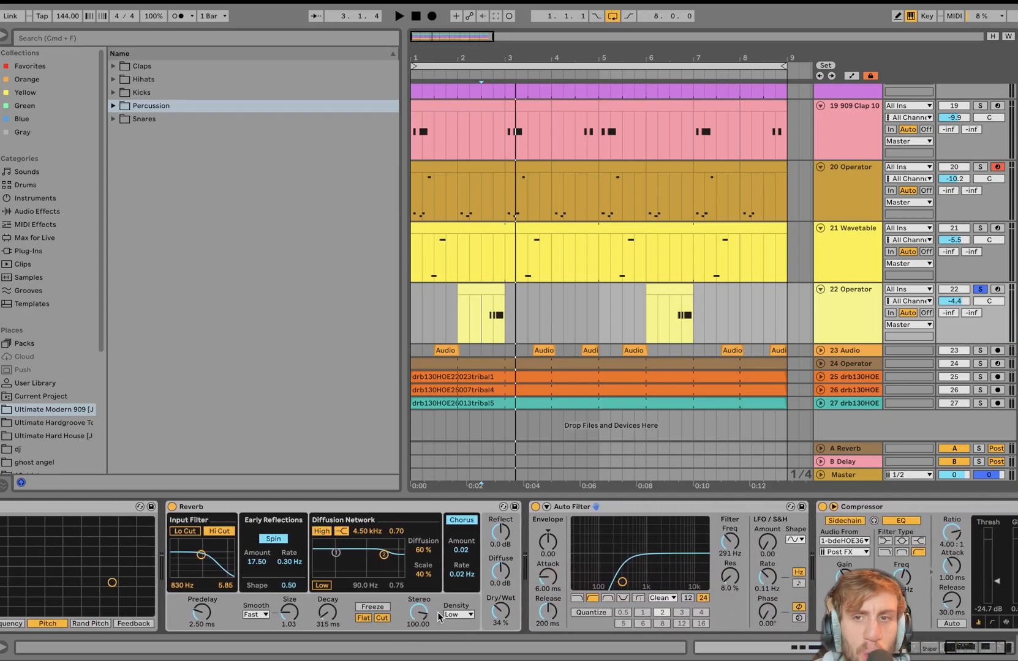
scroll(439, 615, right, 5)
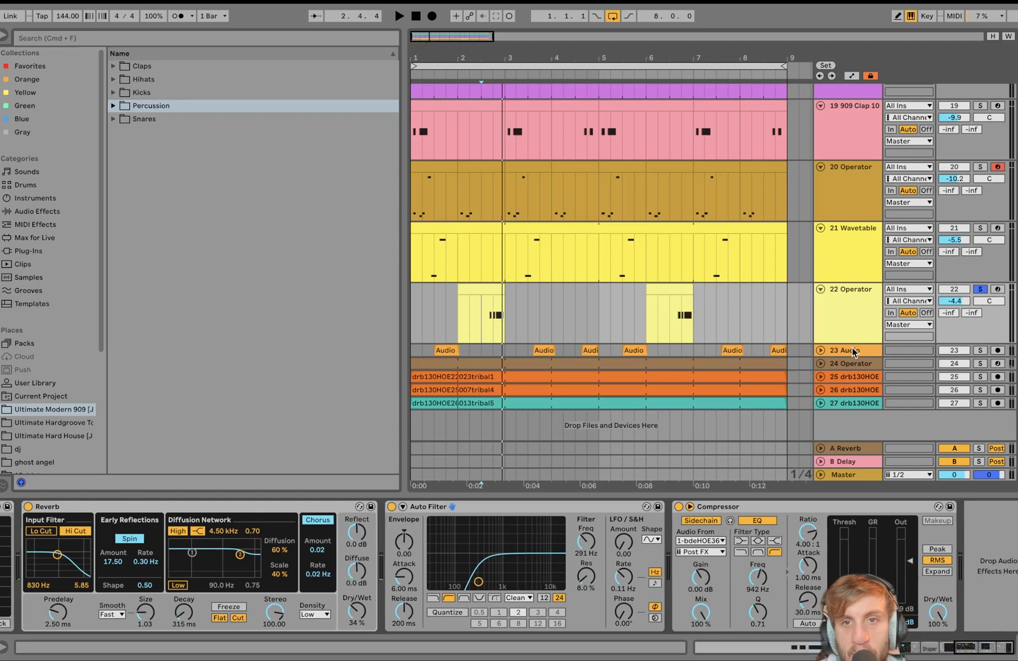
Step: Expand and solo track 23, then play its audio clips from before the first clip, from 3.3.1 and from 4.3.1
click(821, 349)
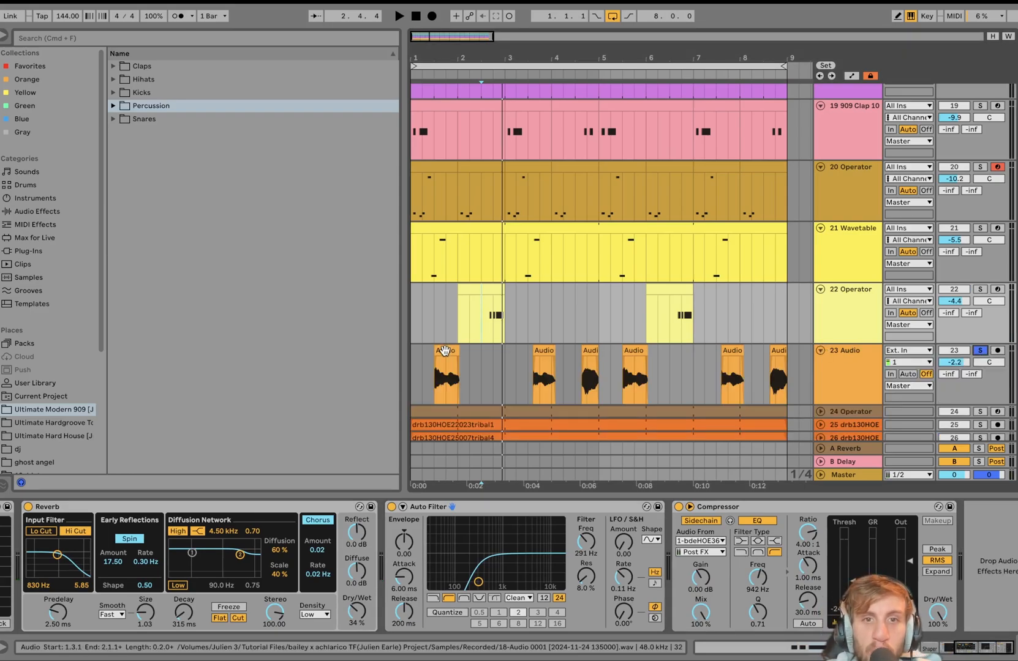
click(436, 369)
key(space)
click(531, 376)
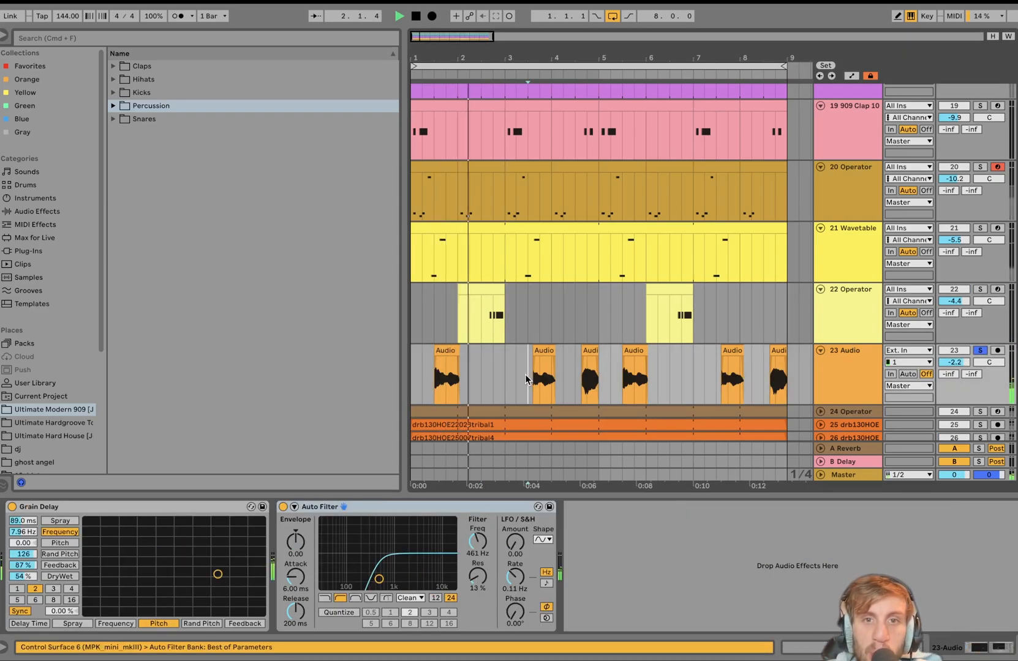
key(space)
key(space)
click(575, 376)
key(space)
key(space)
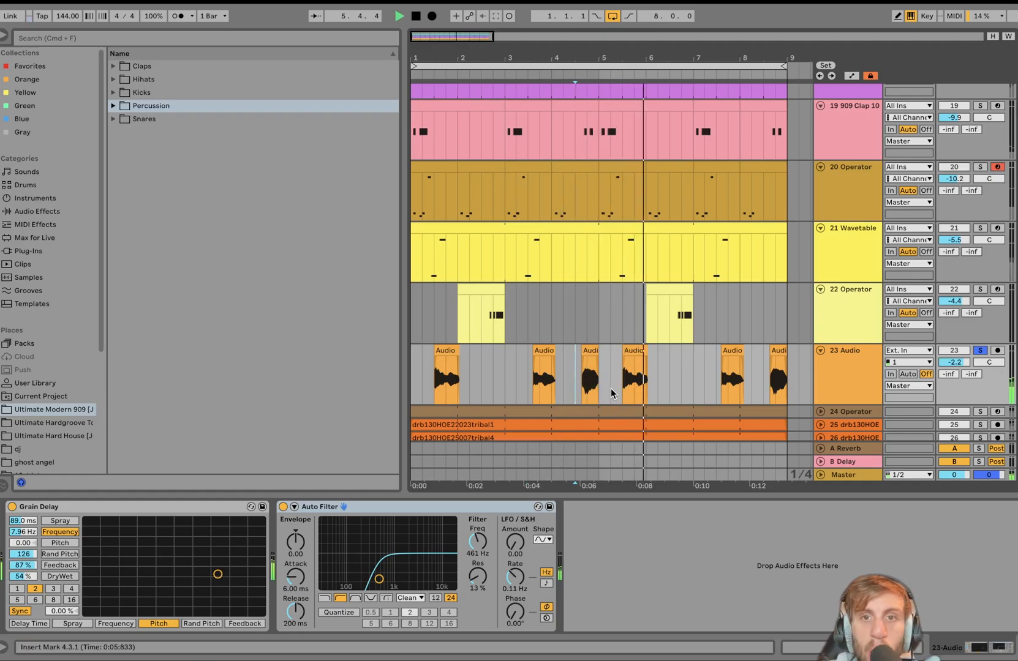
key(space)
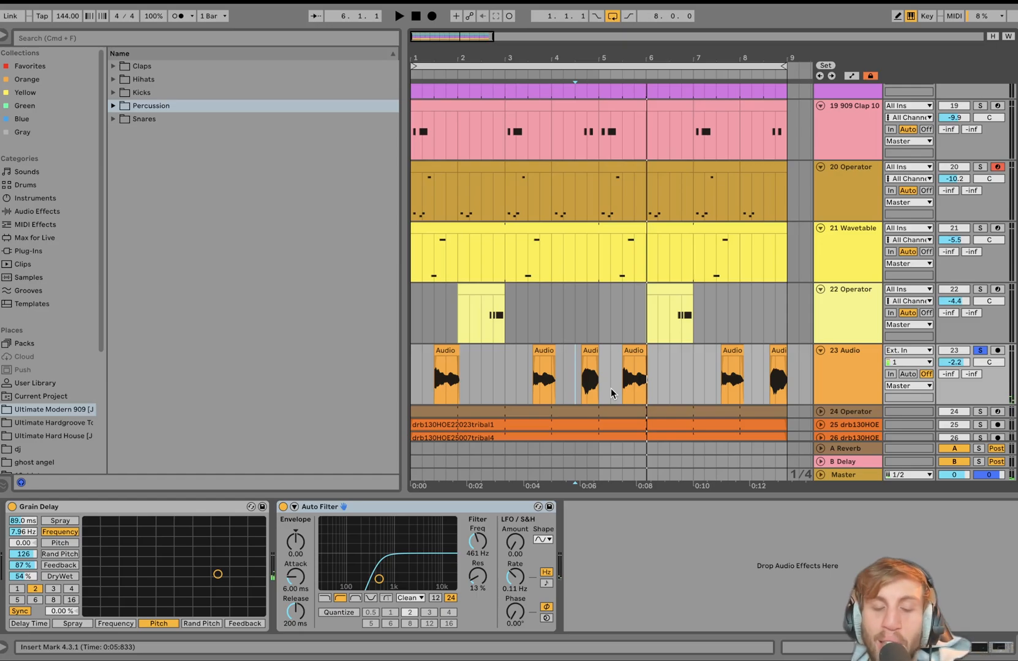
Step: Turn off track 23's Auto Filter and Grain Delay, then open the first clip and audition it at pitch 0 and at -10
click(283, 507)
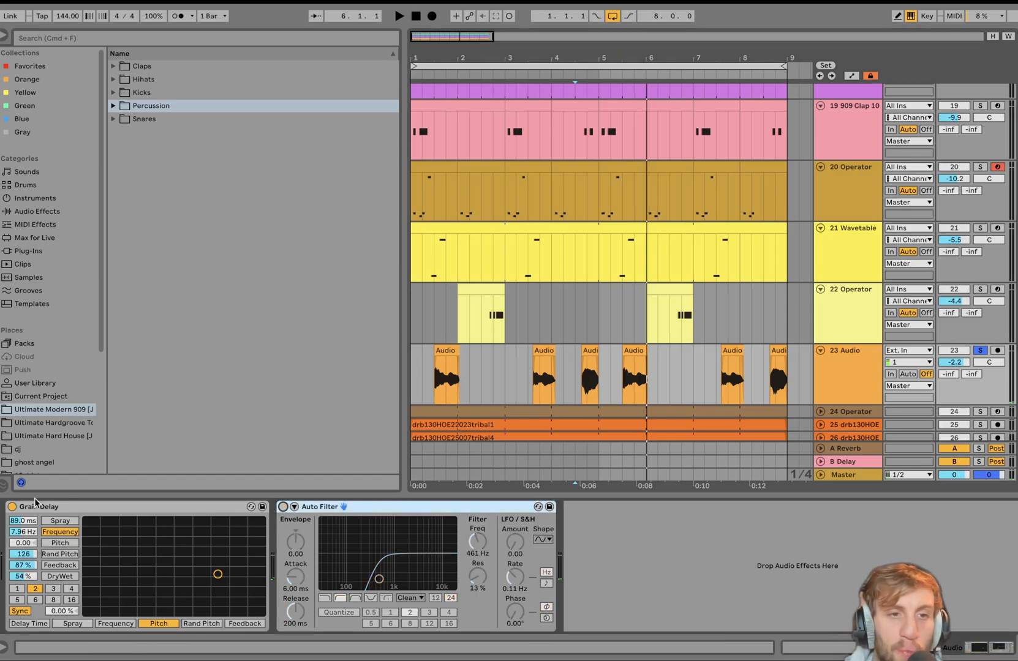
click(12, 507)
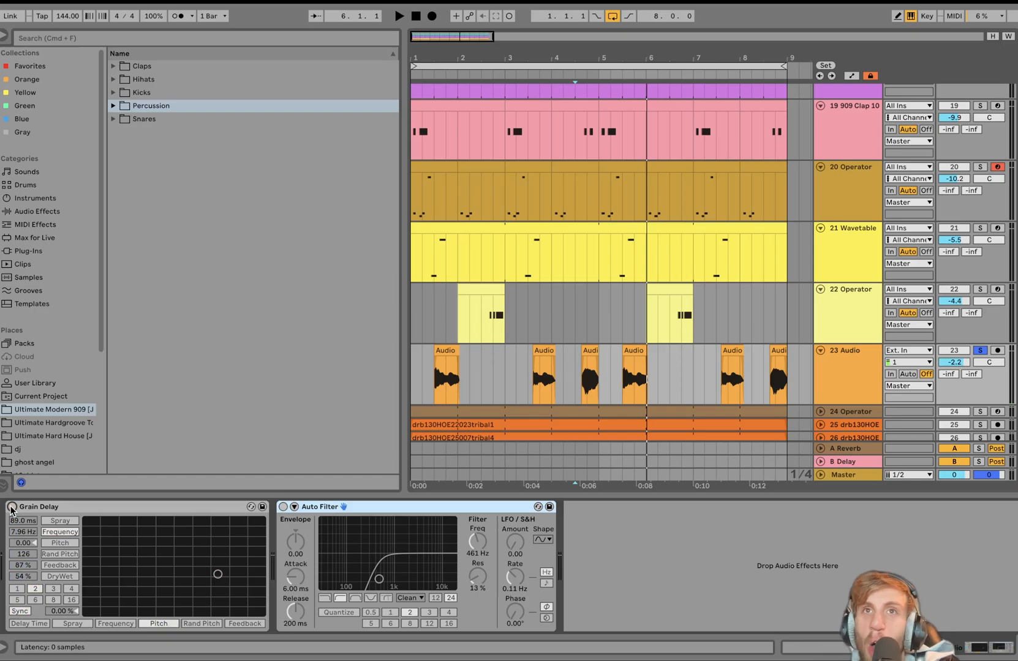
double_click(437, 354)
key(space)
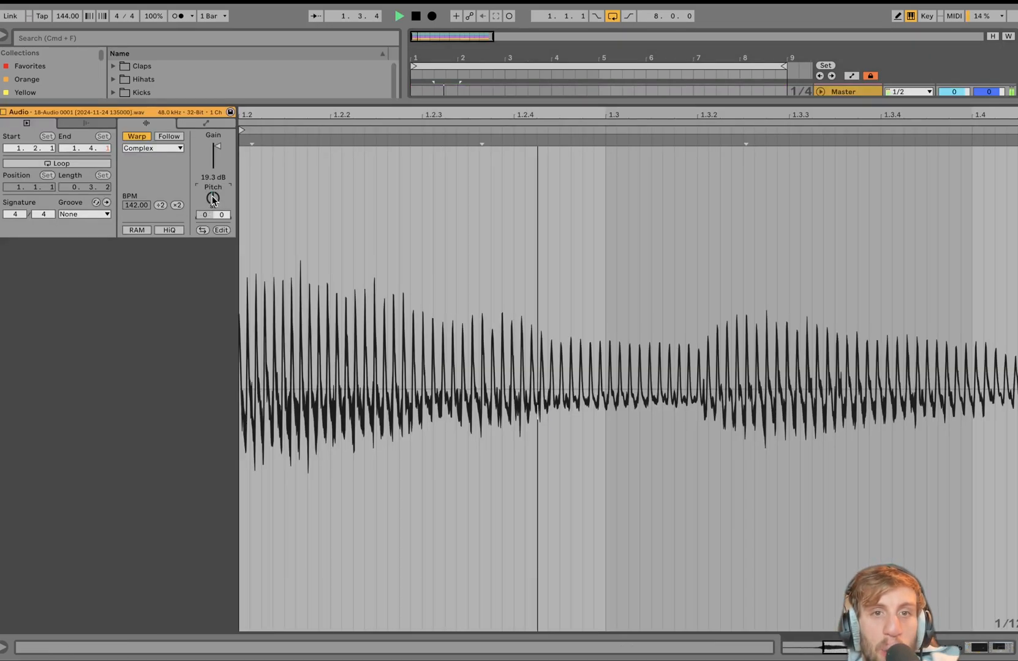
key(space)
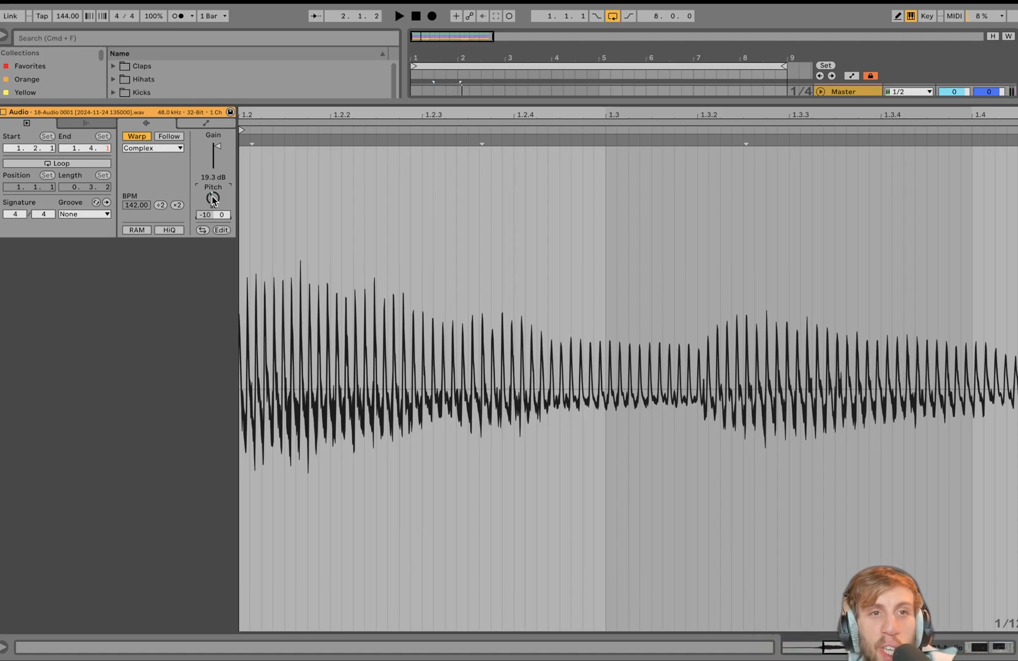
Step: Play and open track 23's third clip at 4.3.3 and audition its dry recording while adjusting its pitch
key(space)
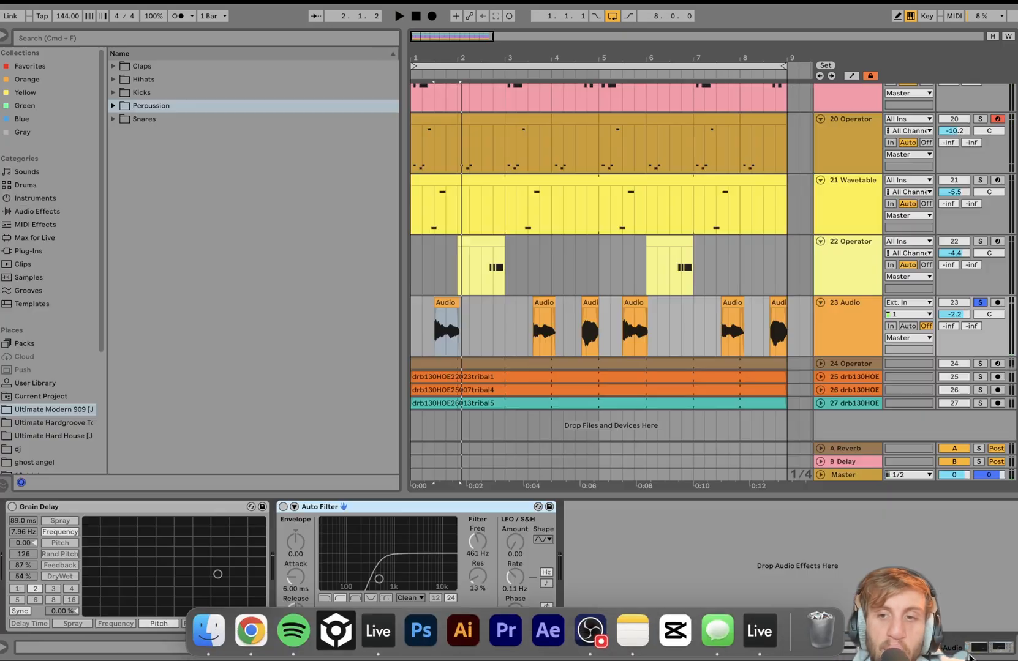
double_click(588, 299)
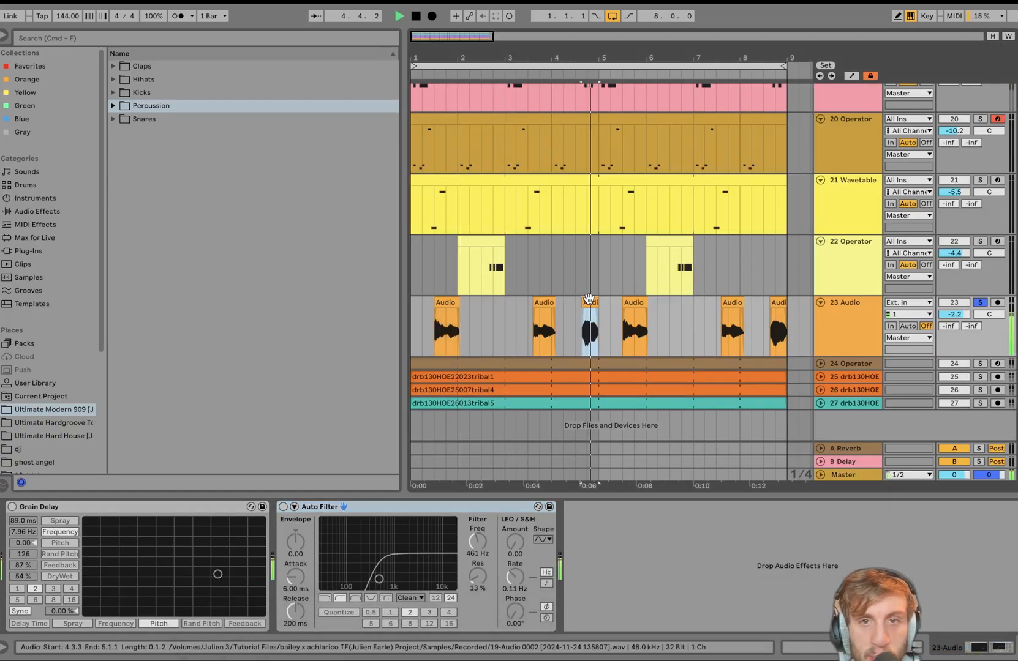
drag(213, 198, 216, 202)
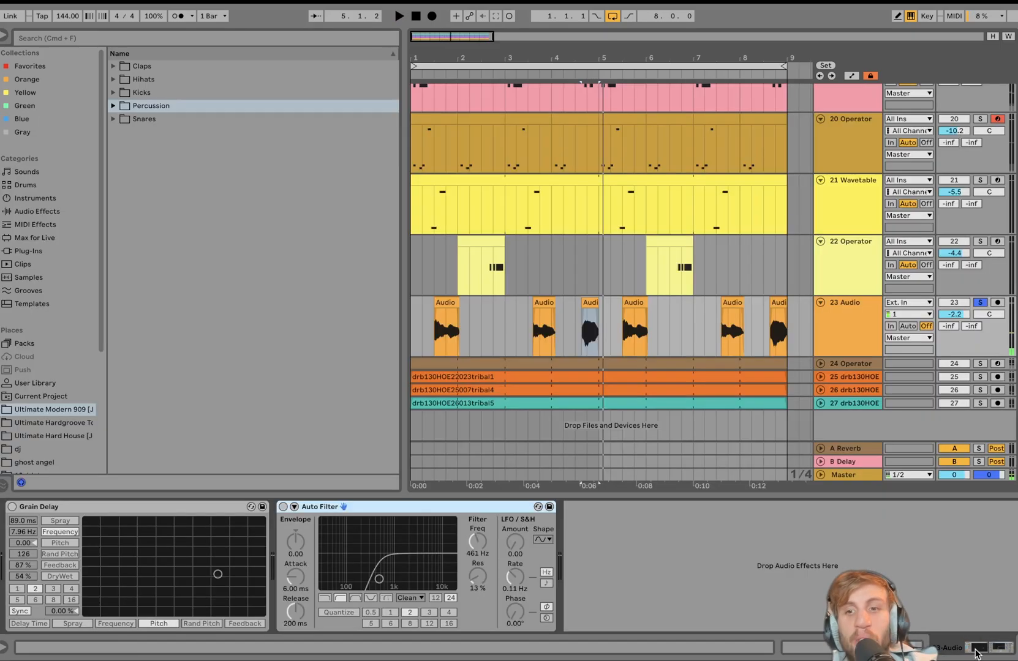
Step: Turn track 23's Grain Delay and Auto Filter back on one after the other, playing the clips to hear each effect
click(12, 507)
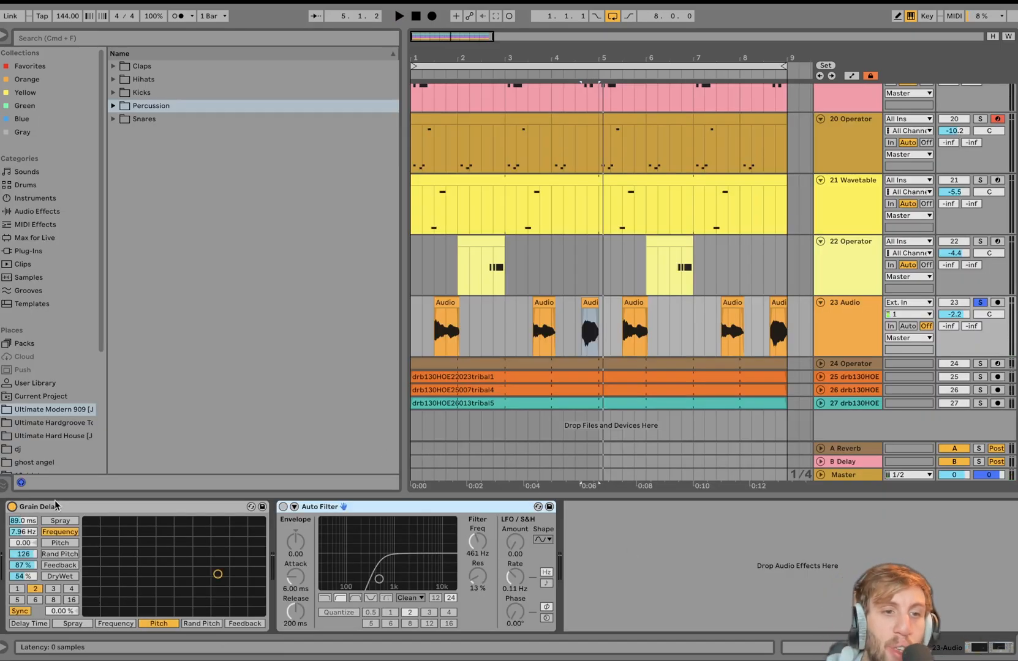
key(space)
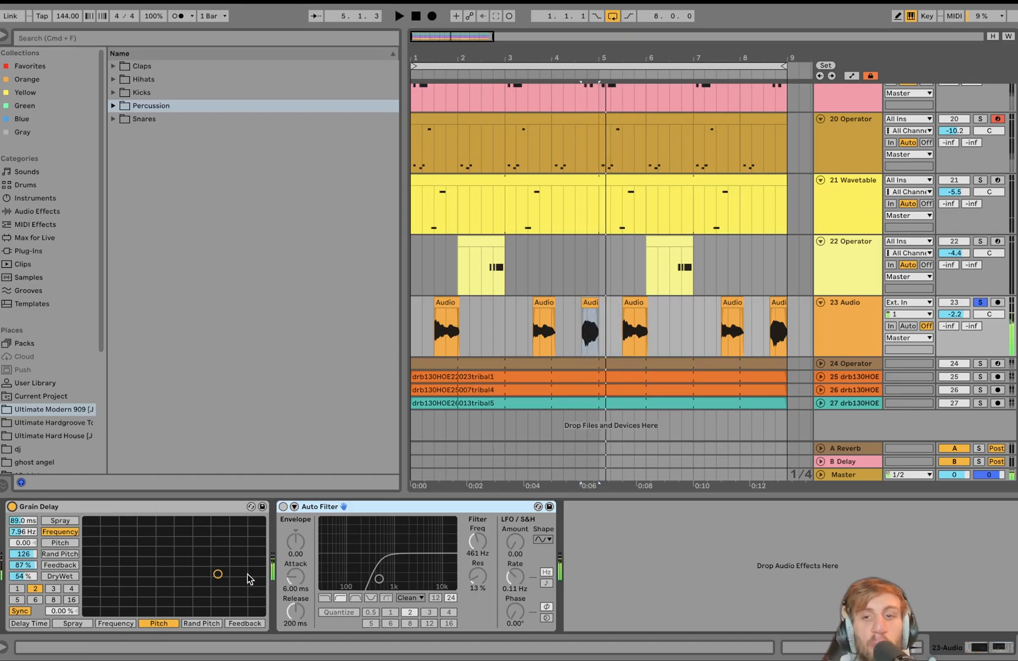
click(283, 507)
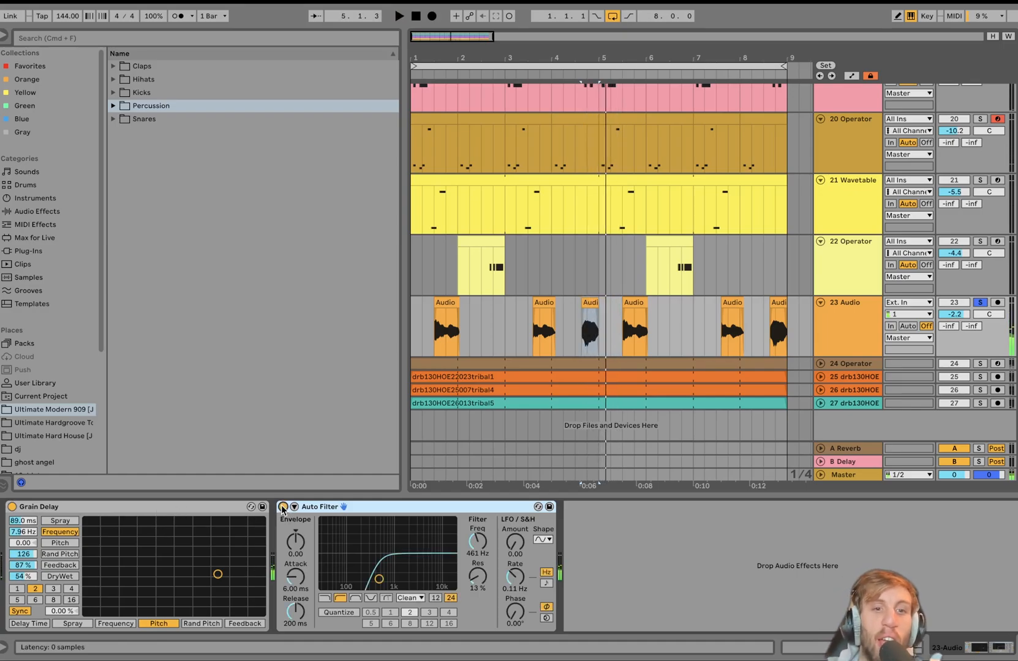
click(444, 302)
key(space)
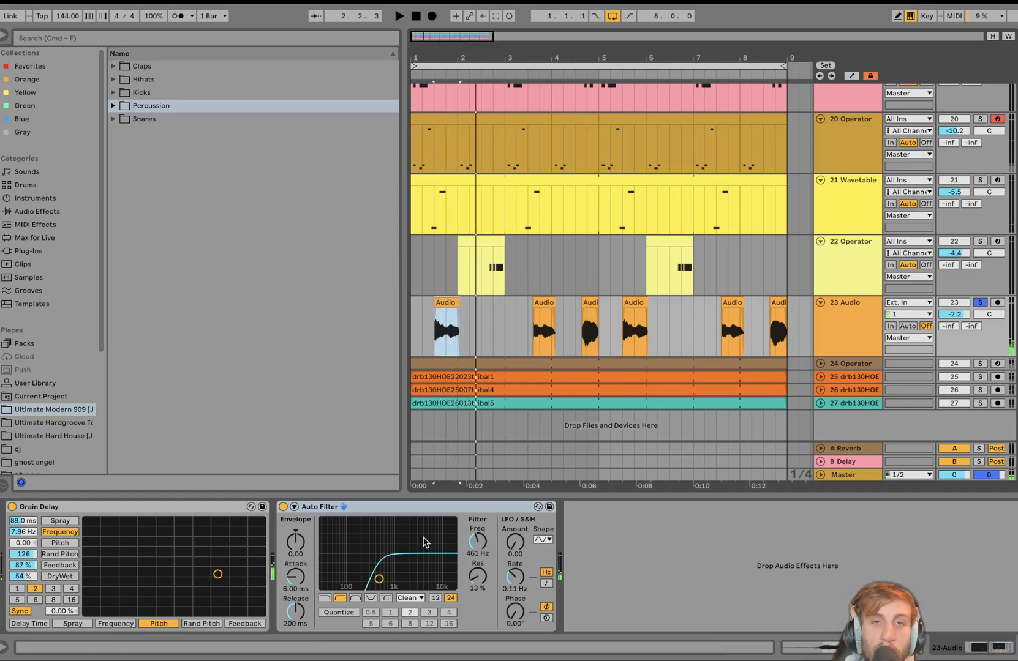
Step: Unsolo track 23 and play the full mix from 1.1.1 and from 3.3.1 to hear its clips in context
click(979, 305)
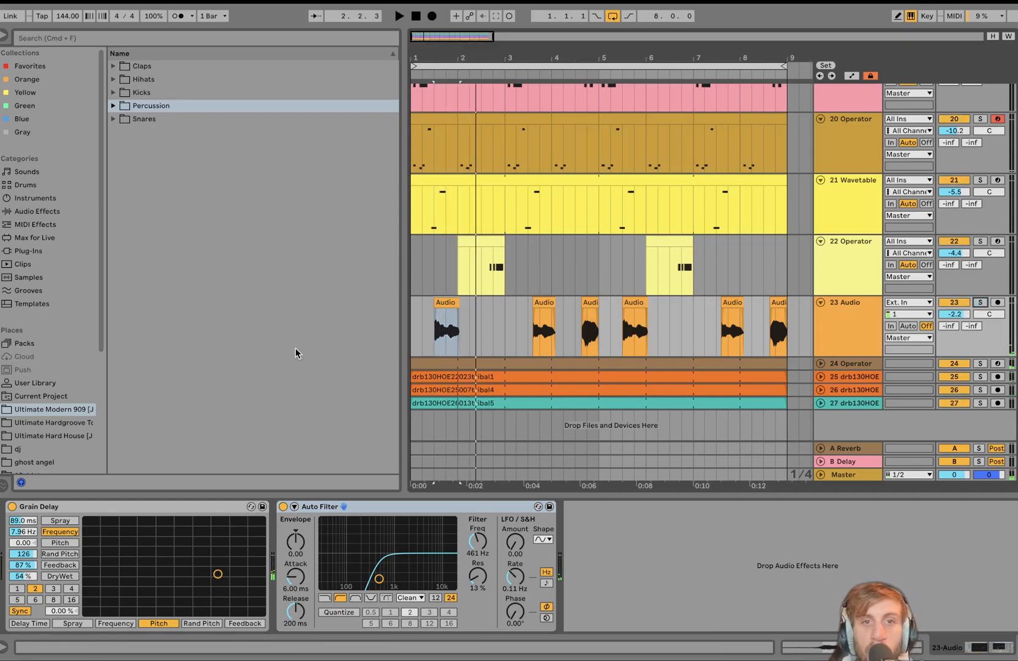
click(417, 332)
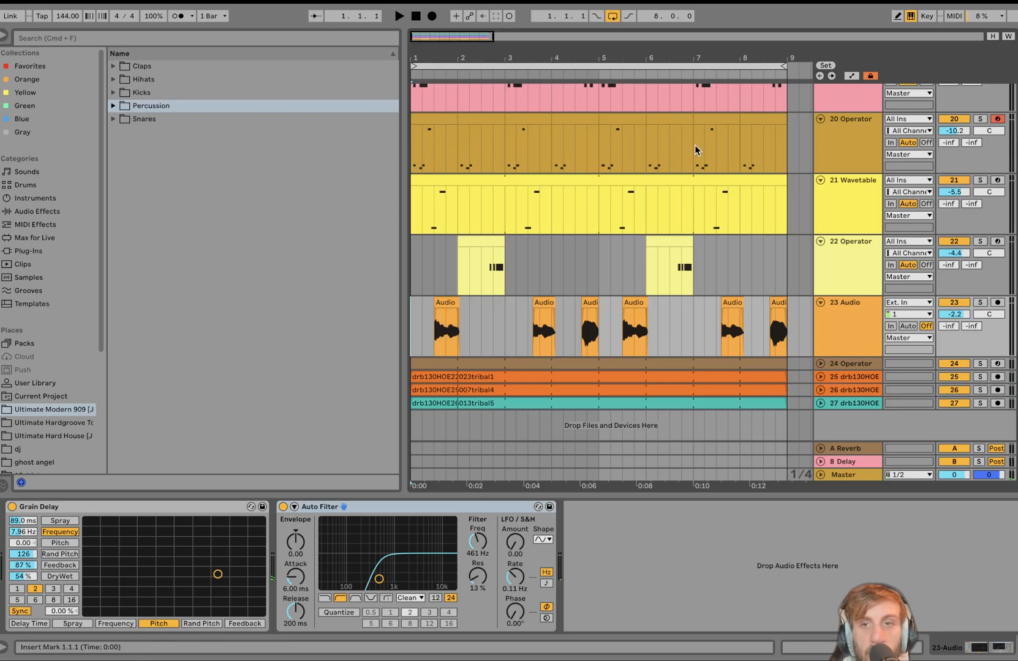
key(space)
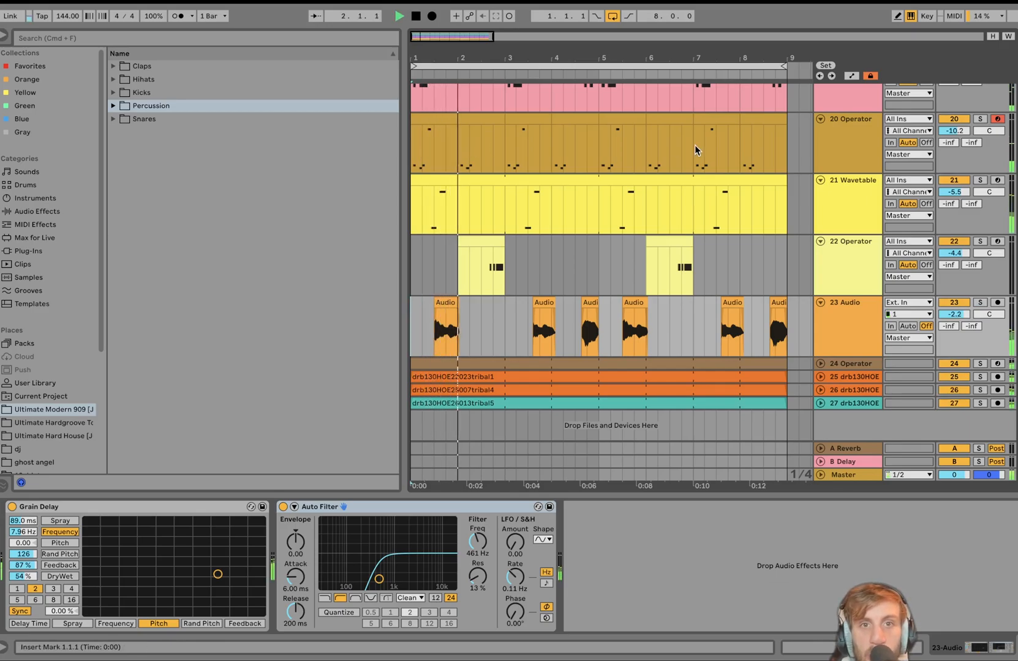
key(space)
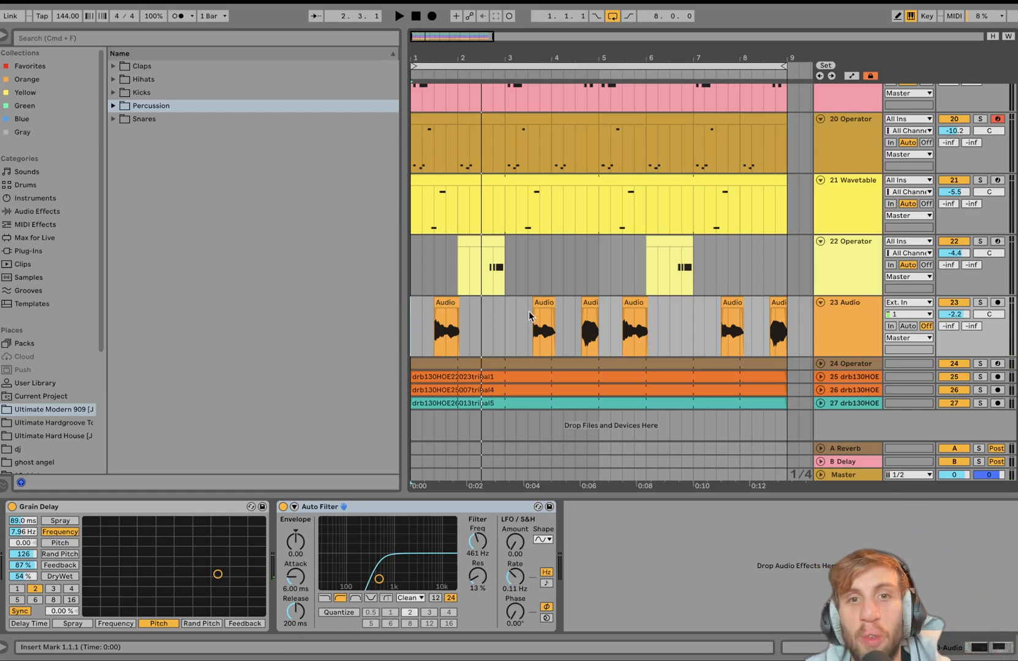
click(529, 316)
key(space)
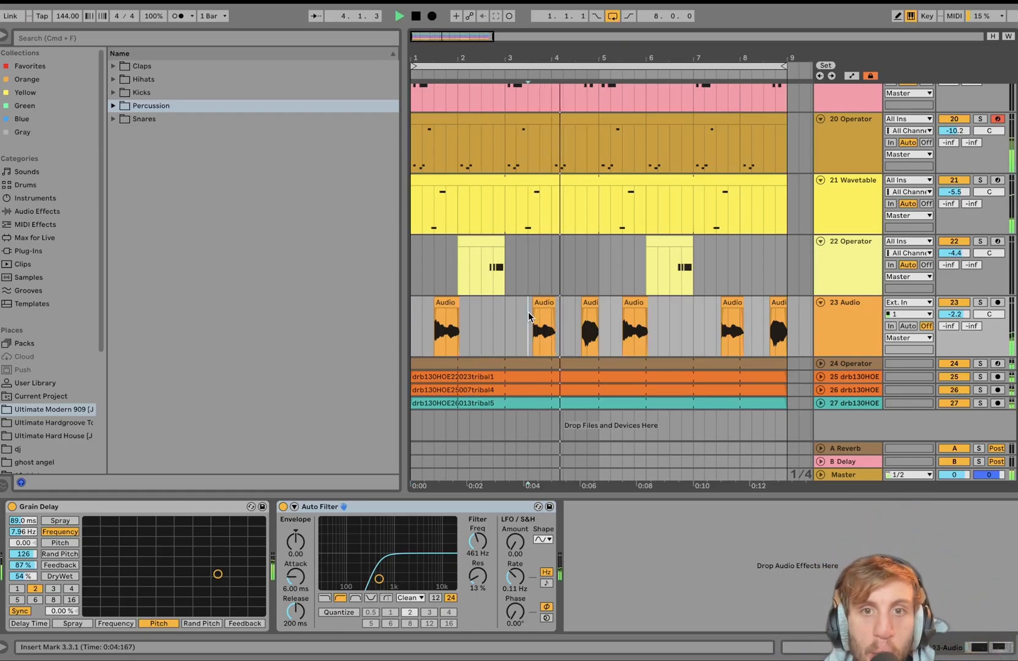
key(space)
Step: Select, solo and expand track 24, then play it from the start while examining its Operator, Delay and Reverb
click(501, 361)
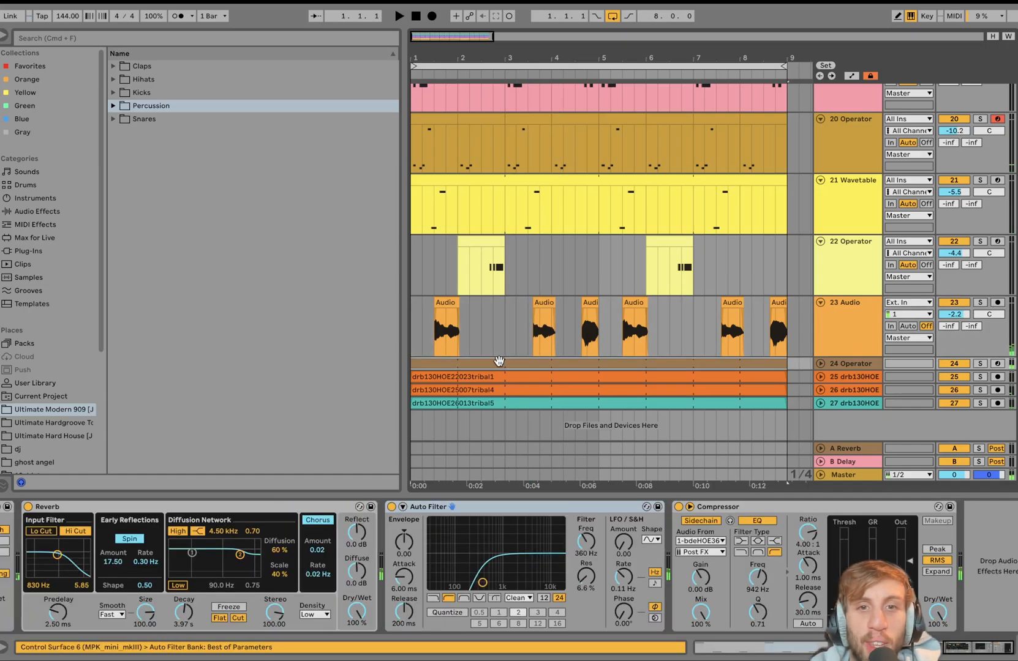
click(979, 363)
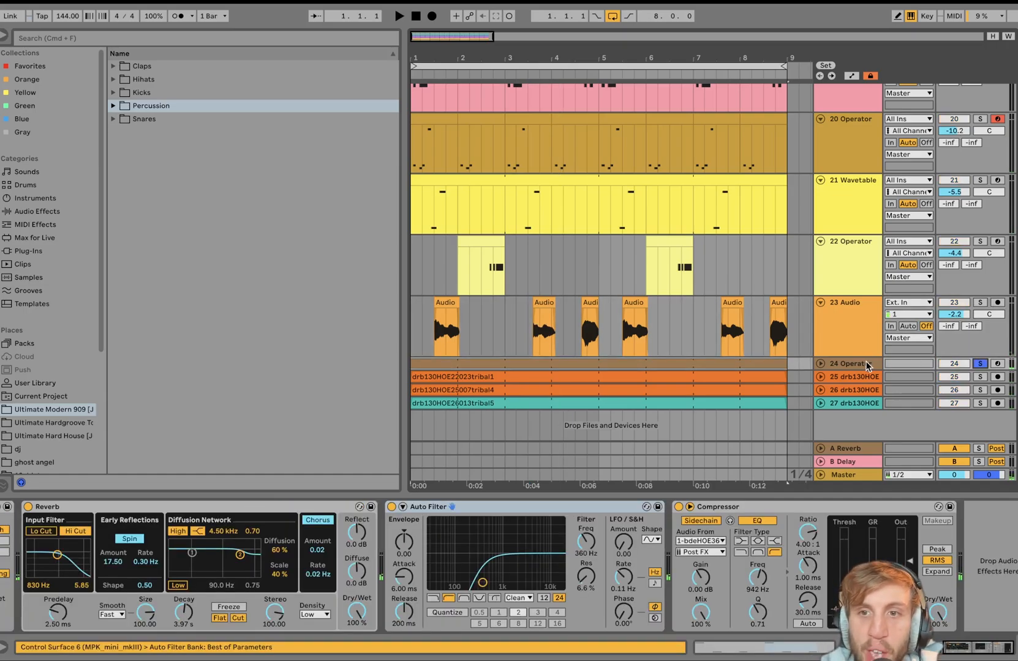
click(820, 365)
key(space)
scroll(565, 571, left, 5)
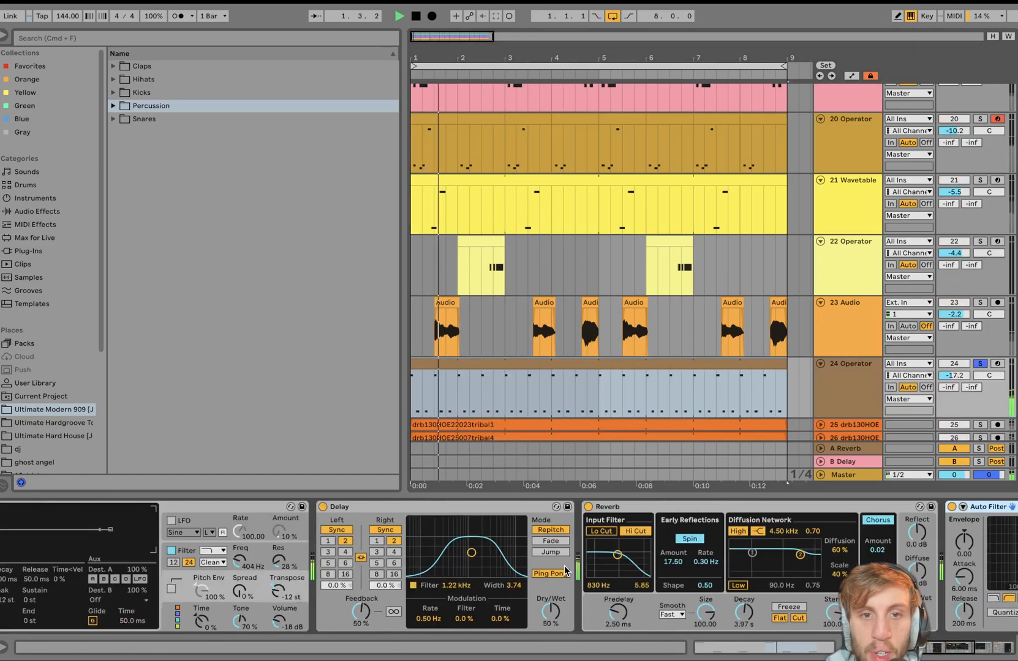
scroll(564, 571, left, 5)
scroll(565, 571, right, 3)
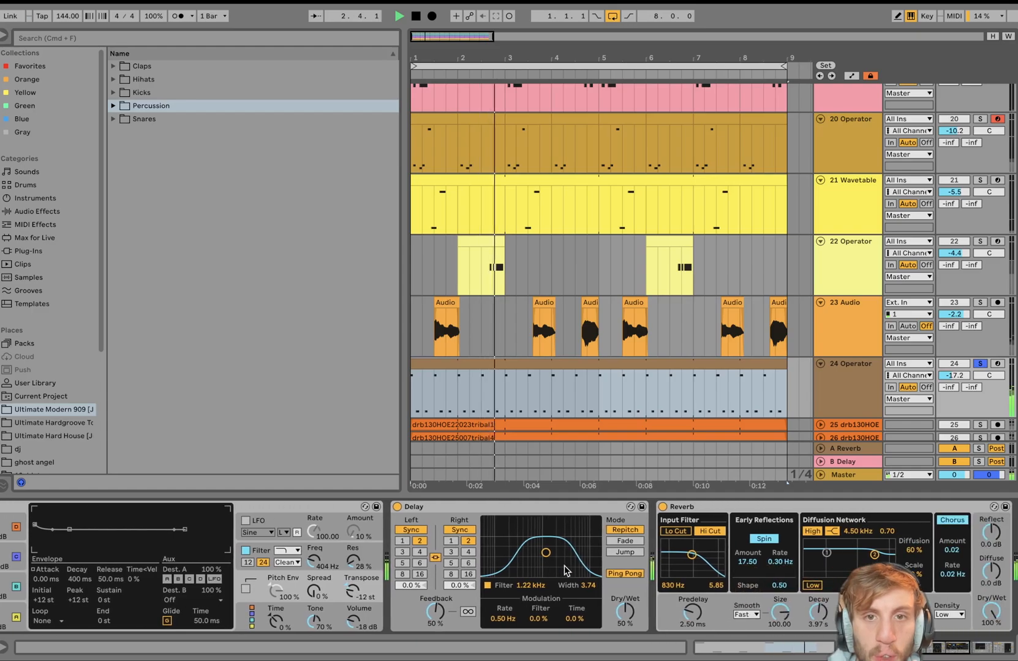
scroll(565, 571, right, 4)
Step: Turn off track 24's Delay, Reverb, Auto Filter and Compressor together, play it dry, and open its clip to examine the notes
click(398, 513)
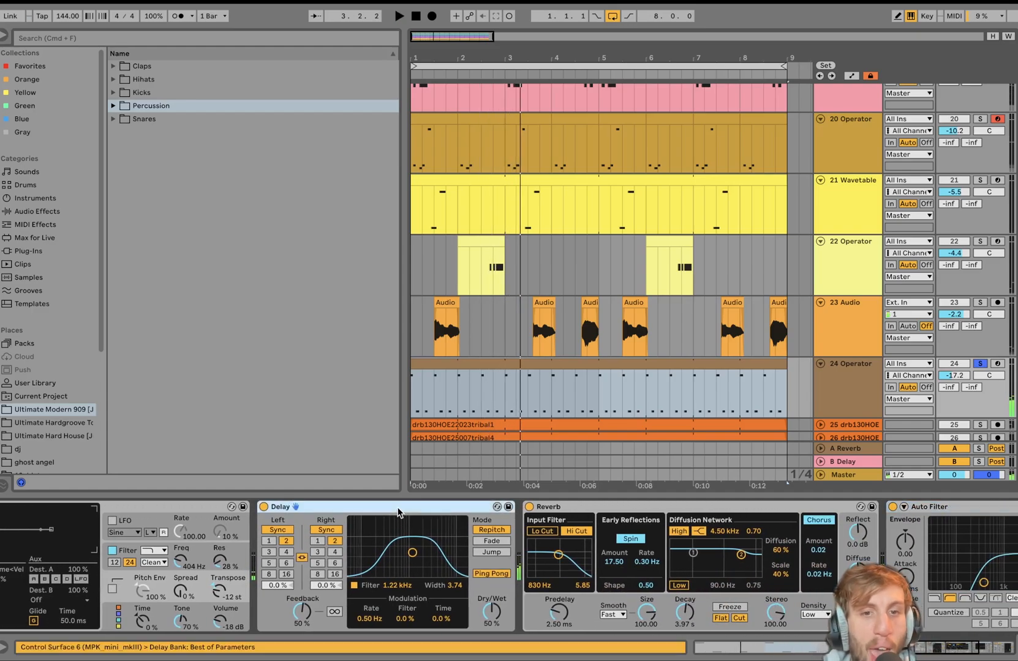
scroll(398, 513, right, 10)
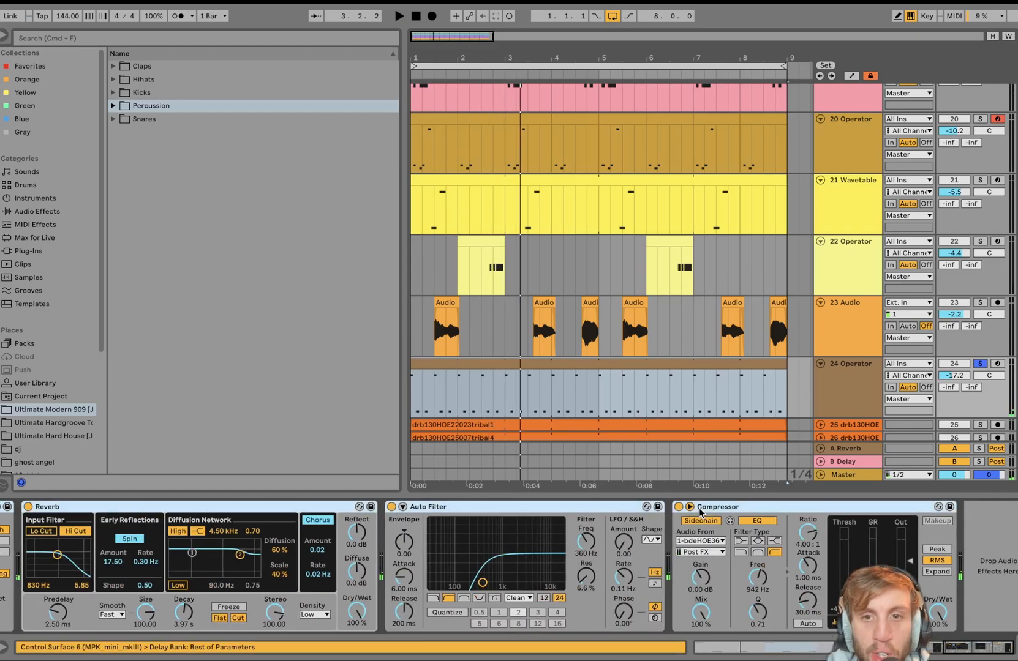
click(678, 507)
key(space)
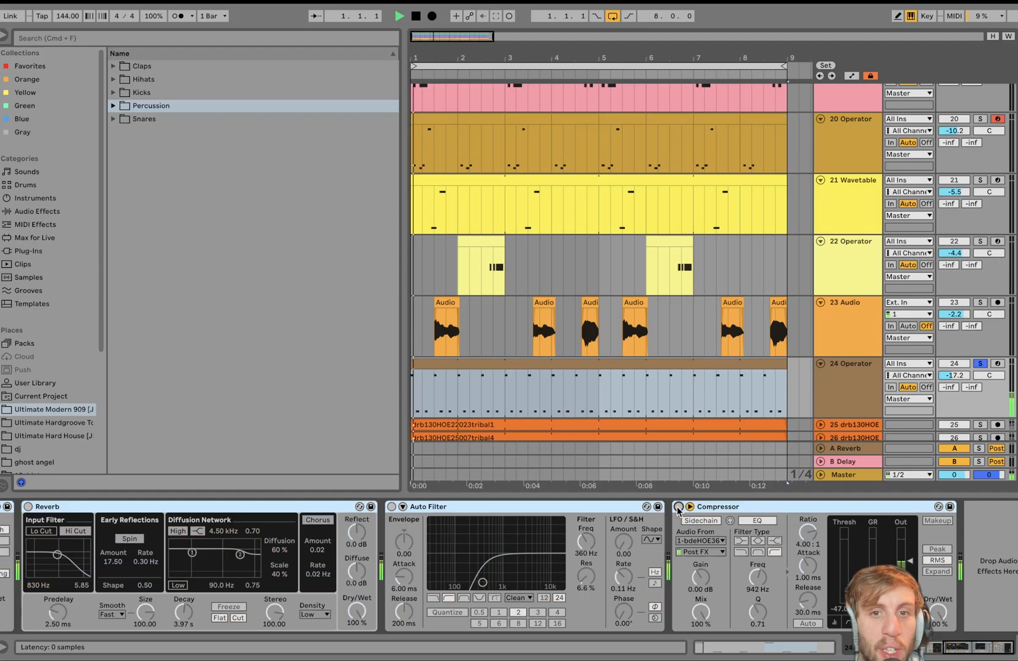
click(463, 363)
double_click(463, 363)
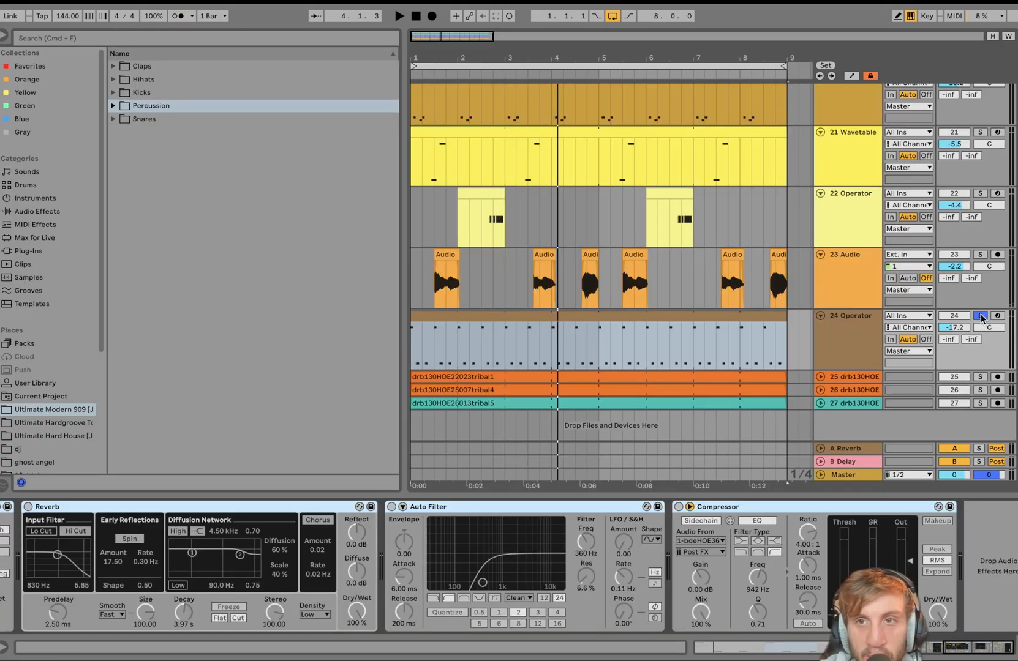
Step: Unsolo track 24 and play it in the mix at -9.0 dB, then set its volume back to -17.2 dB
click(980, 318)
drag(960, 328, 960, 316)
key(space)
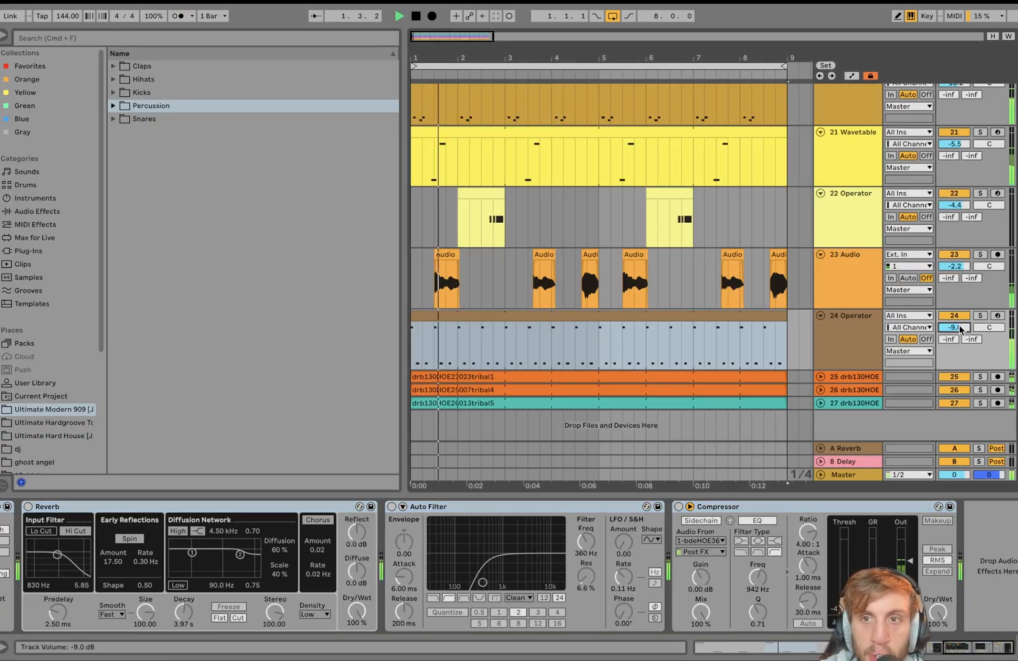
drag(960, 329, 960, 343)
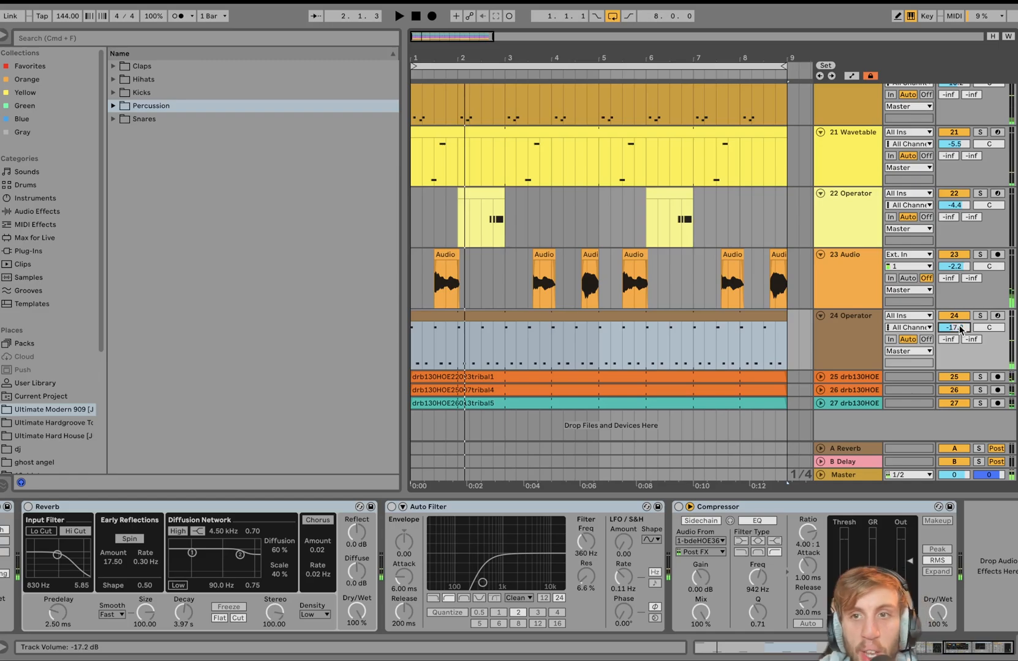
Step: Solo track 24 and examine the envelopes of its Operator's individual oscillators
click(980, 316)
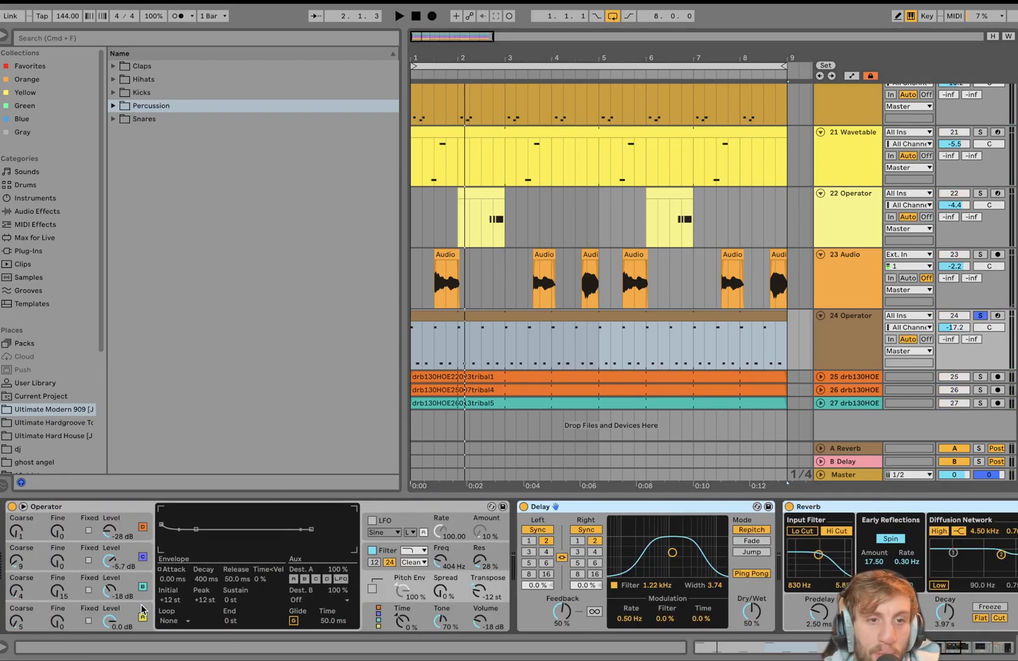
click(142, 611)
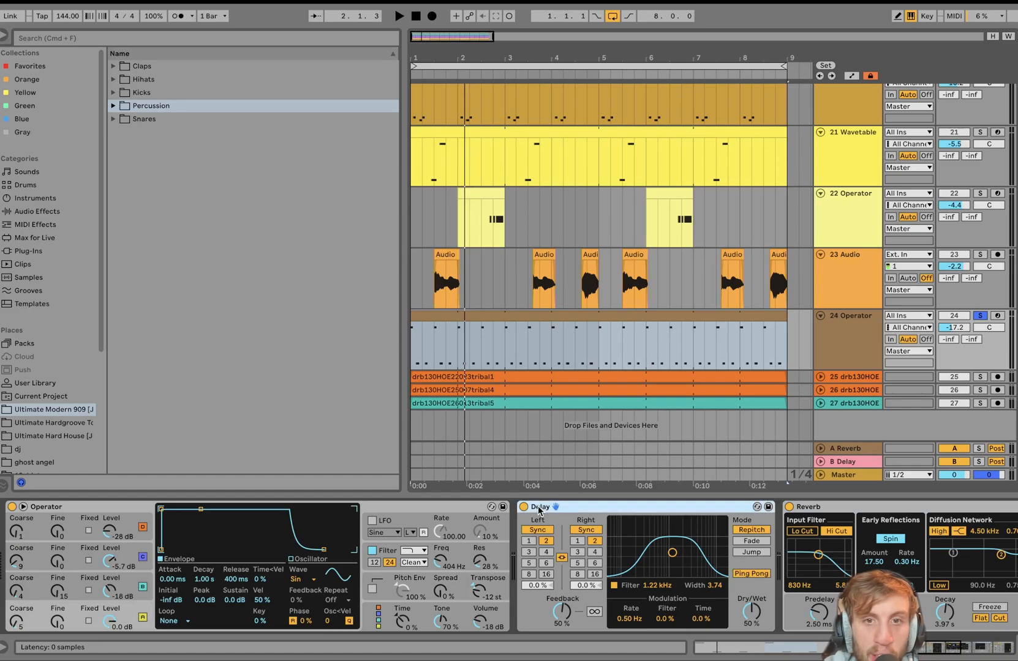
click(130, 574)
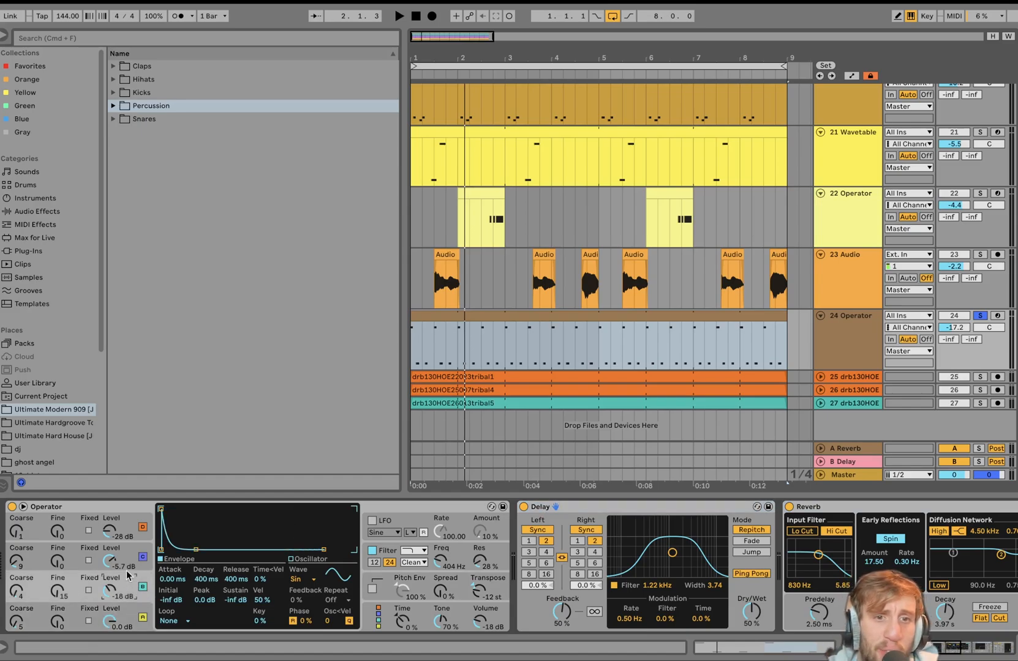
click(122, 547)
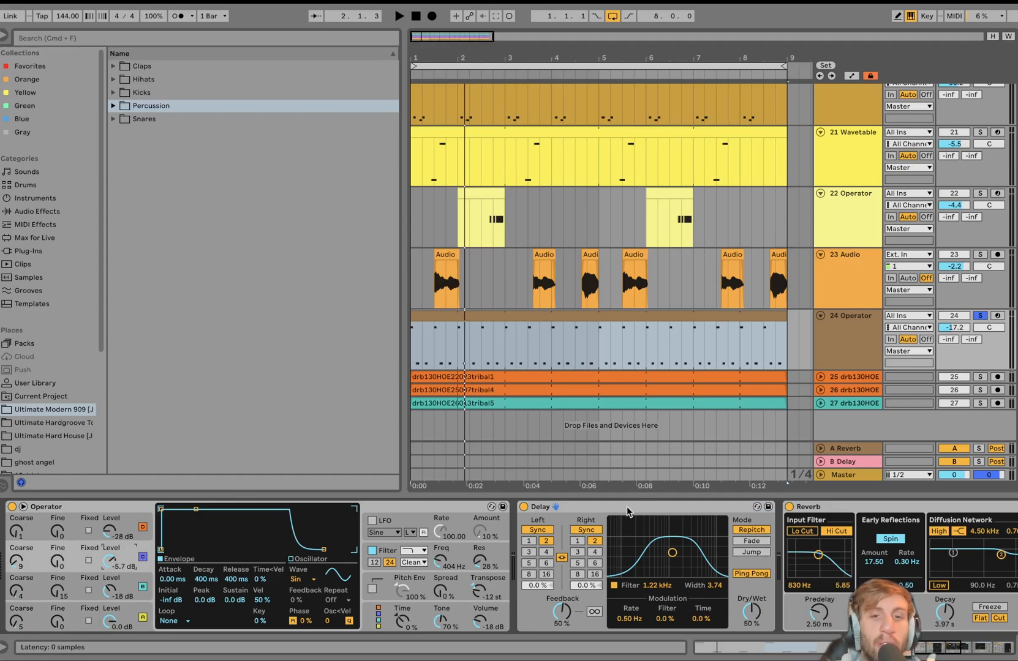
Step: Play track 24 soloed with its Delay and Reverb turned off, and show Operator's filter envelope
click(631, 509)
scroll(625, 510, right, 5)
click(704, 510)
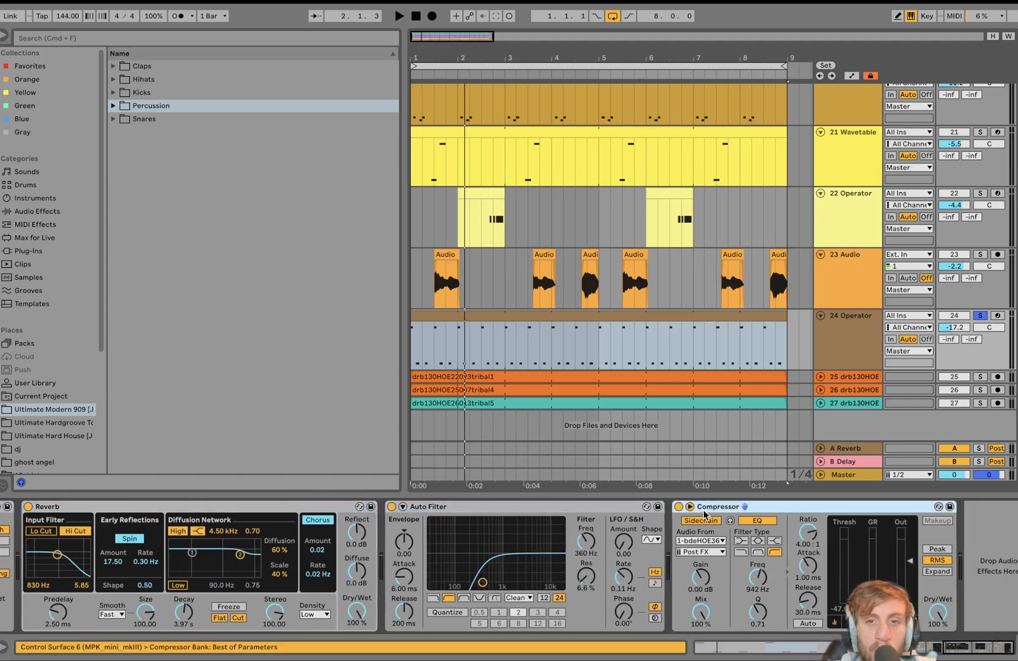
scroll(681, 511, left, 8)
key(space)
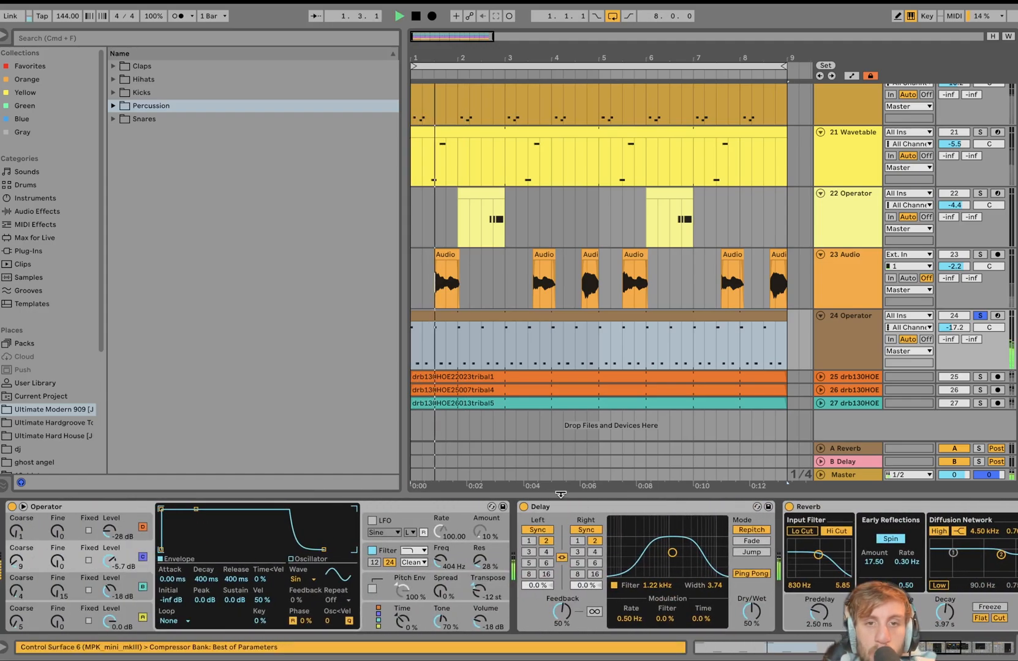
click(523, 507)
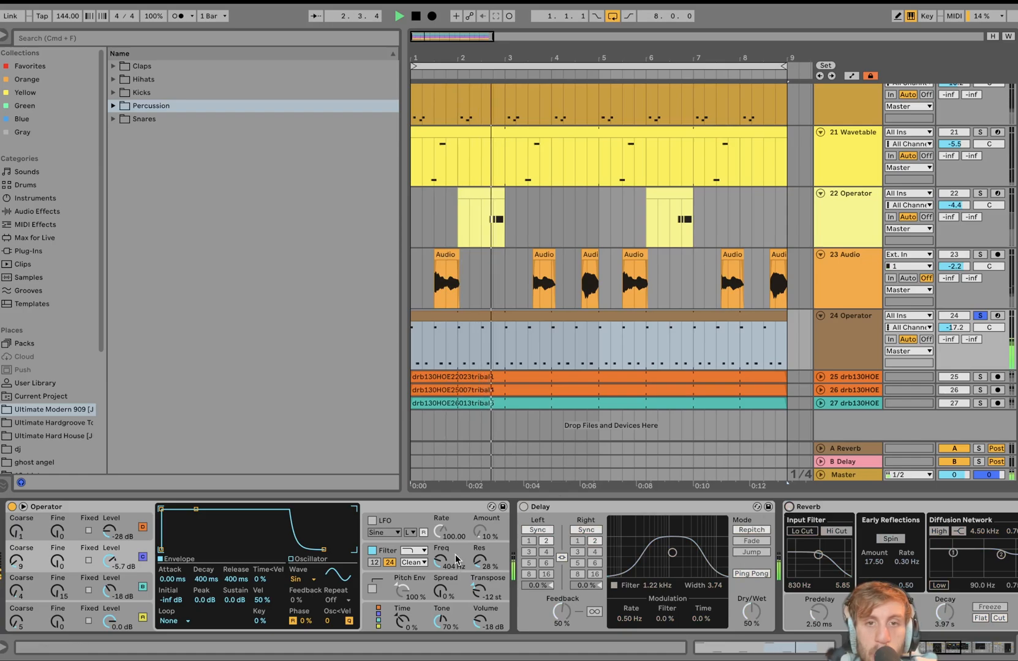
click(358, 563)
key(space)
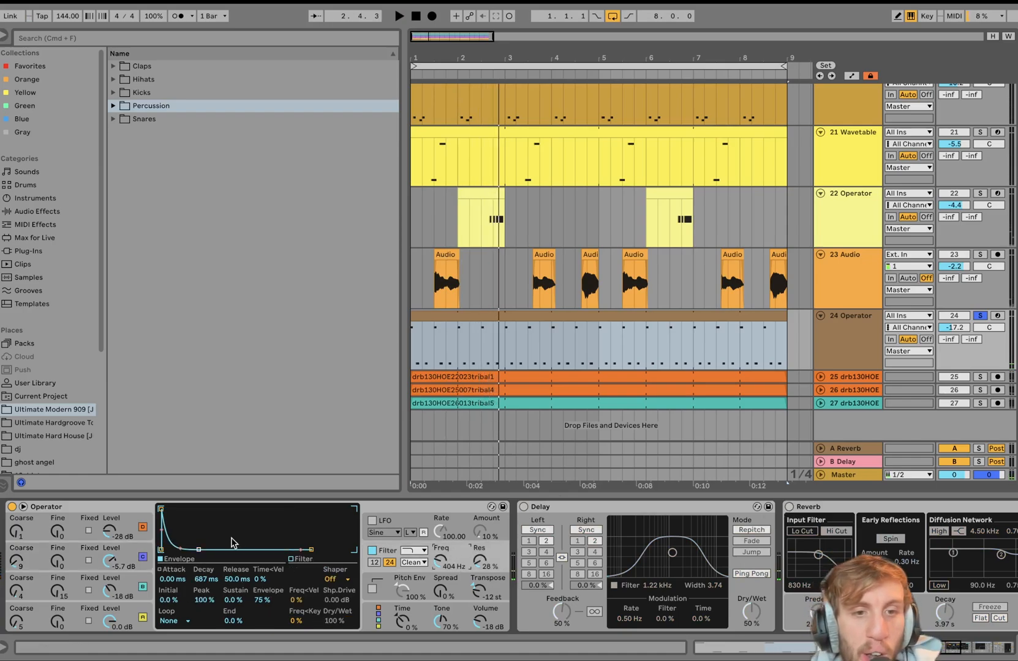
Step: Play track 24 from the start while turning its Delay and Reverb back on one after the other
scroll(465, 559, right, 3)
click(392, 506)
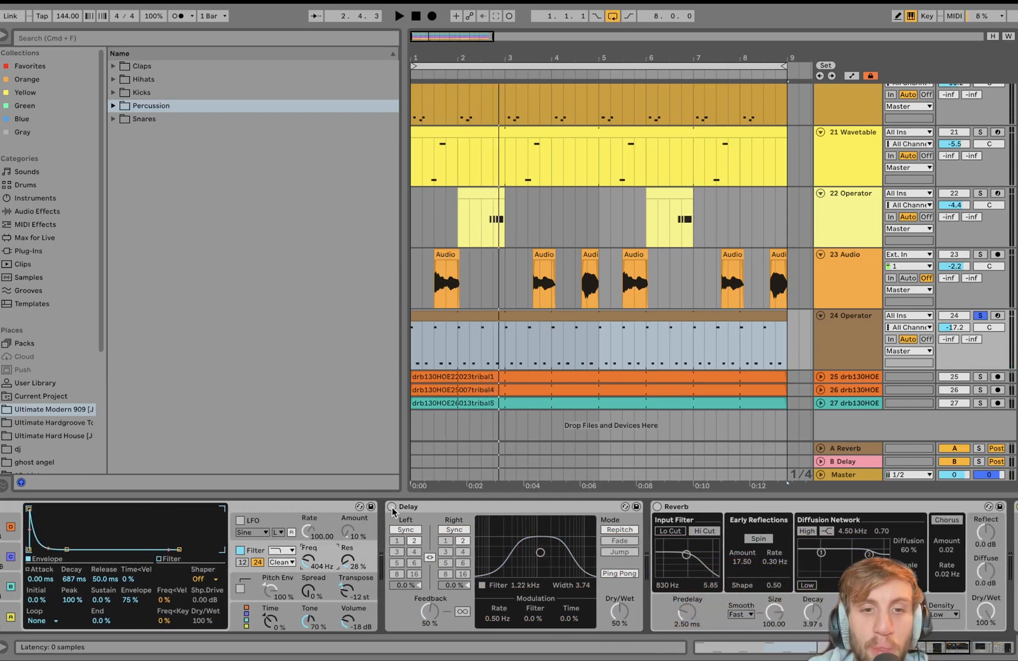
key(space)
scroll(450, 507, right, 5)
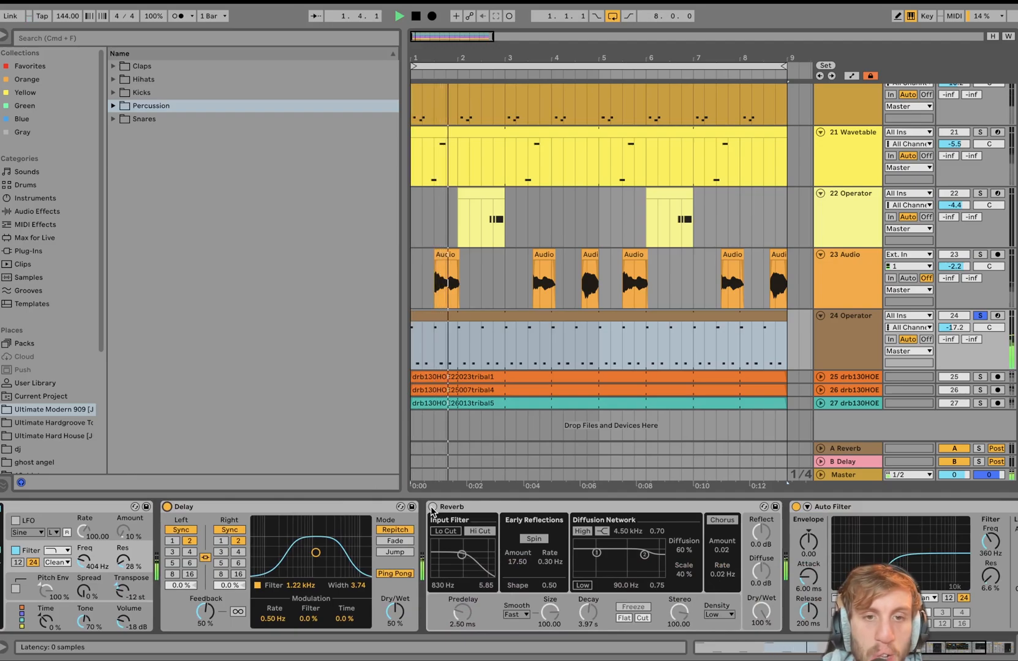
scroll(450, 506, right, 8)
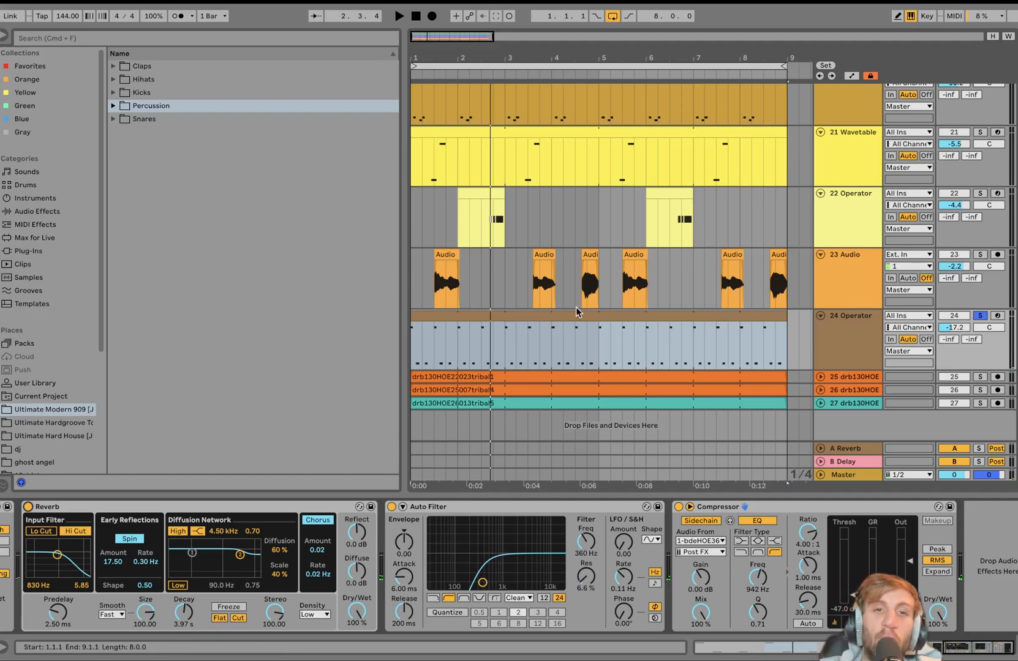
Step: Play track 24 with all its effects, unsolo it to hear it in the mix, and solo it again
key(space)
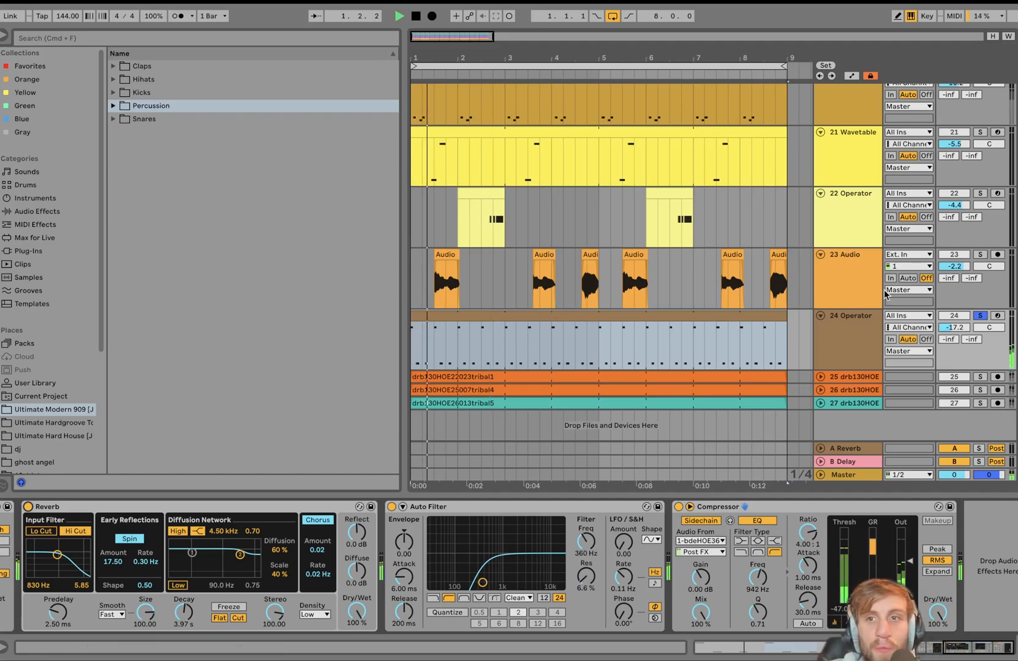
click(869, 333)
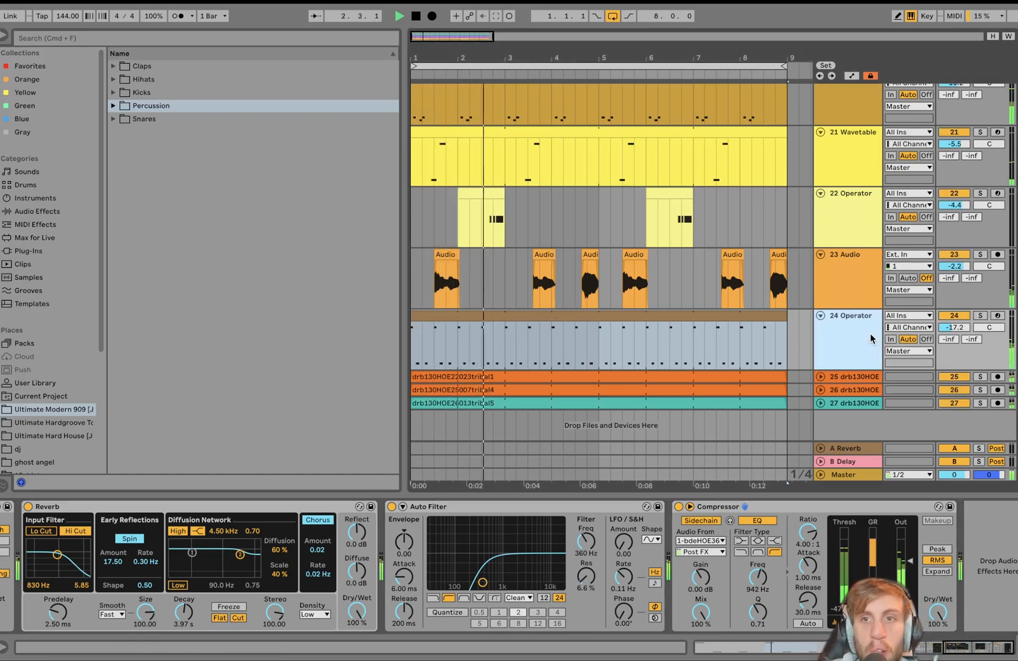
key(space)
click(980, 316)
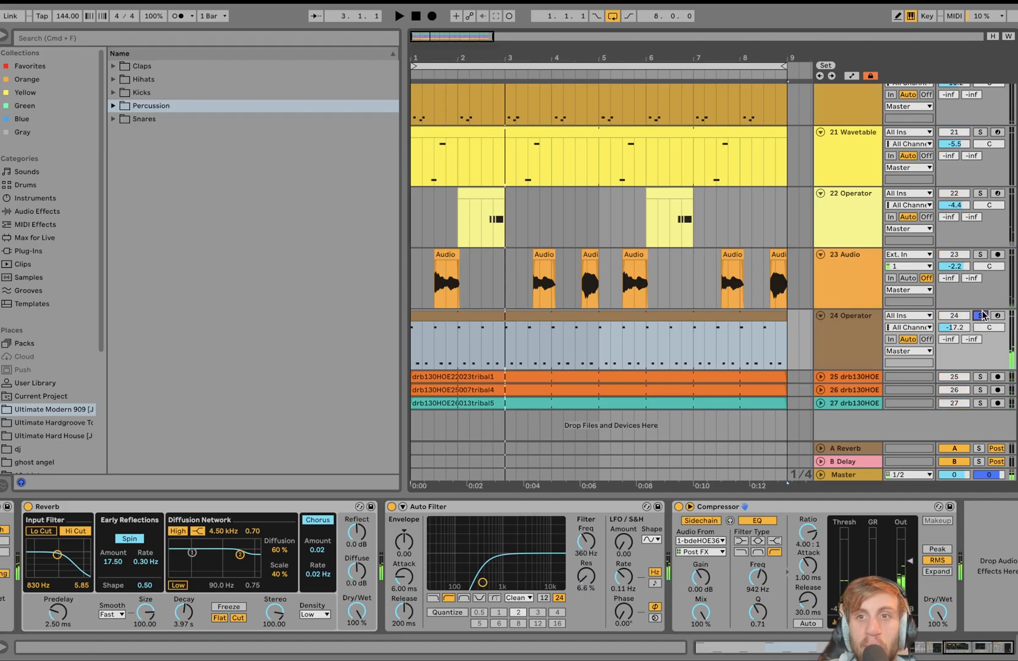
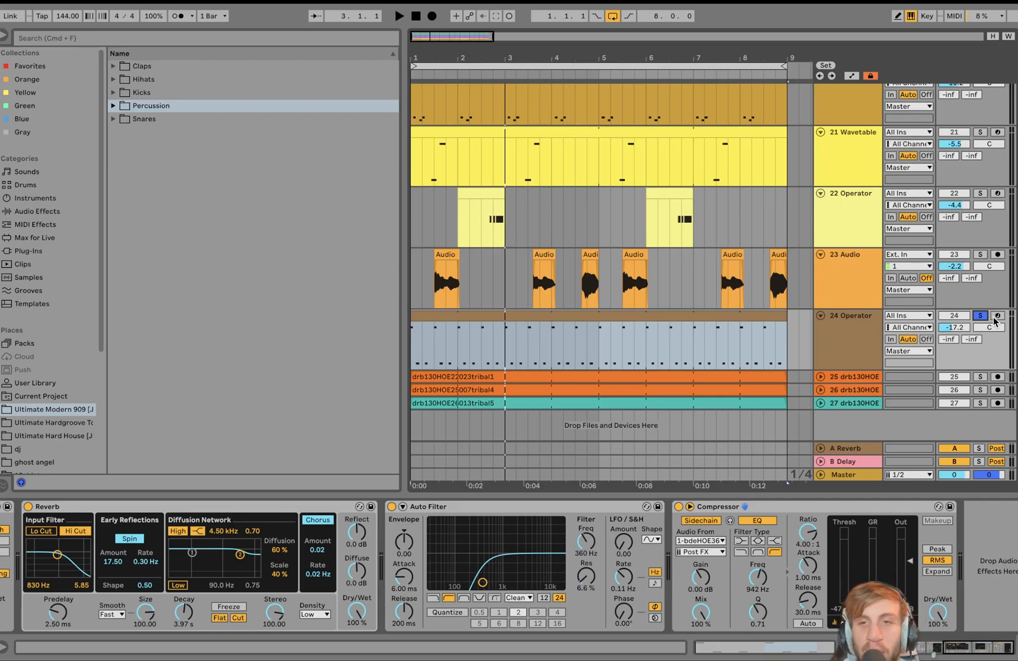
Step: Examine track 24's Operator, Delay and Reverb settings once more, and play it from solo into the full mix
scroll(349, 634, left, 10)
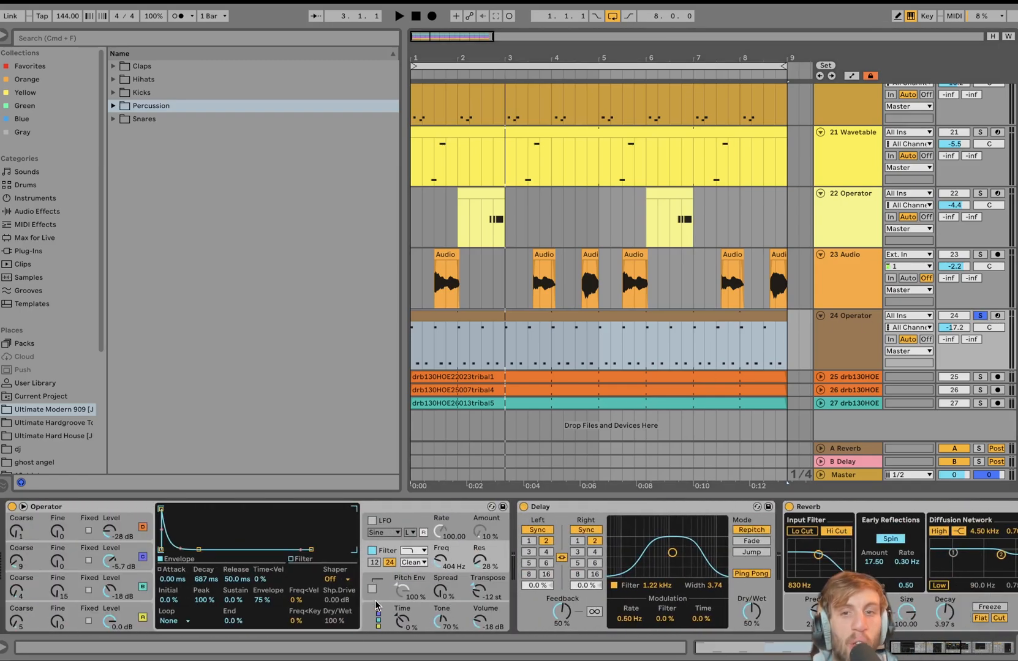
scroll(337, 618, right, 6)
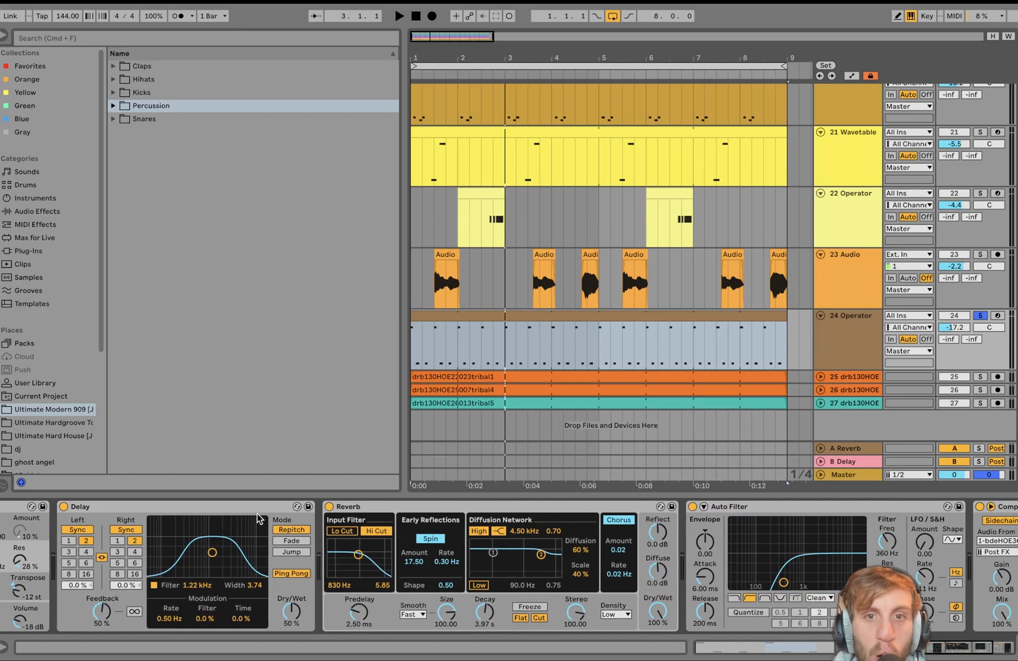
key(space)
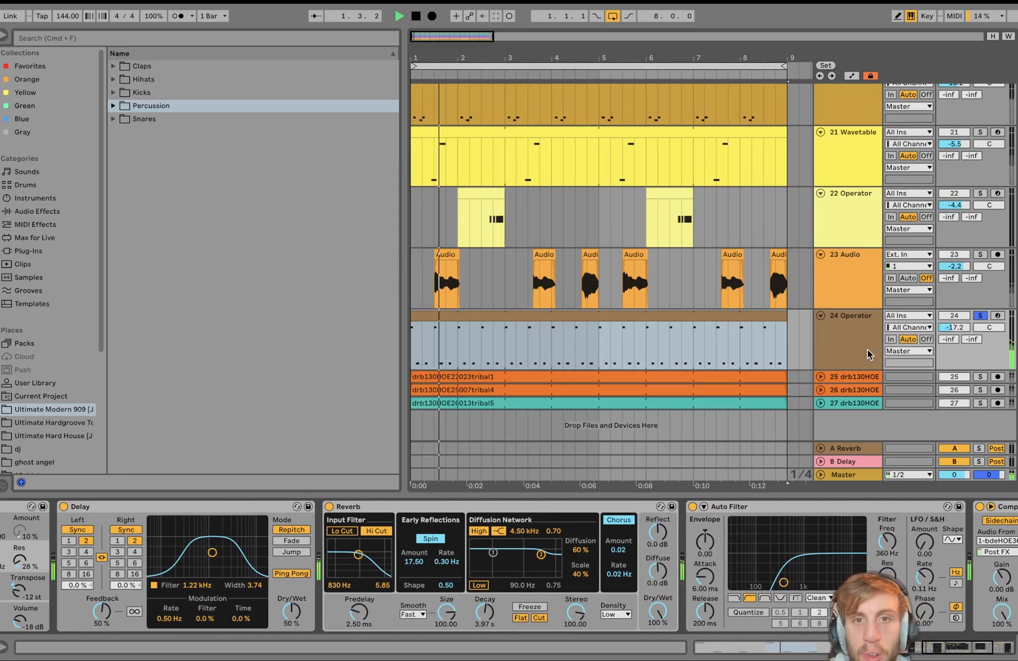
click(858, 332)
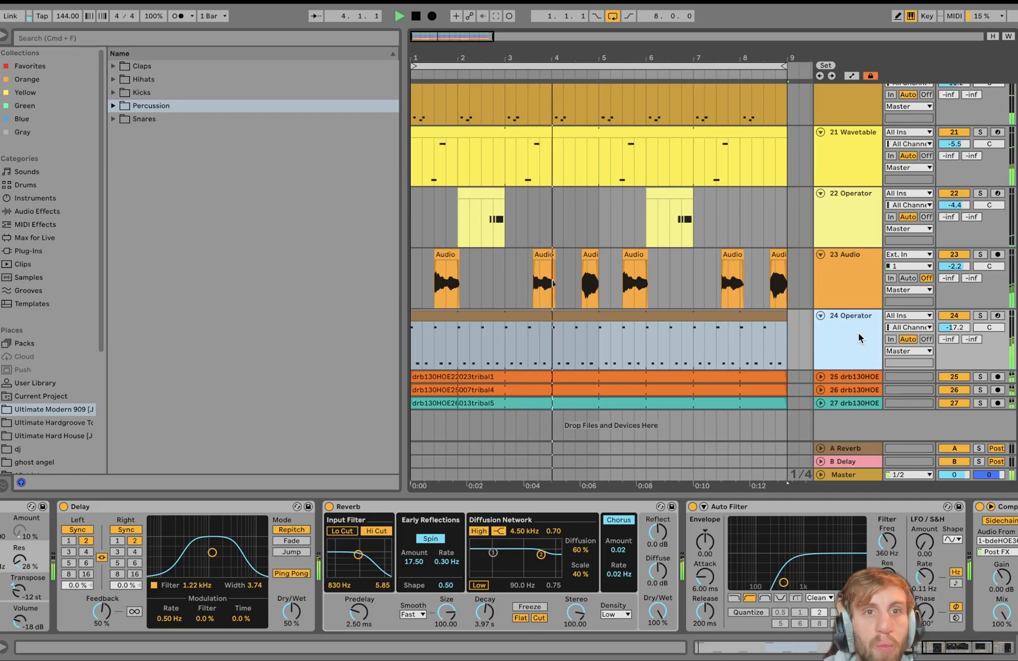
key(space)
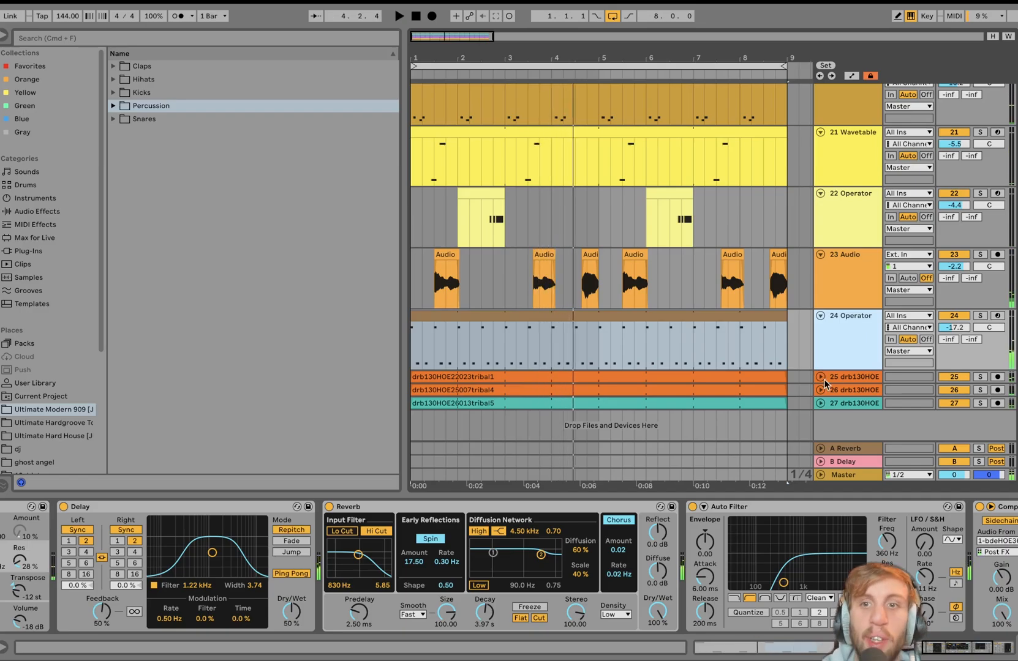
Step: Expand track 25, select tracks 25 to 27 together, solo them and play from the start
click(849, 383)
click(821, 377)
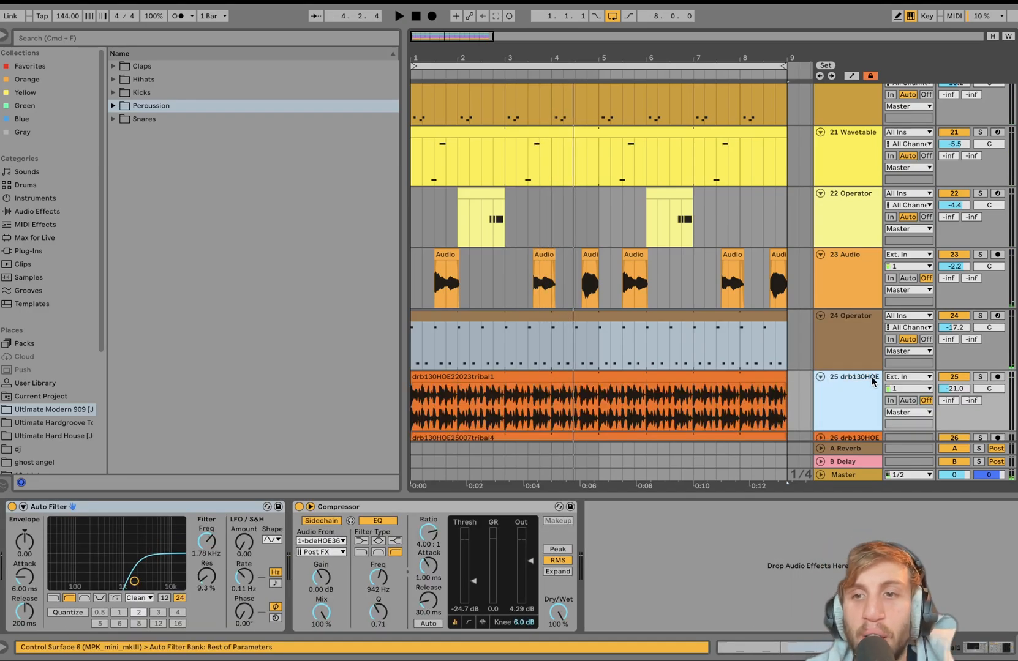
scroll(873, 381, down, 2)
shift+click(877, 404)
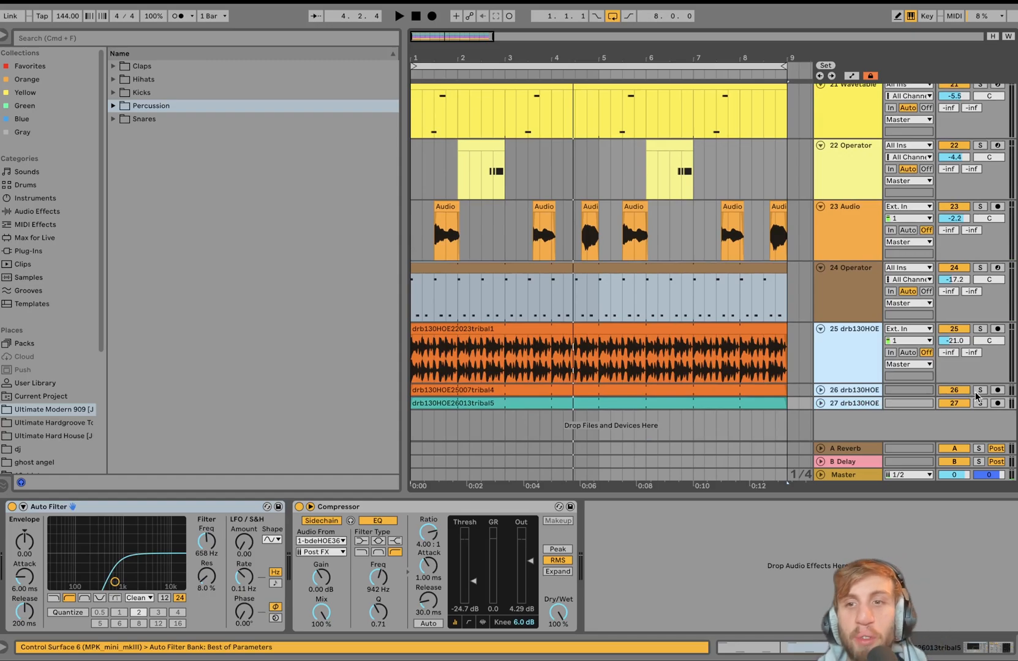
click(980, 403)
key(space)
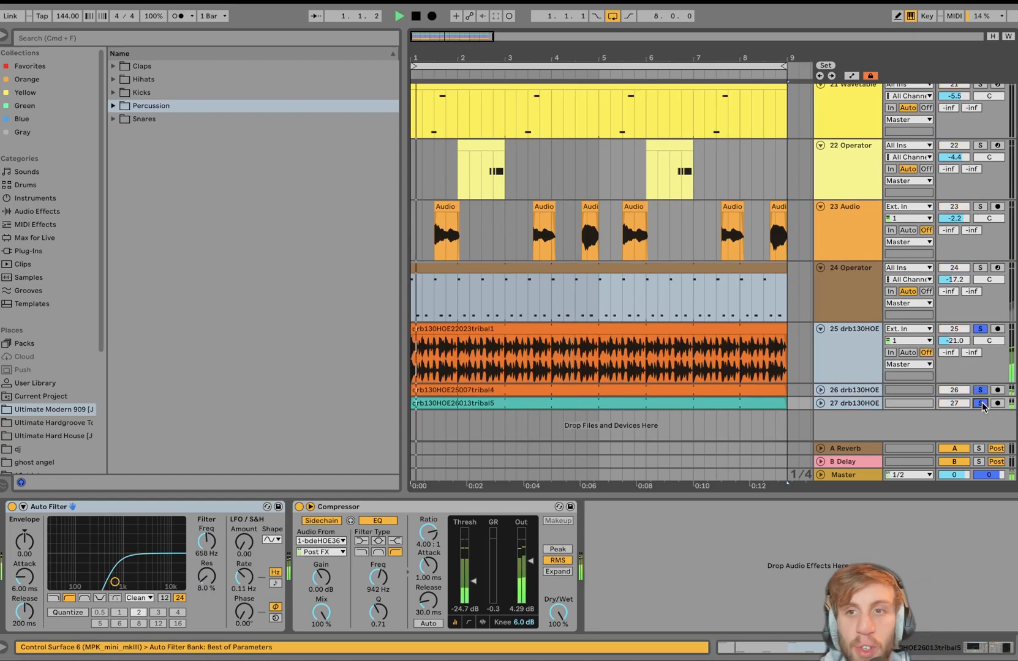
Step: Unsolo tracks 25 to 27 and play the mix with them muted, then unmute them to compare
click(854, 367)
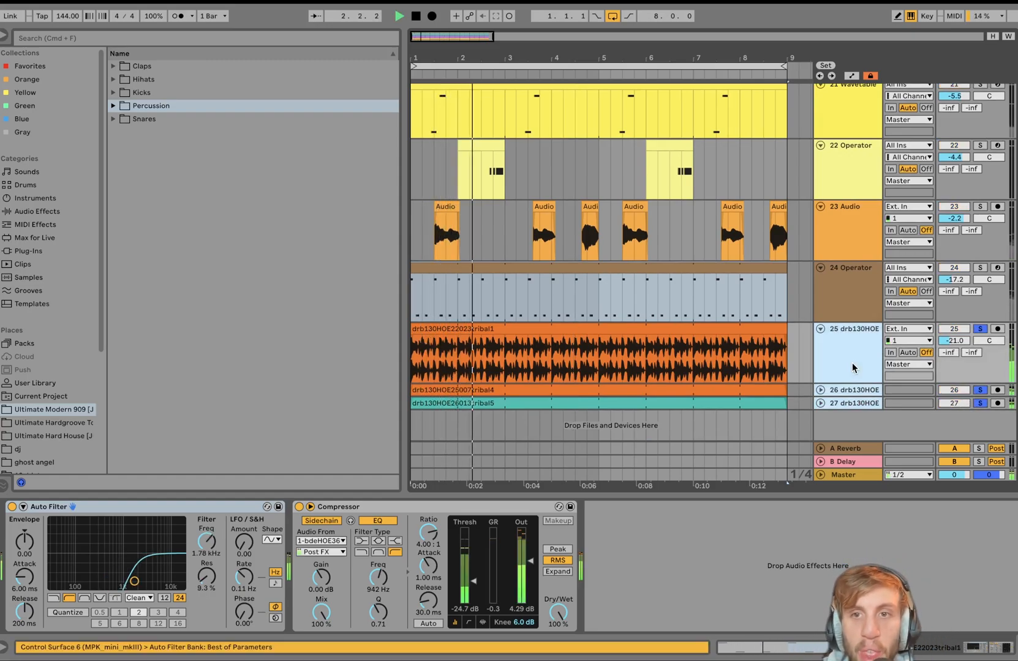
click(955, 330)
click(982, 330)
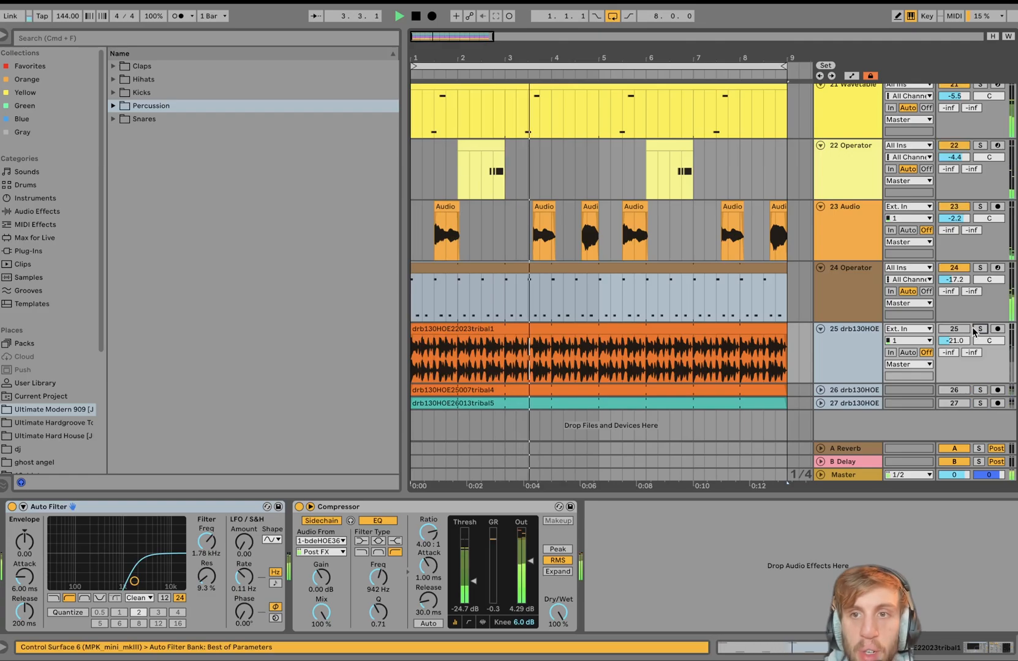
key(space)
key(space)
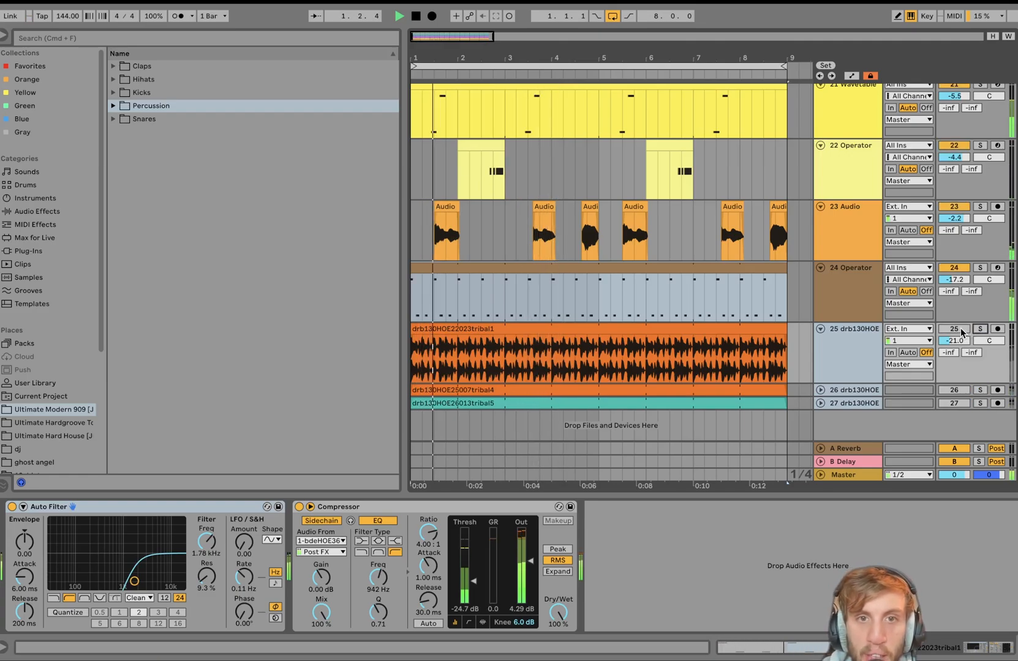
click(957, 330)
click(852, 345)
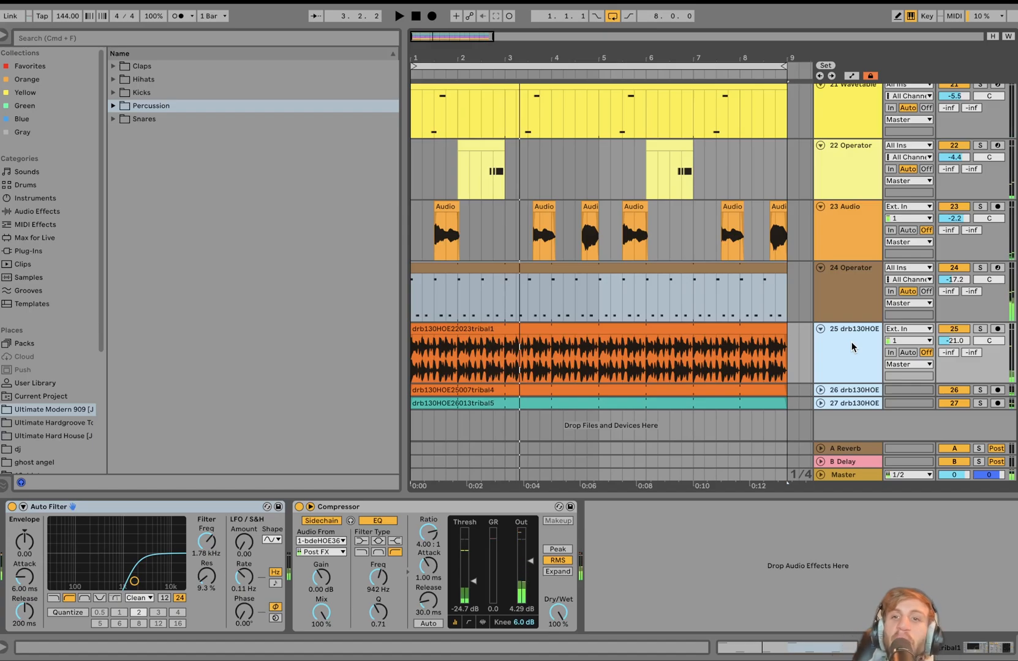
Step: Solo track 25 and play it with its Auto Filter and Compressor off, then turn both back on
click(980, 330)
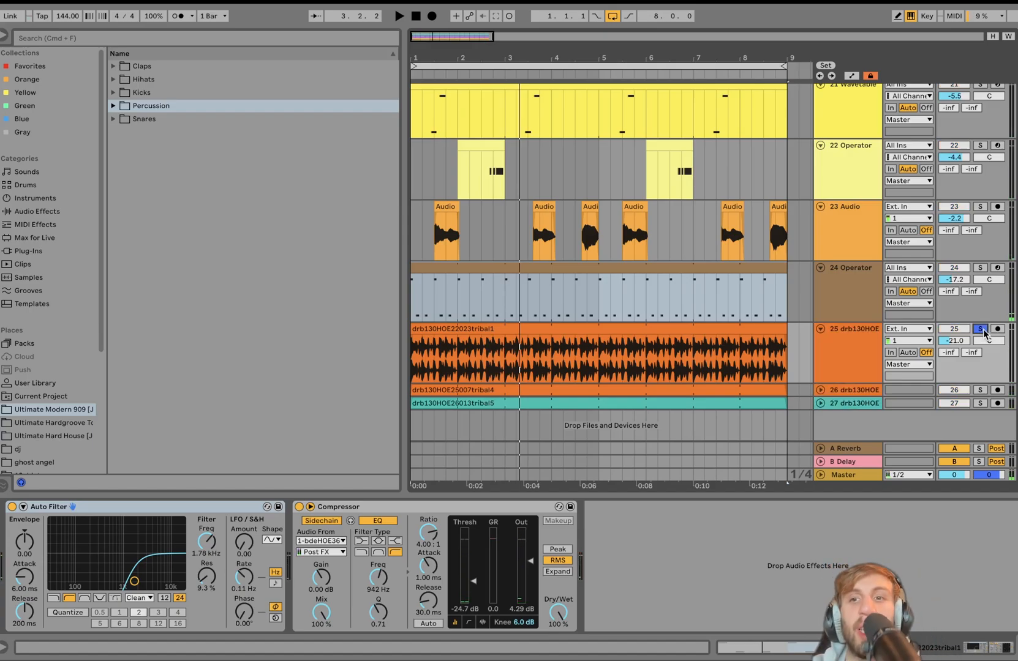
click(11, 507)
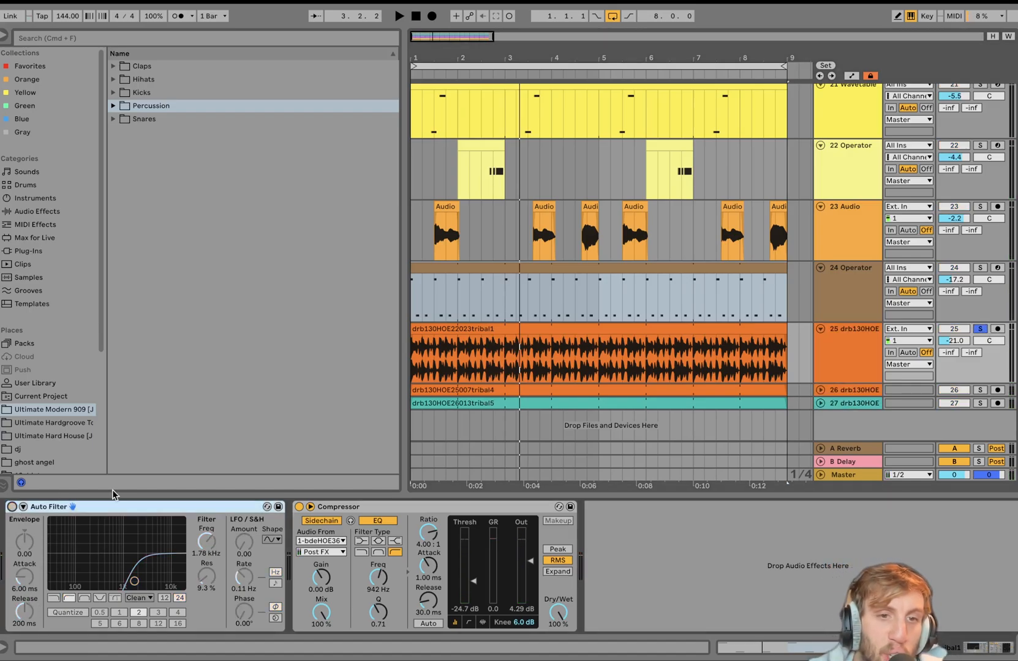
click(299, 507)
key(space)
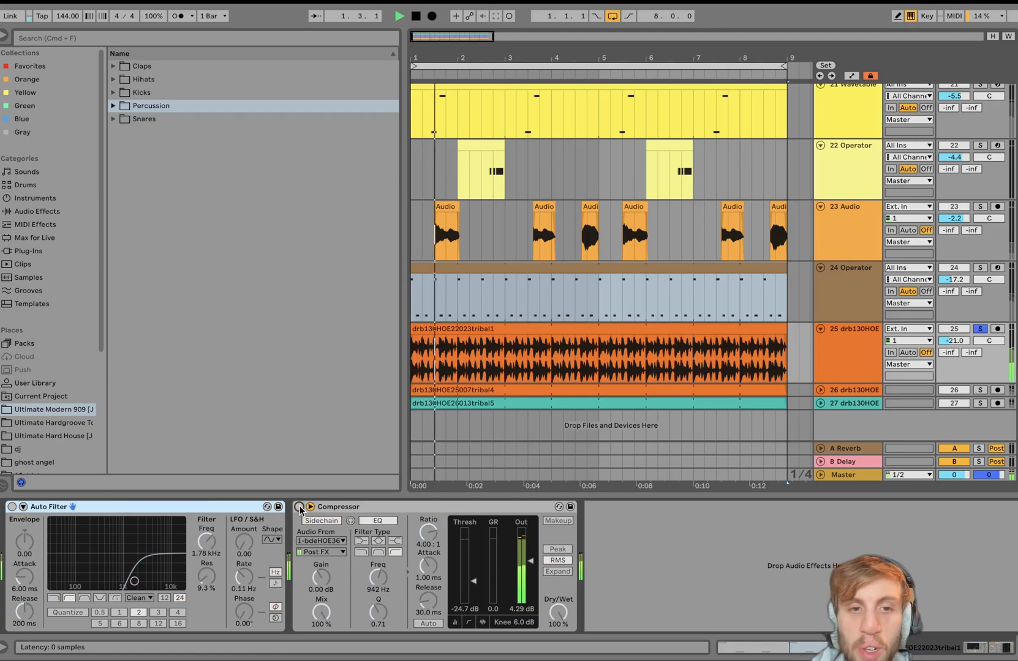
click(300, 508)
click(12, 507)
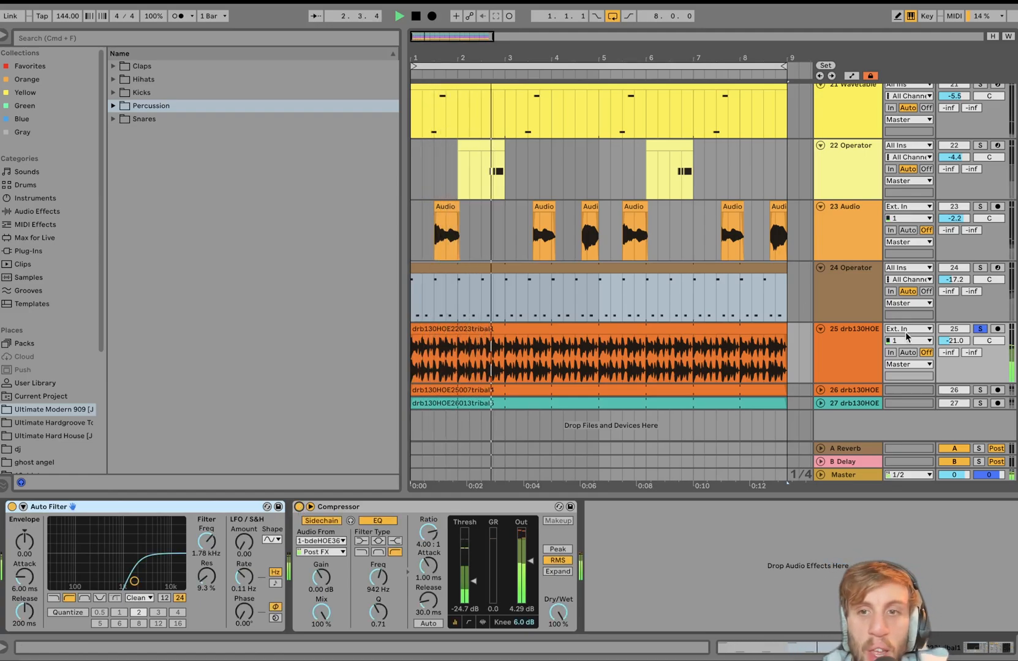
key(space)
Step: Solo track 26 and play it, comparing the sound with the Auto Filter and Compressor off and on
click(980, 390)
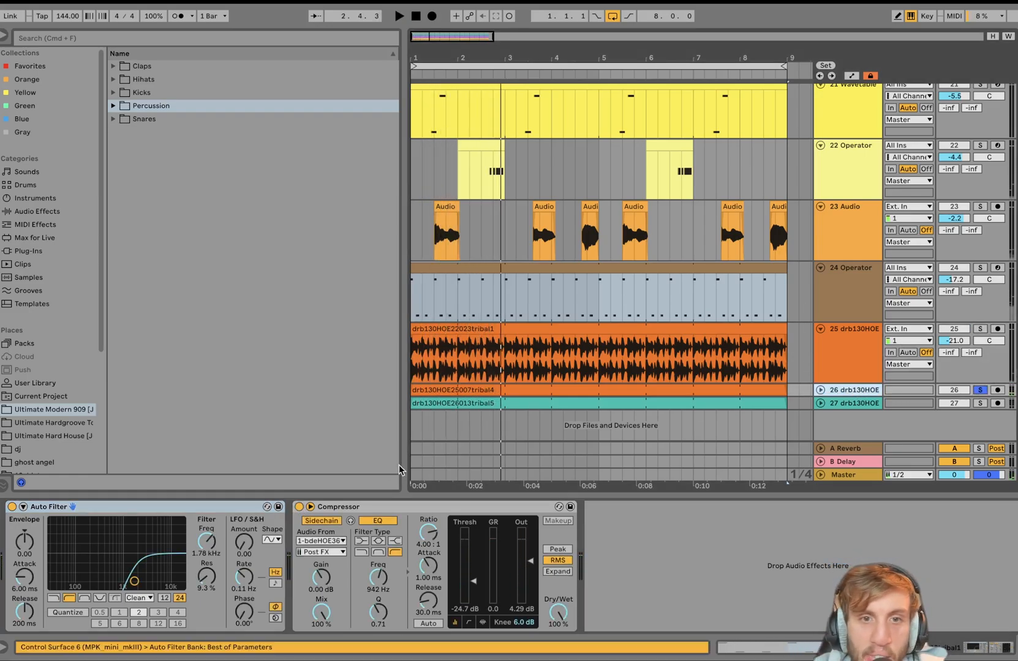
key(0)
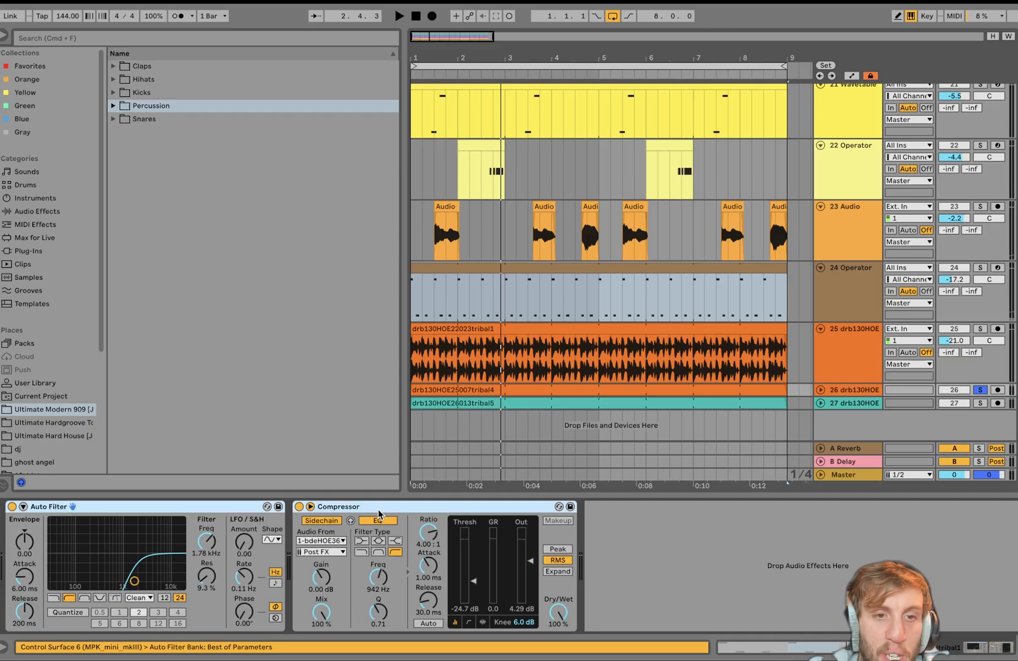
click(299, 507)
key(space)
click(300, 507)
key(0)
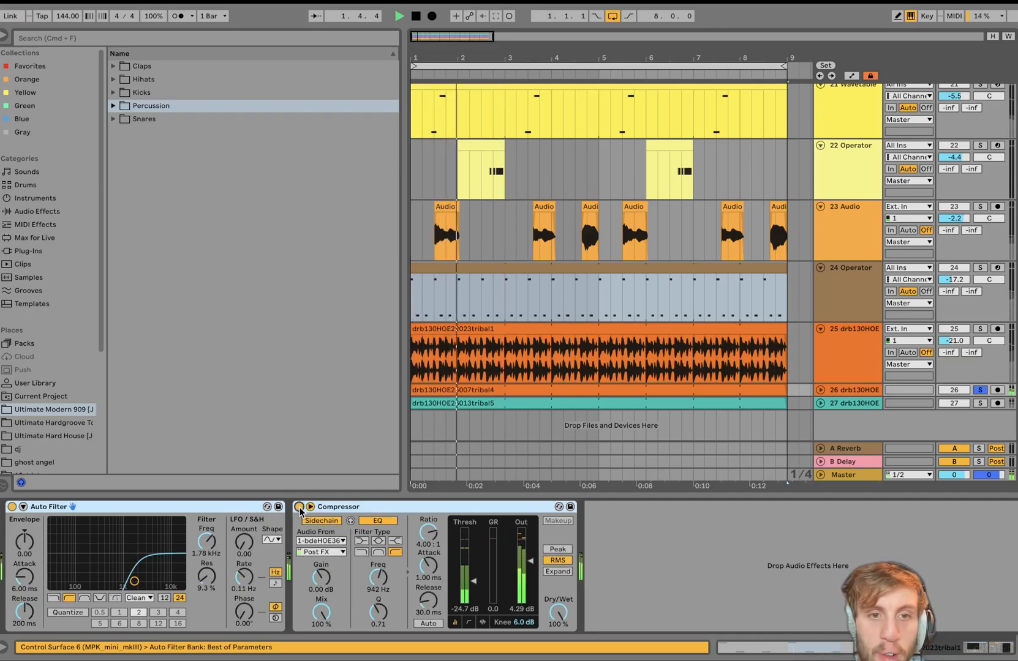
click(979, 403)
key(space)
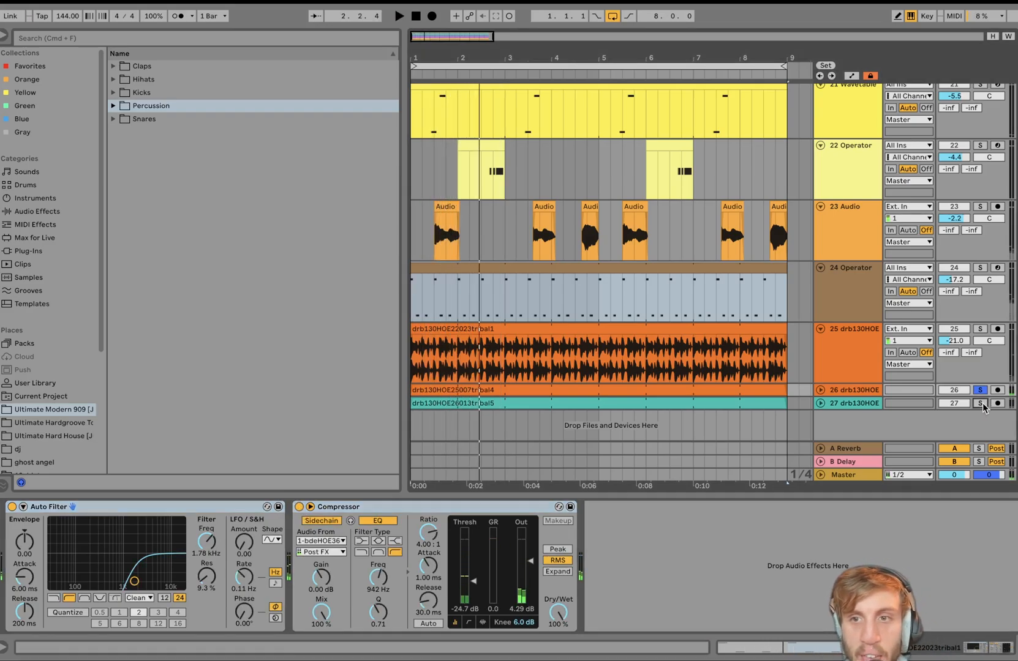
Step: Play track 27 soloed, add tracks 26 and 25 to the solo, then unsolo all three and play the full mix from the start
key(space)
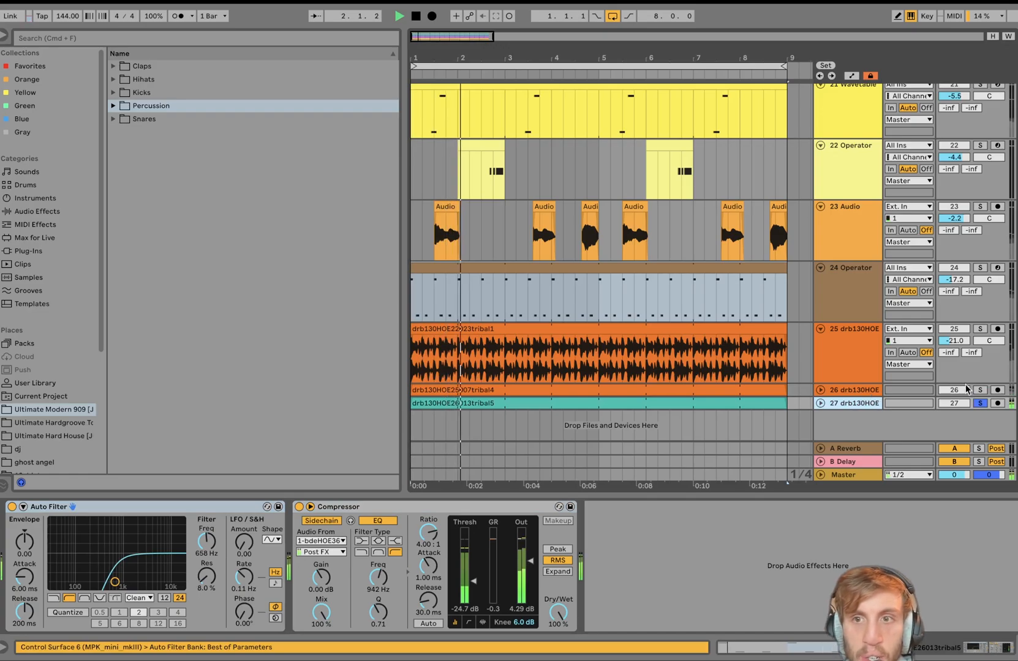
click(979, 329)
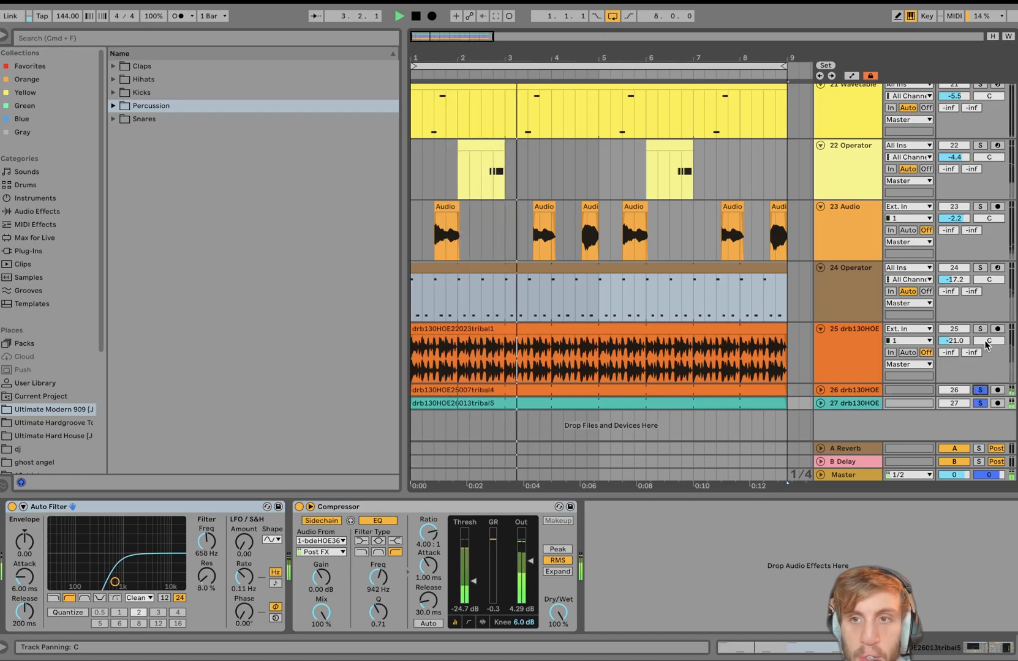
click(980, 329)
click(852, 338)
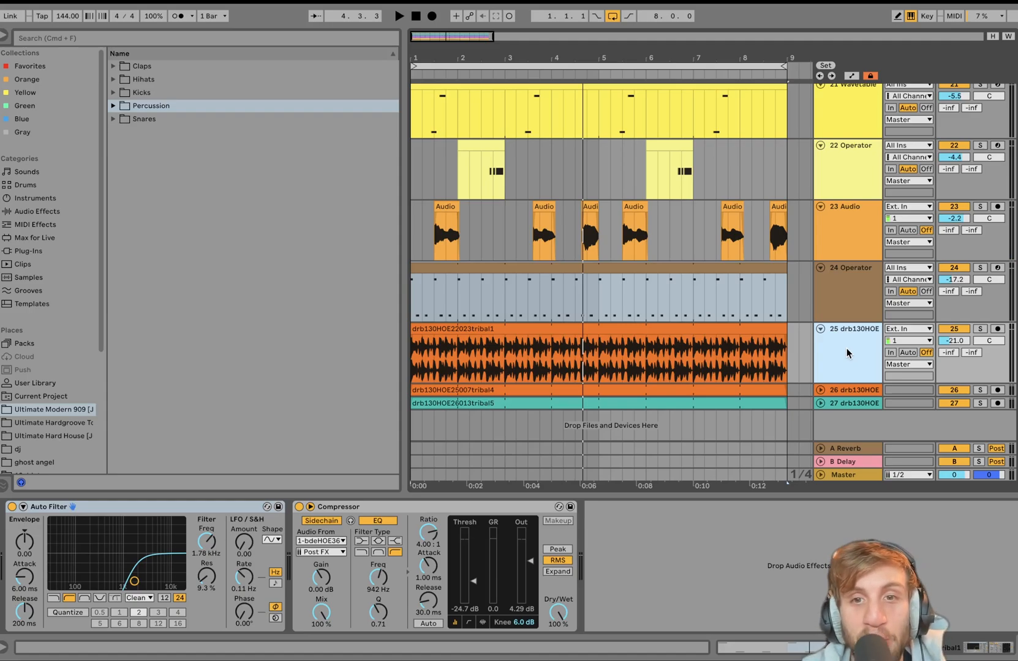
key(space)
scroll(847, 347, up, 20)
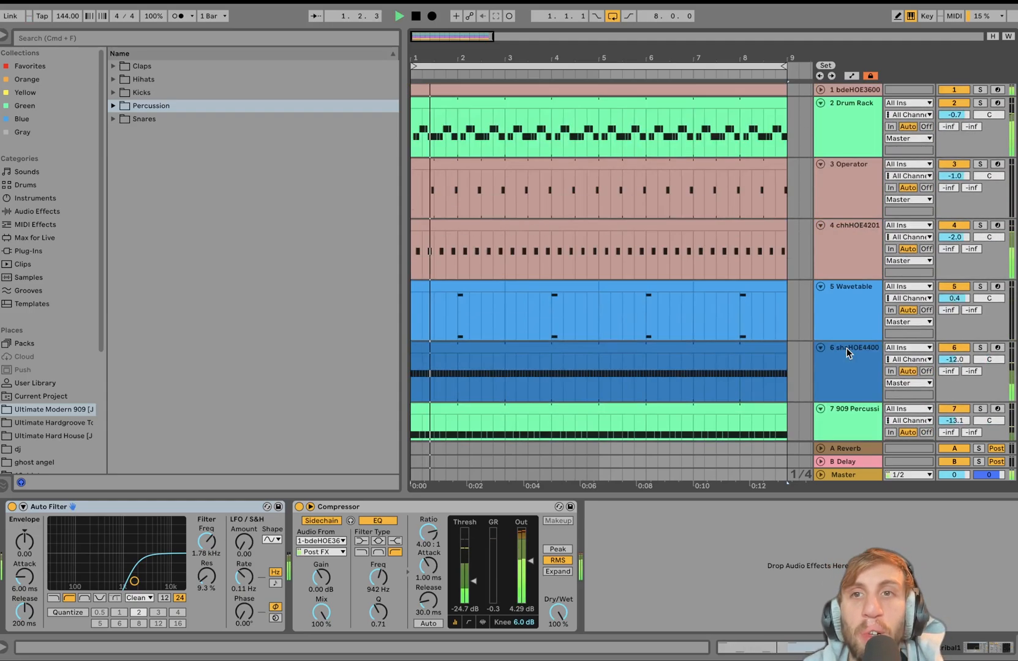
Step: Collapse all tracks in the arrangement to their minimum height and select the clip on track 1
click(851, 172)
key(super+a)
key(u)
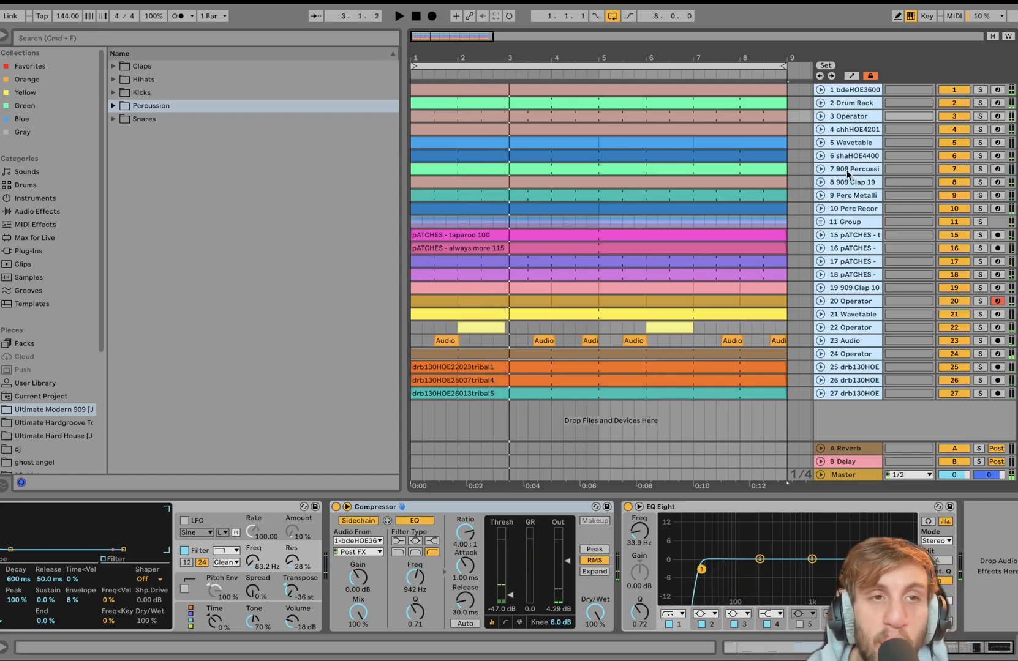
click(451, 90)
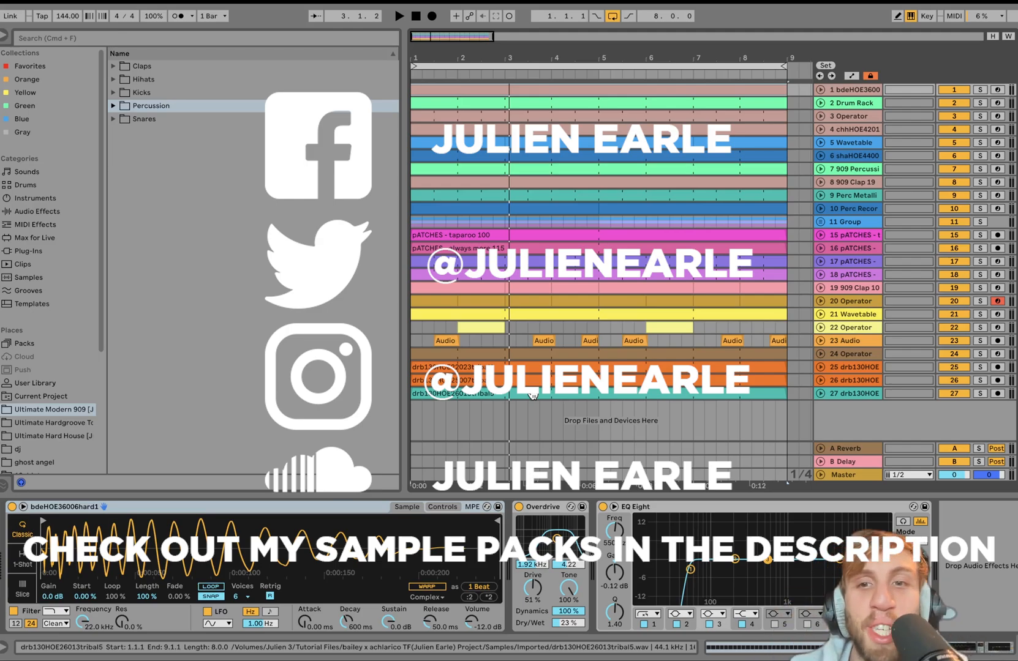
key(minus)
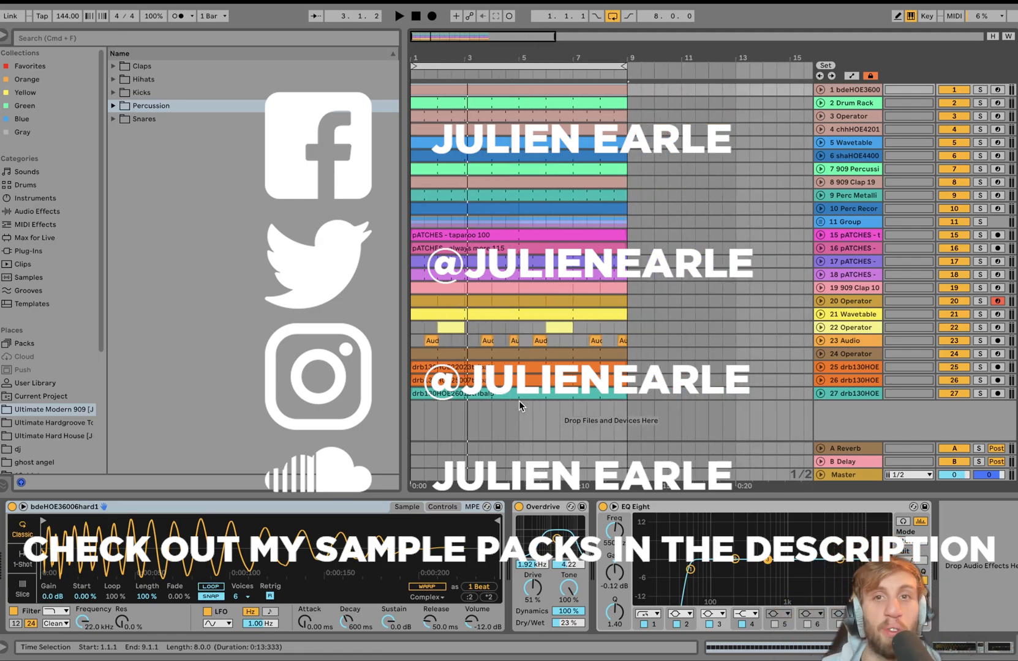